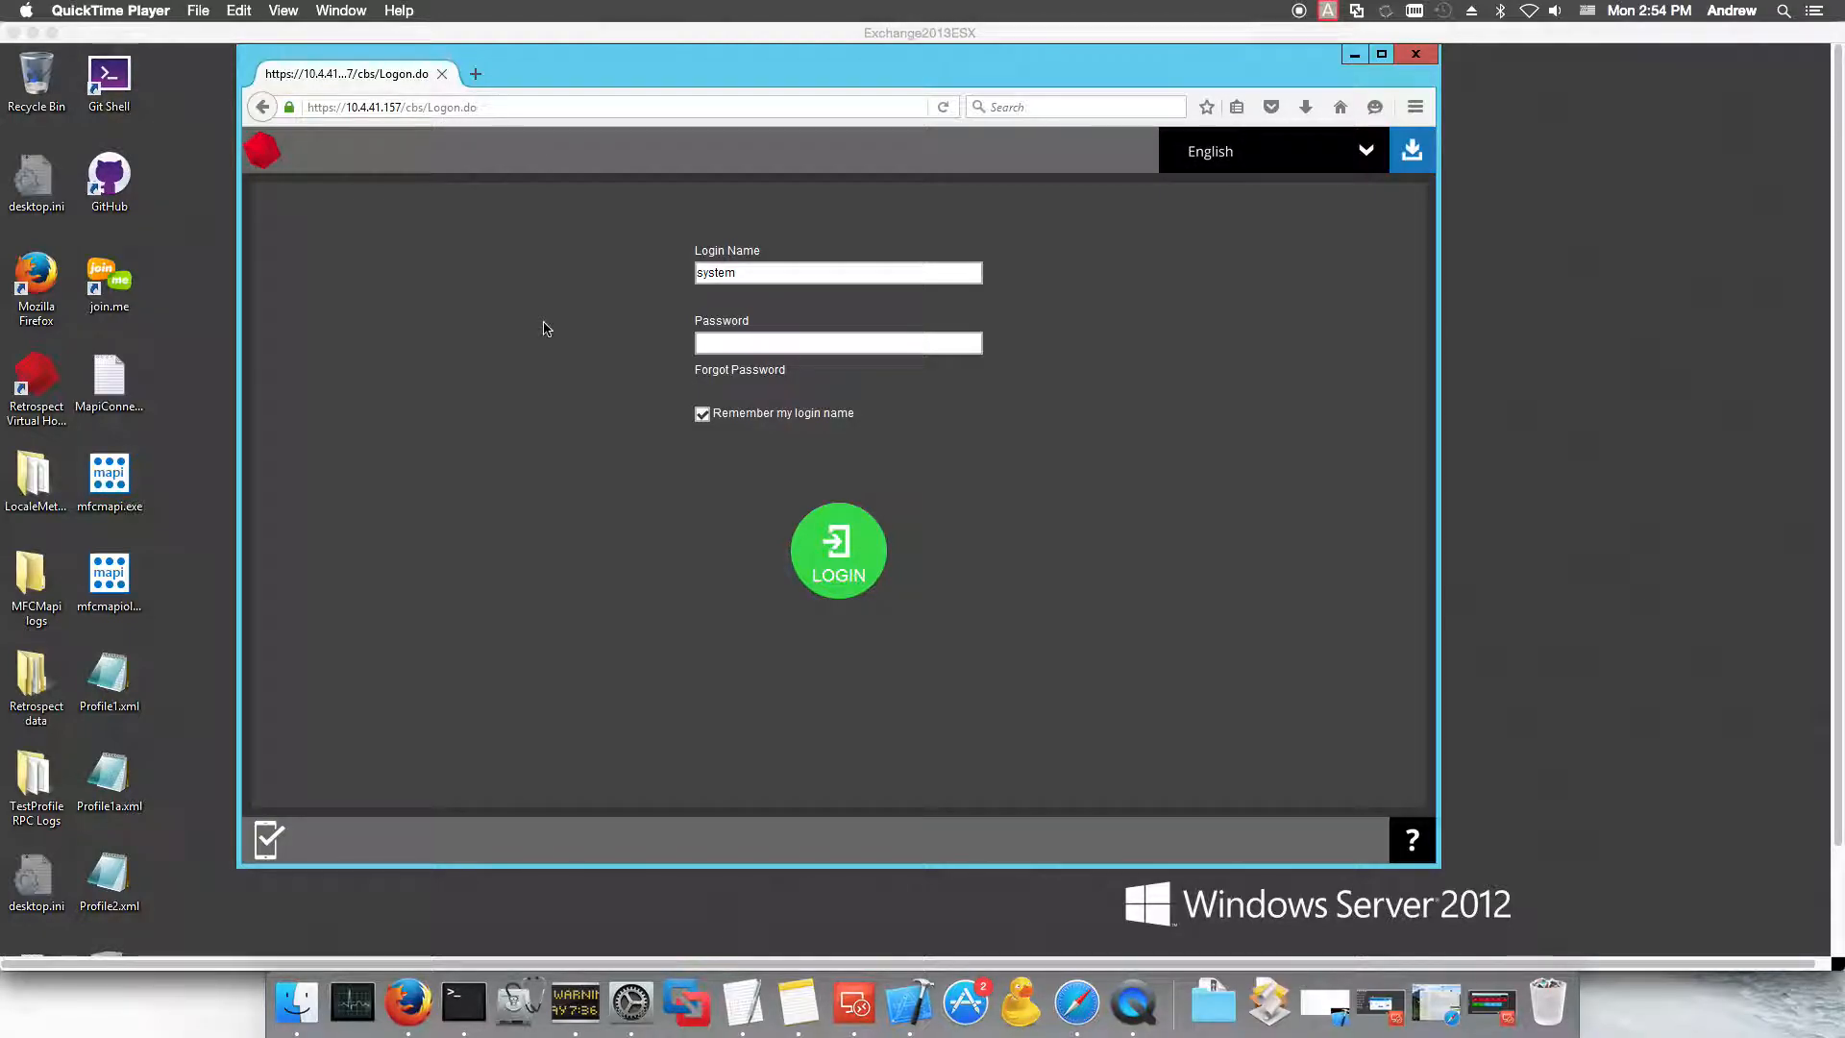
Step: Log in to the web console as system with the account password, decline saving the login, and open the client download page
click(730, 346)
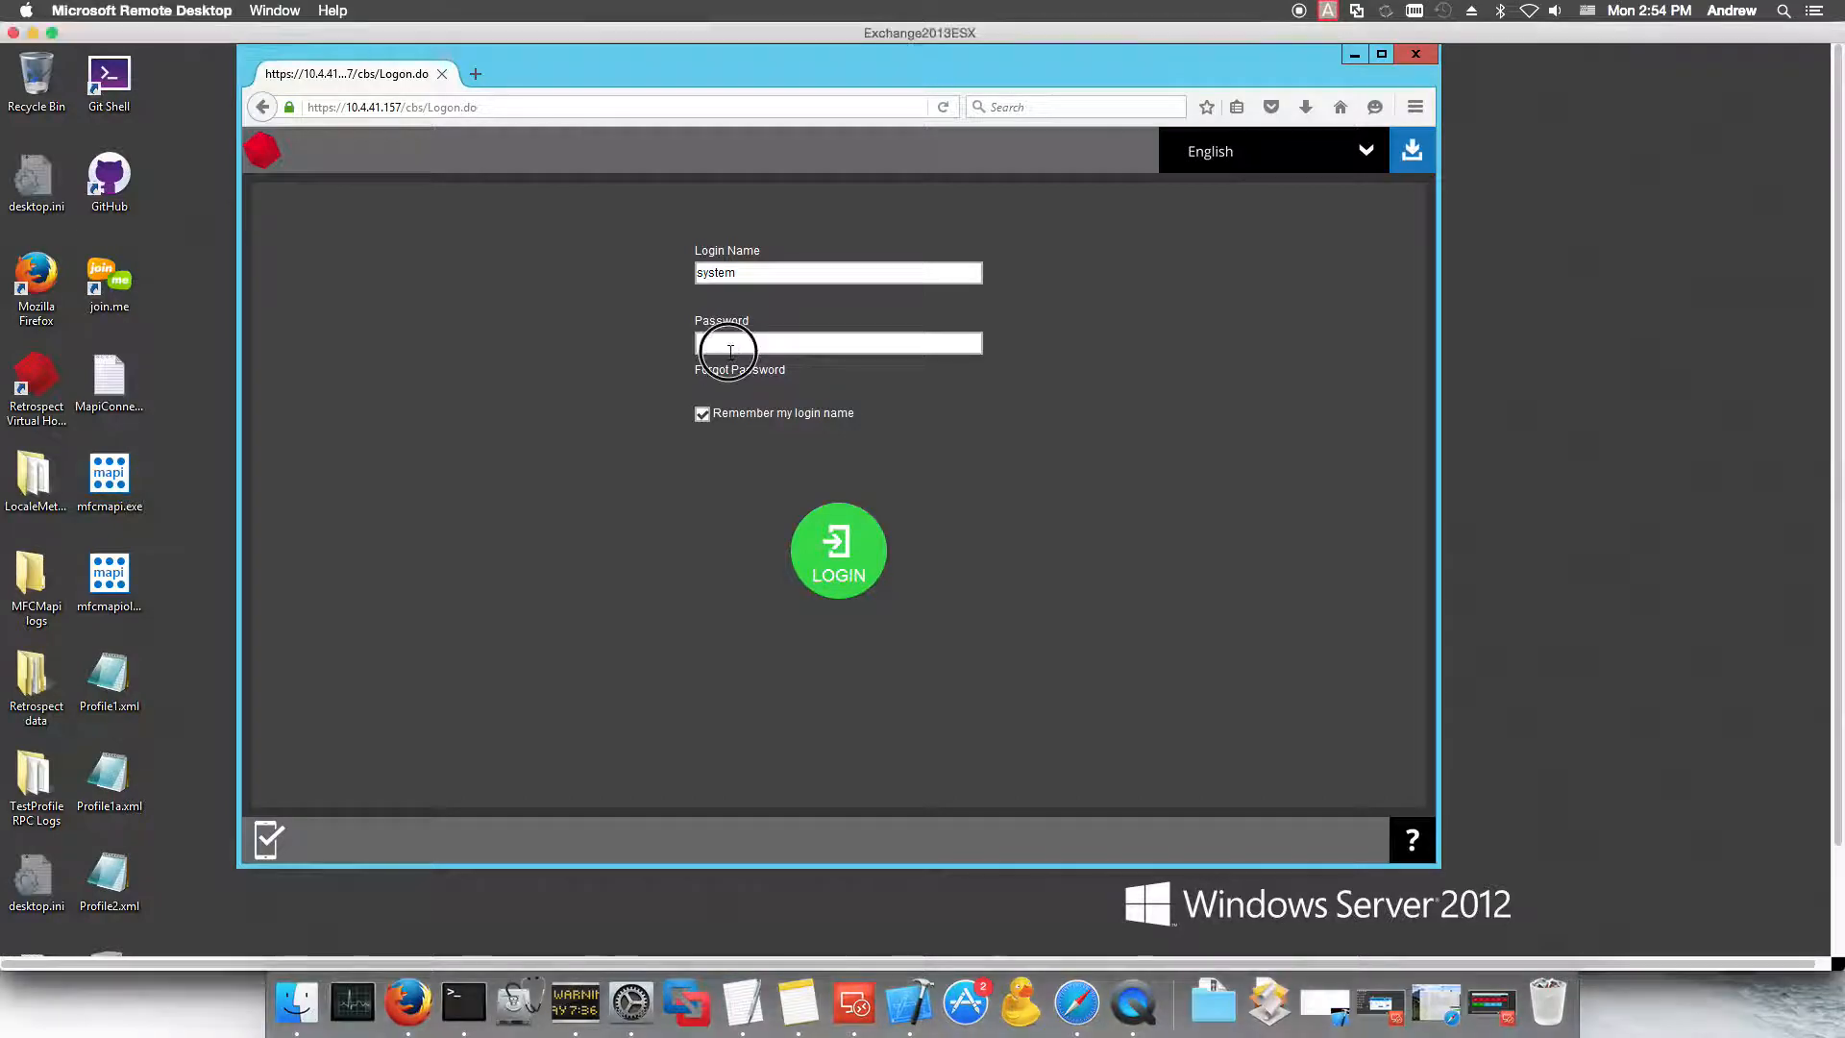
text(•••)
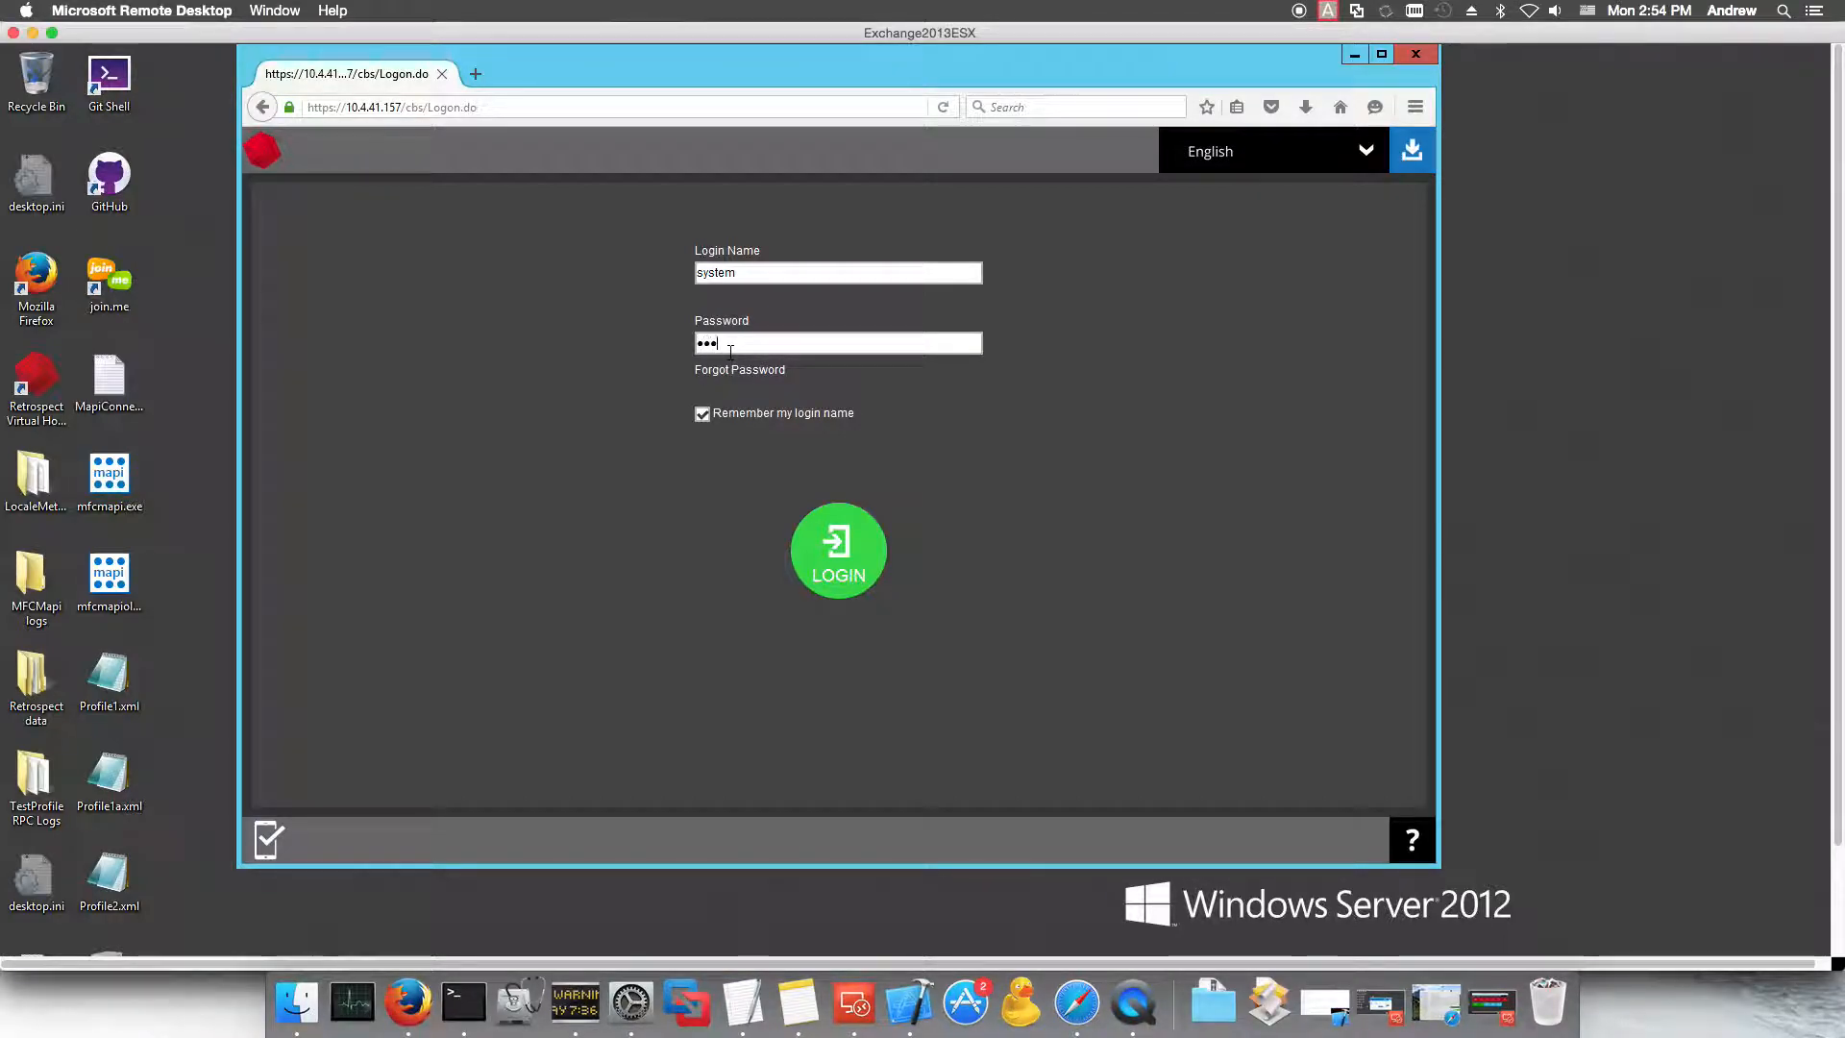
click(880, 567)
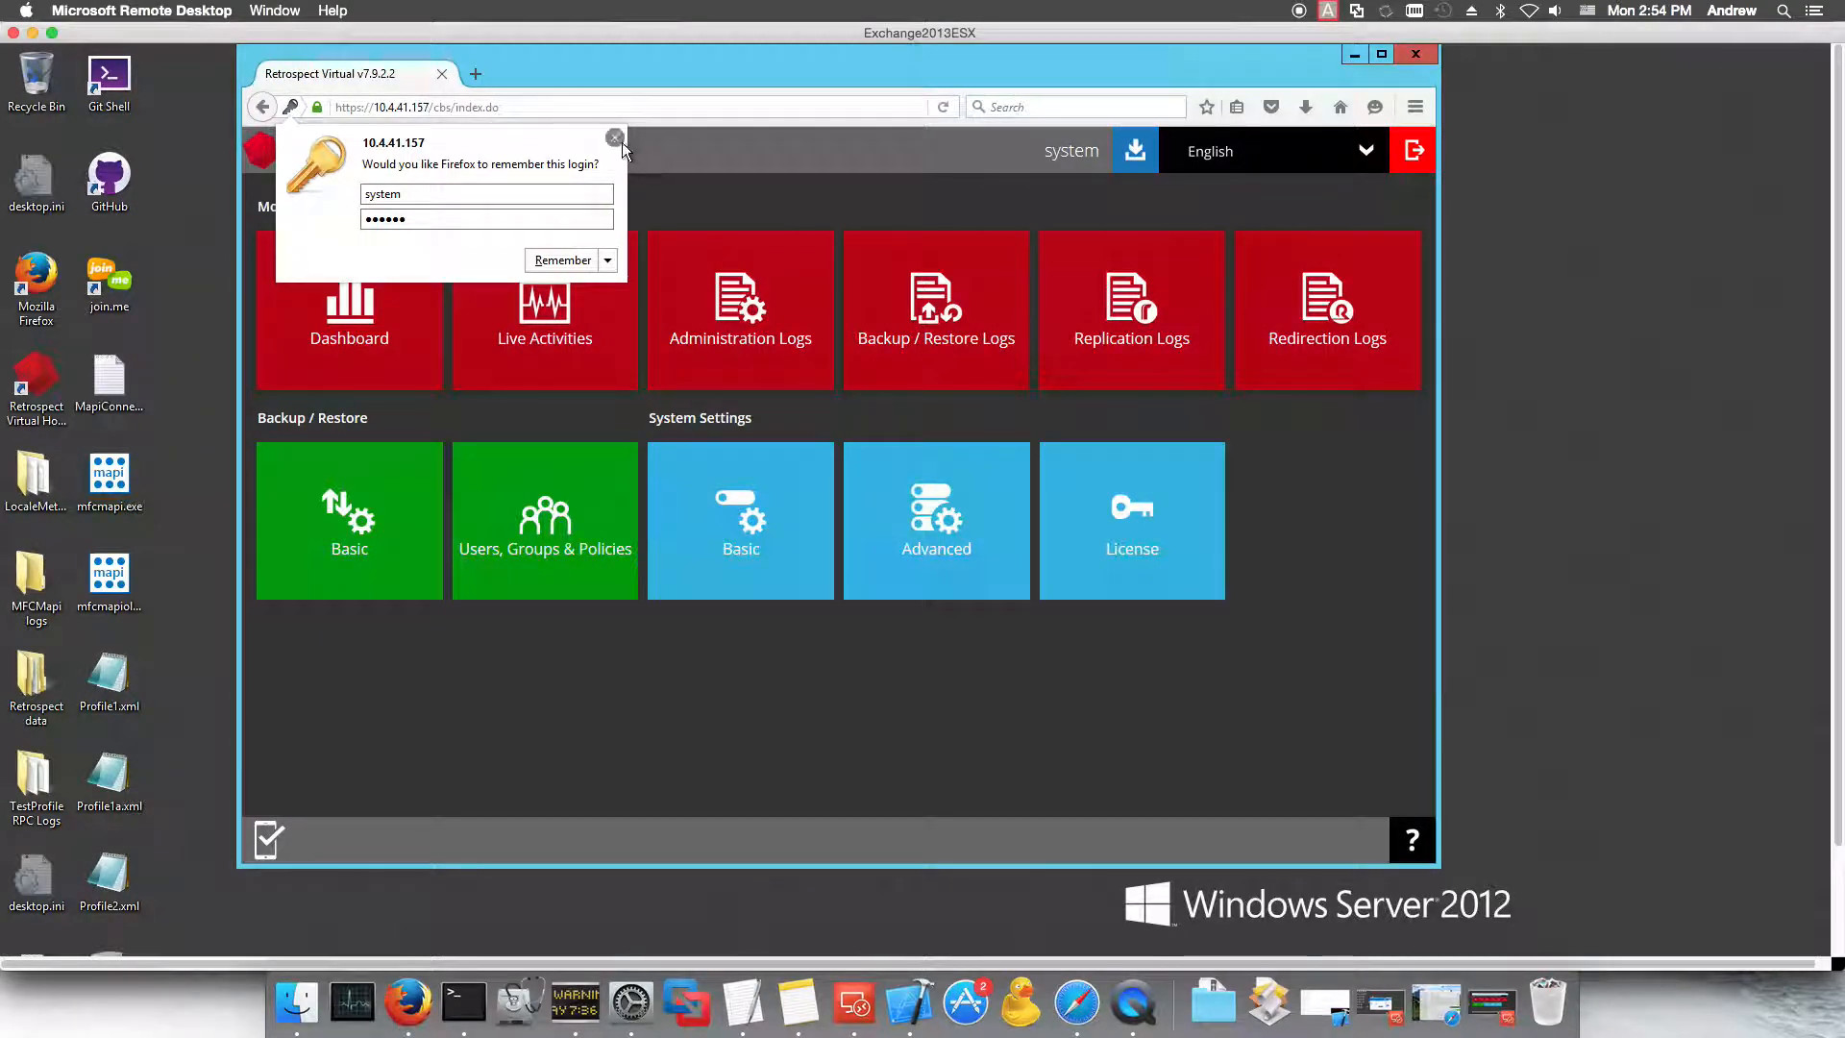
click(615, 141)
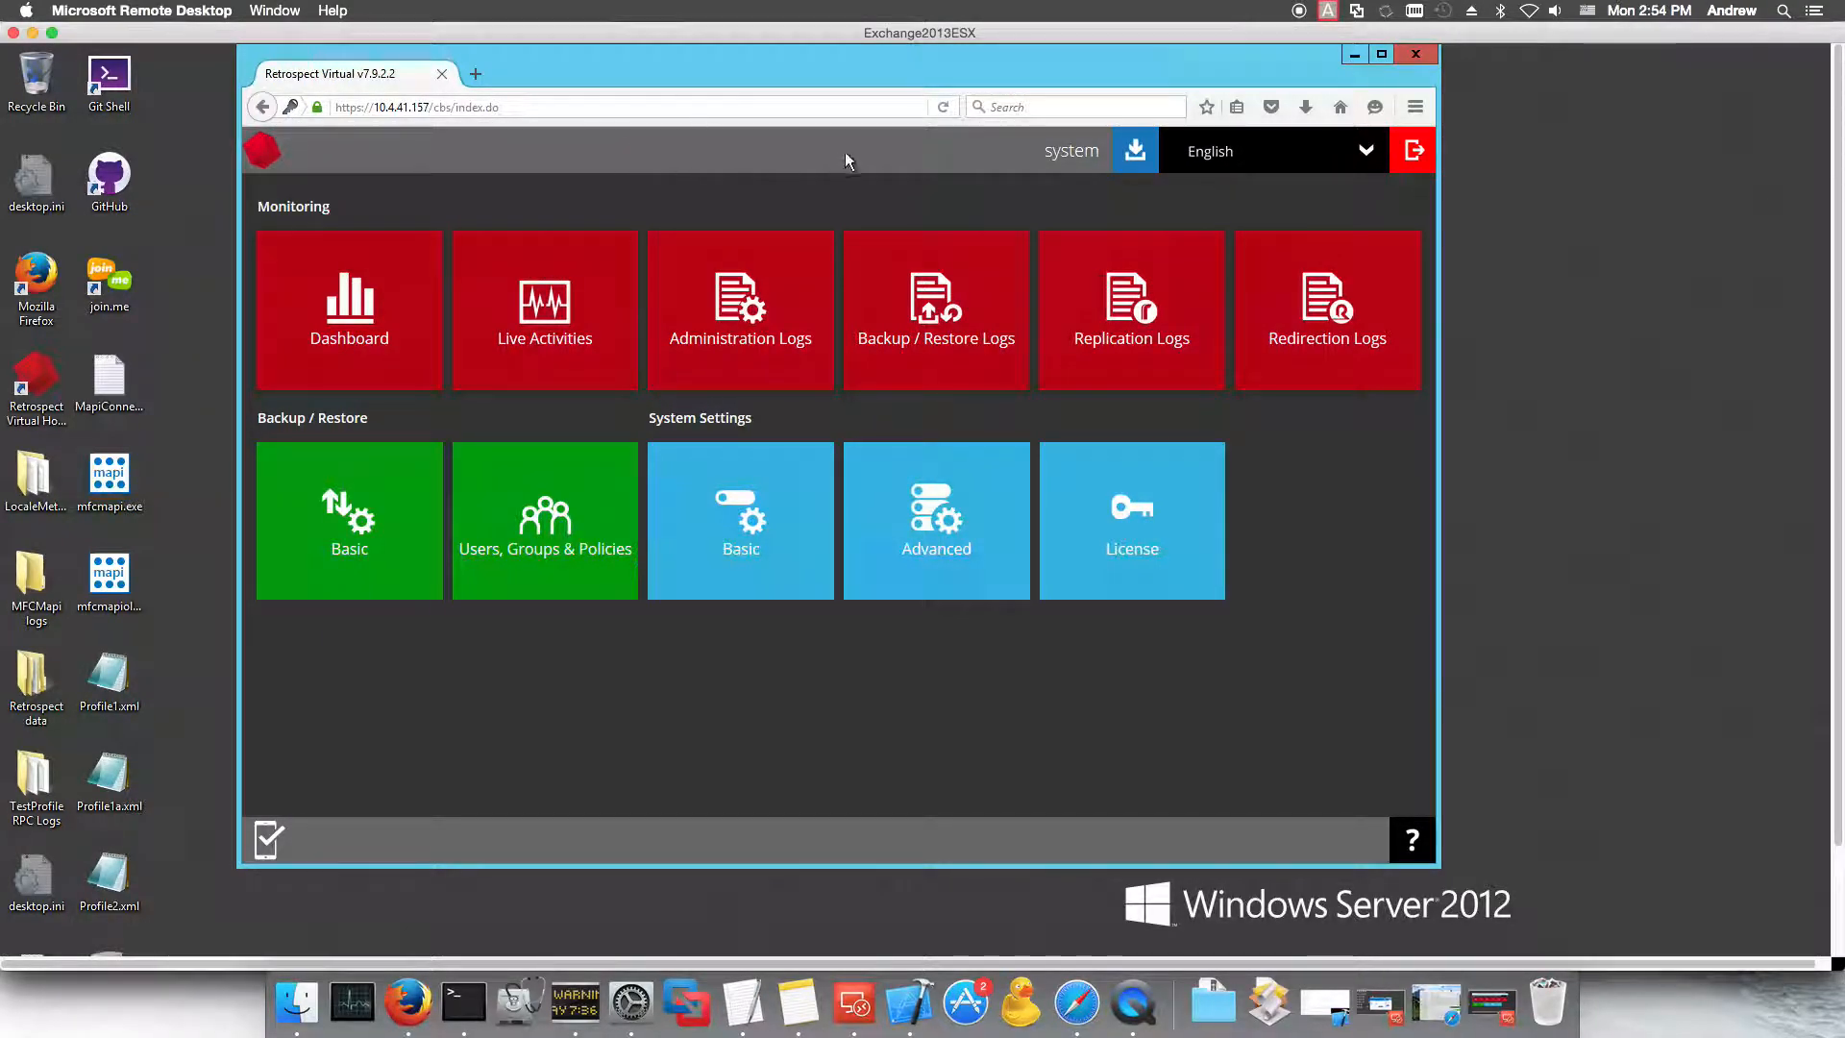
click(1135, 156)
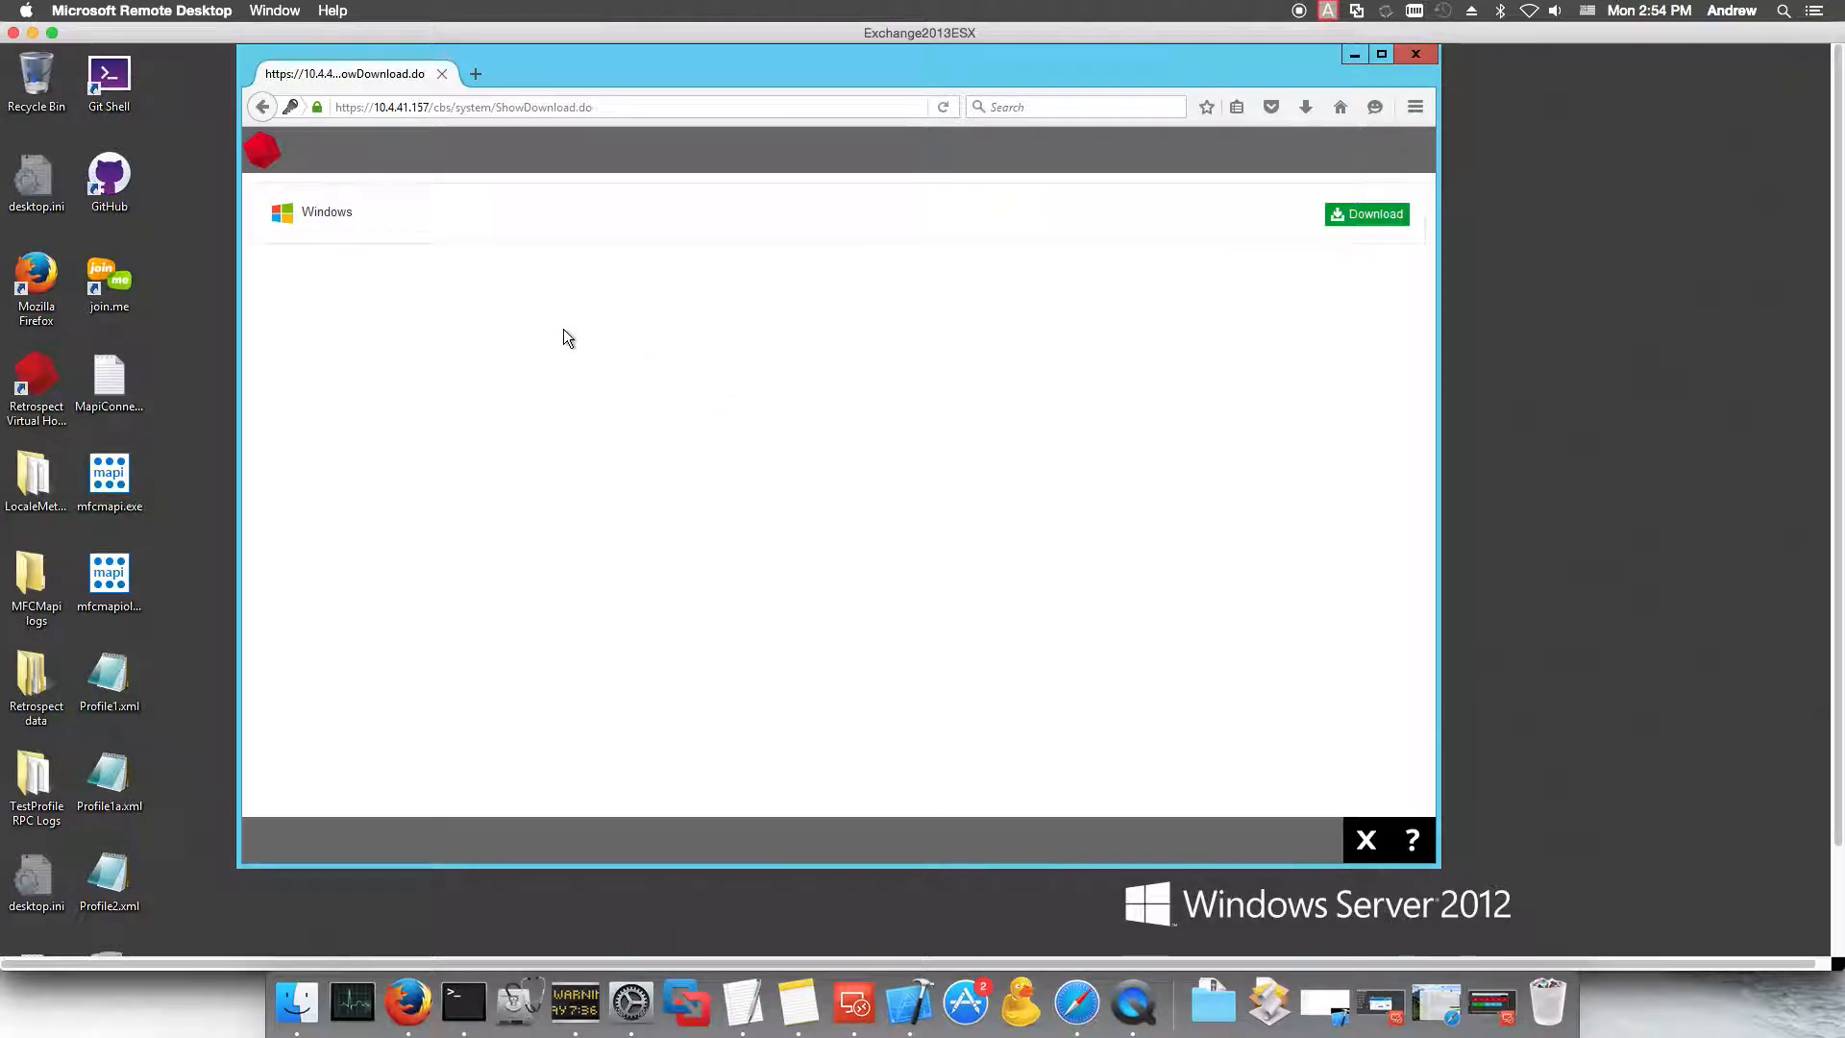
Step: Close the browser and sign in to the Retrospect Virtual Host Server desktop client as qa with the account password
click(1415, 54)
click(55, 380)
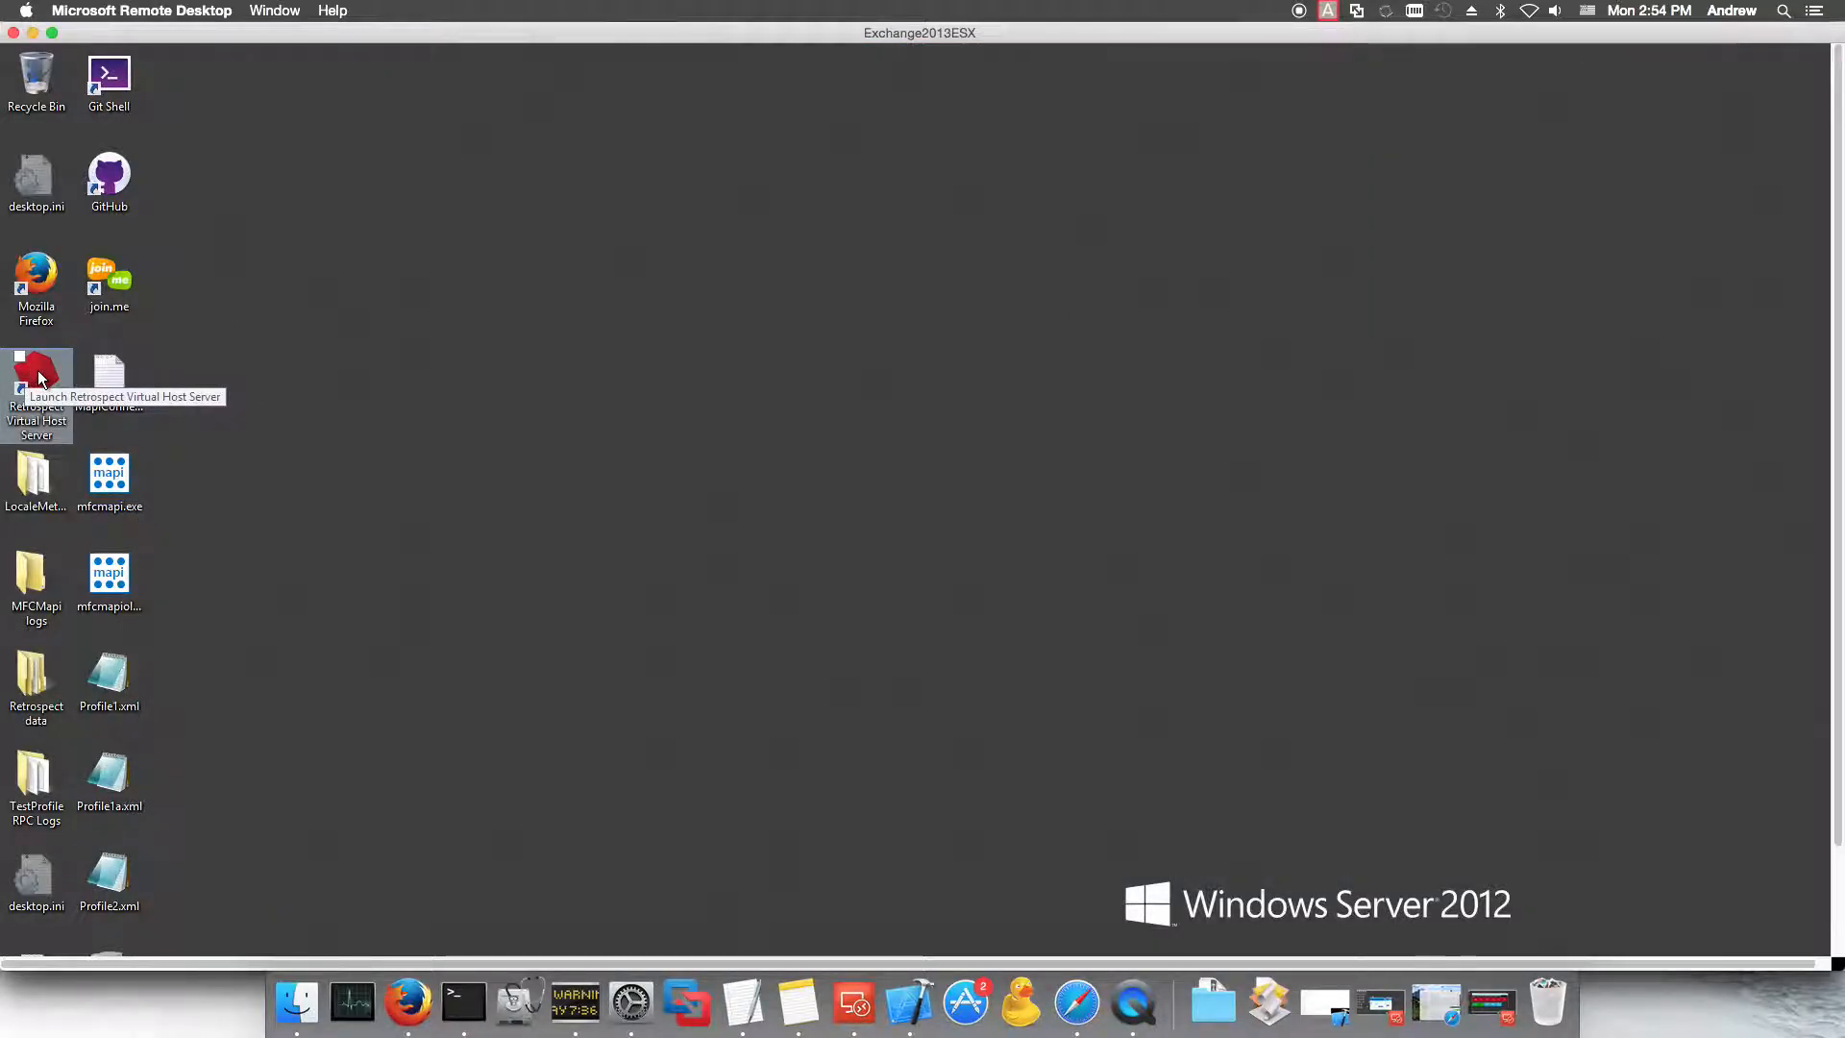
double_click(37, 377)
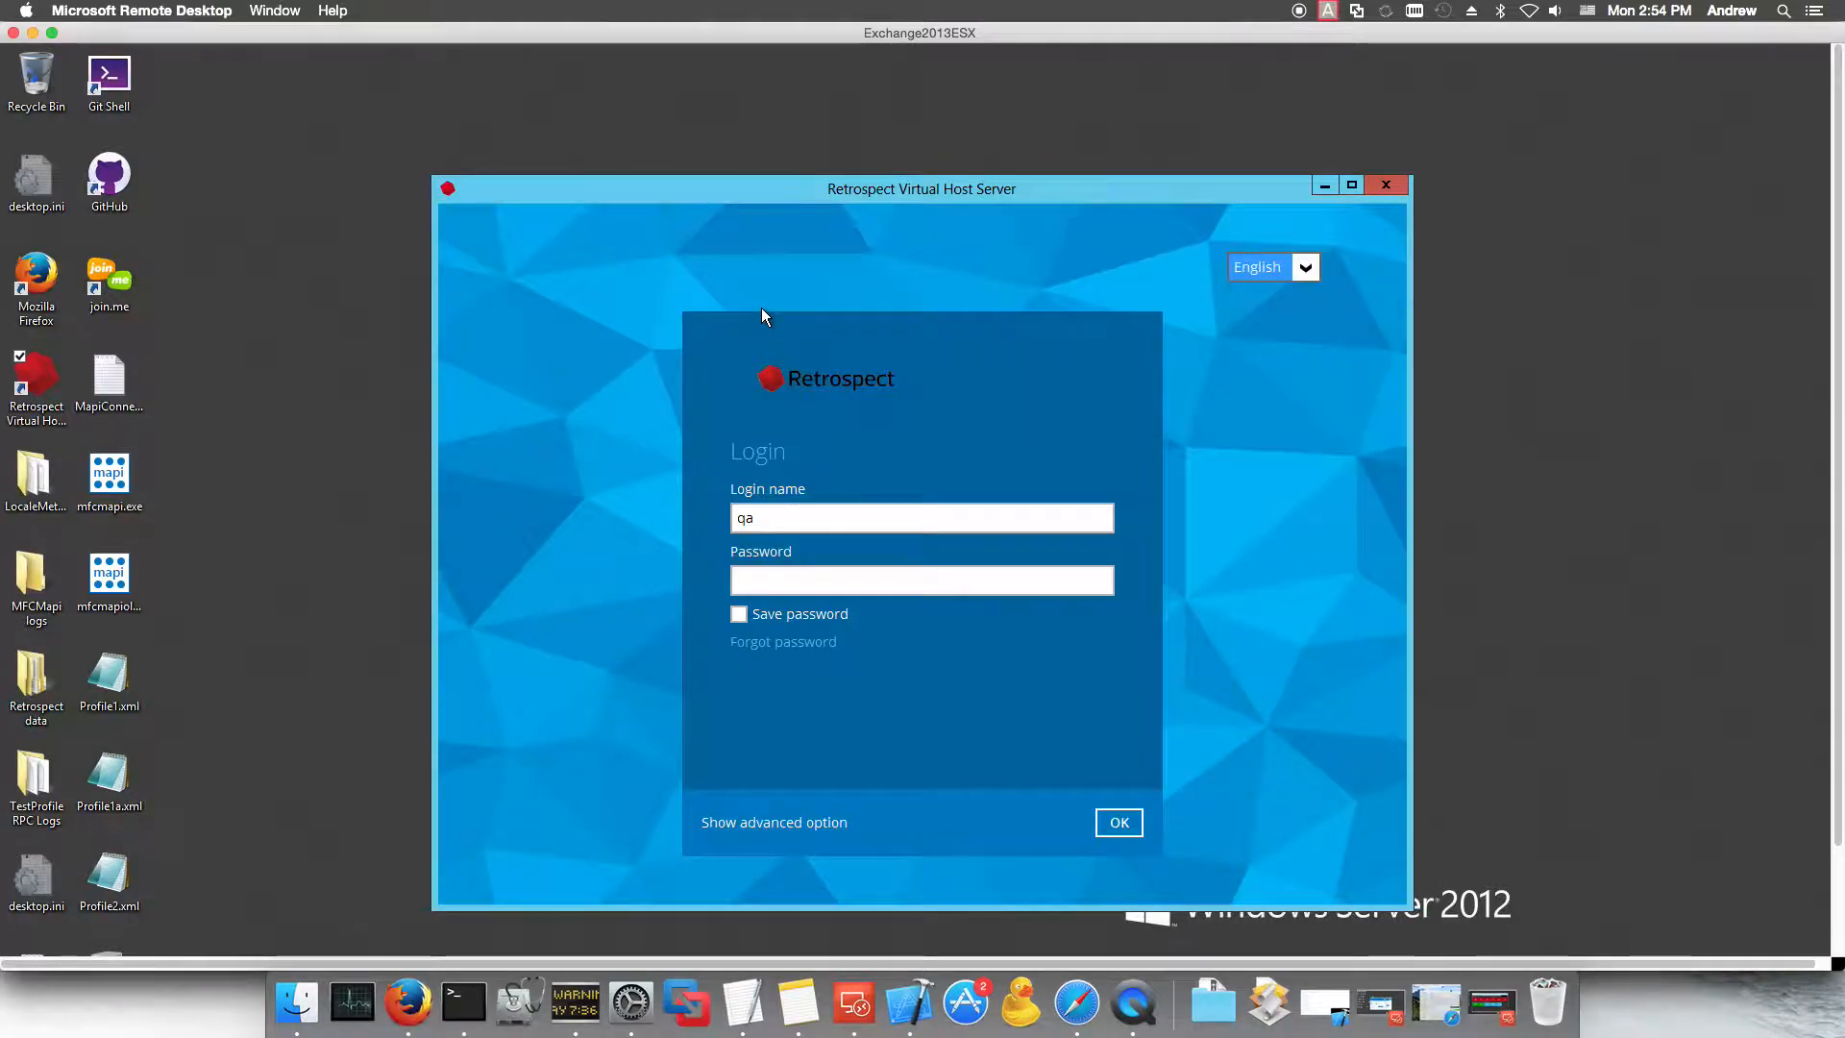
click(871, 582)
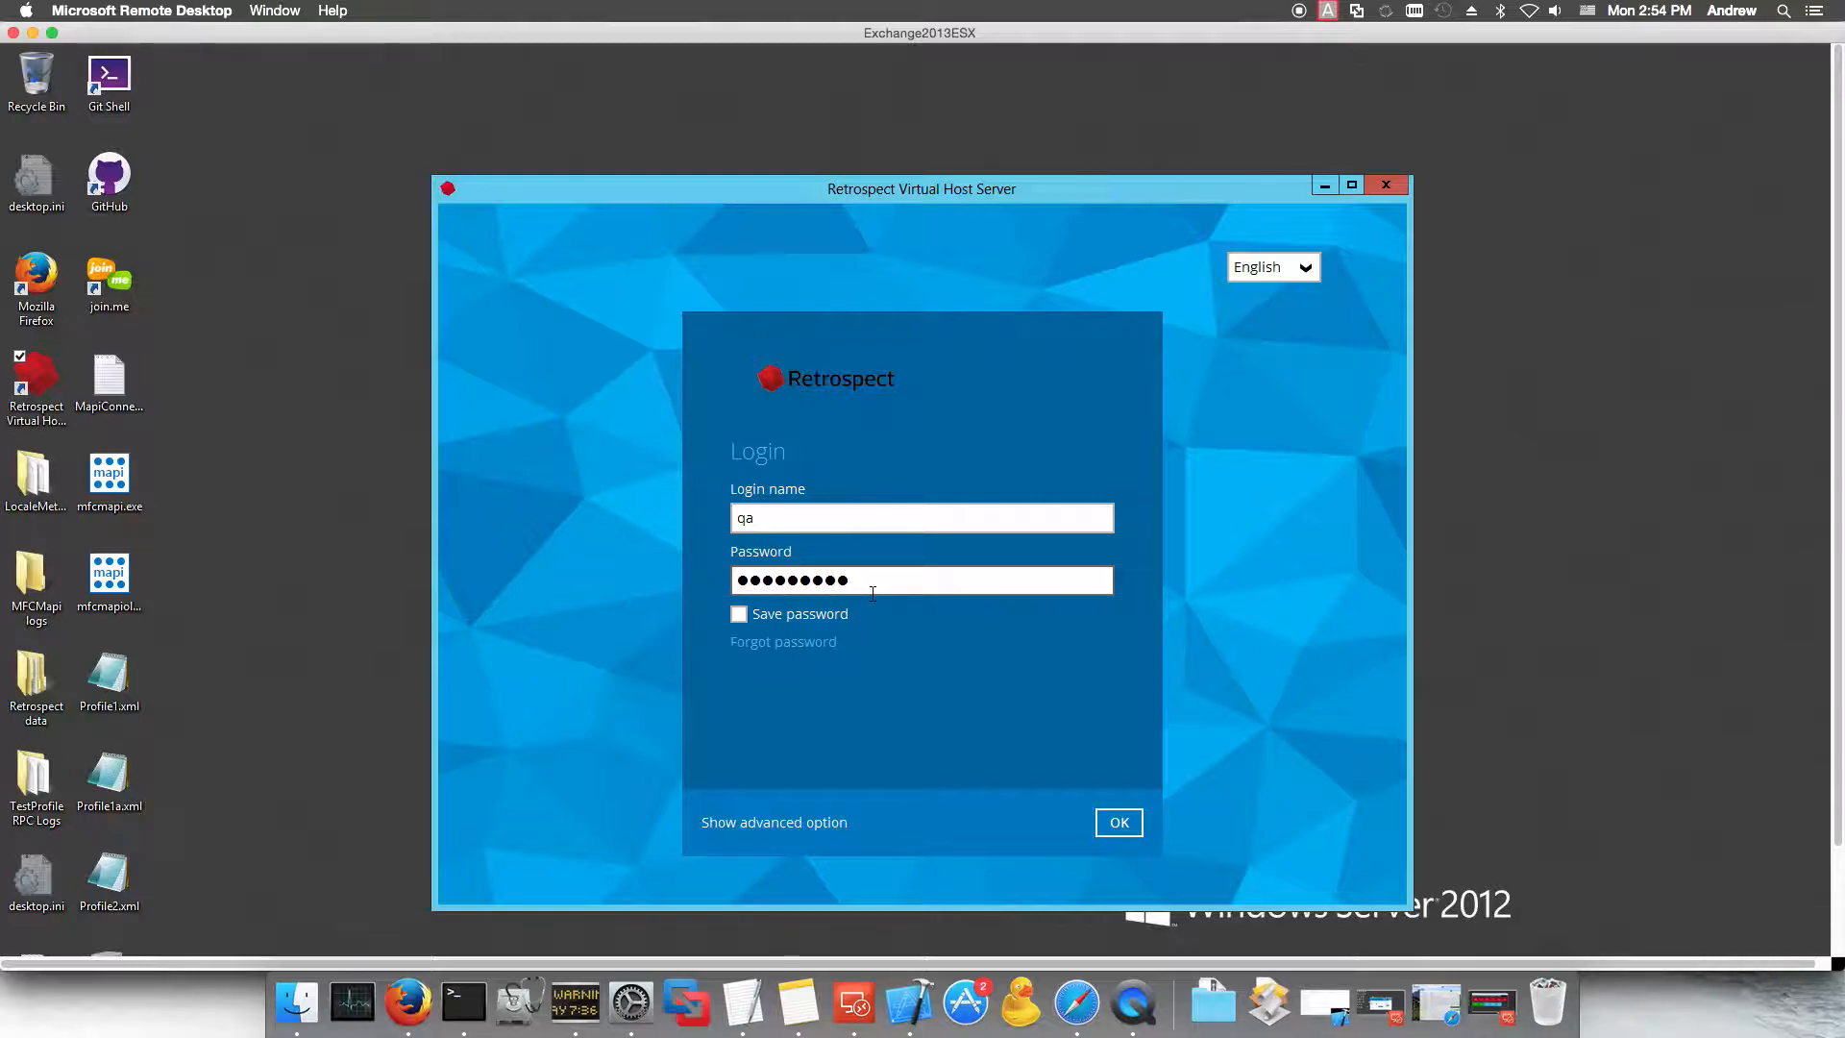
click(1114, 829)
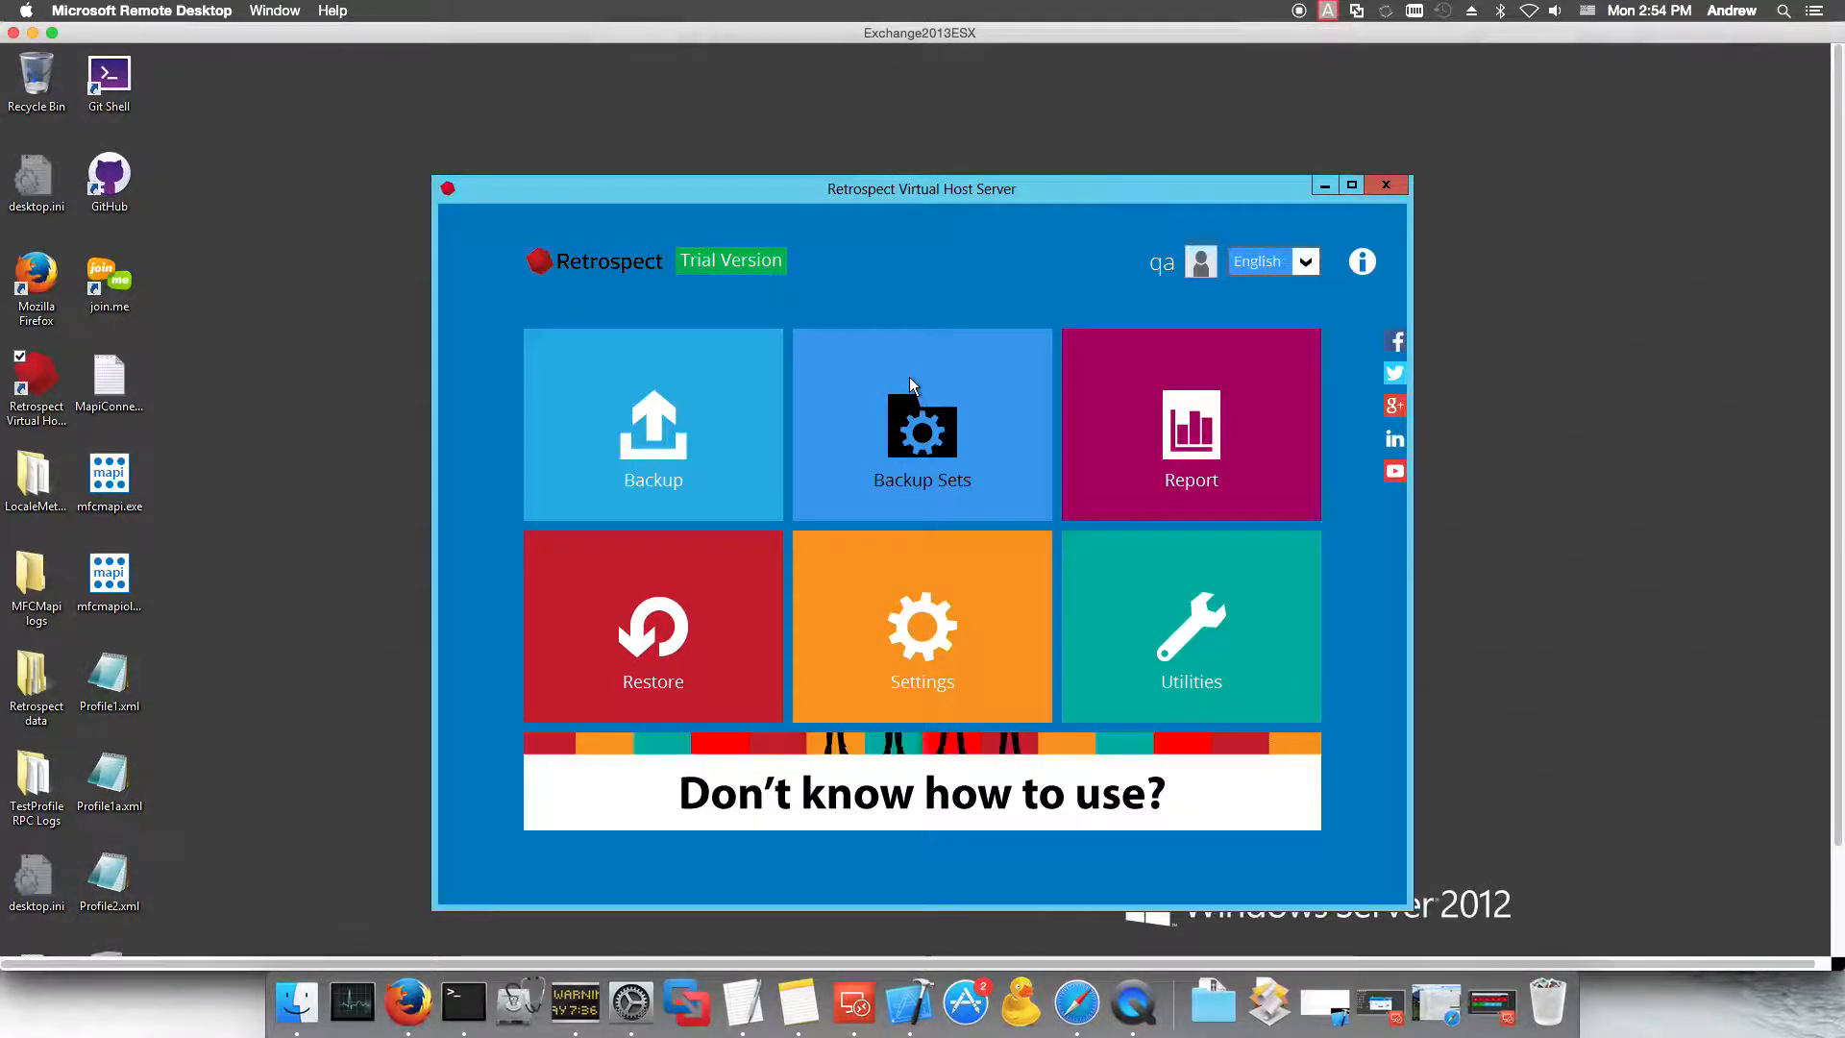
Step: Add a new backup set of type MS Exchange Server Backup with version Microsoft Exchange Server 2013
click(885, 395)
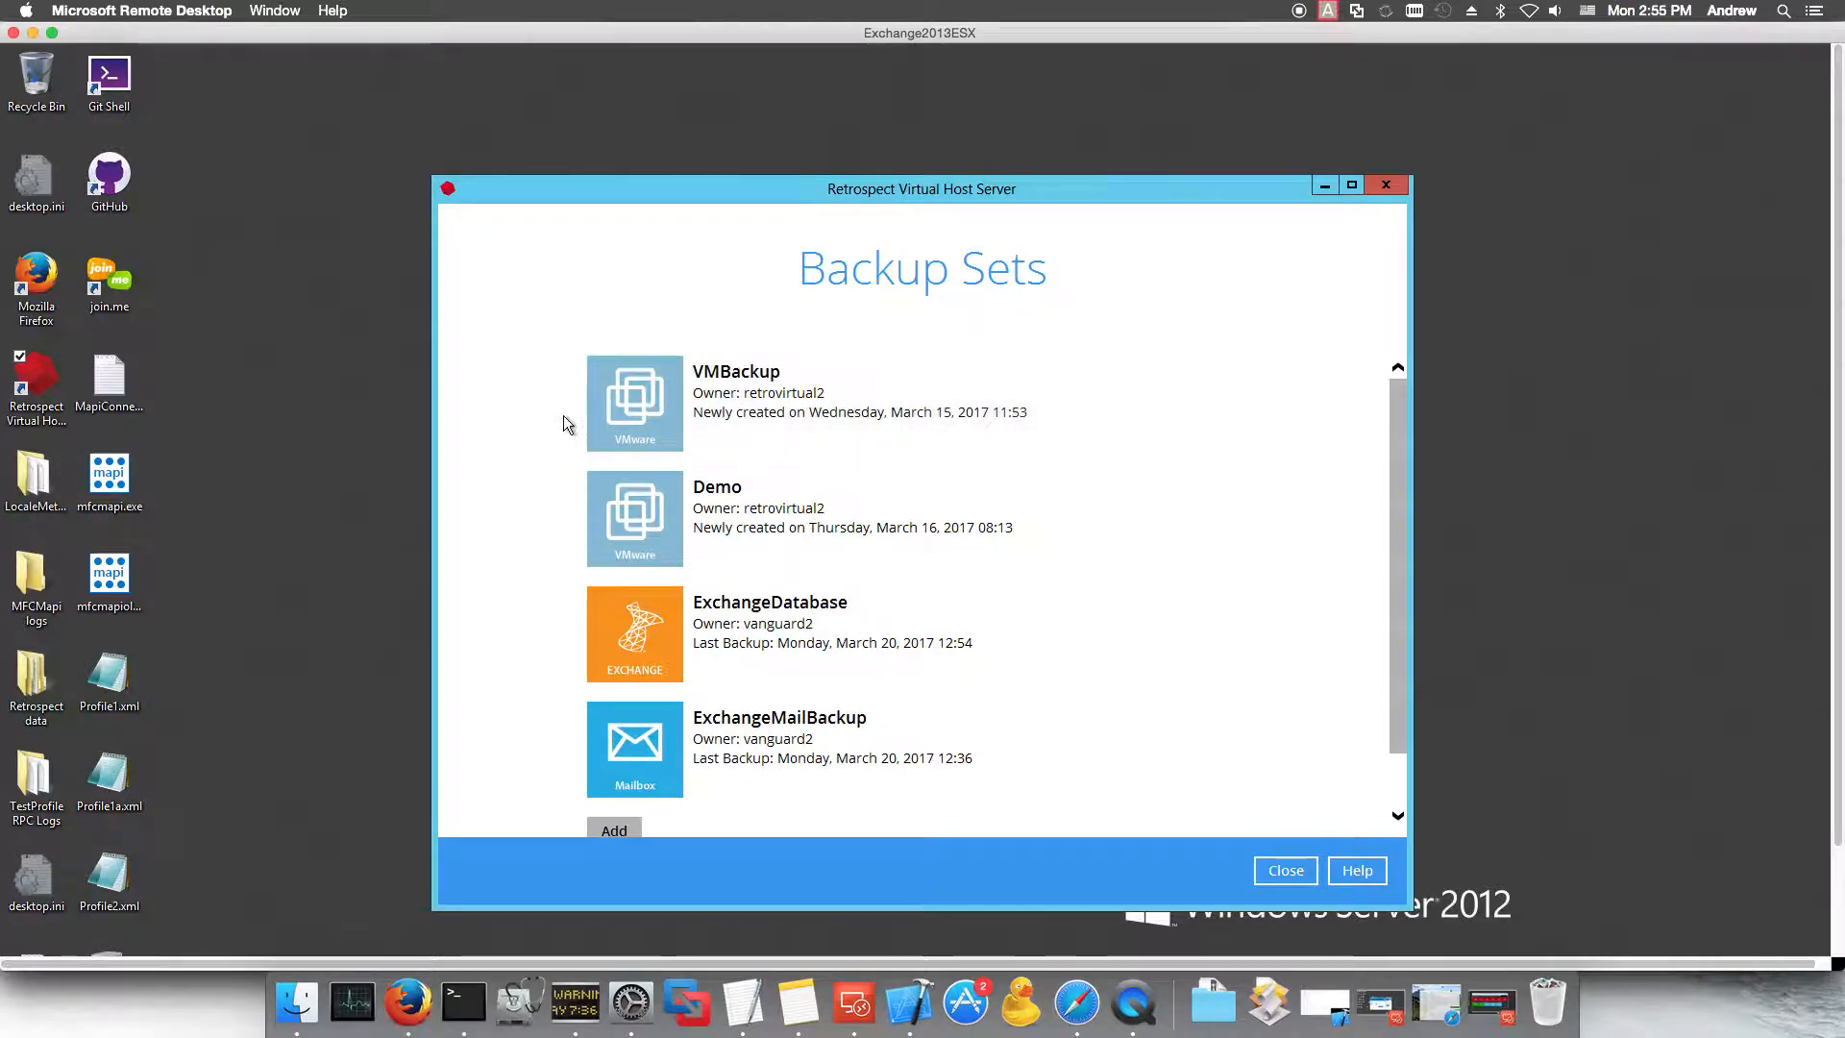
scroll(607, 420, down, 2)
scroll(608, 415, down, 2)
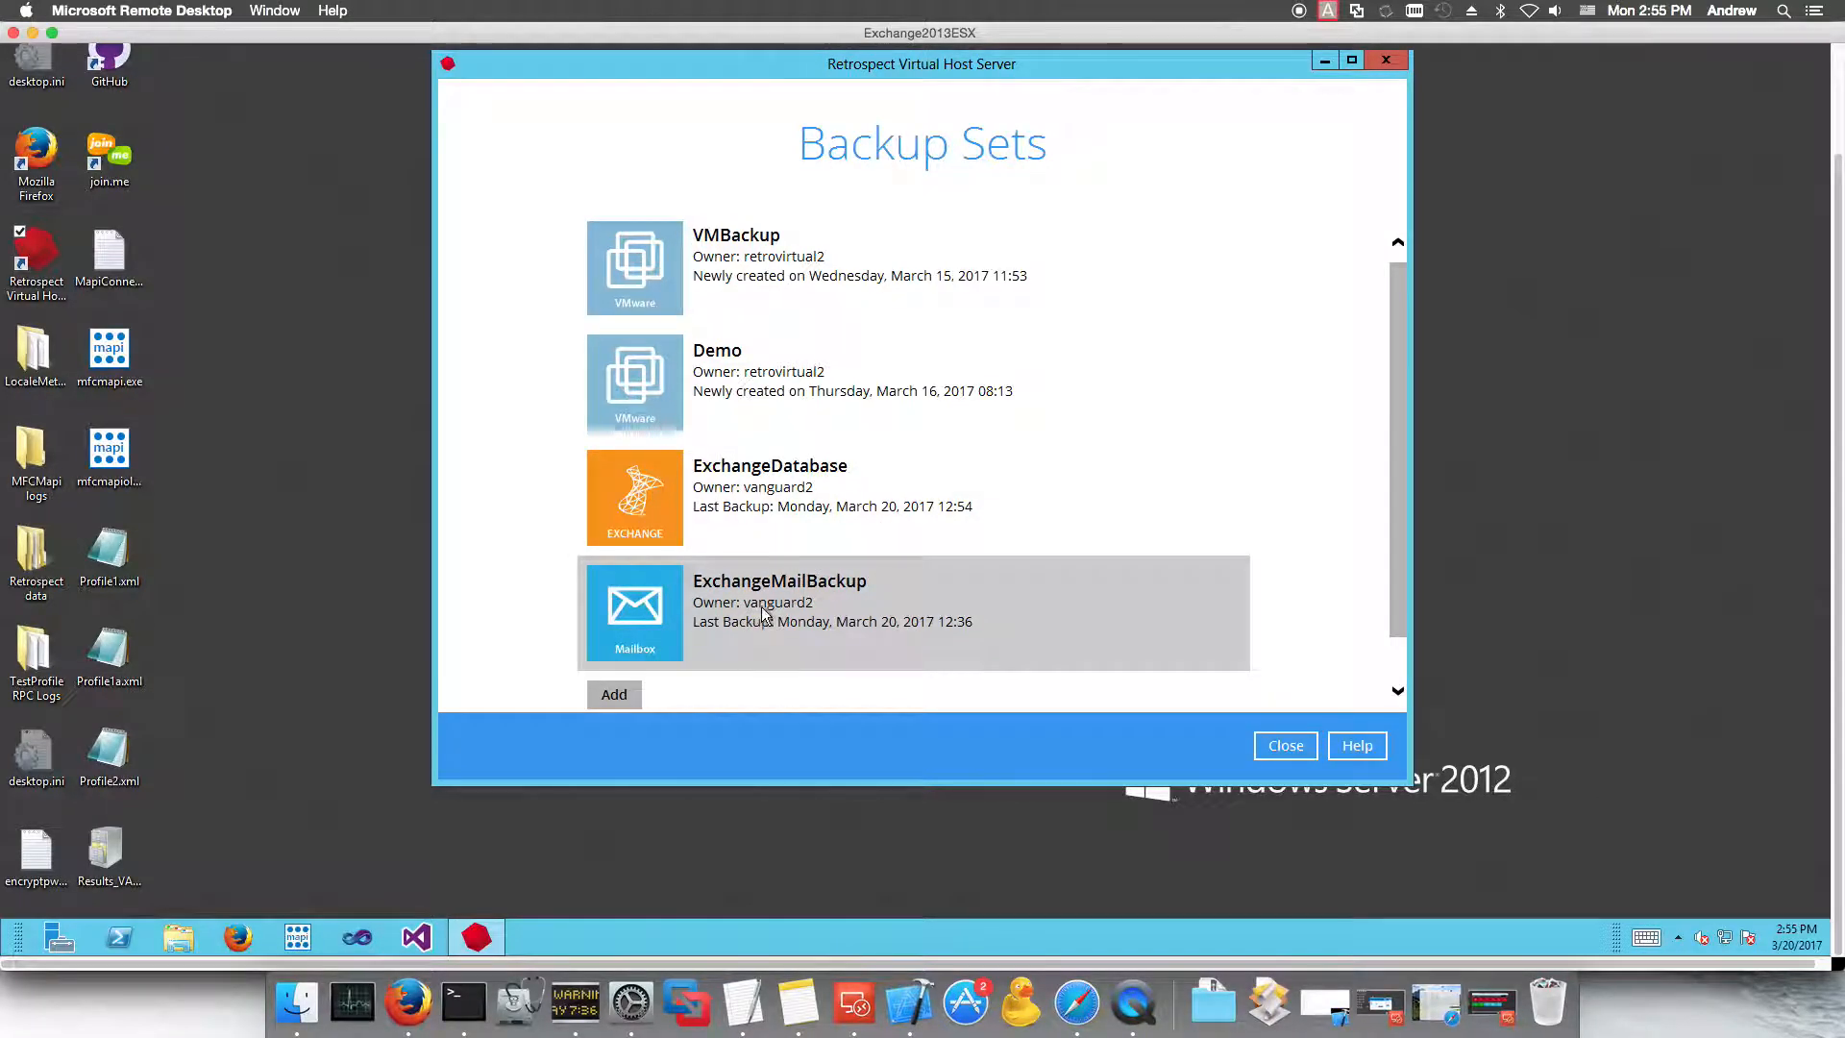
click(614, 697)
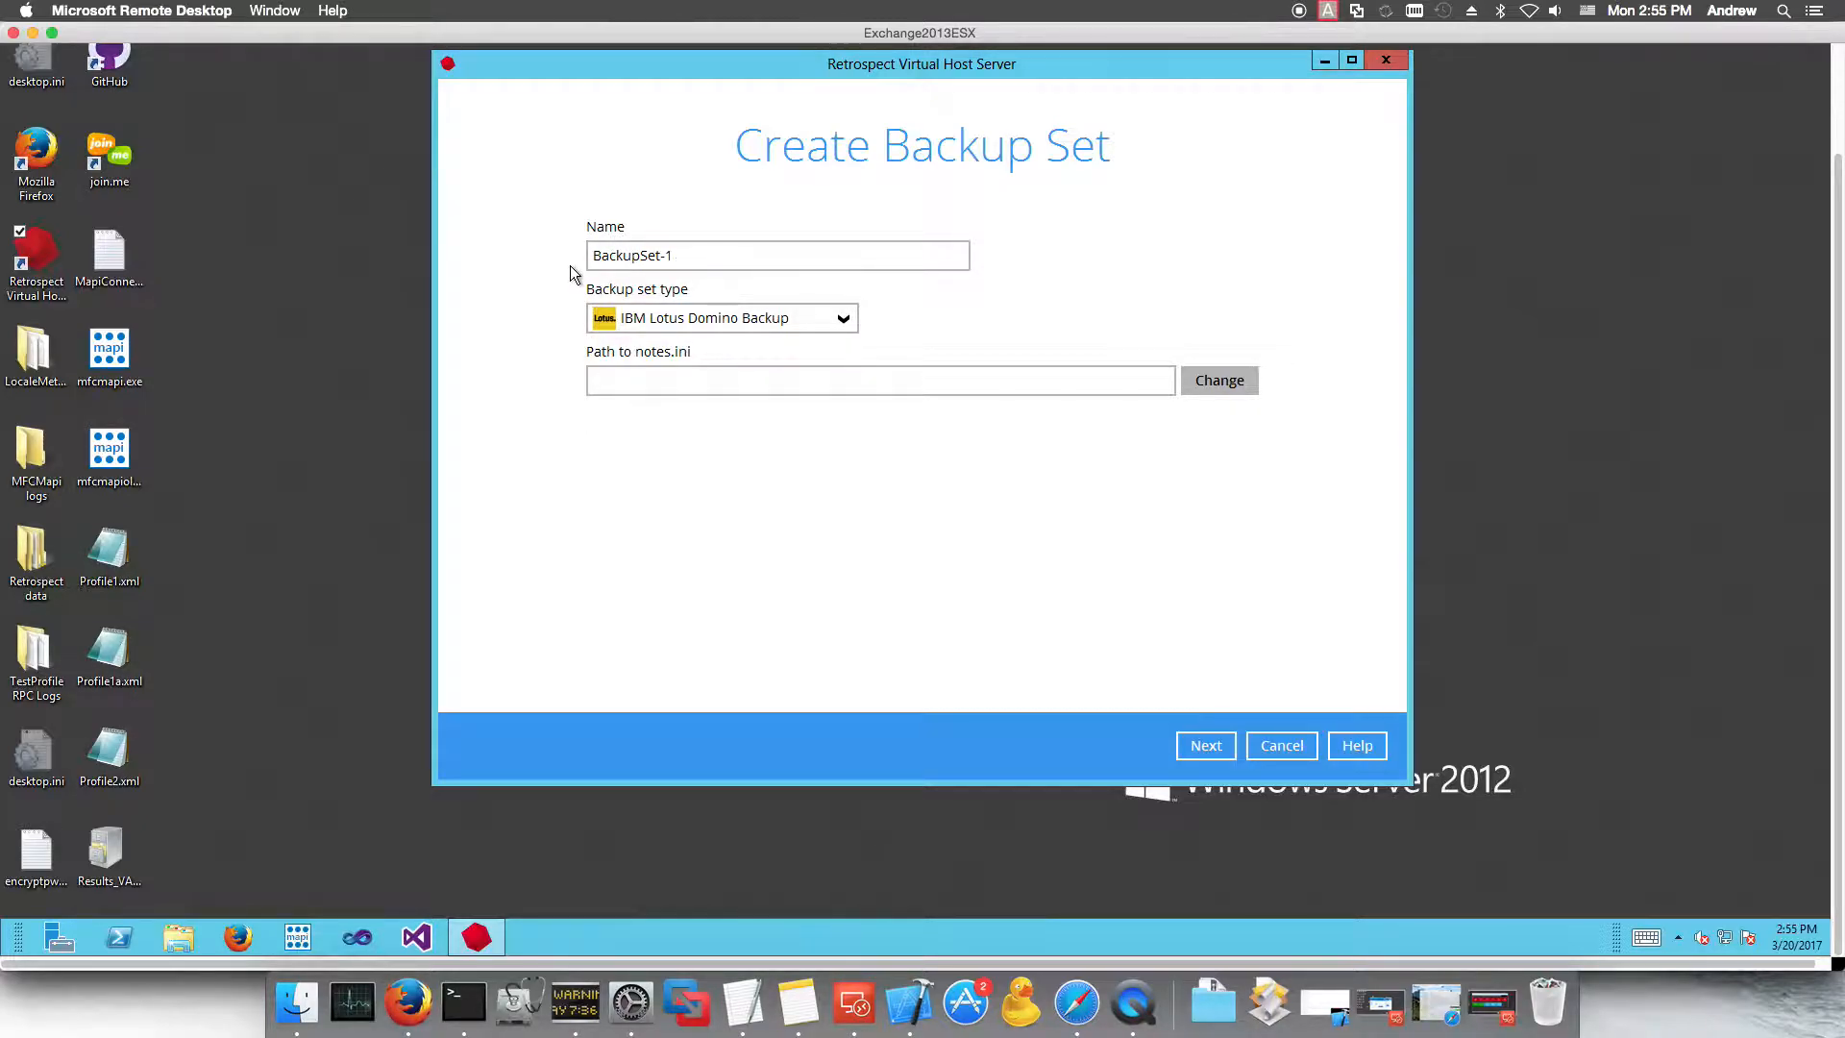
click(846, 325)
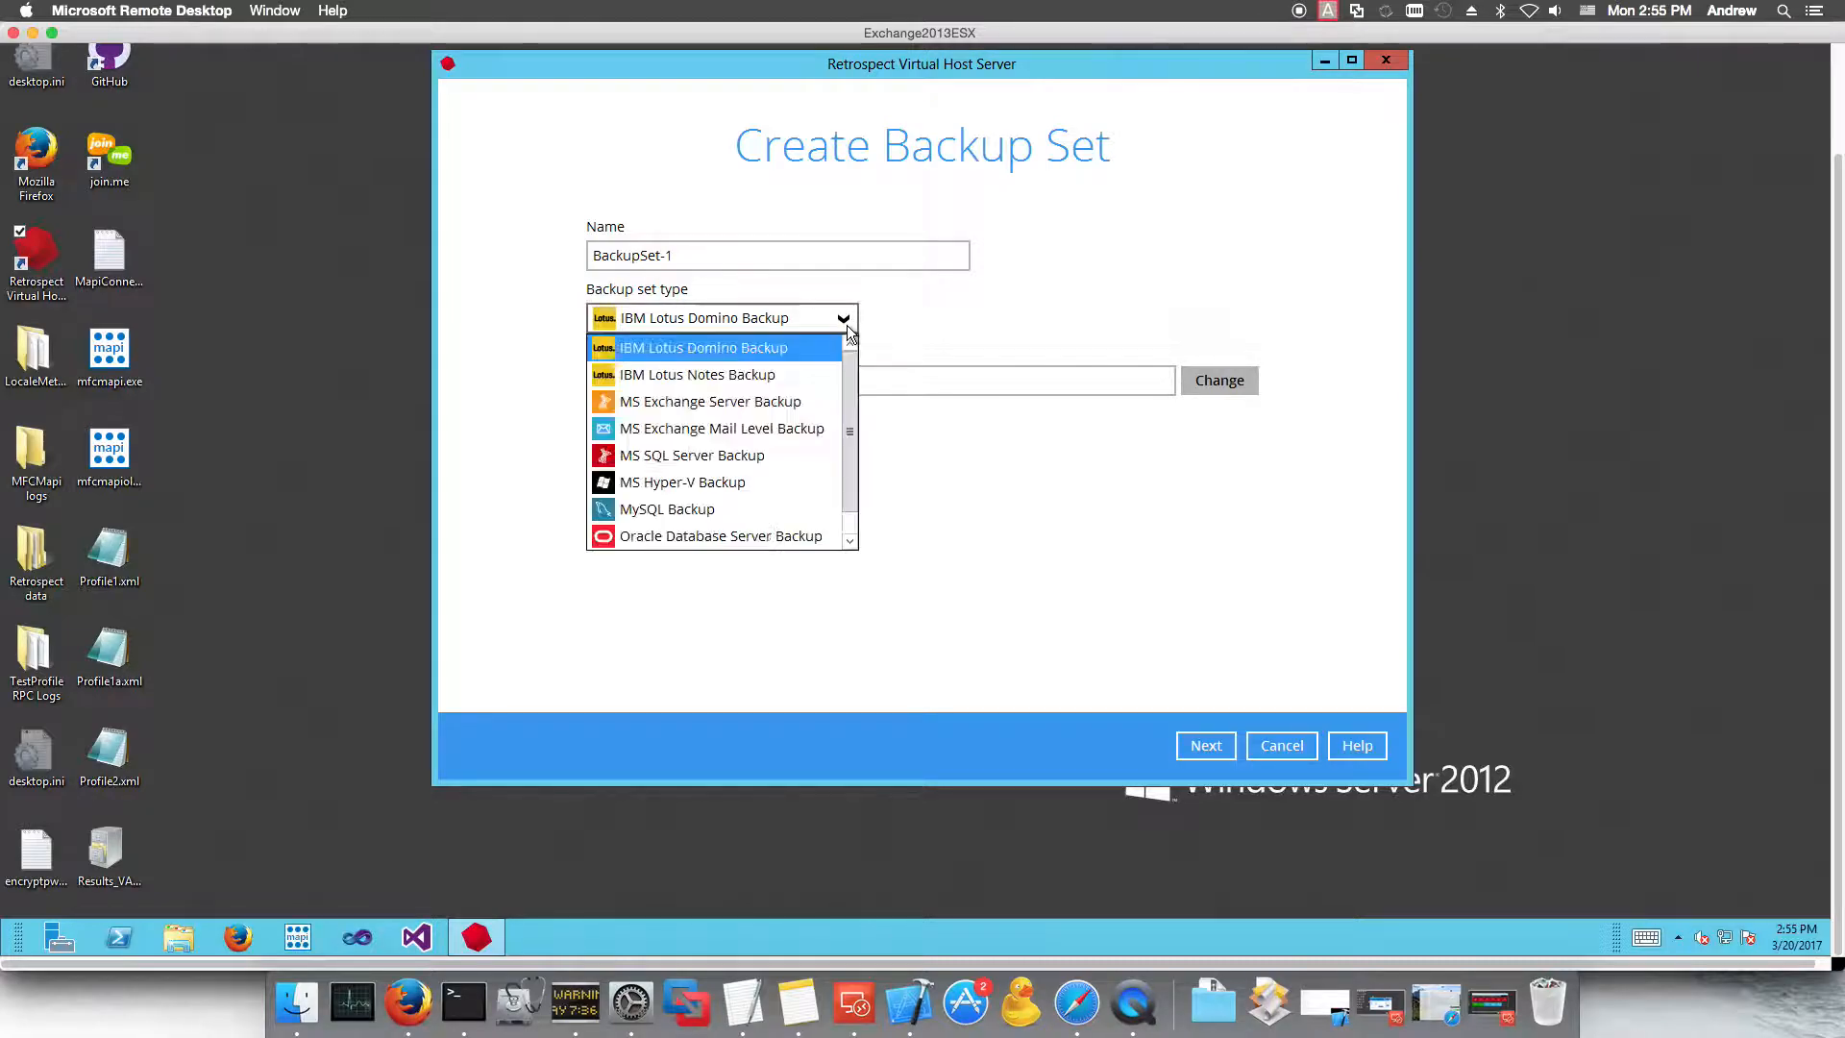
click(733, 404)
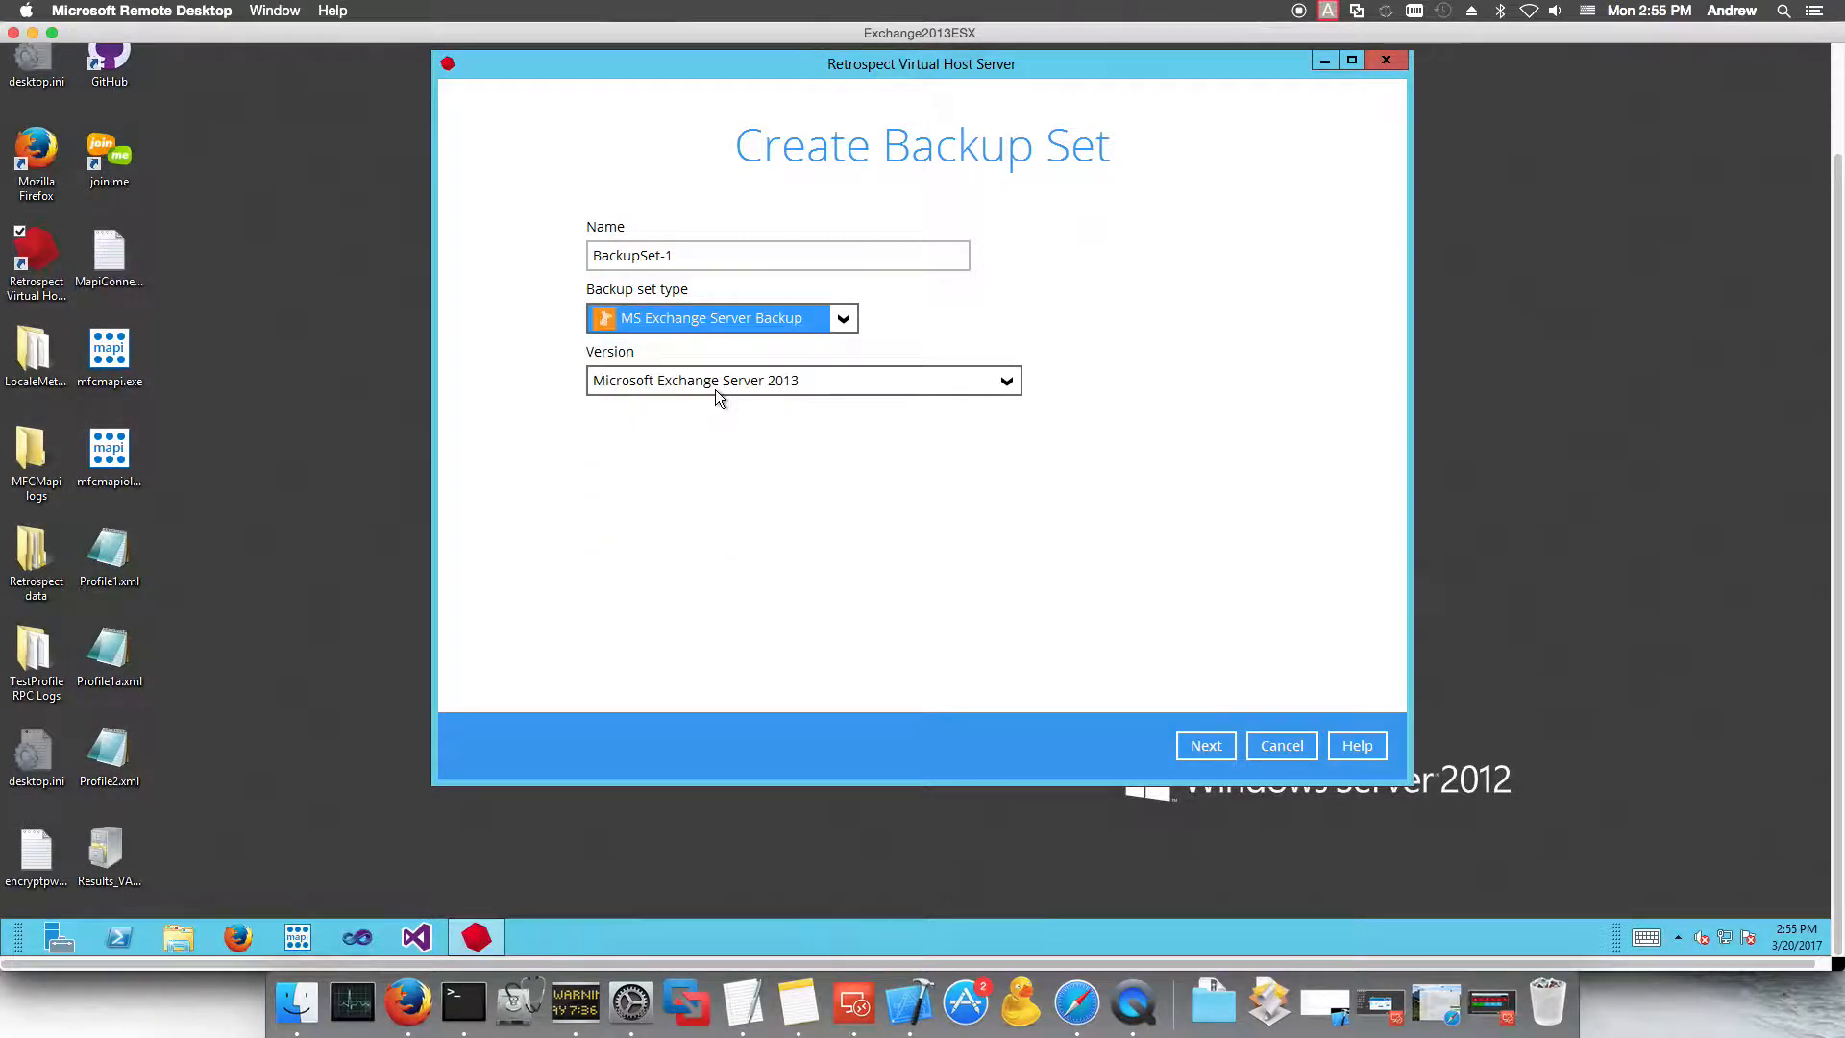
click(1006, 382)
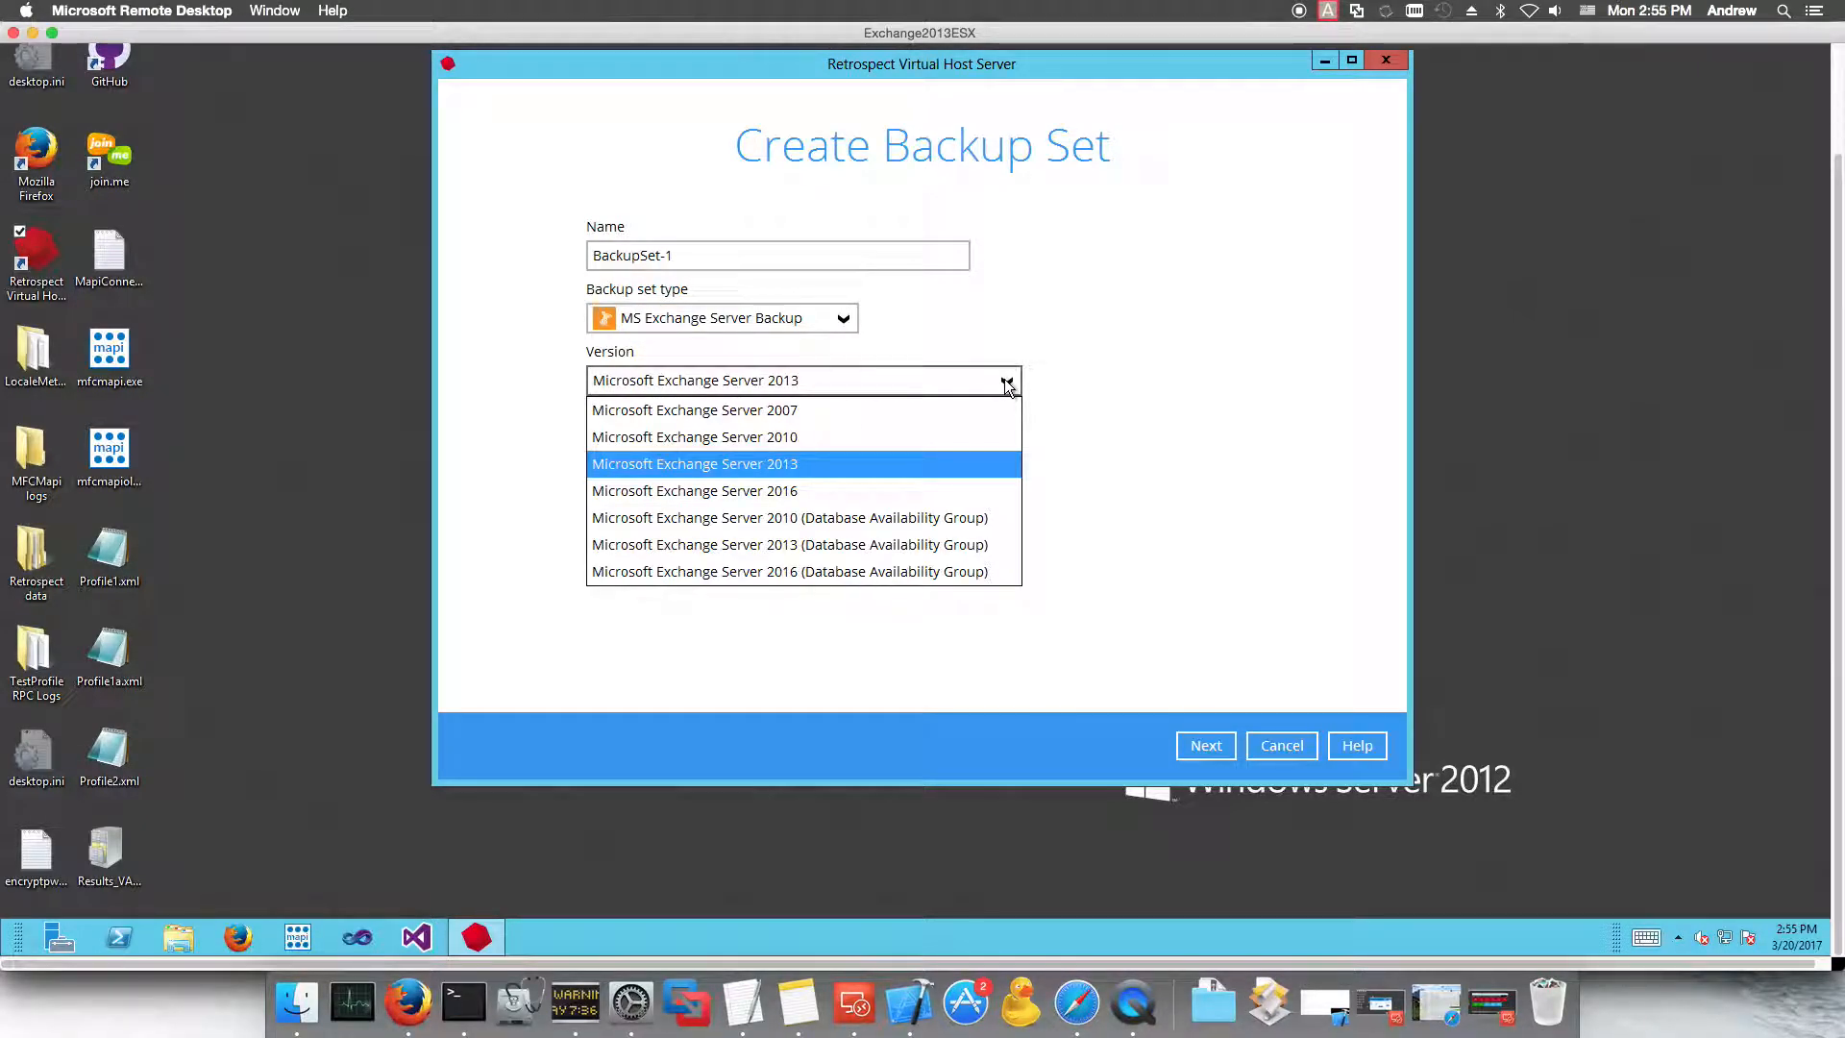
click(1122, 464)
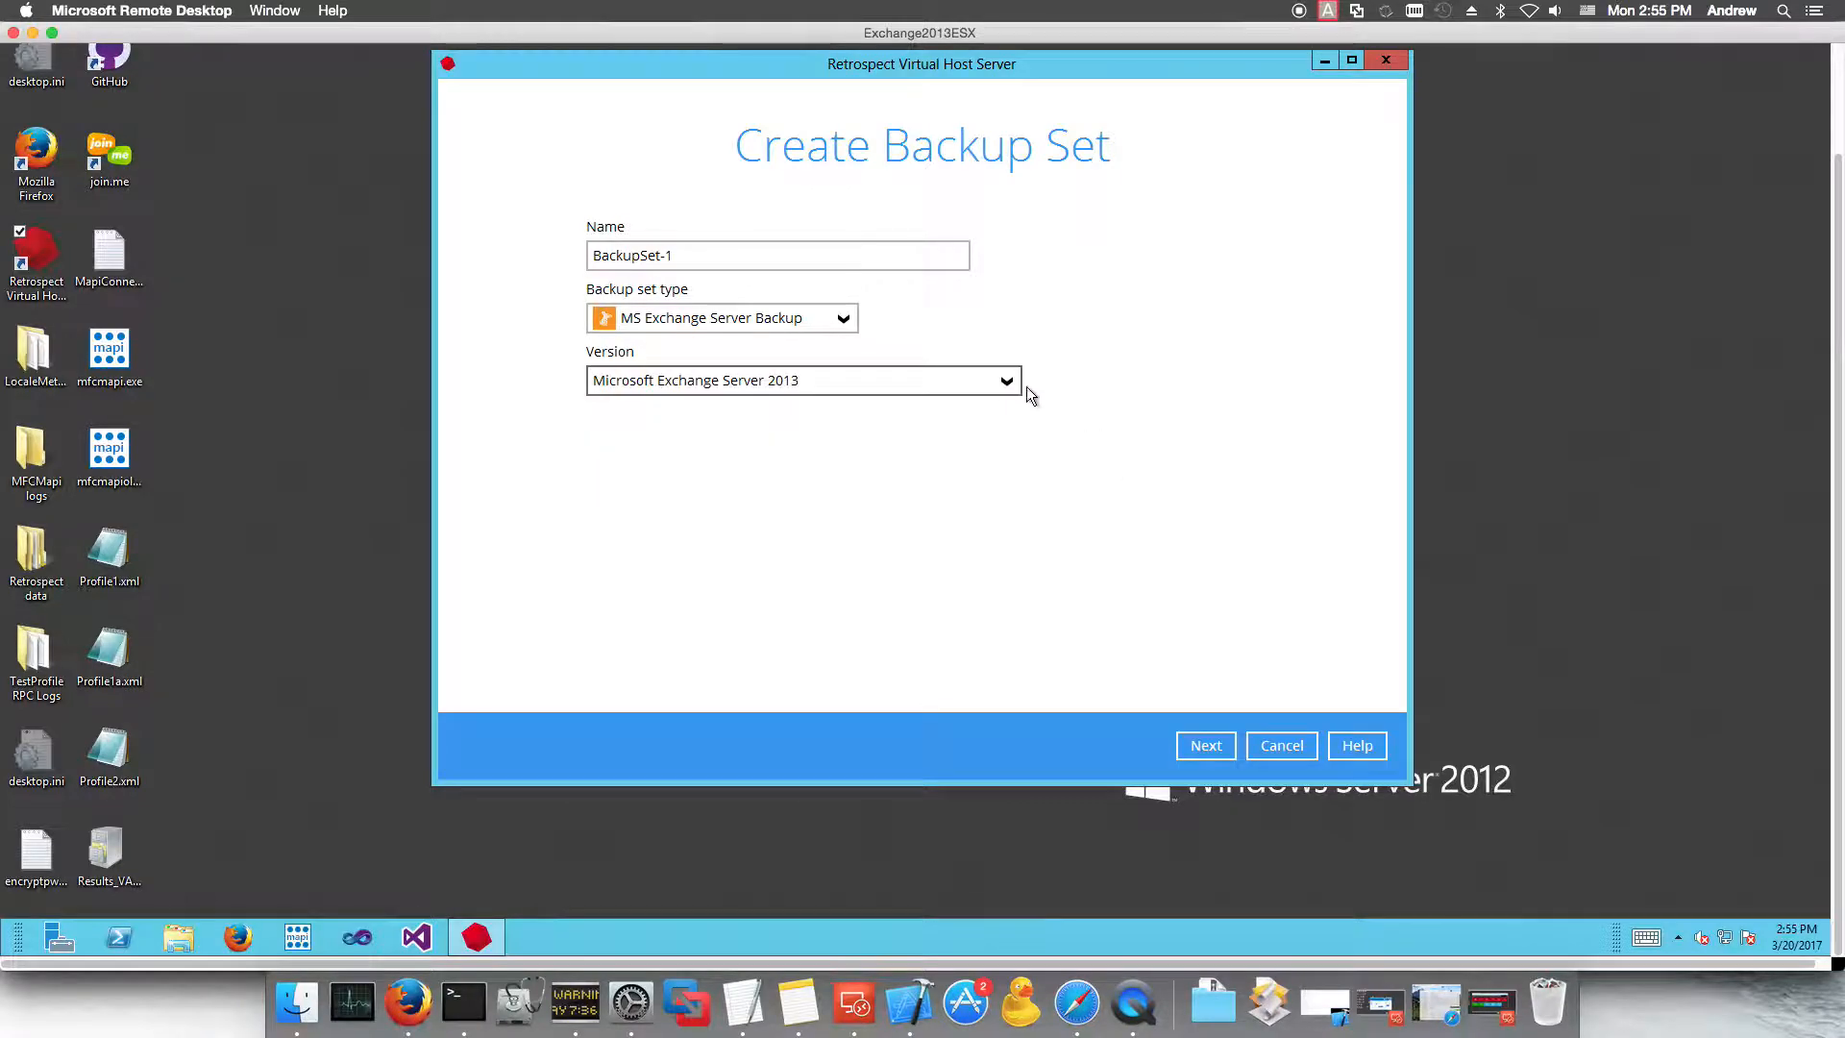
click(1205, 746)
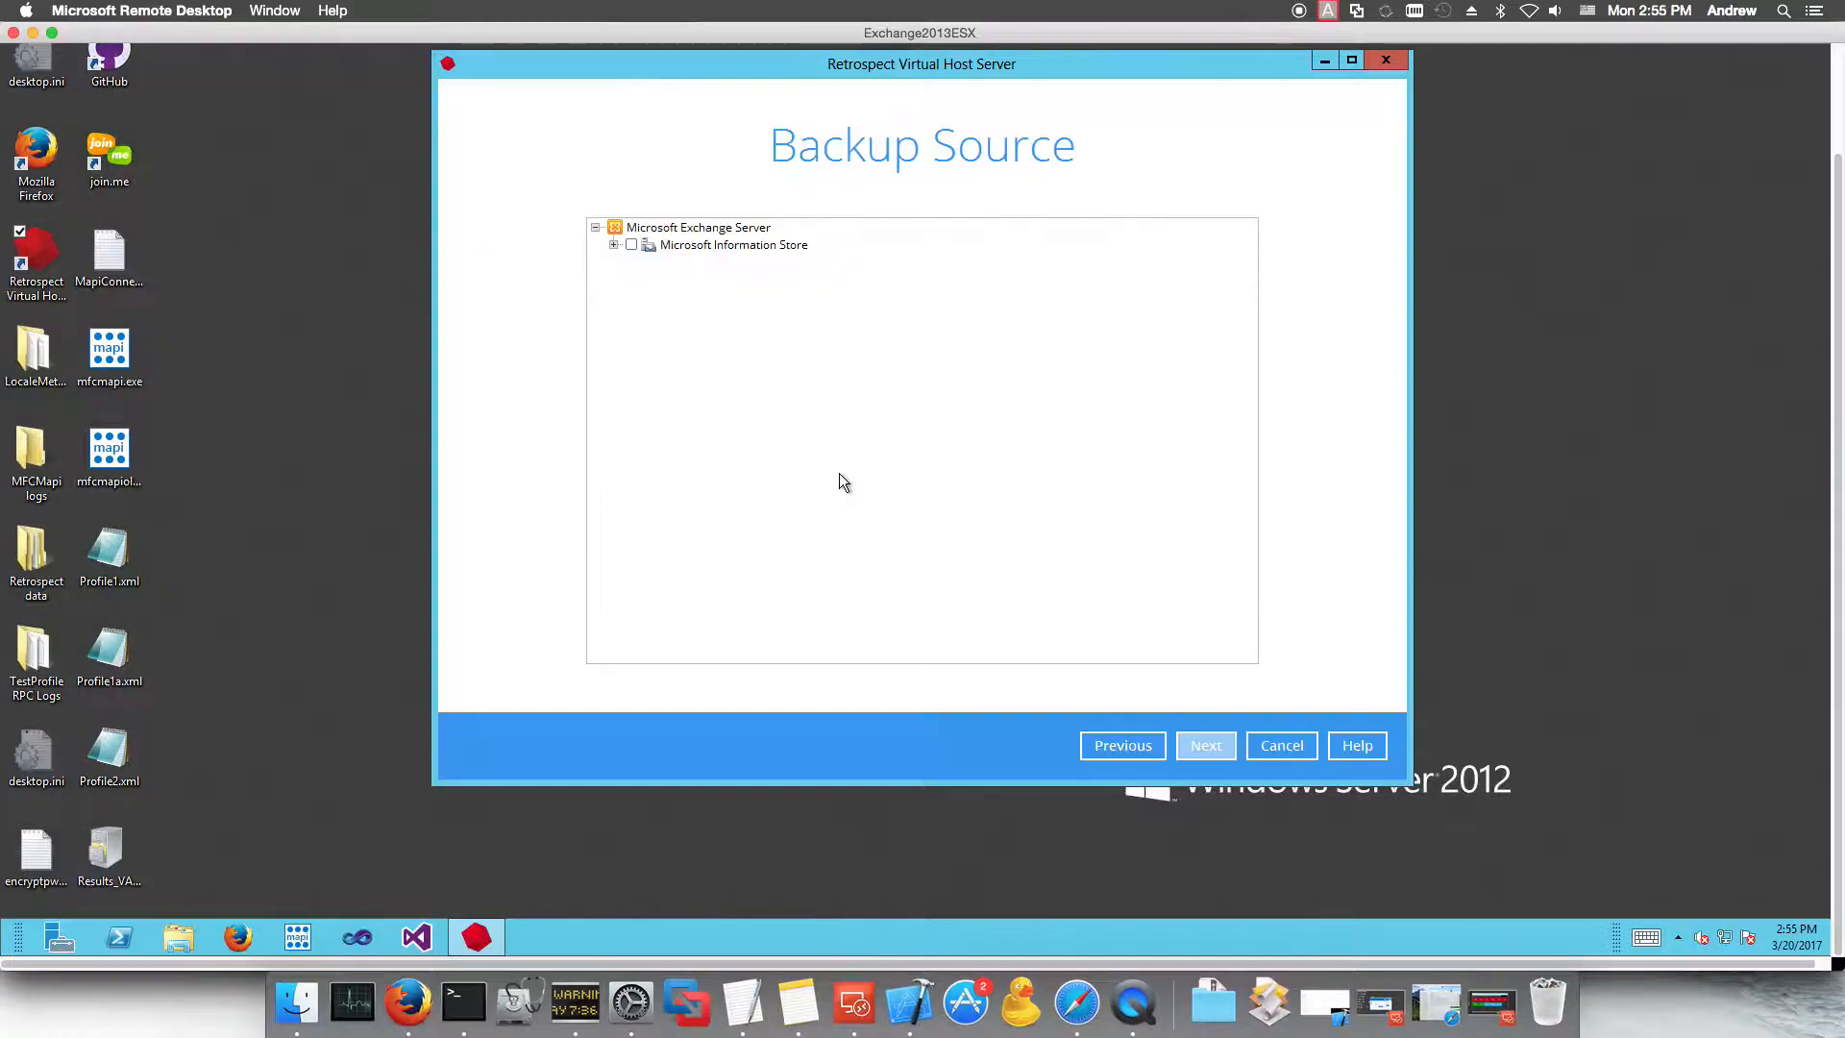
click(613, 245)
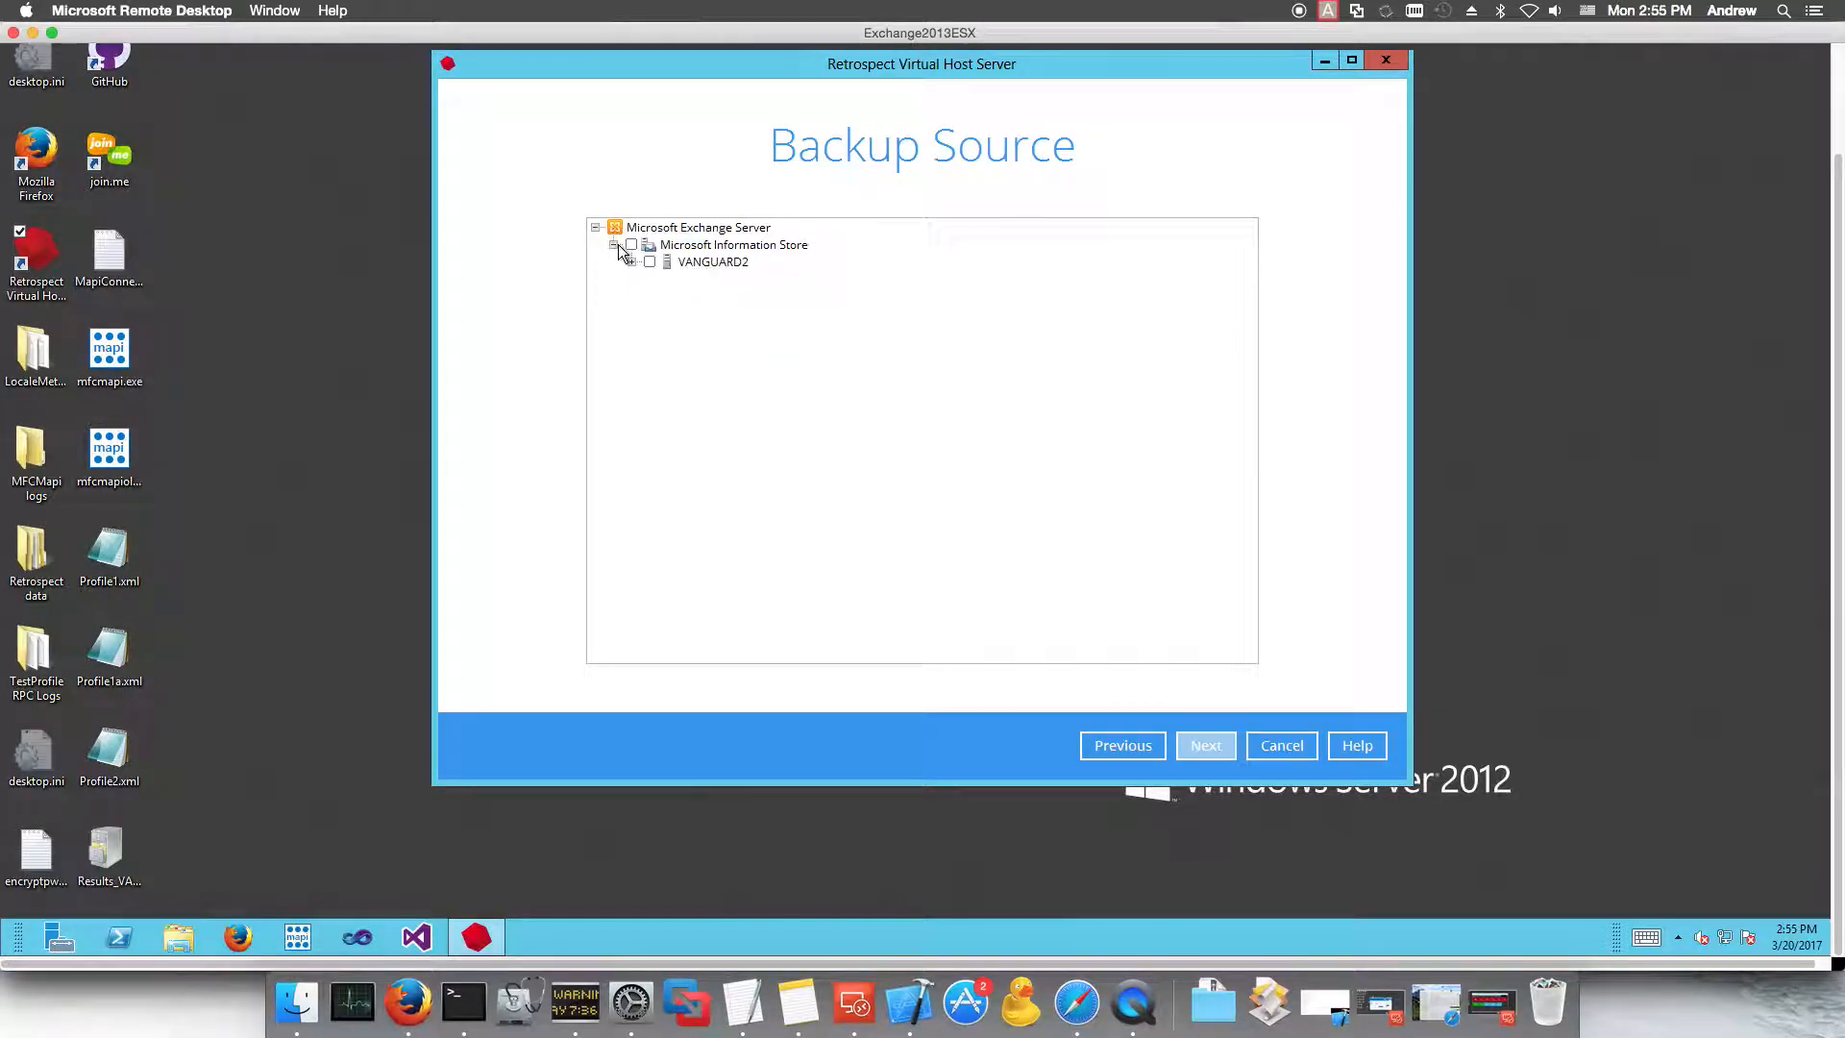
click(631, 261)
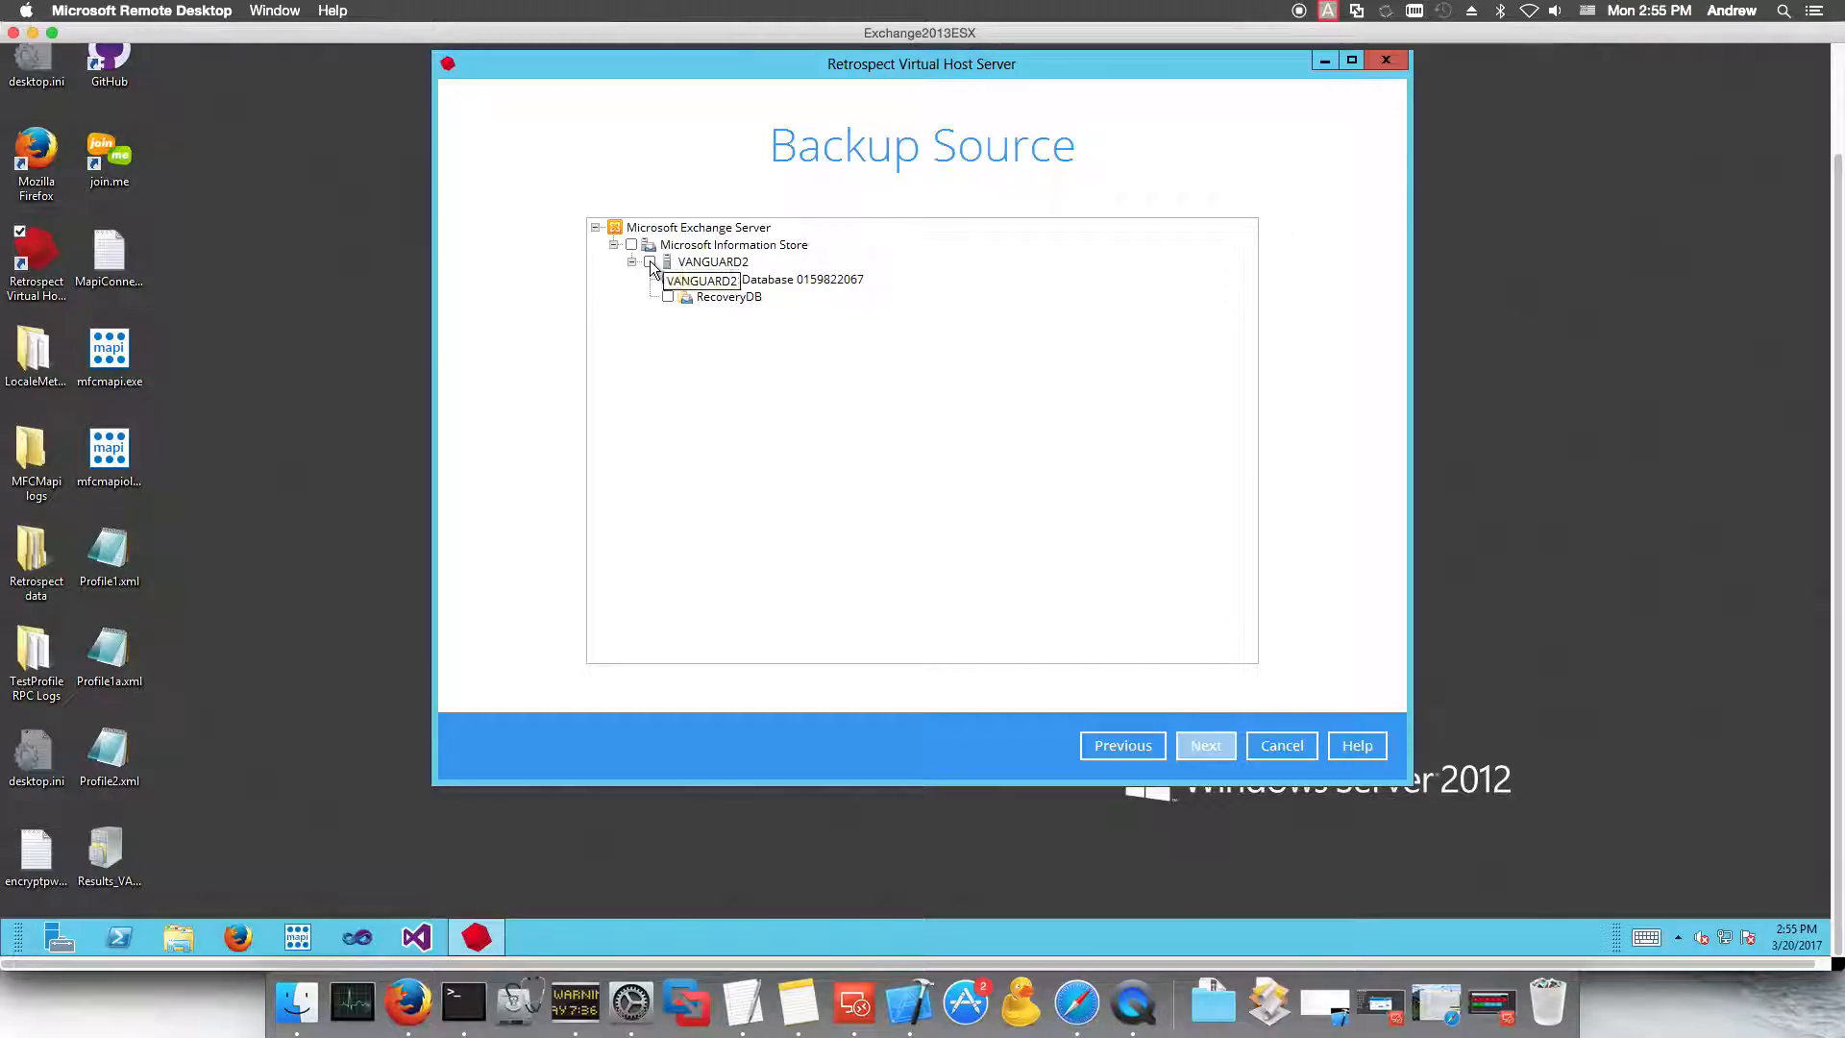
click(650, 264)
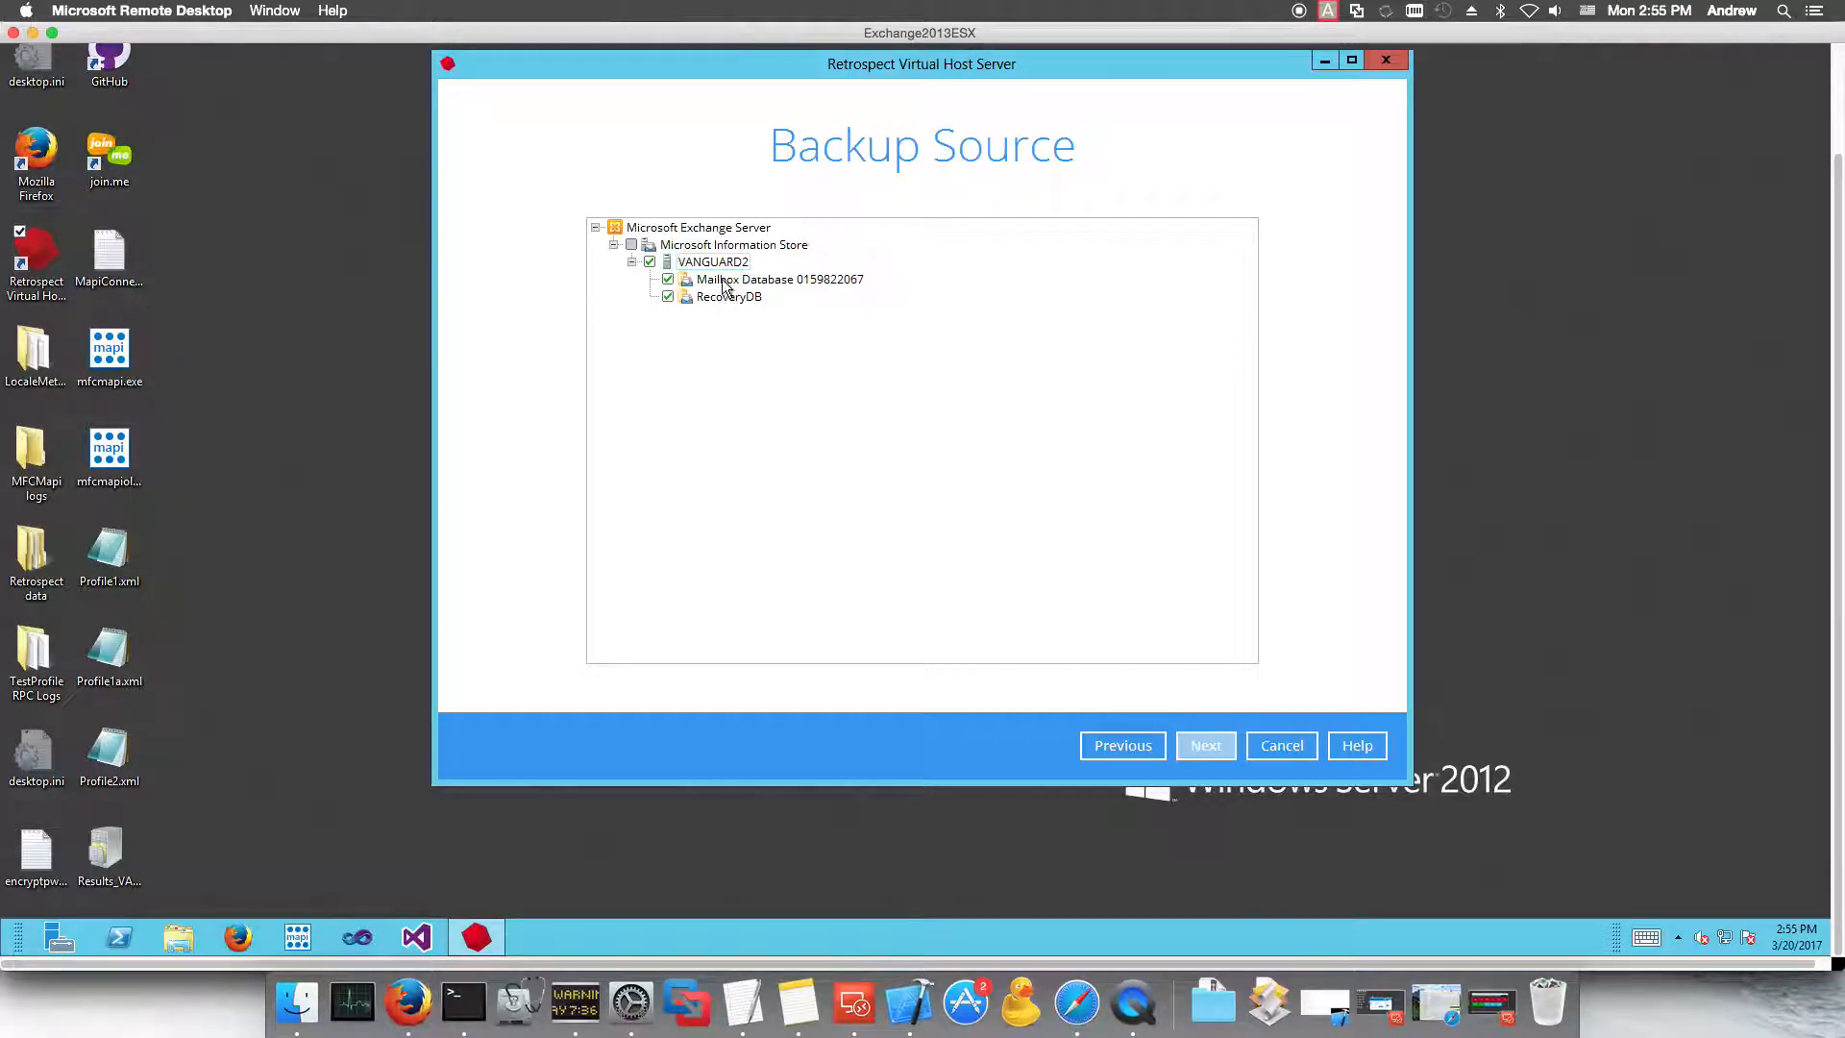
click(650, 262)
click(668, 281)
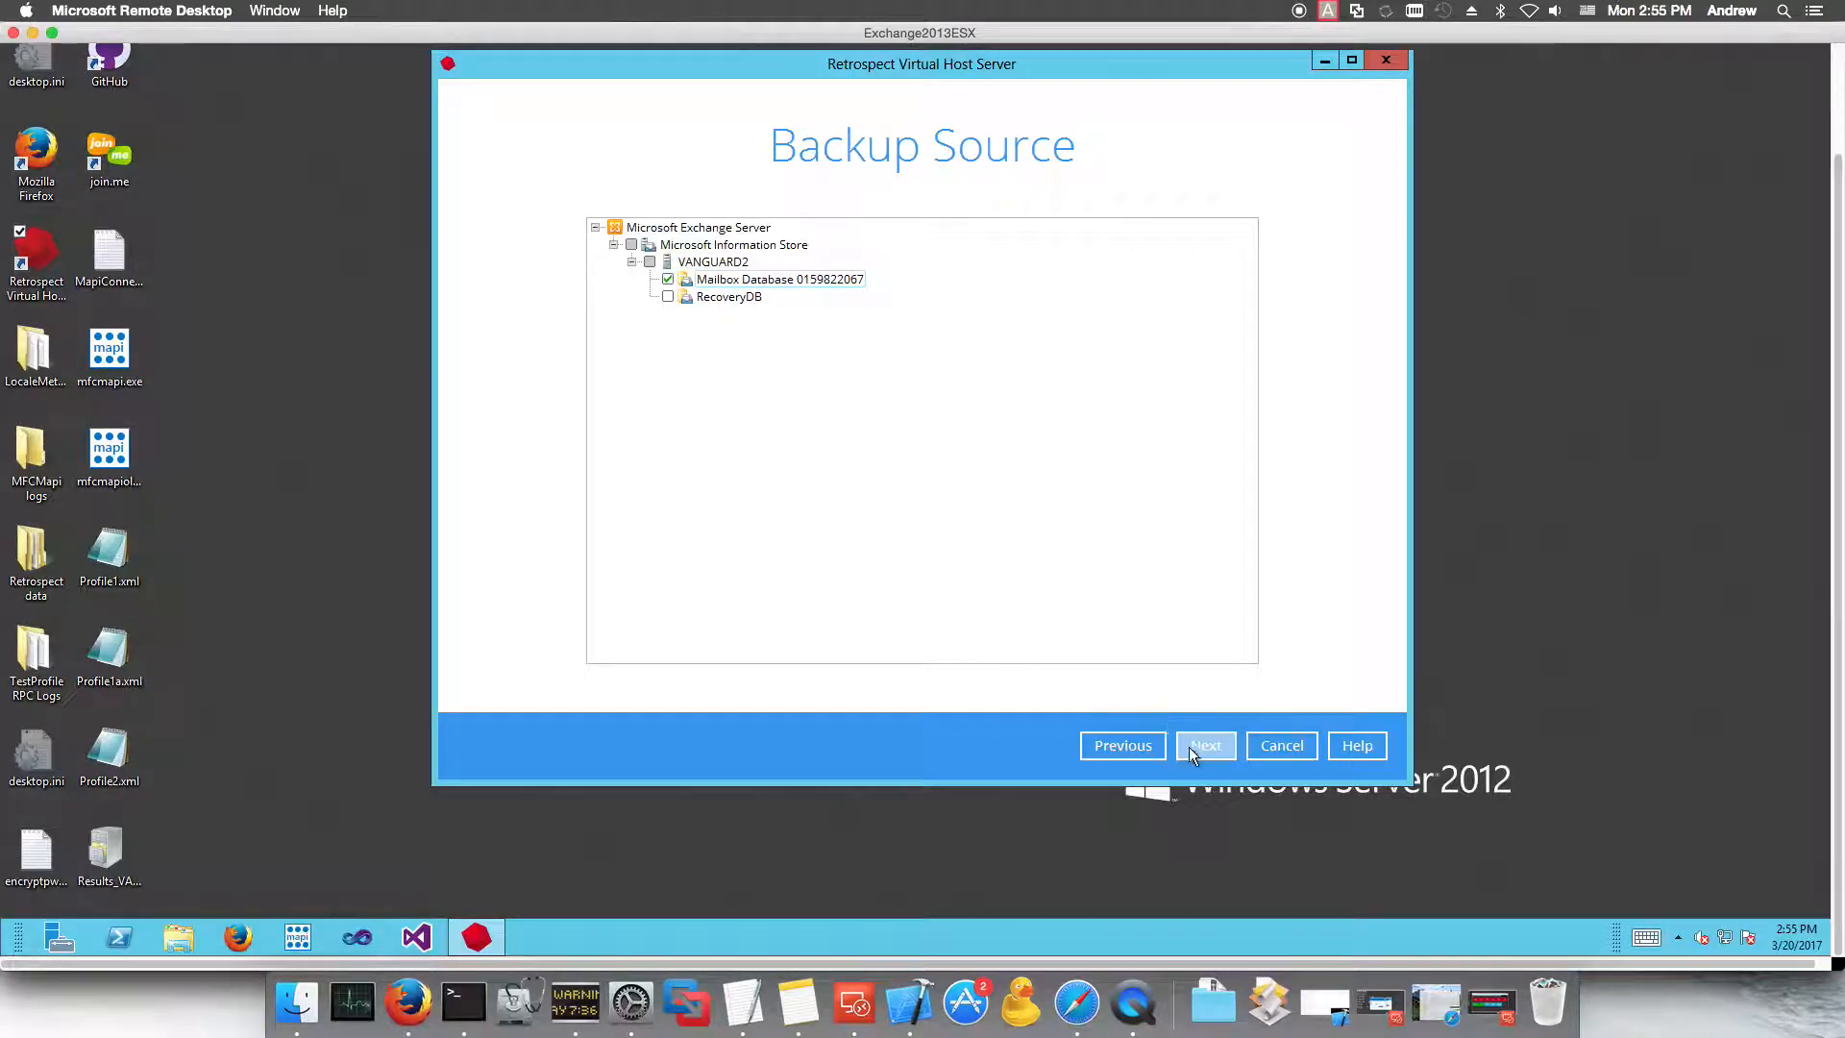
click(1198, 746)
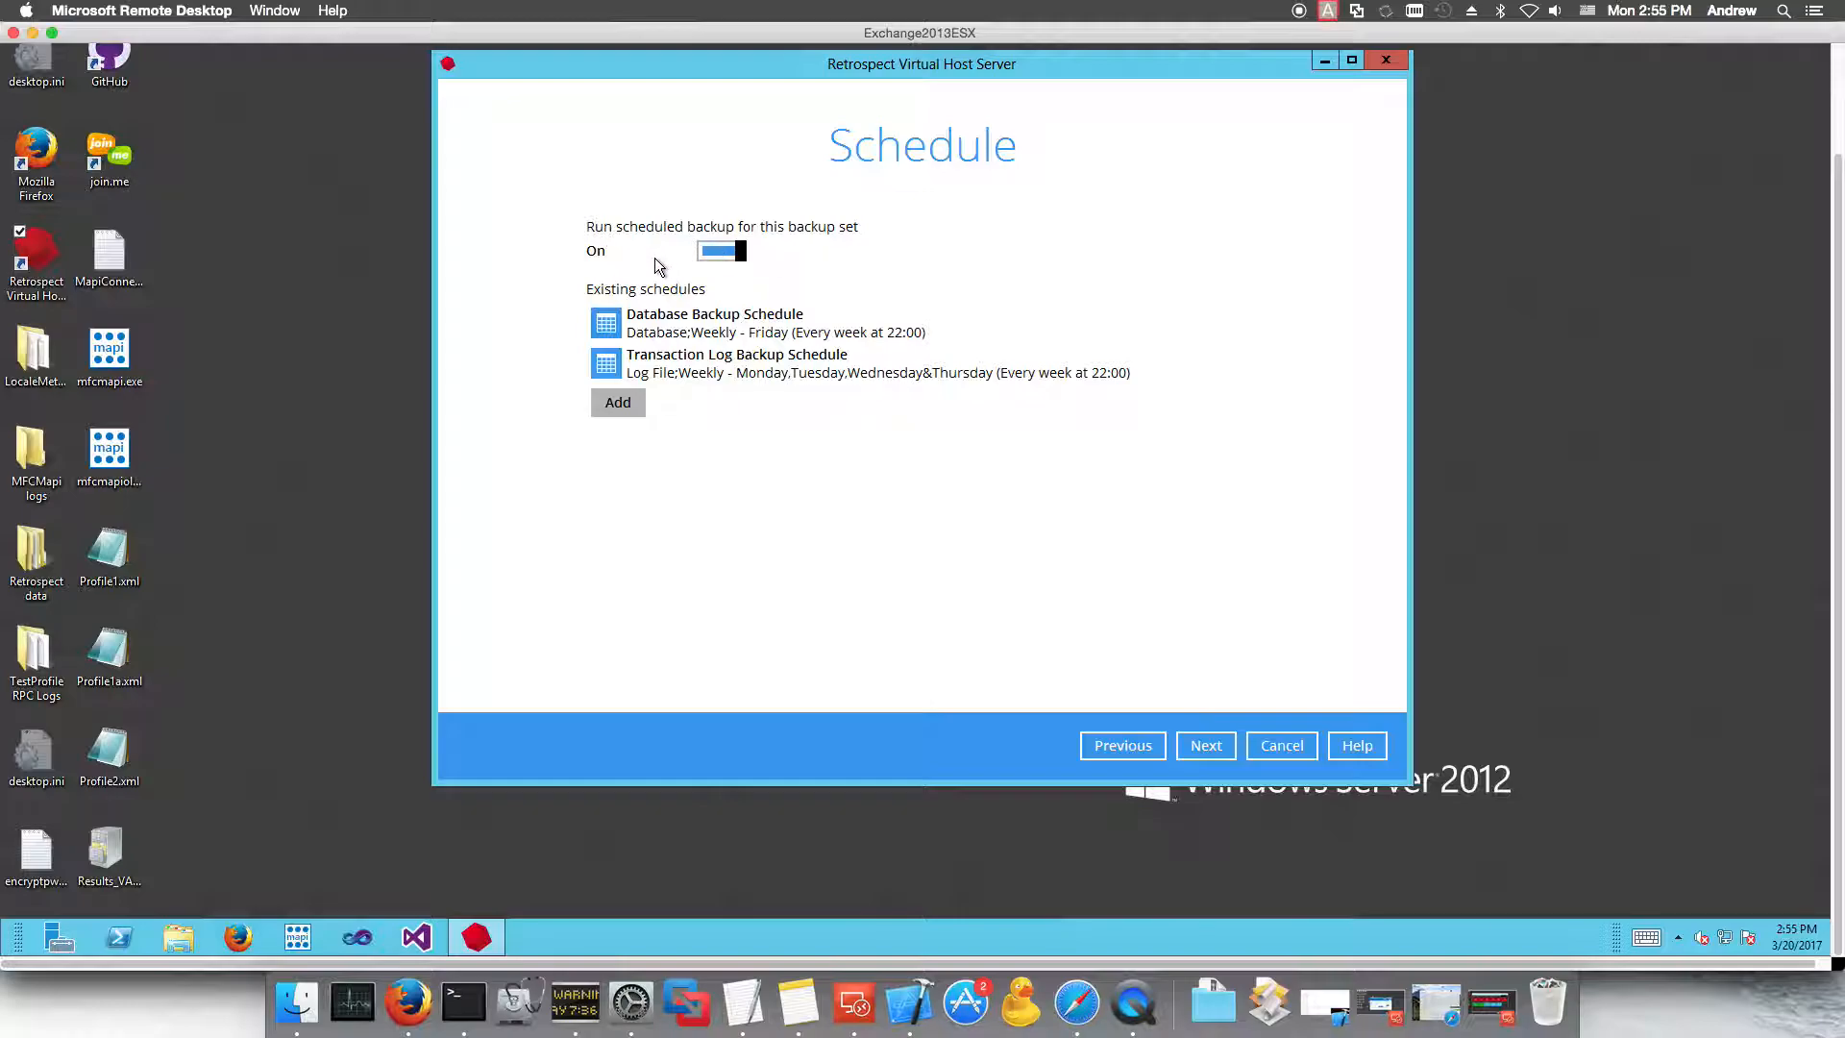
Step: Preview the new schedule form, discard it, and accept the existing database and transaction log backup schedules
click(699, 315)
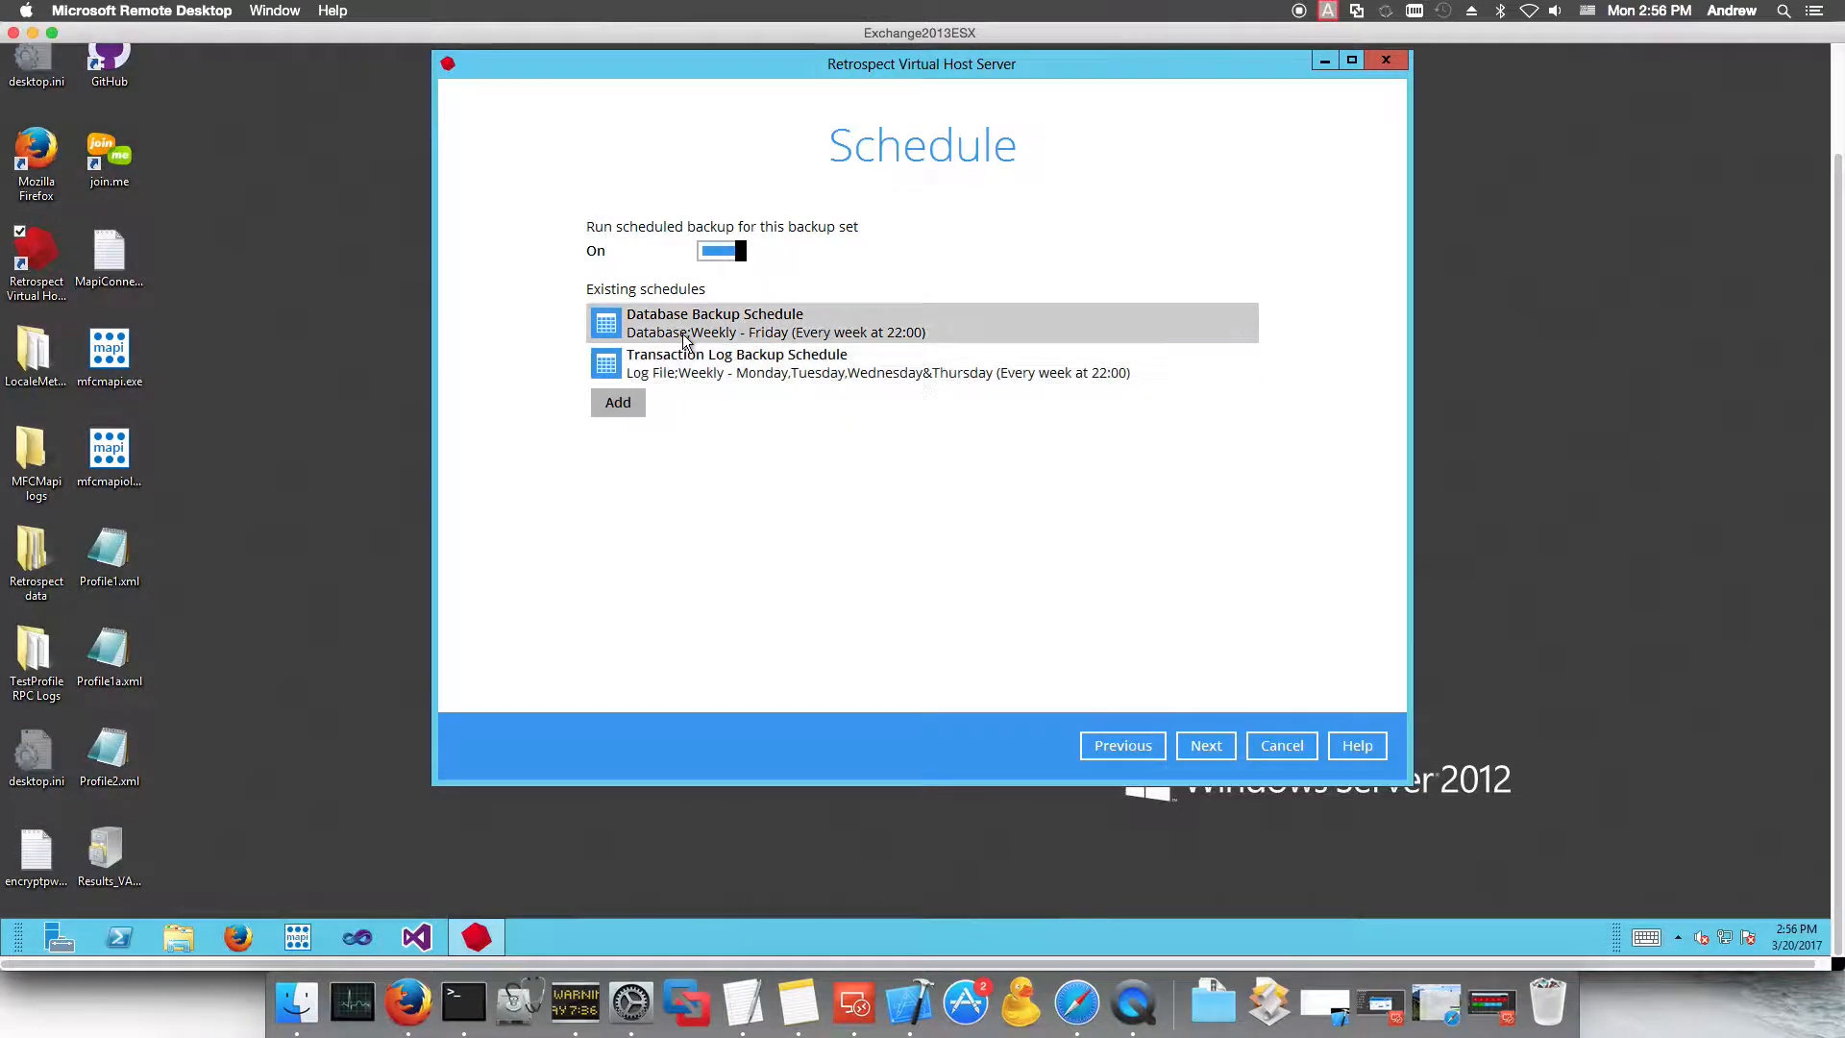
click(620, 402)
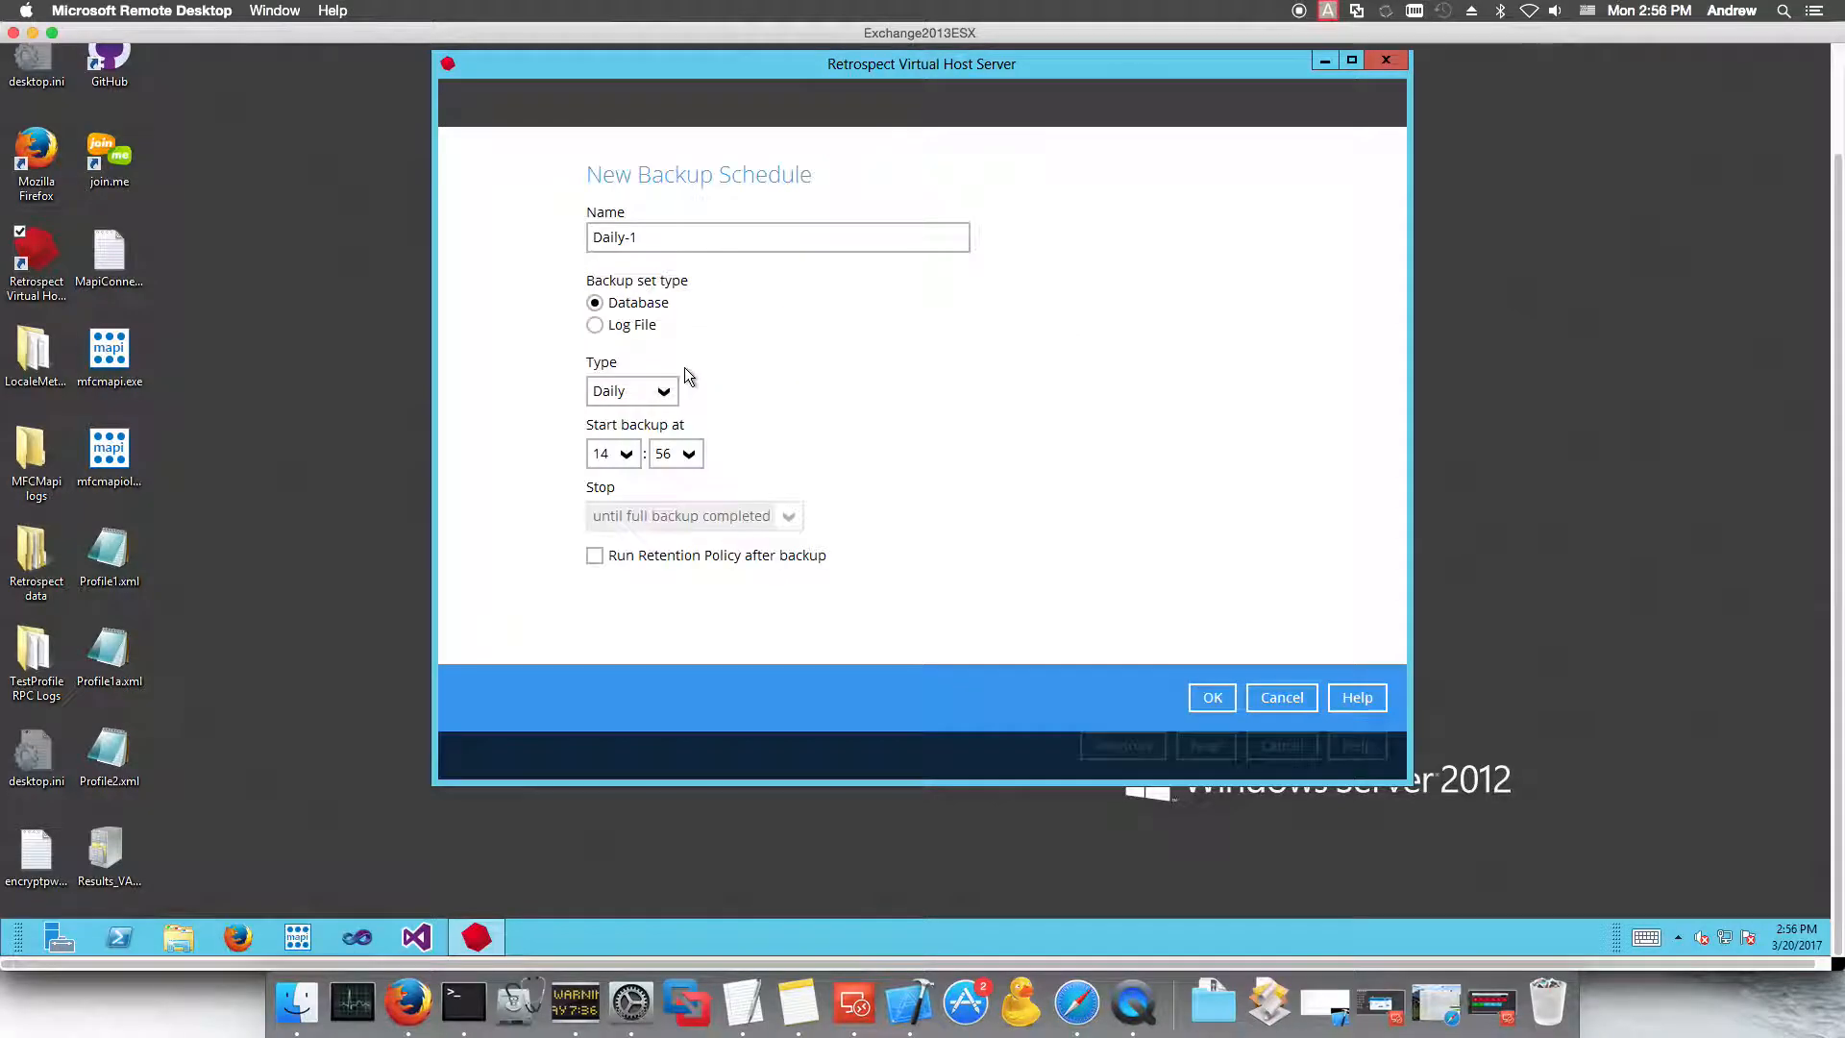
click(1295, 699)
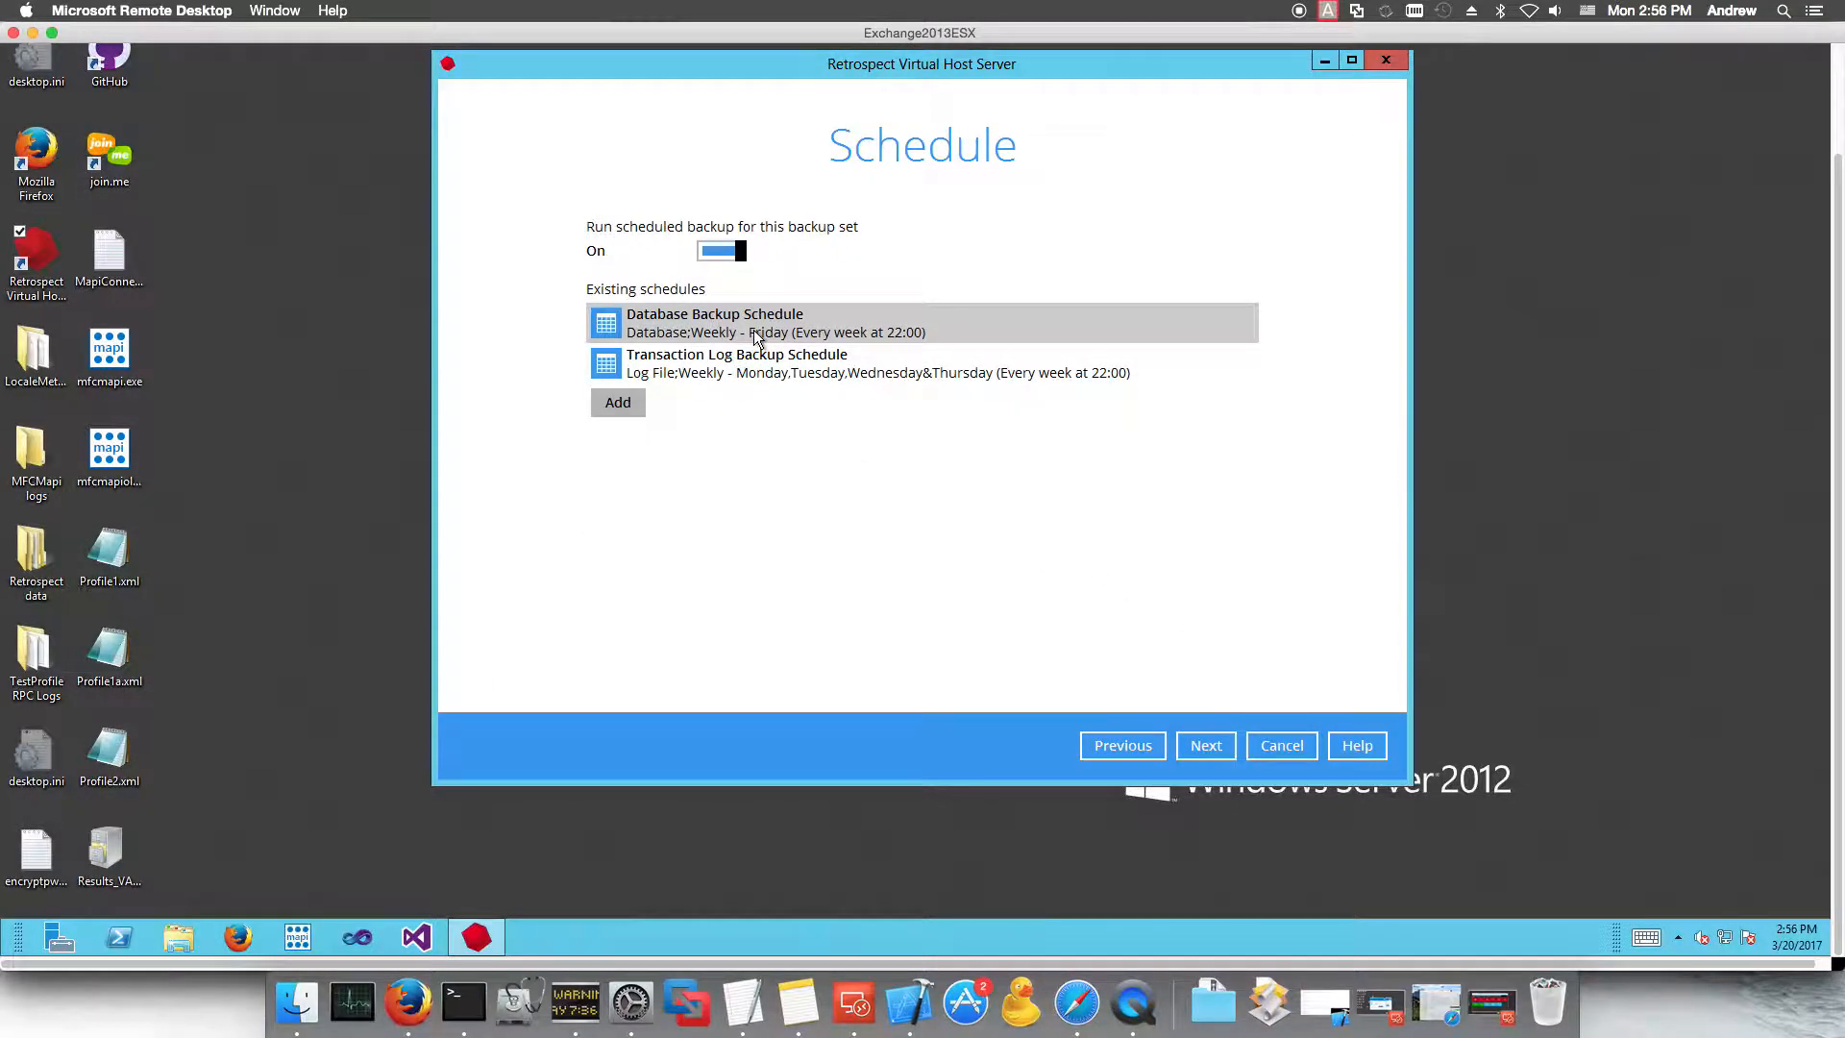
click(1203, 748)
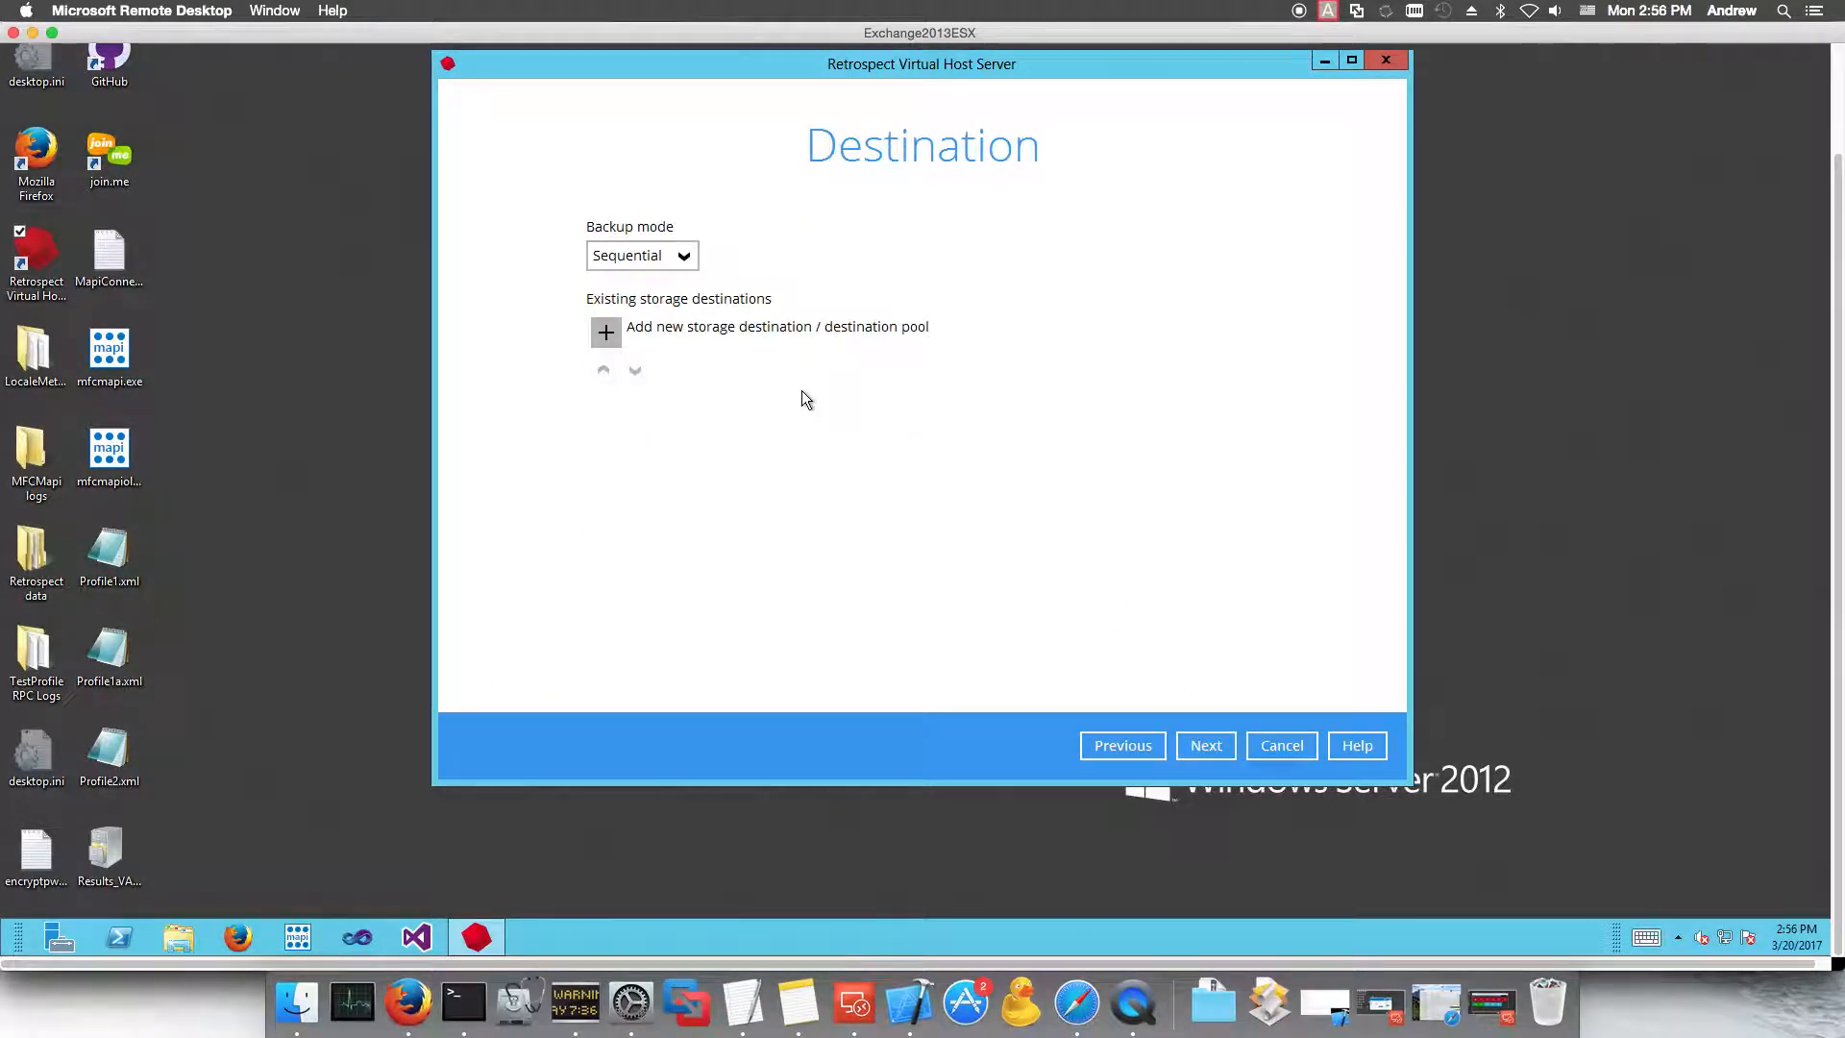
Step: Add a new single storage destination of type Local / Mapped Drive / Removable Drive
click(605, 332)
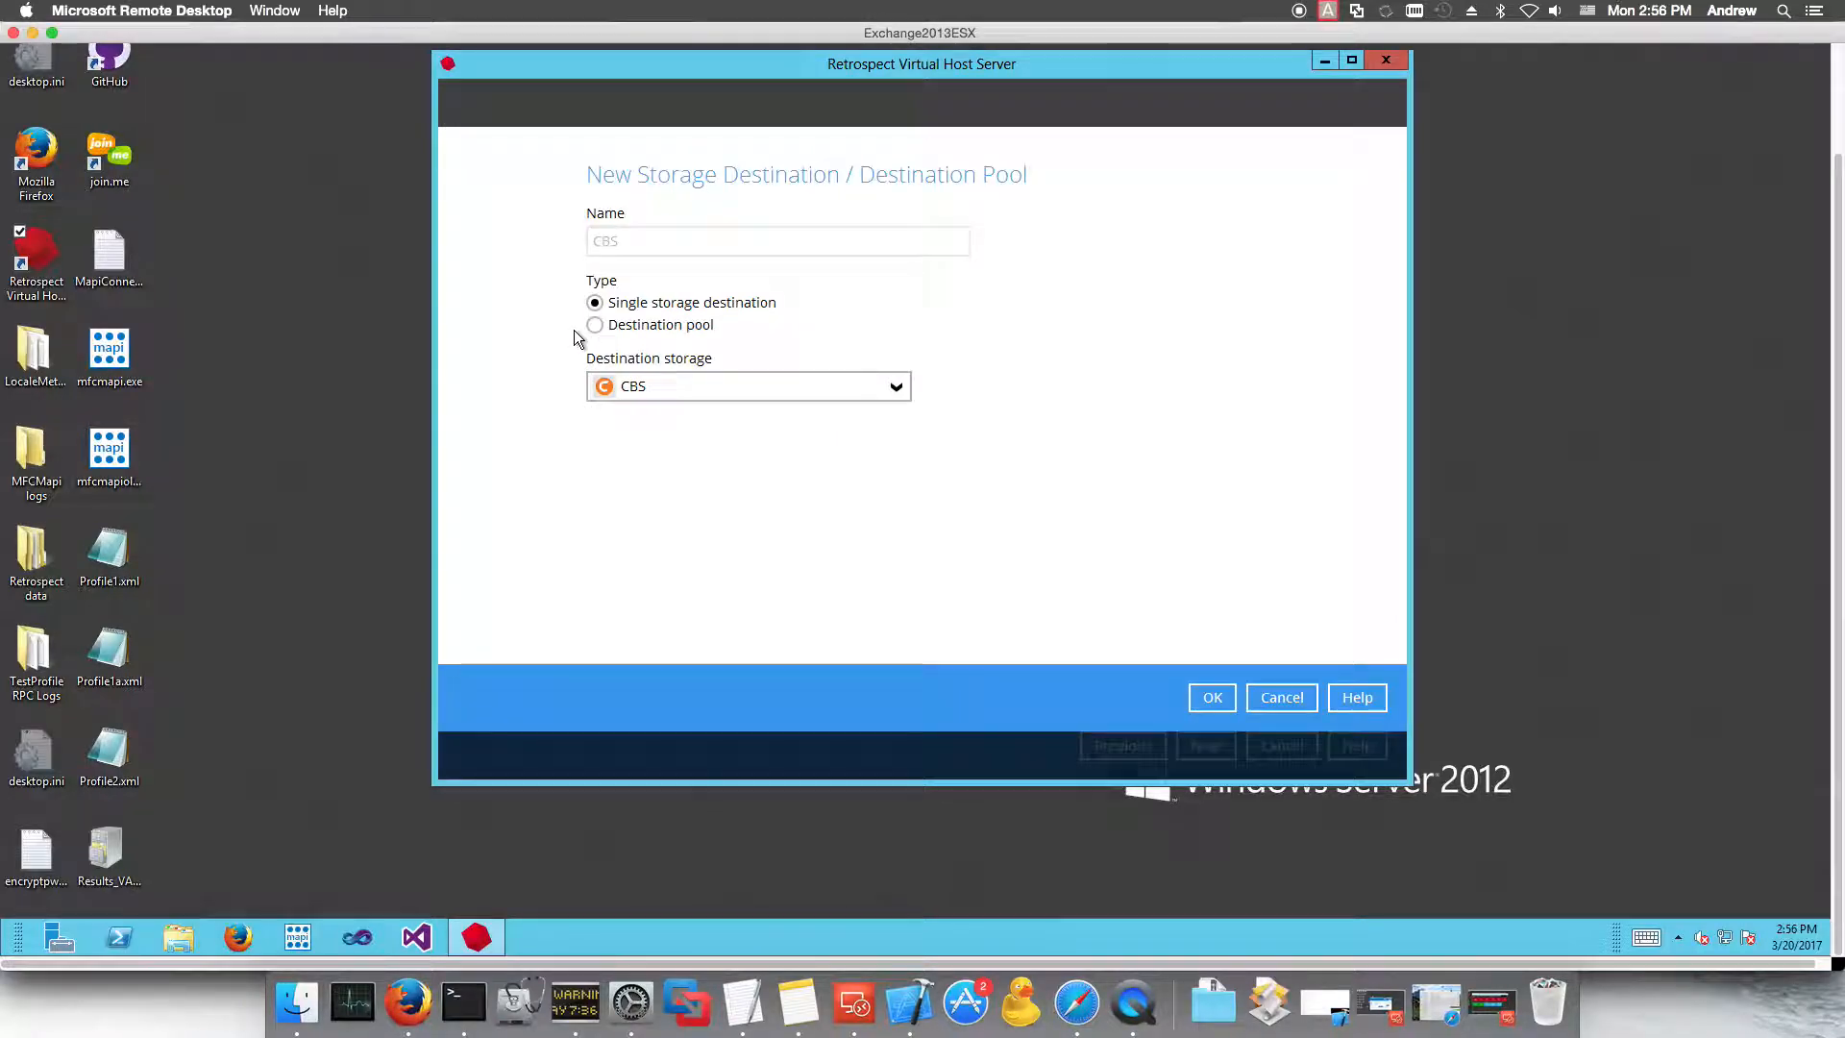
click(894, 388)
click(823, 414)
click(819, 389)
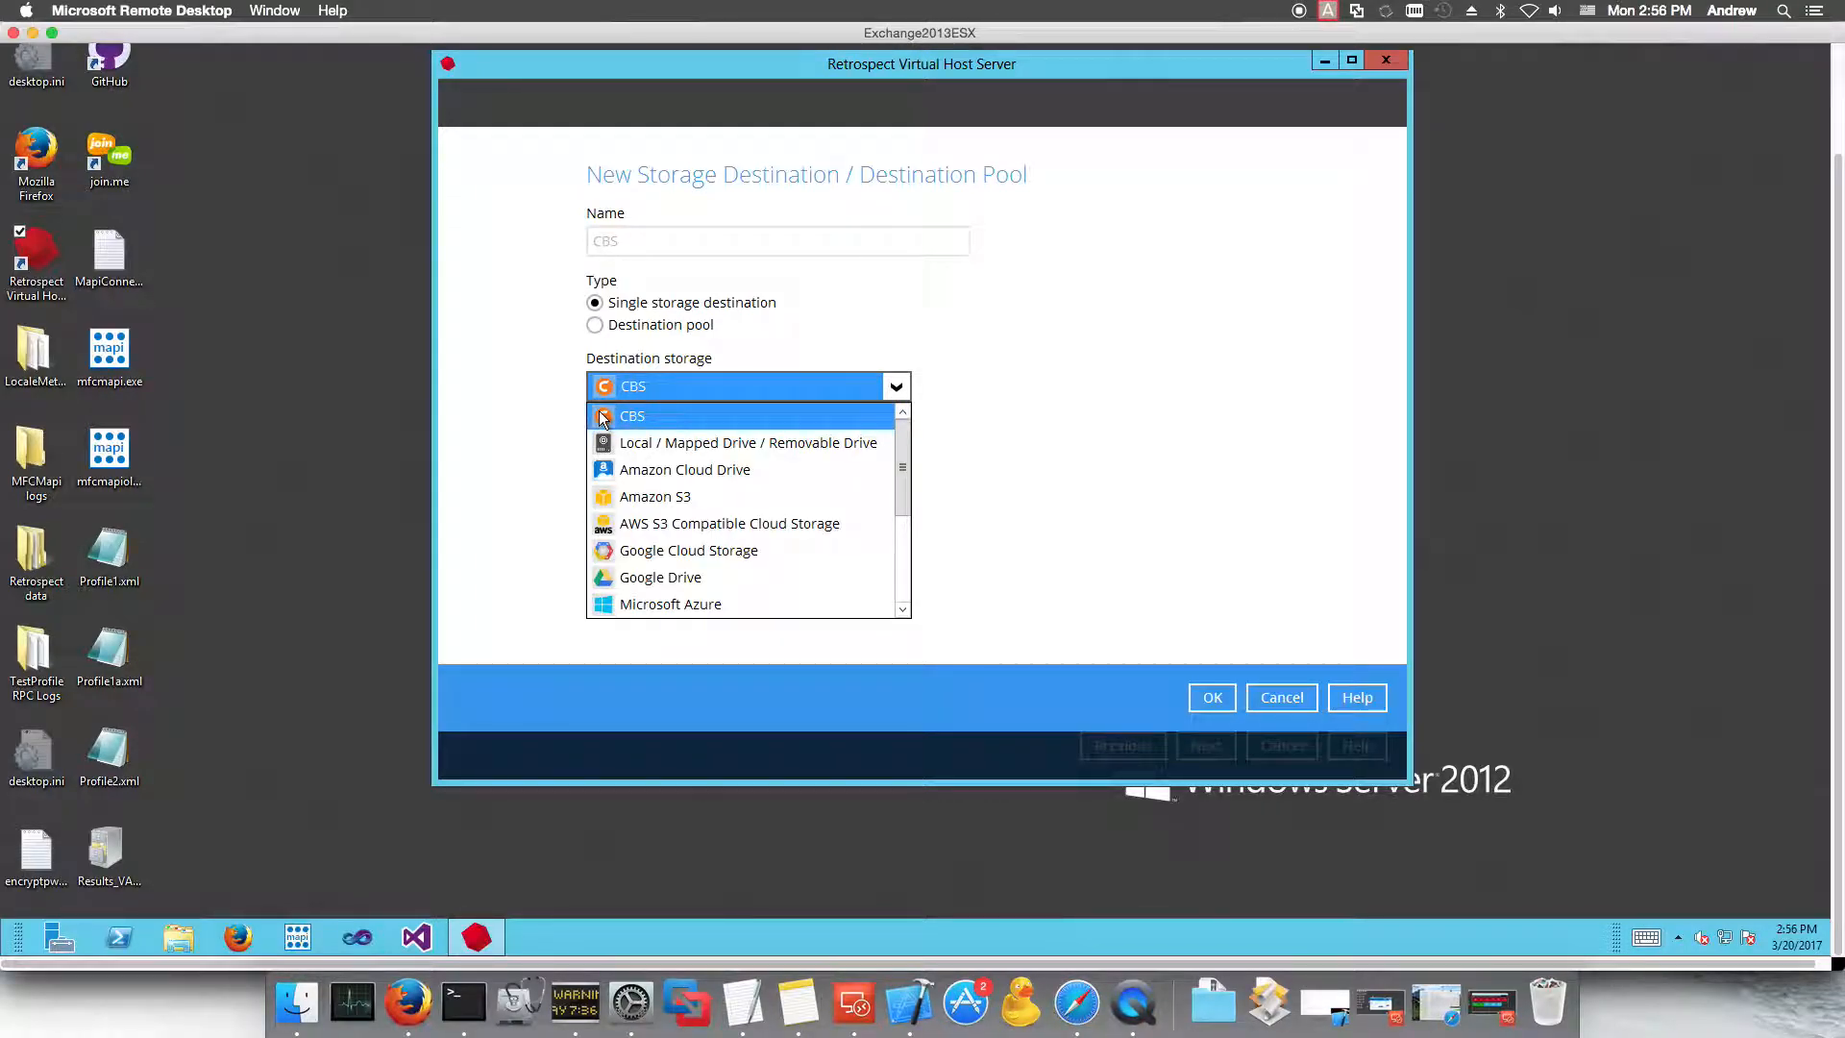
click(689, 444)
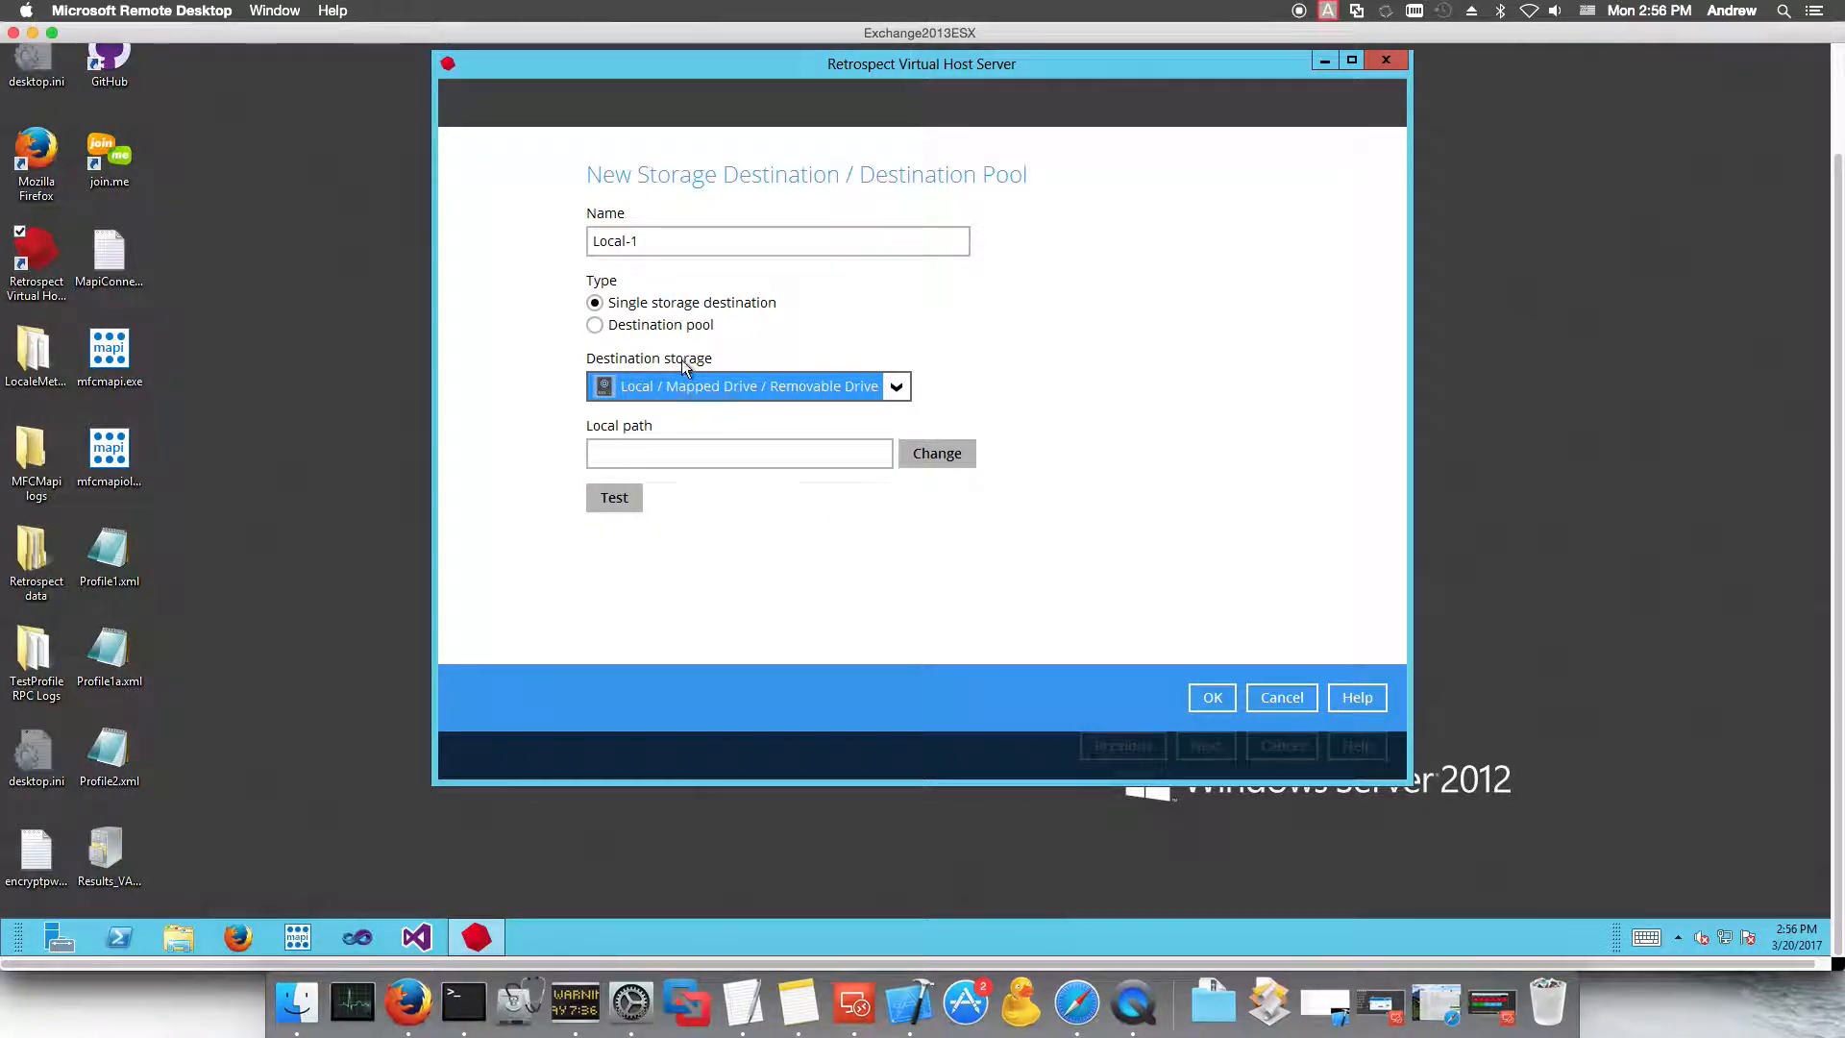
Step: Set the destination's local path to F:\Retrospect and confirm the storage destination for the backup set
click(924, 453)
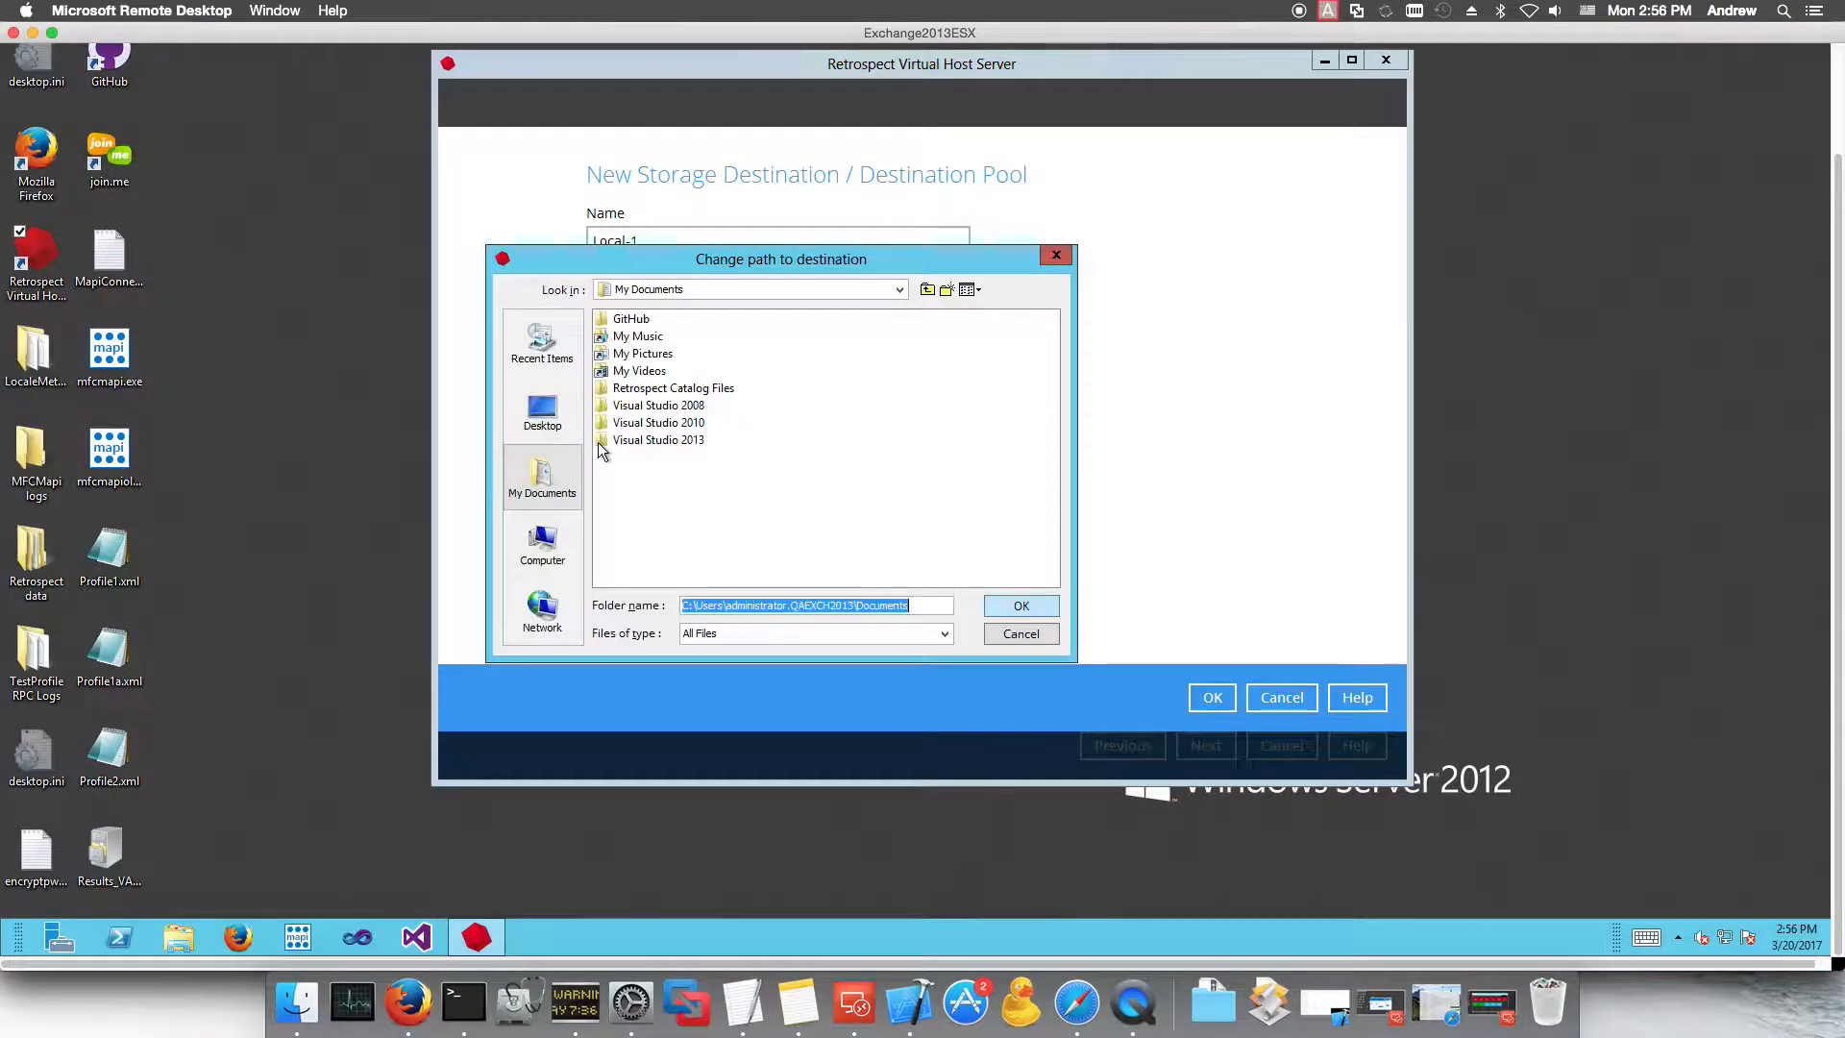
click(542, 543)
click(646, 371)
double_click(646, 371)
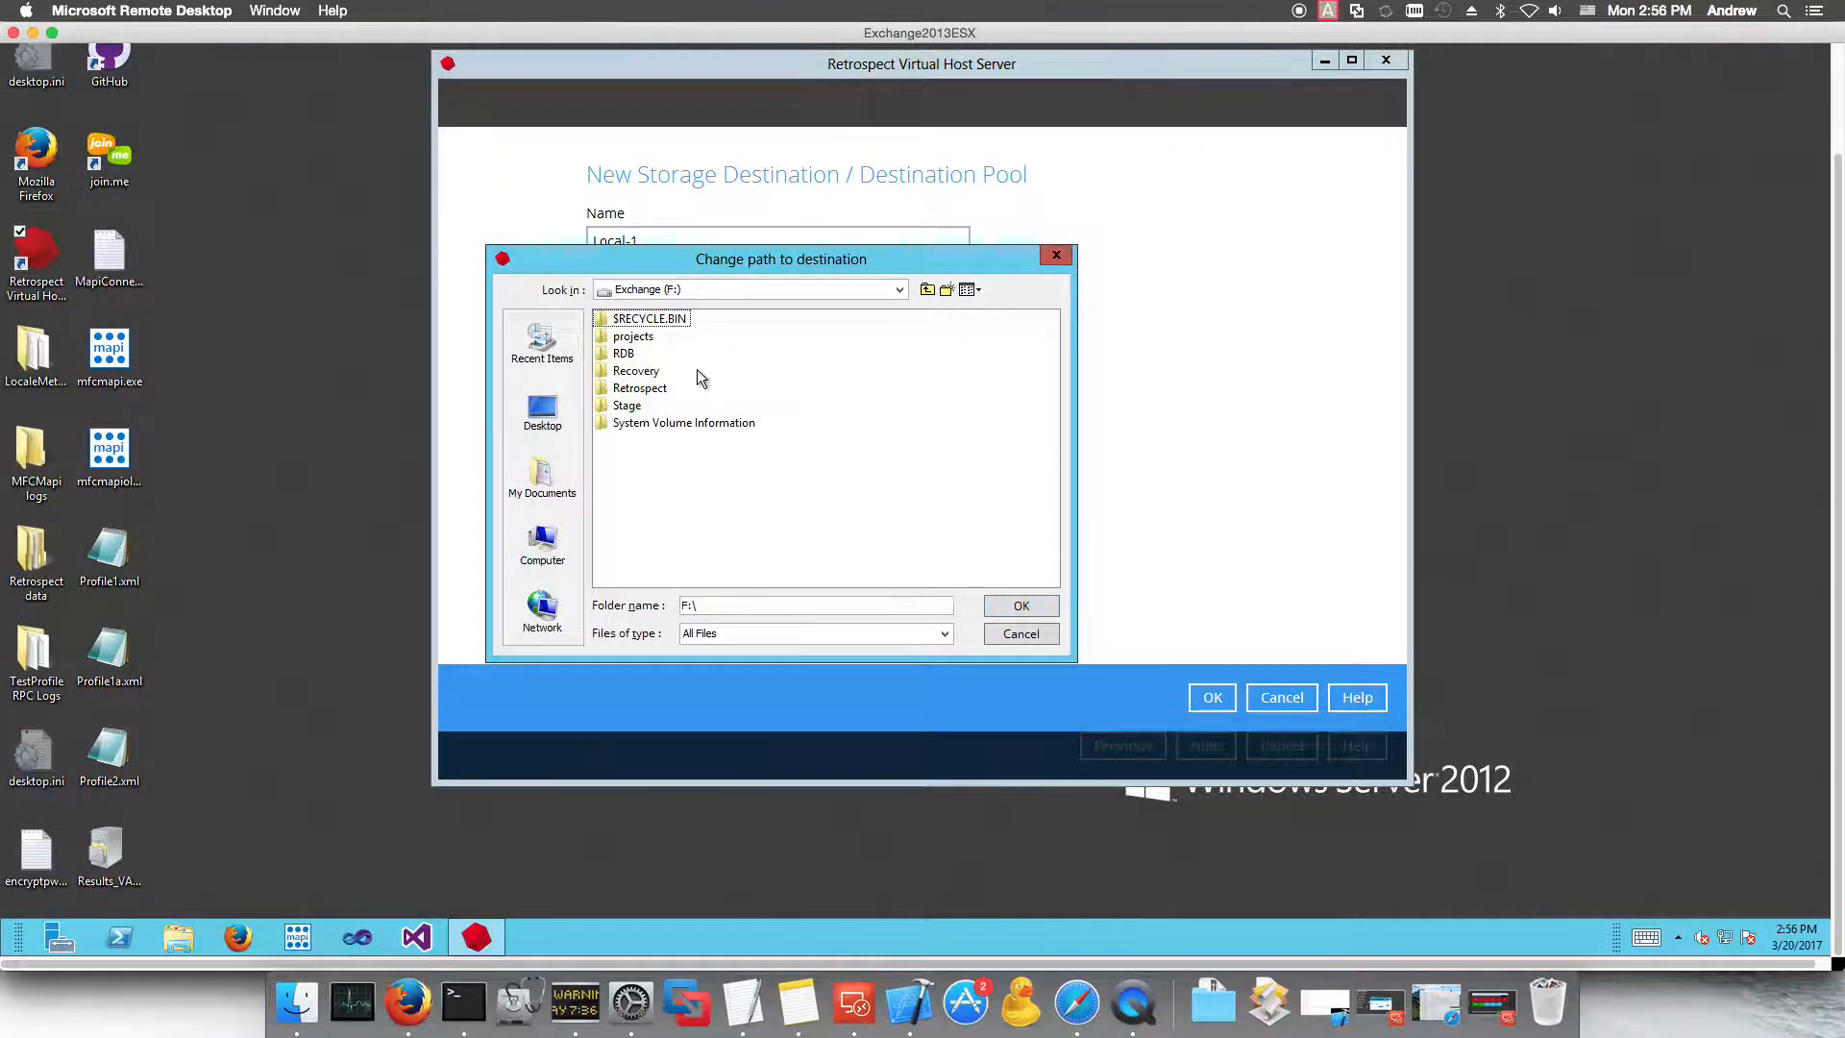
click(636, 387)
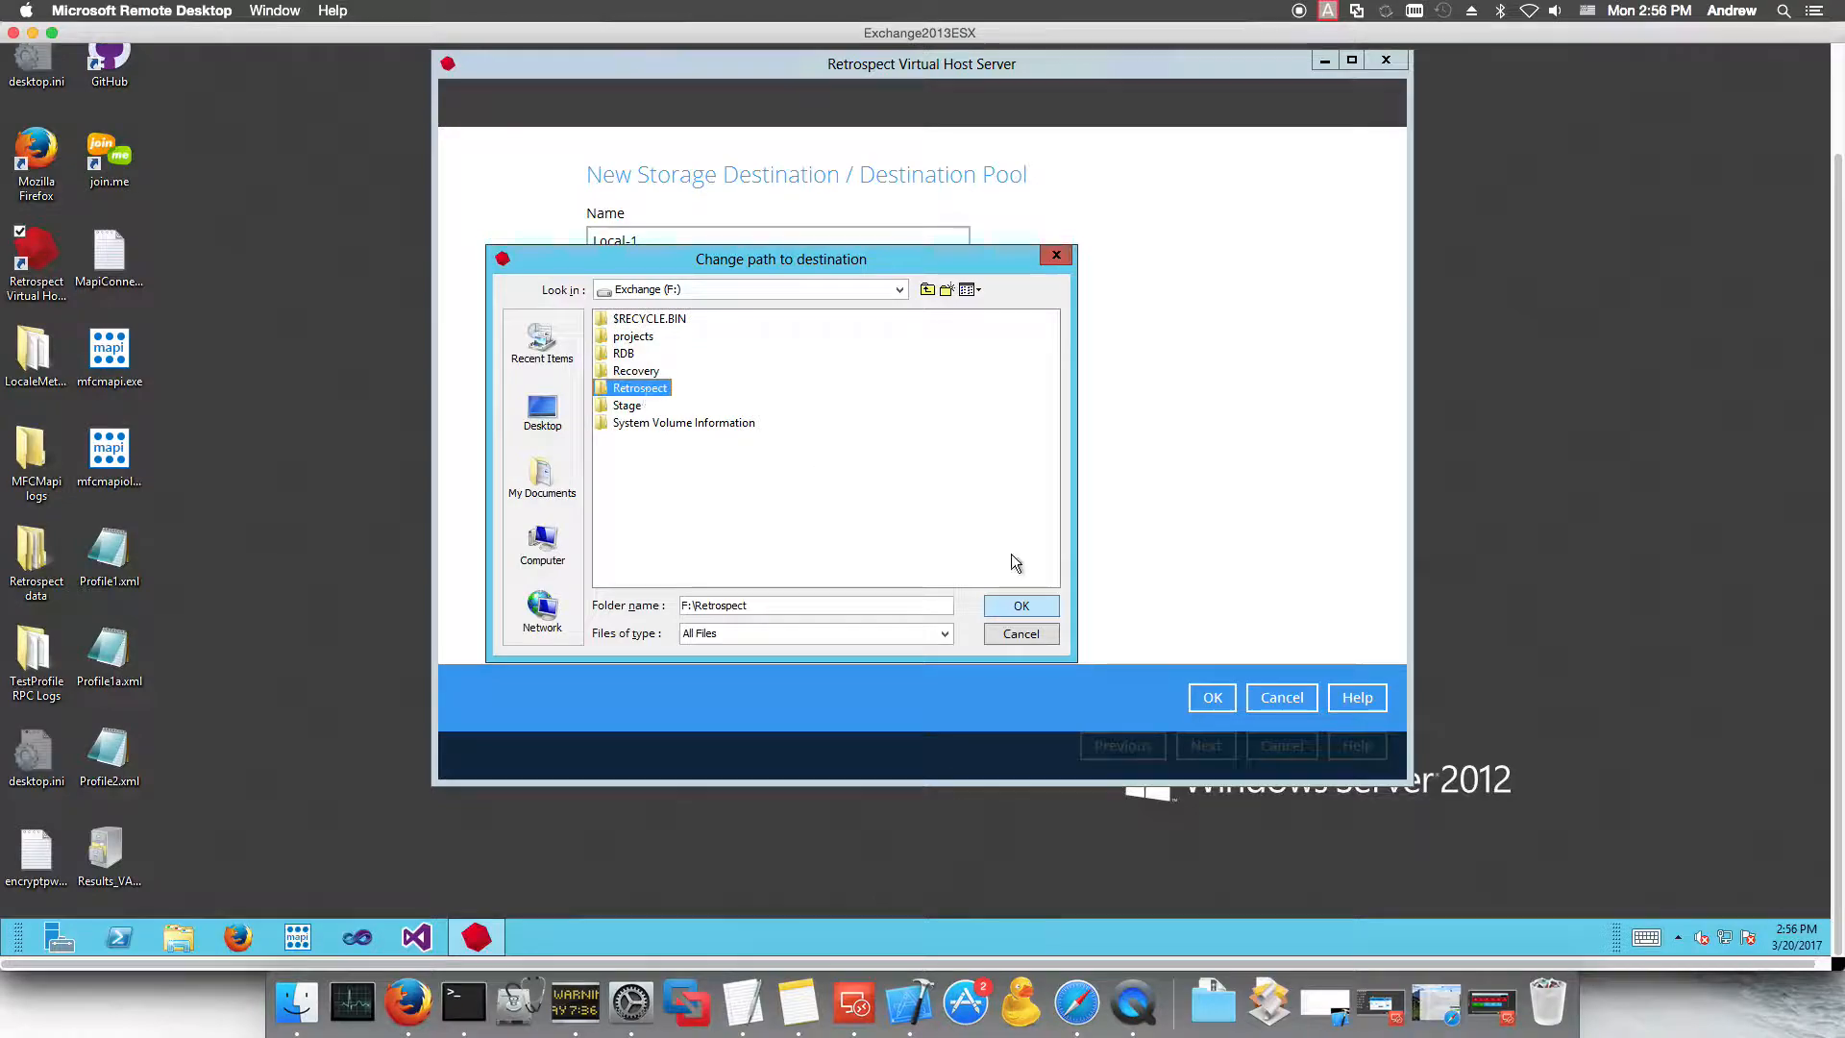
click(998, 606)
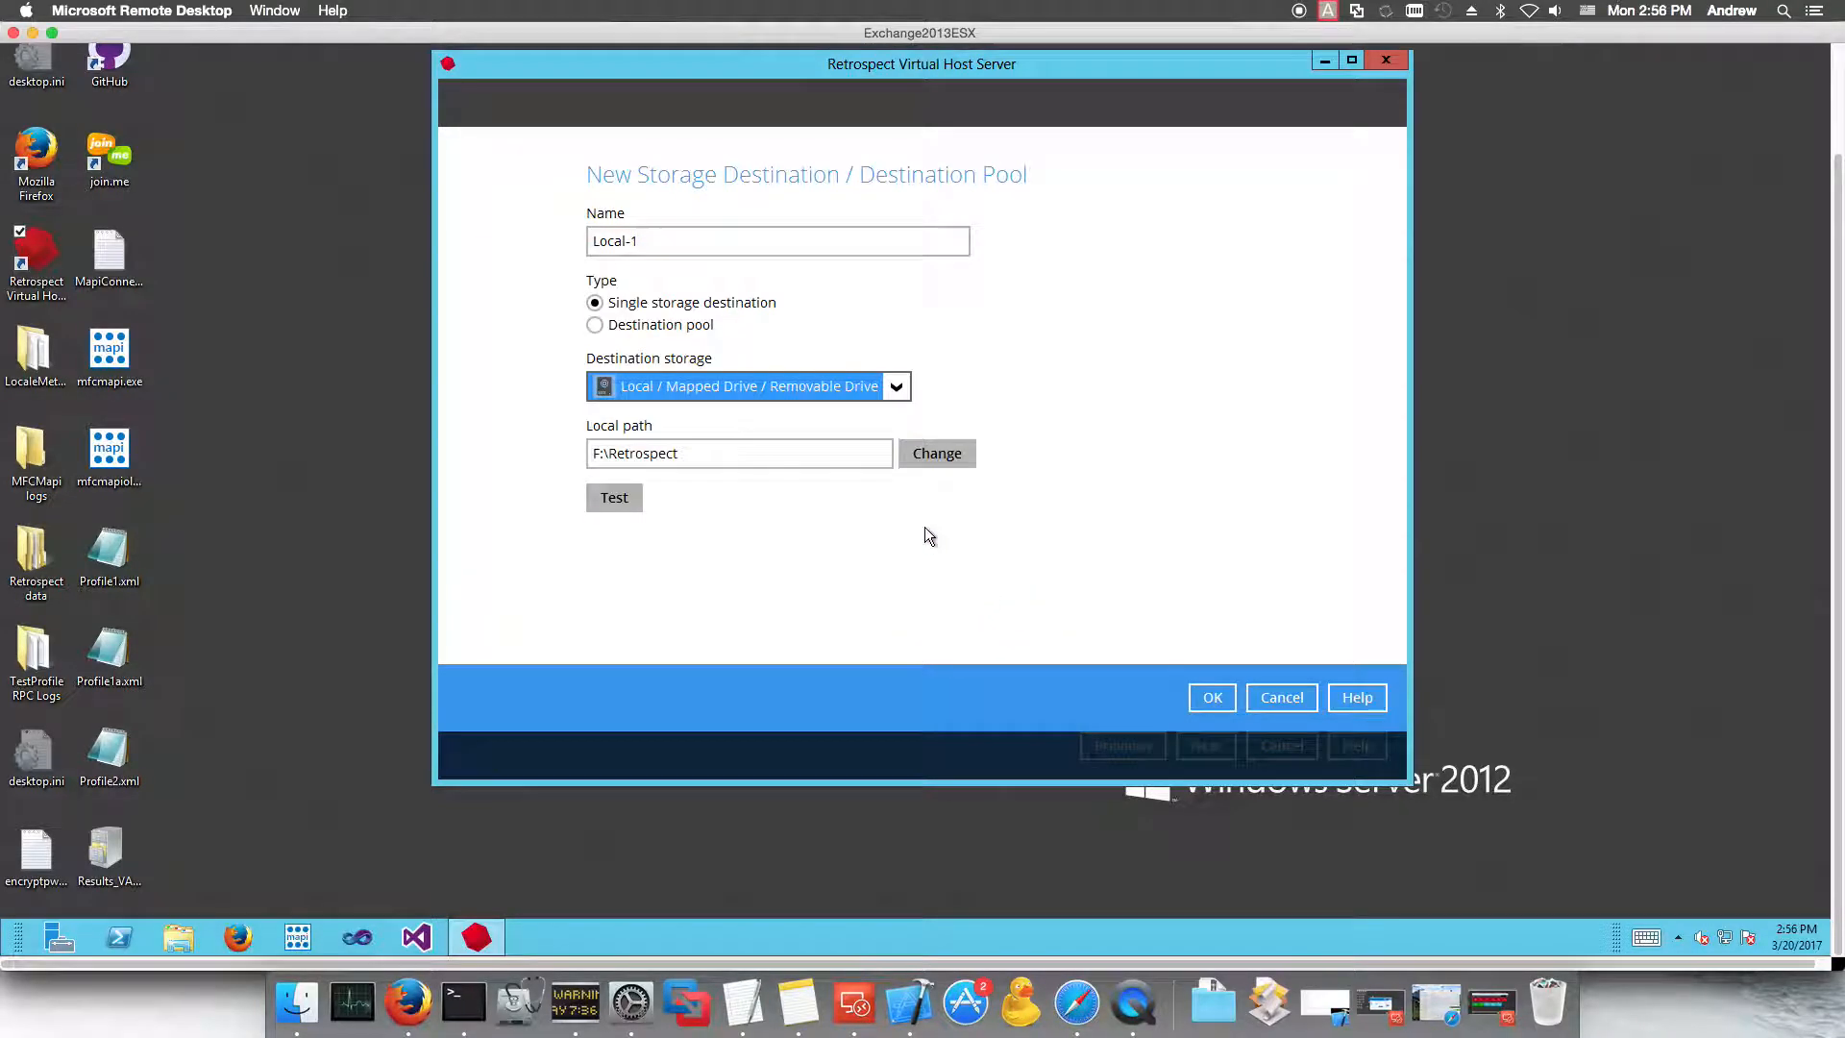
click(1215, 698)
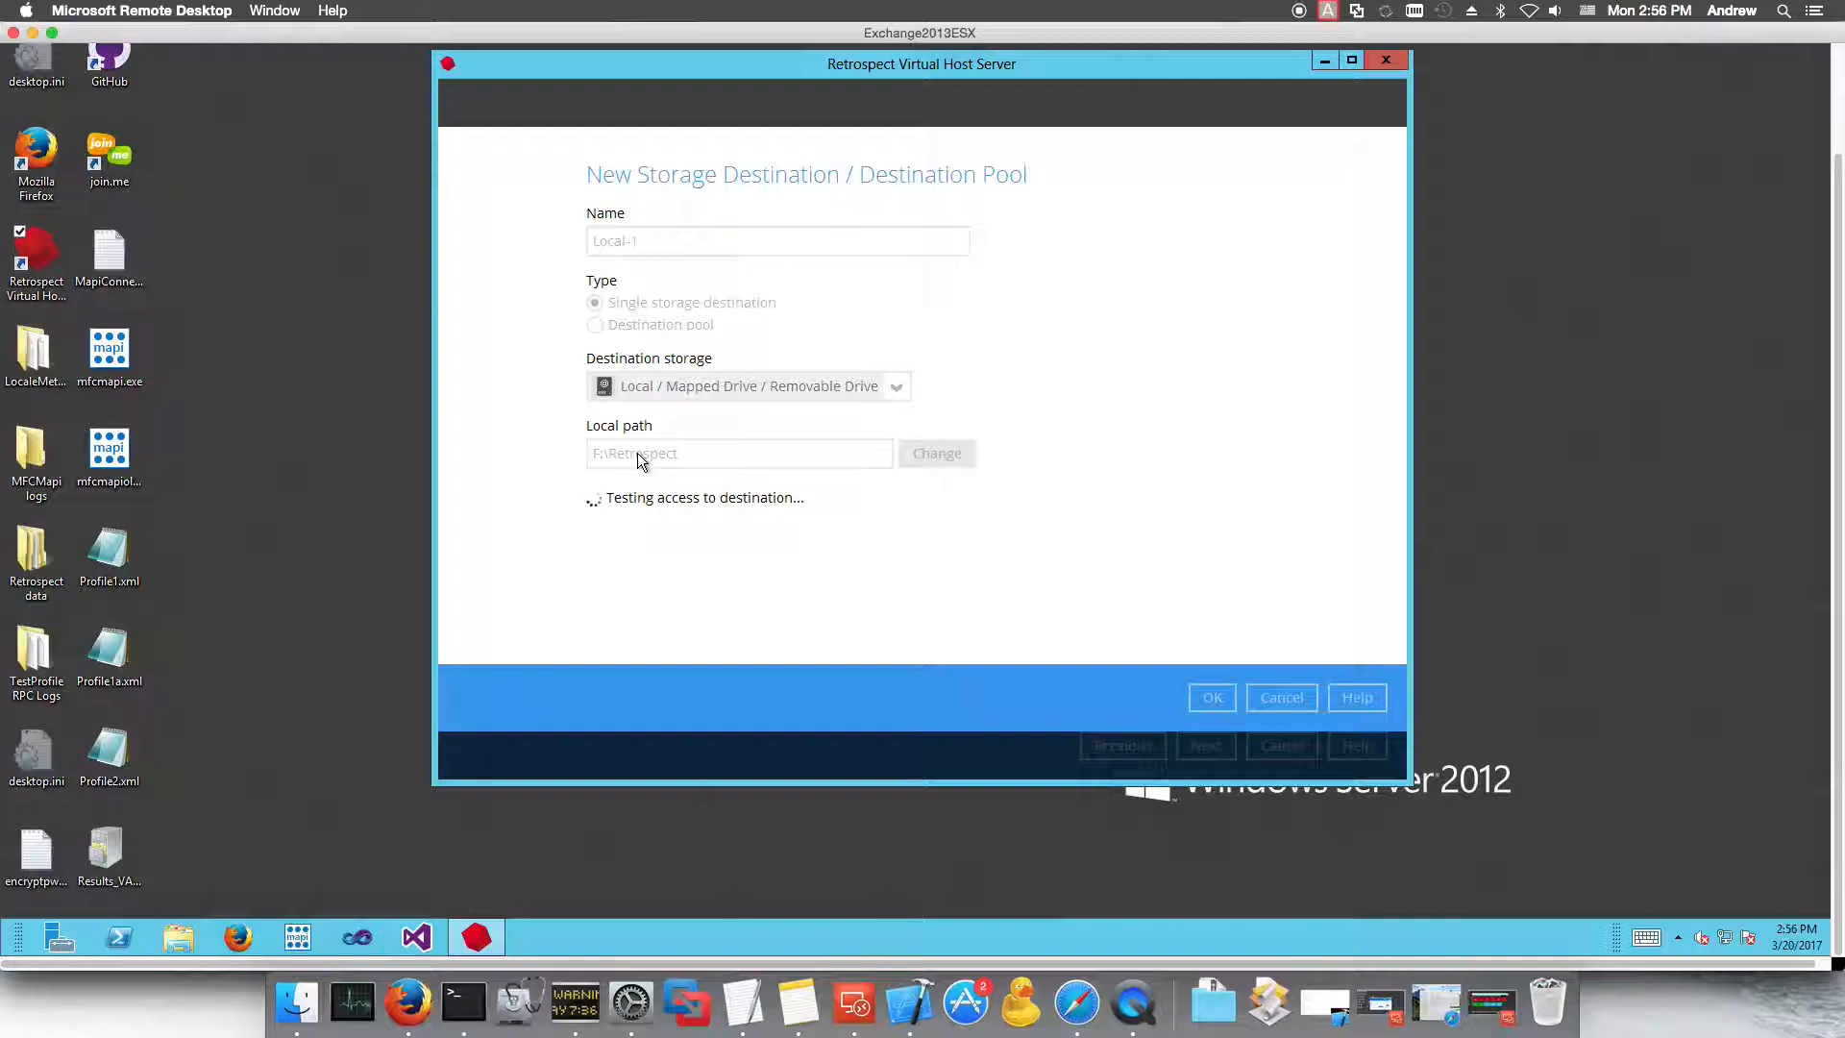
click(1215, 747)
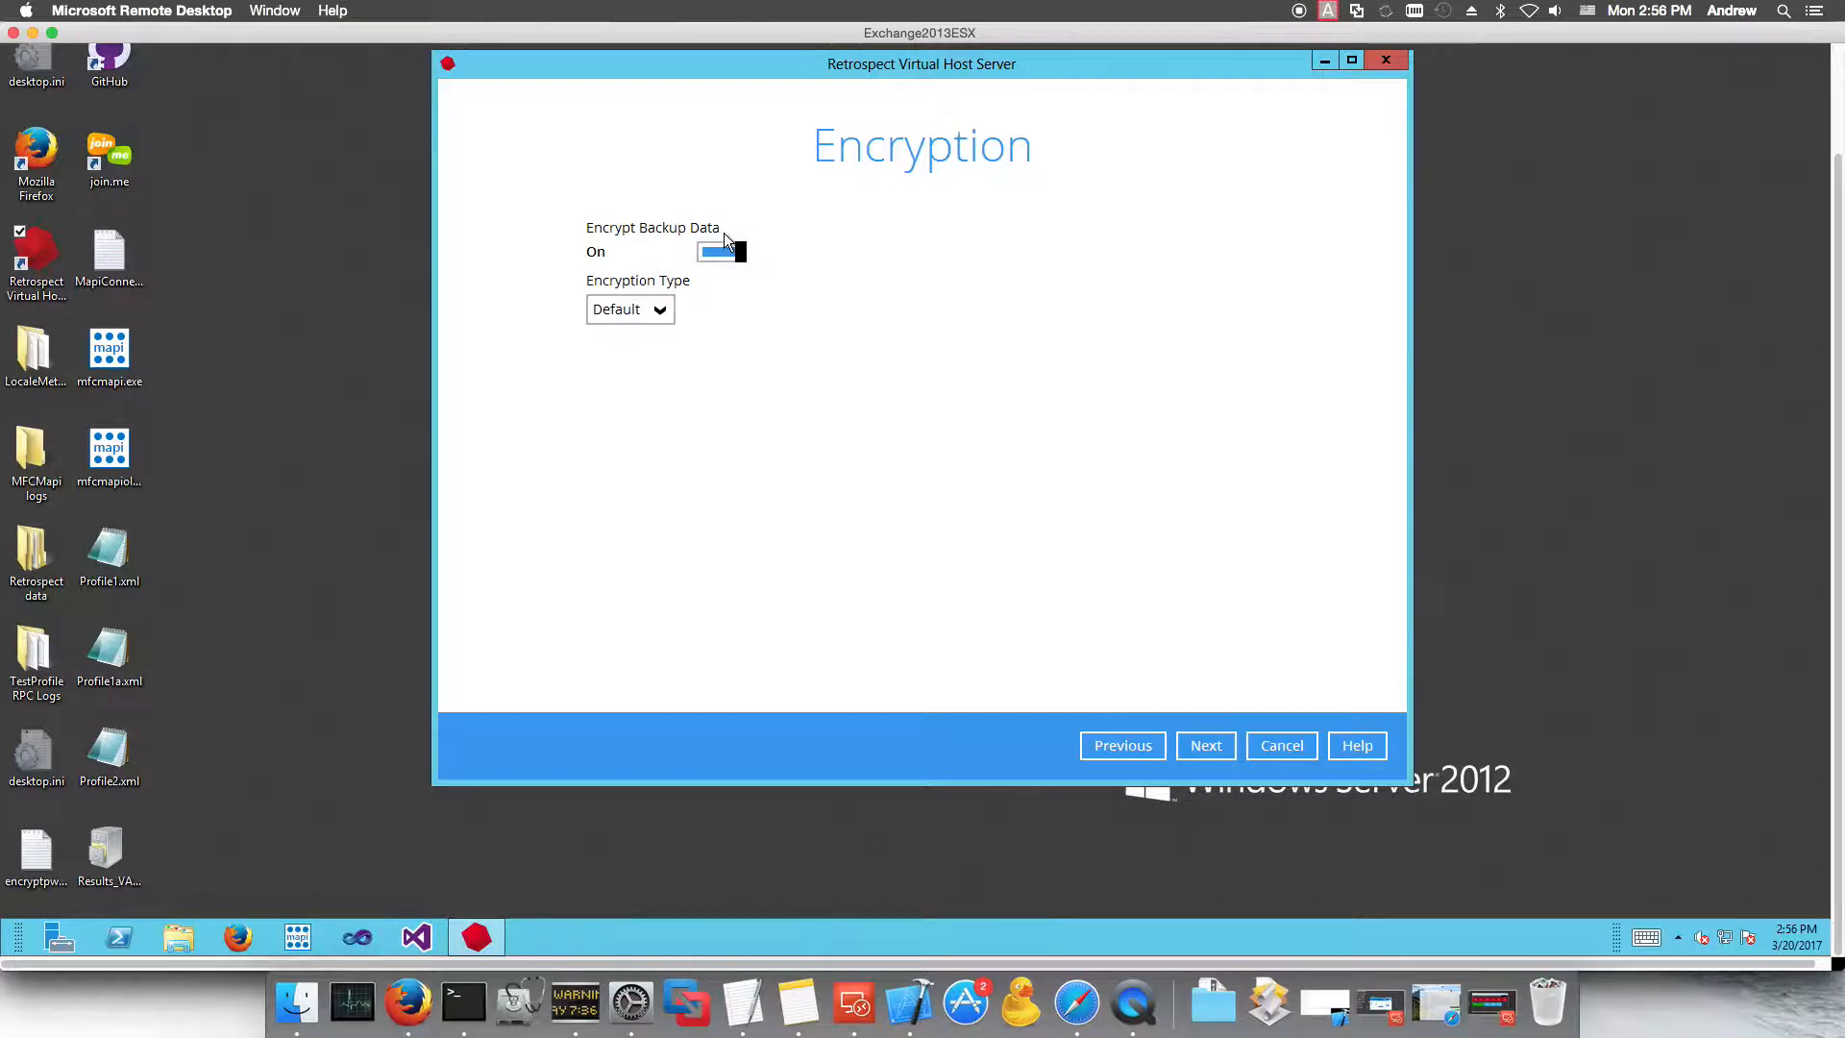
Step: Preview the Custom encryption type and its algorithm choices, return to Default, and turn off encryption of the backup data
click(660, 310)
click(625, 369)
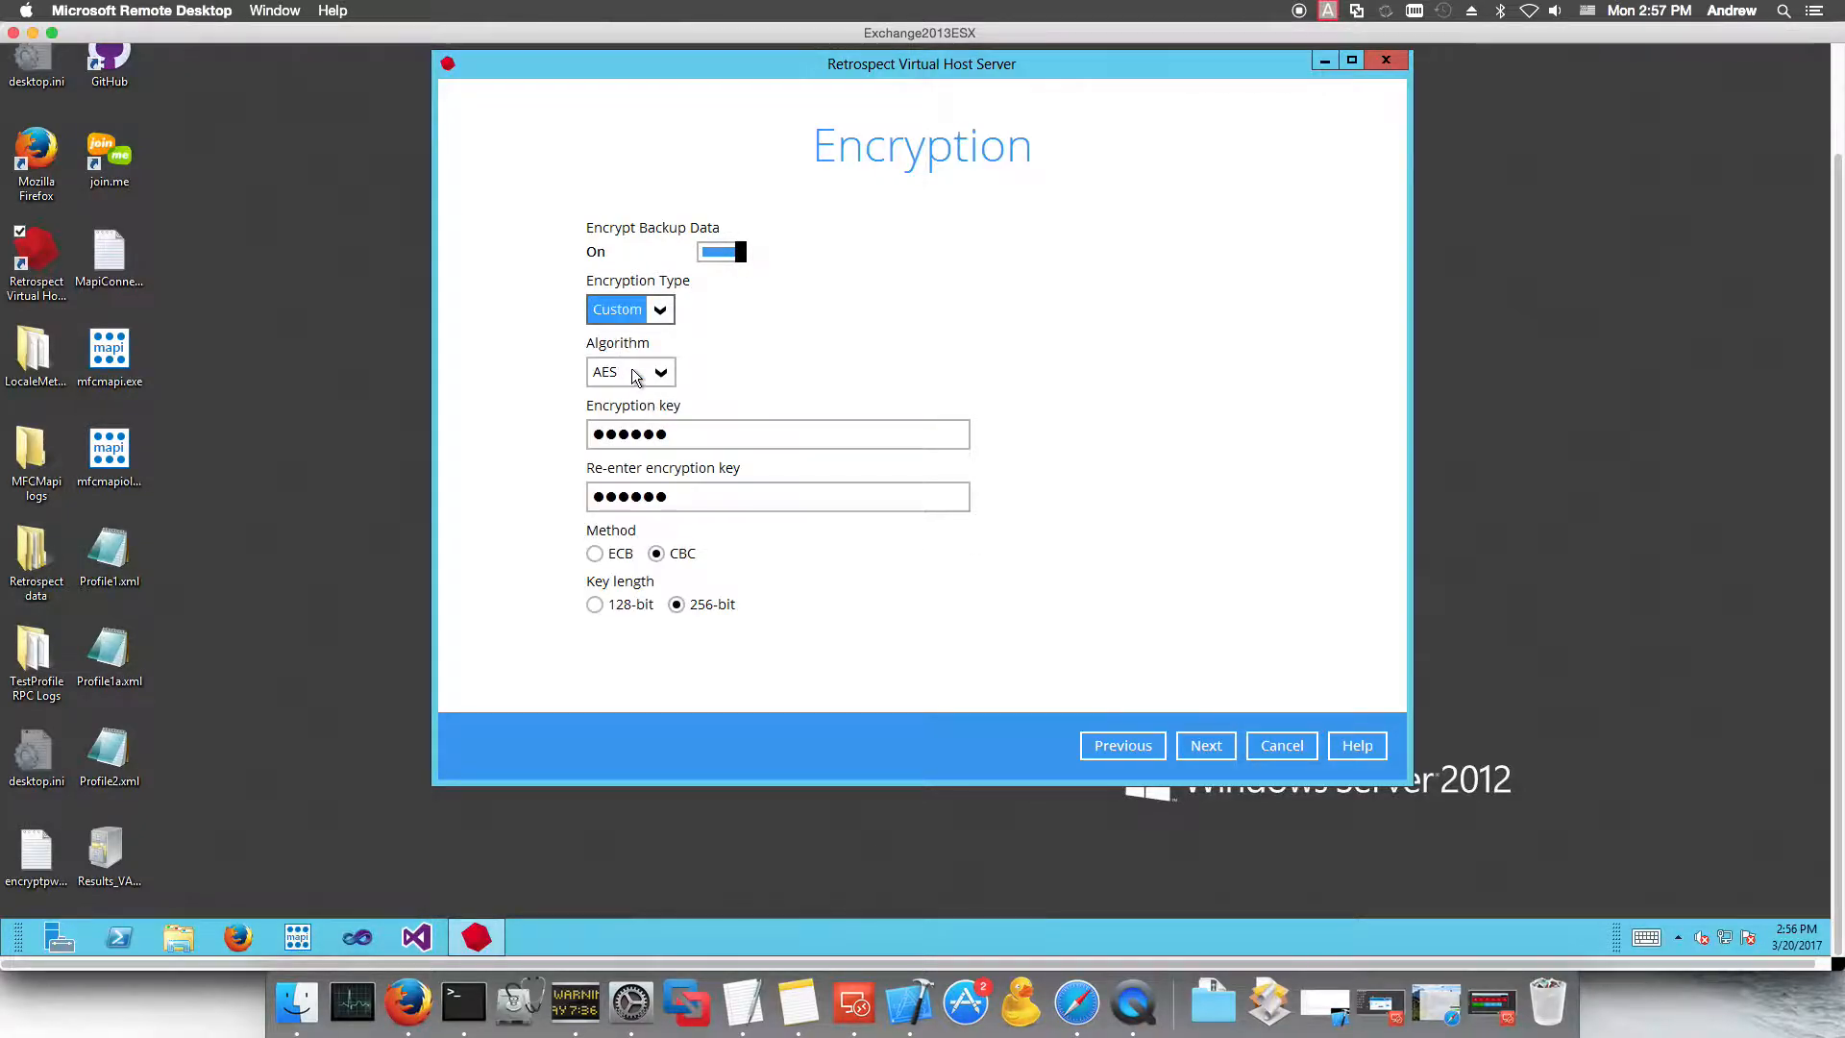
click(660, 372)
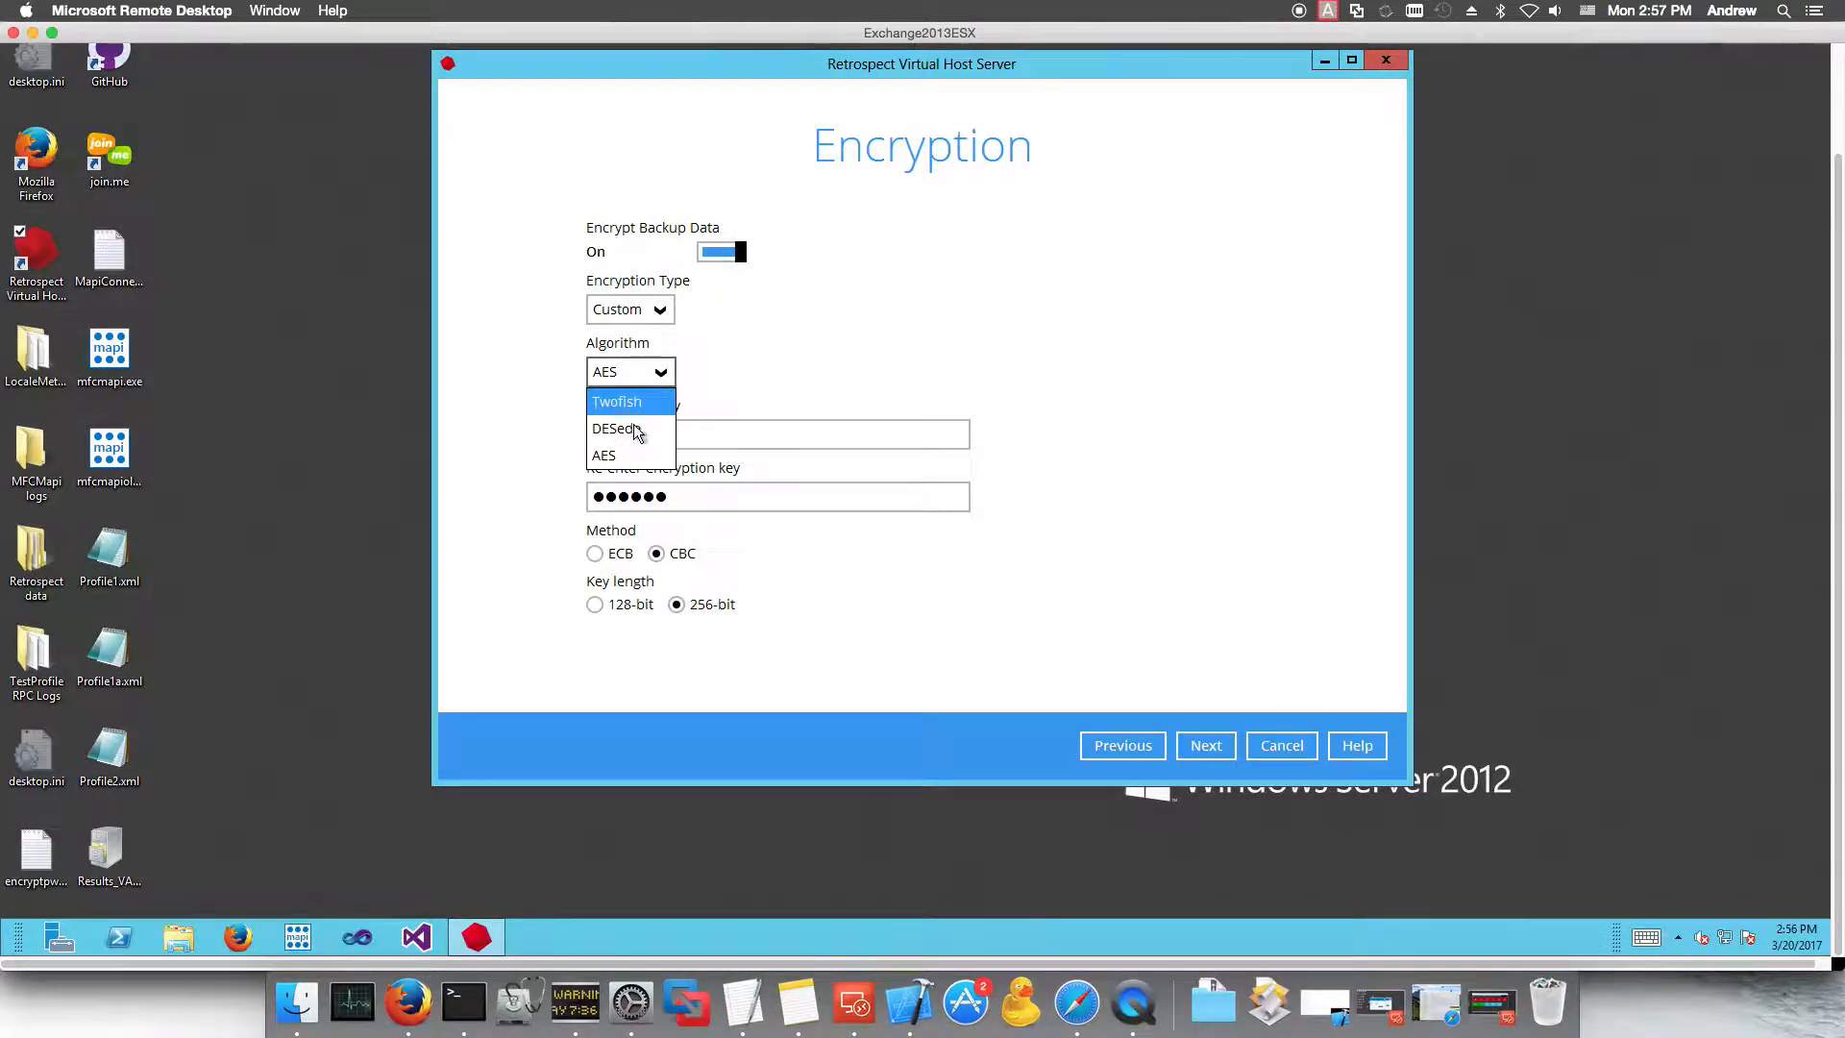
click(662, 375)
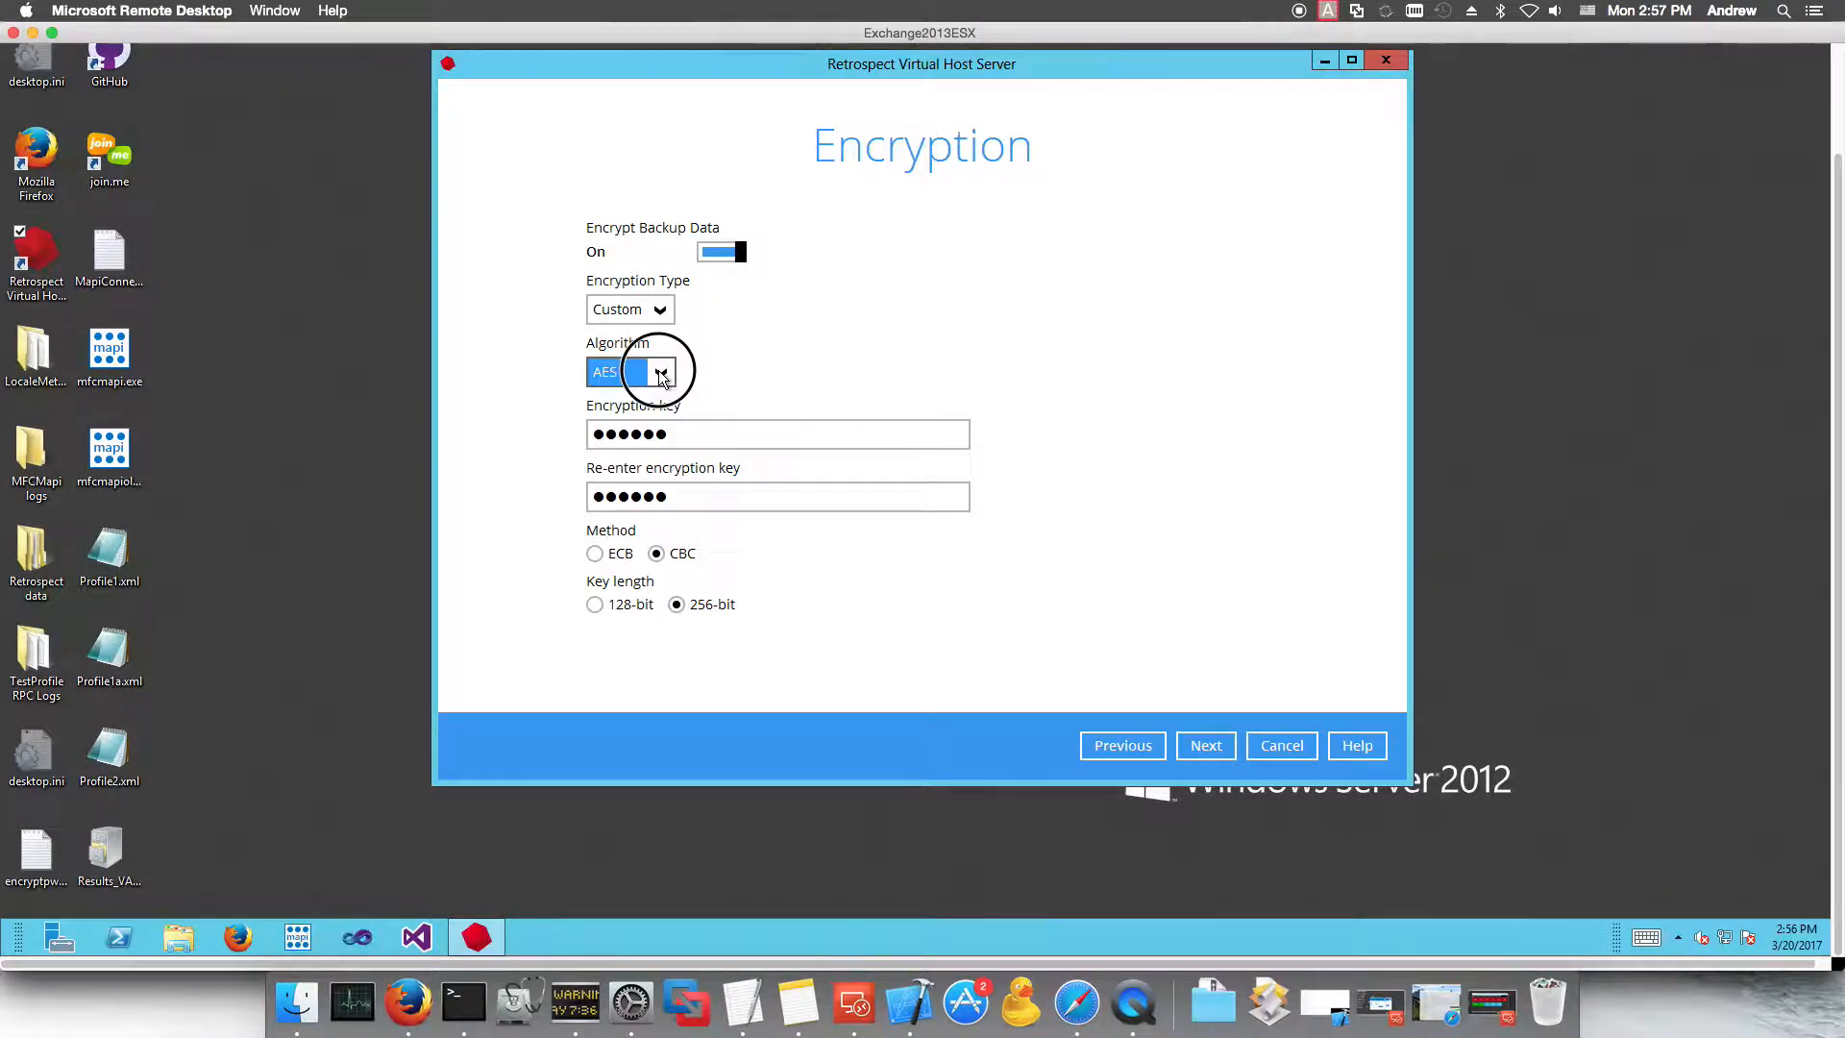
click(660, 305)
click(620, 340)
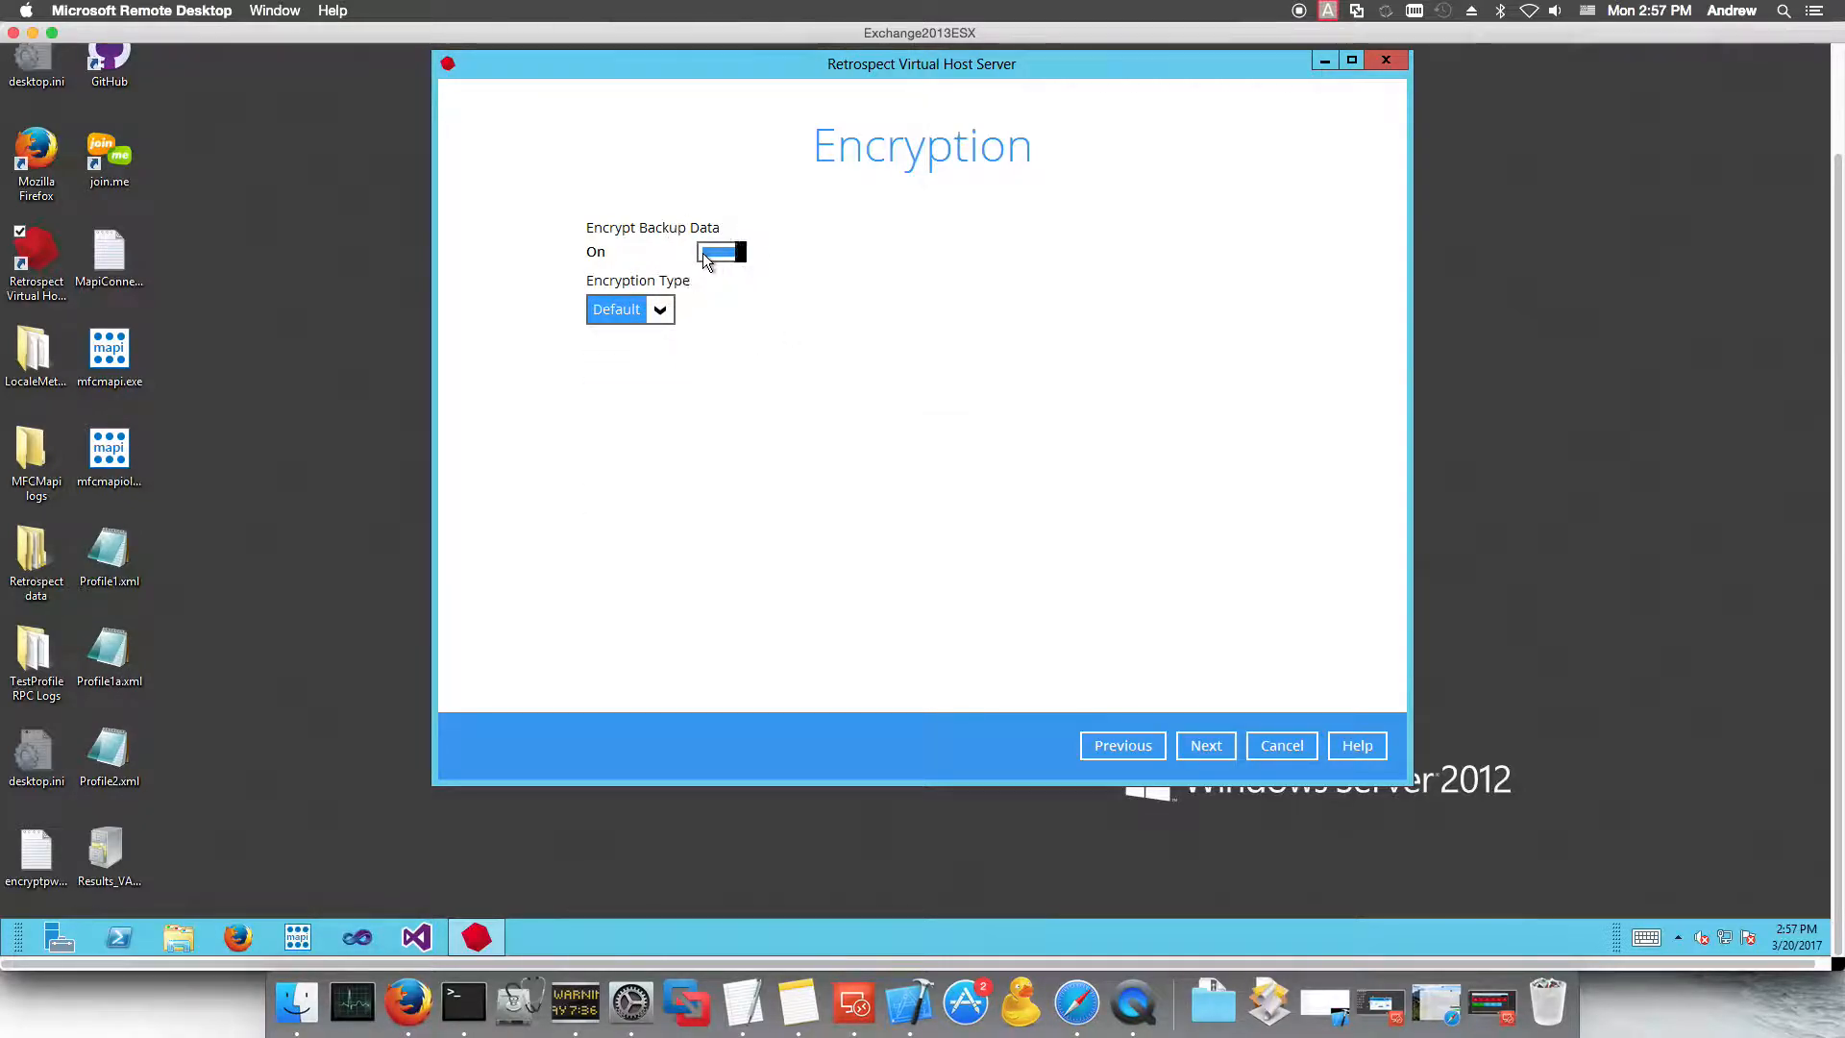
click(702, 252)
click(1210, 748)
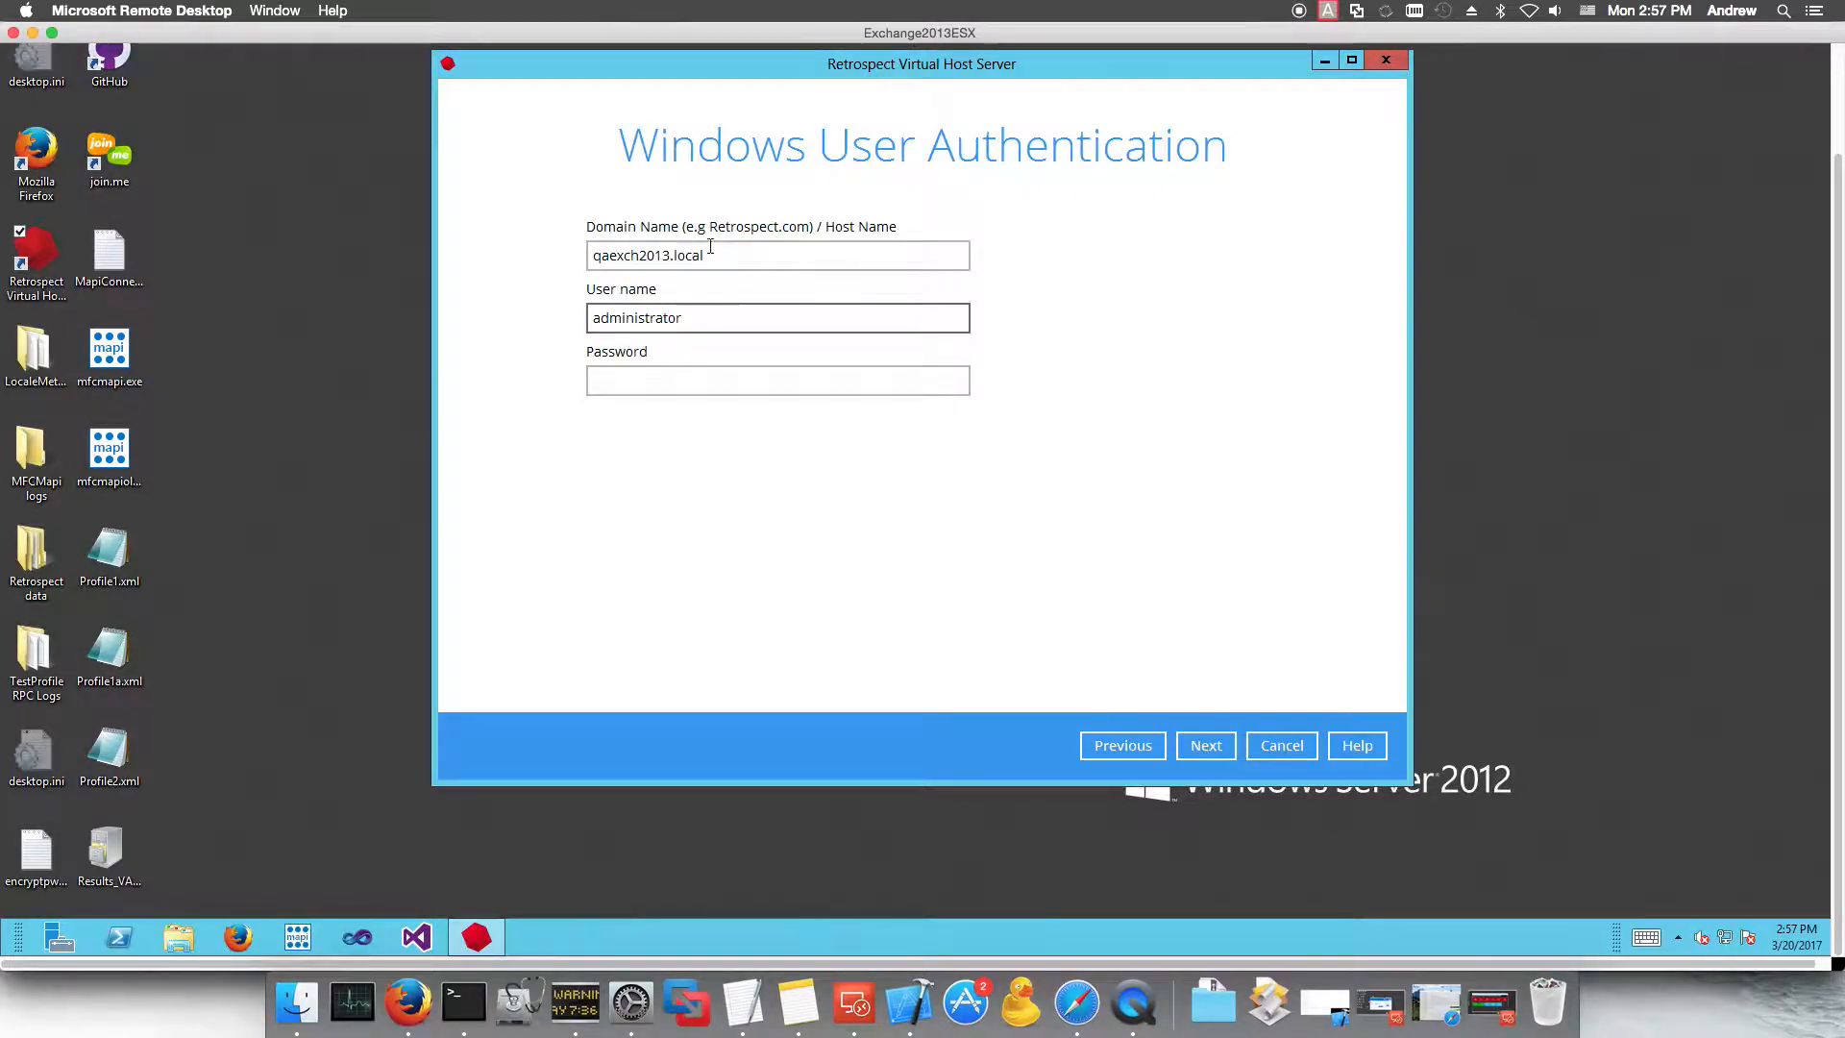
Step: Enter the Windows user's account password for authentication, create the backup set, and close the wizard without running a backup
click(778, 375)
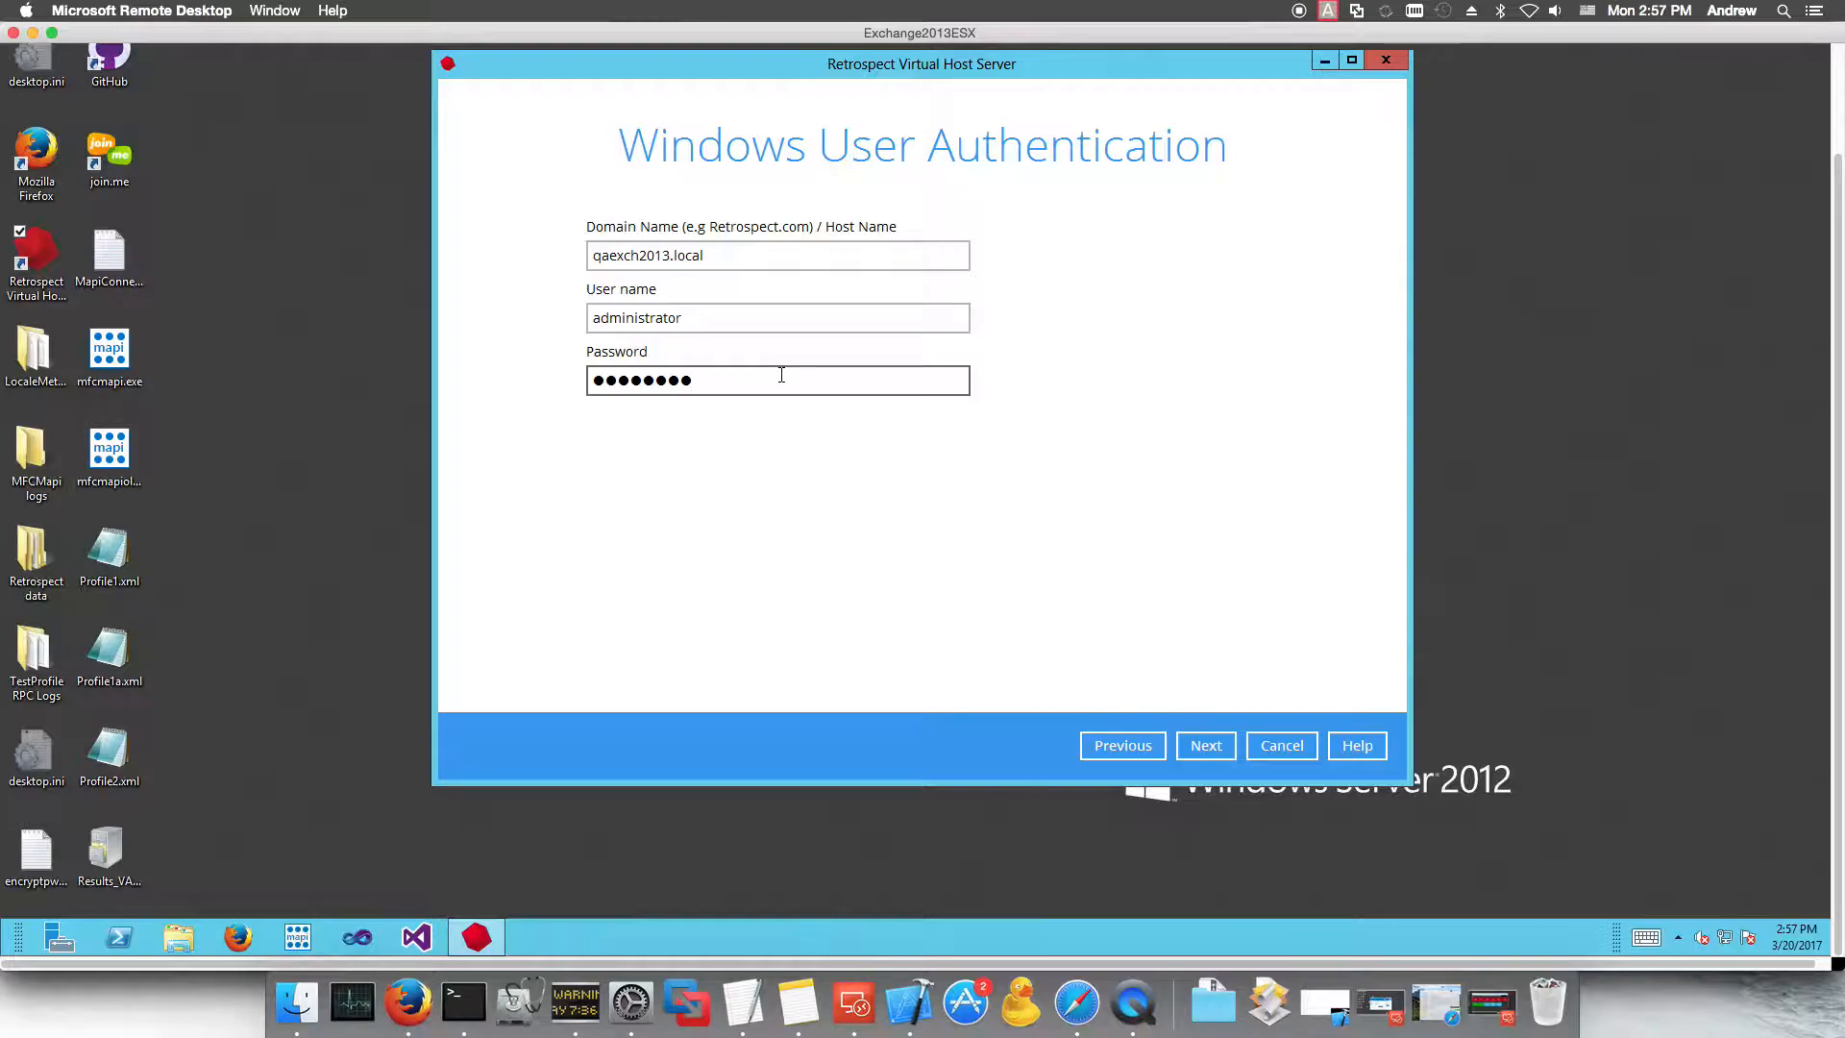
click(1214, 746)
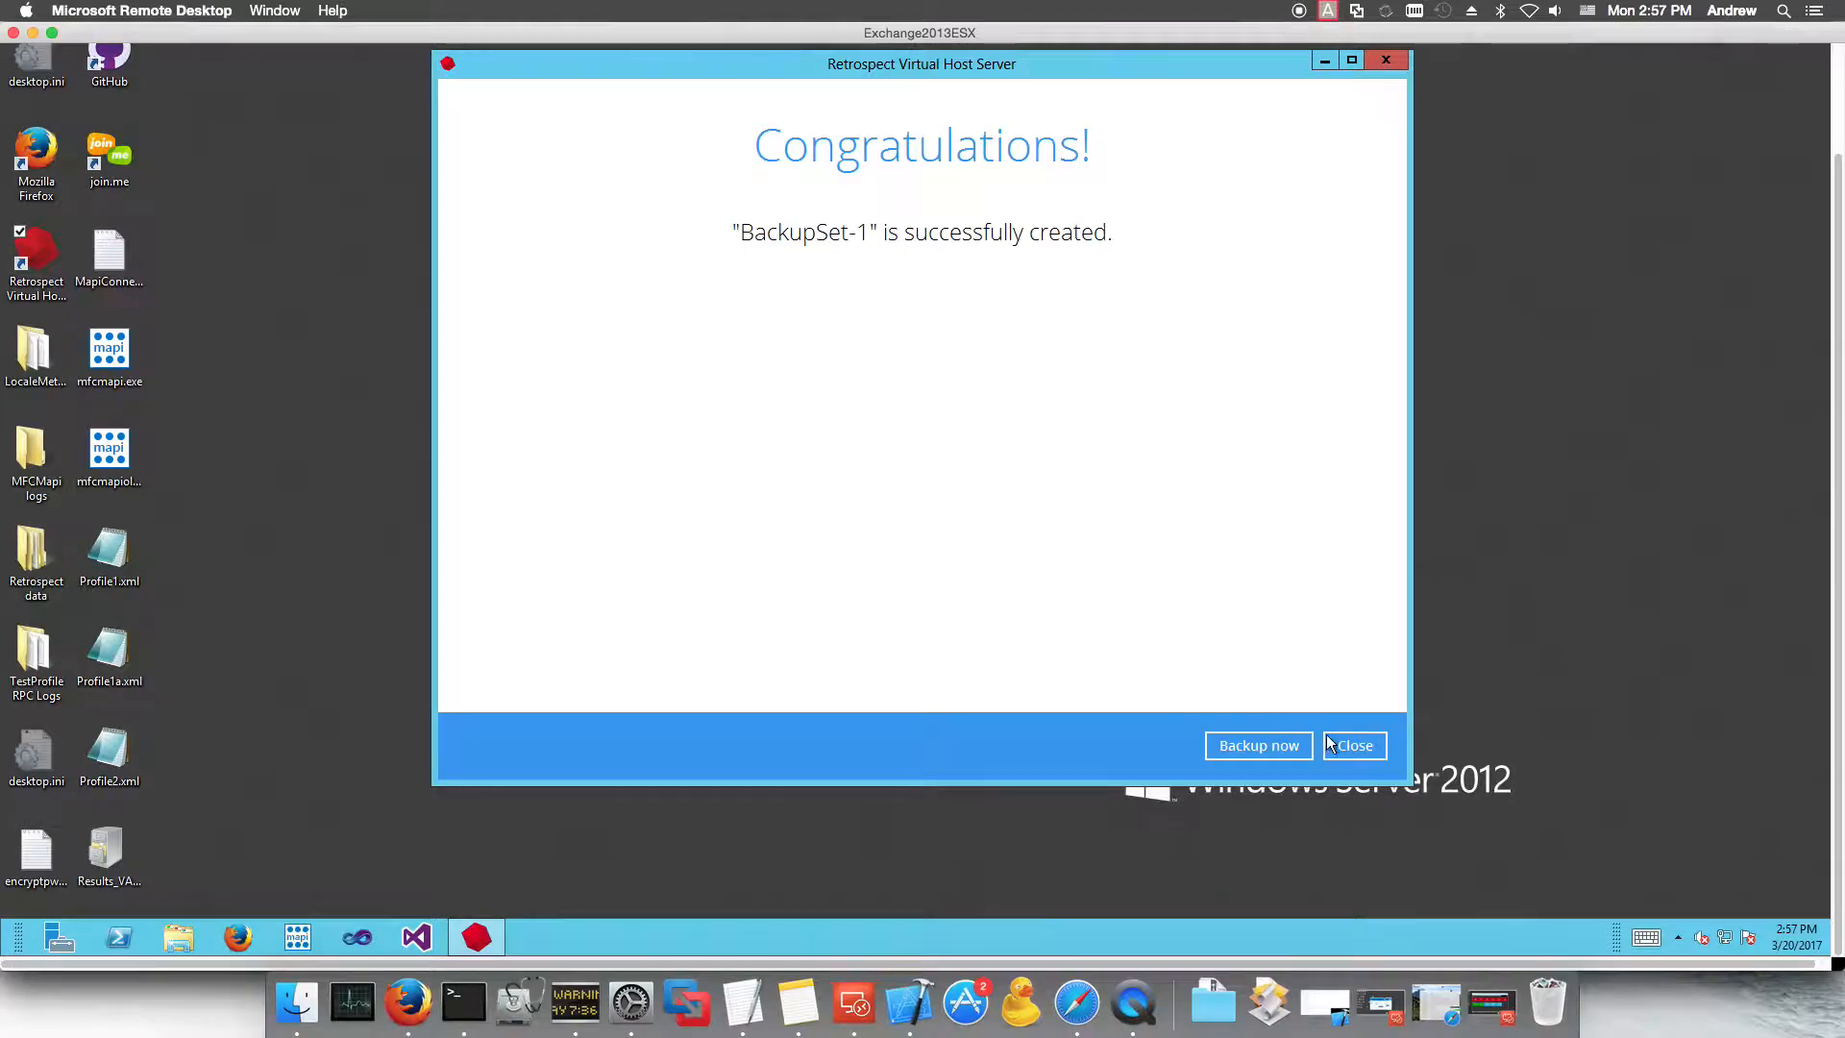
click(1355, 747)
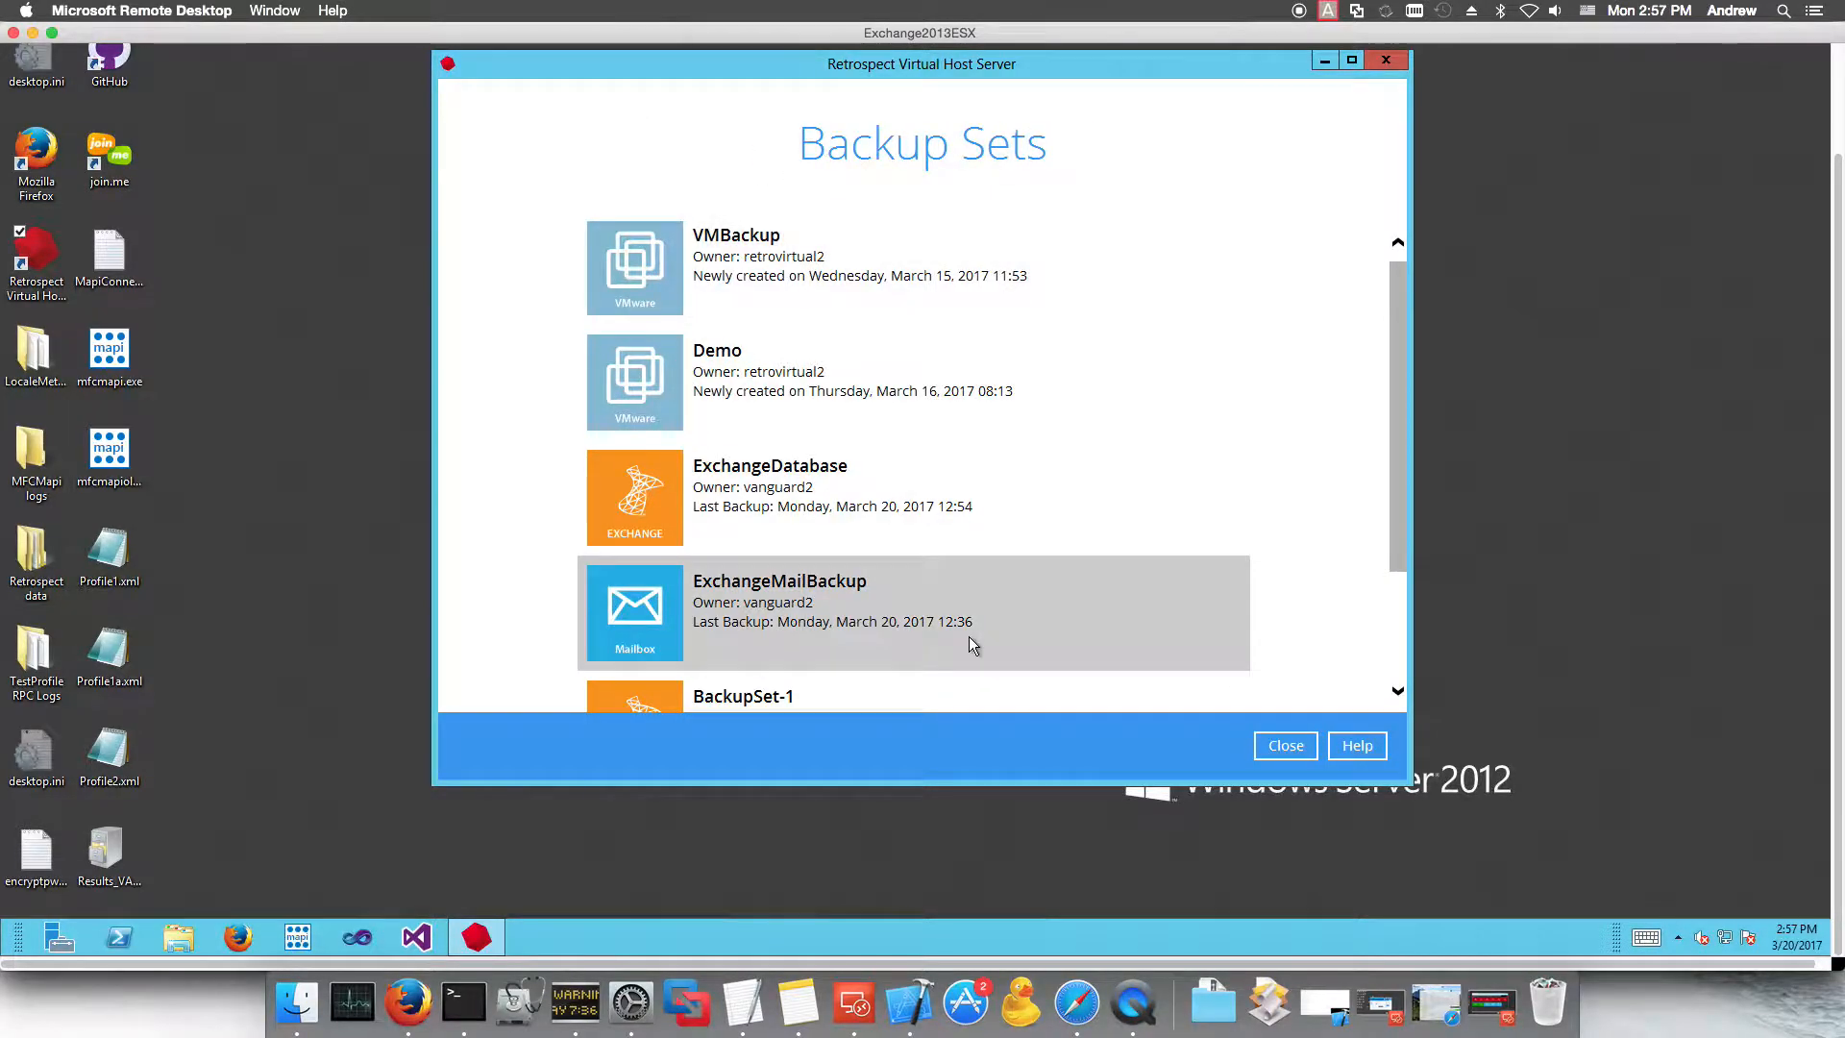
Step: Delete the backup set BackupSet-1 and dismiss the file removal notice
click(769, 690)
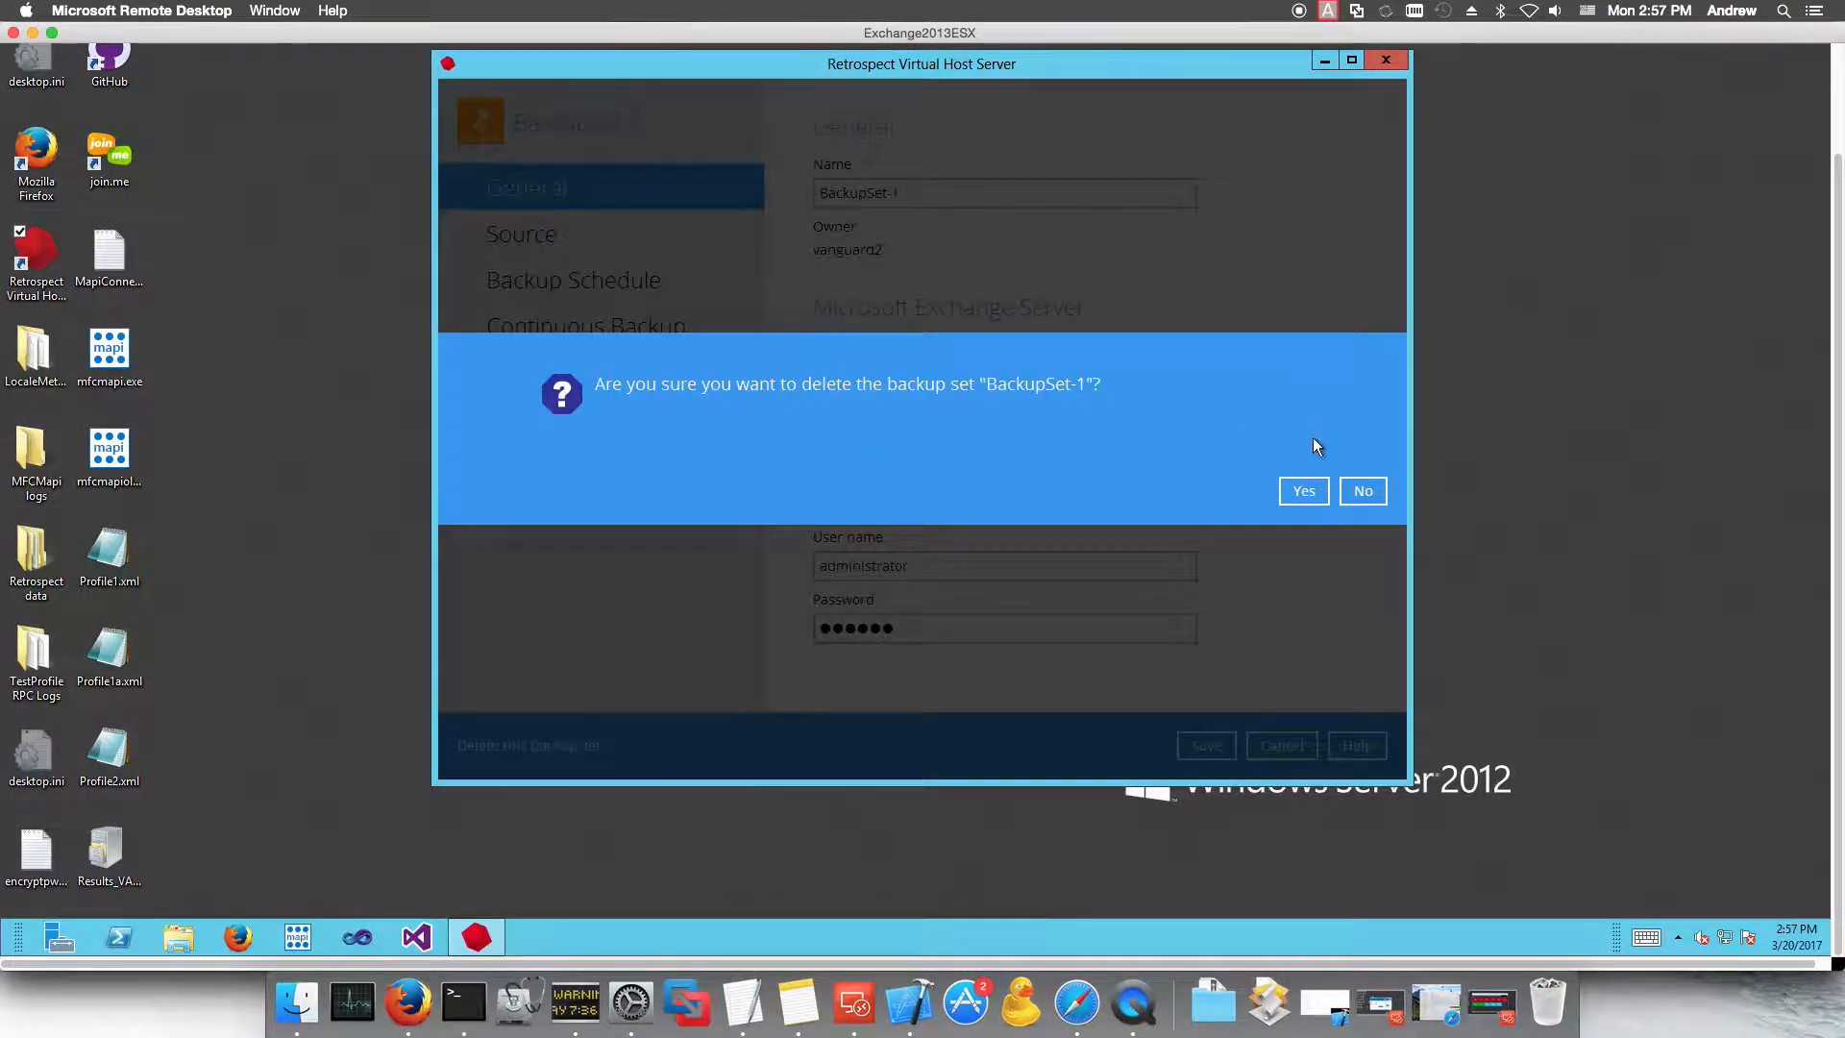
click(1299, 488)
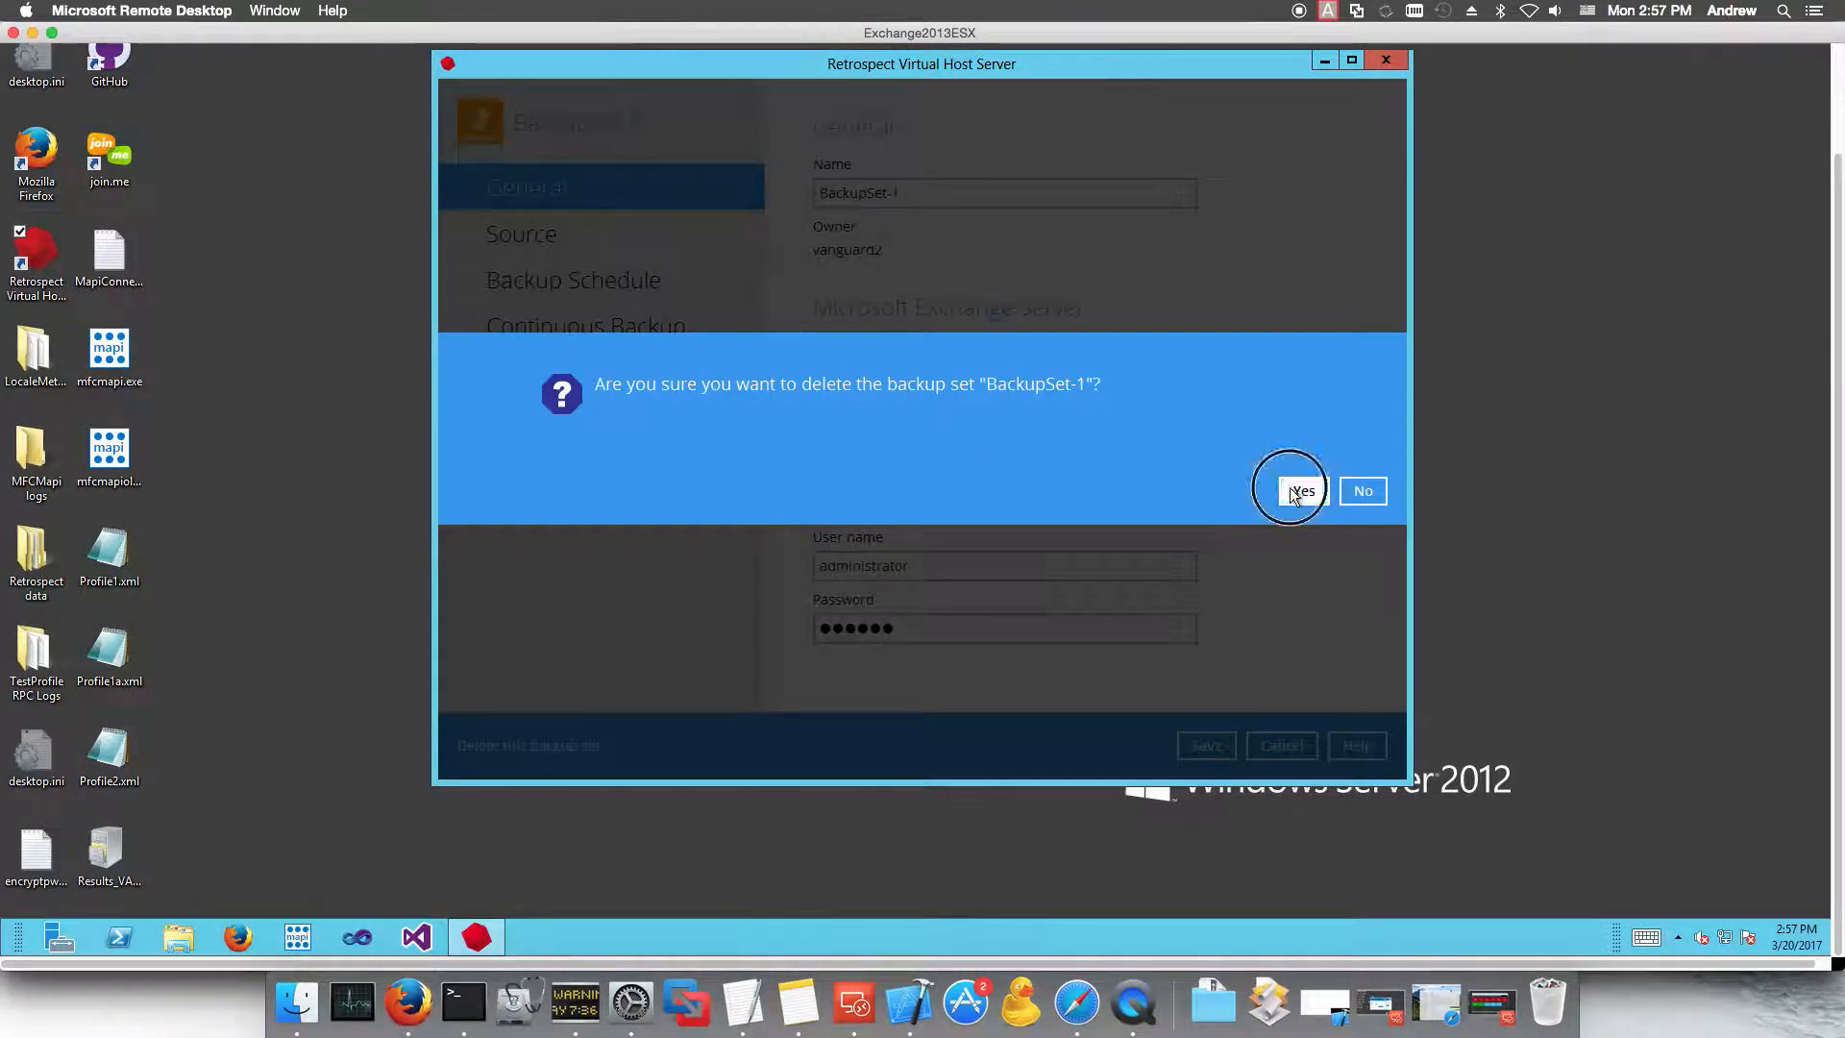
click(1296, 499)
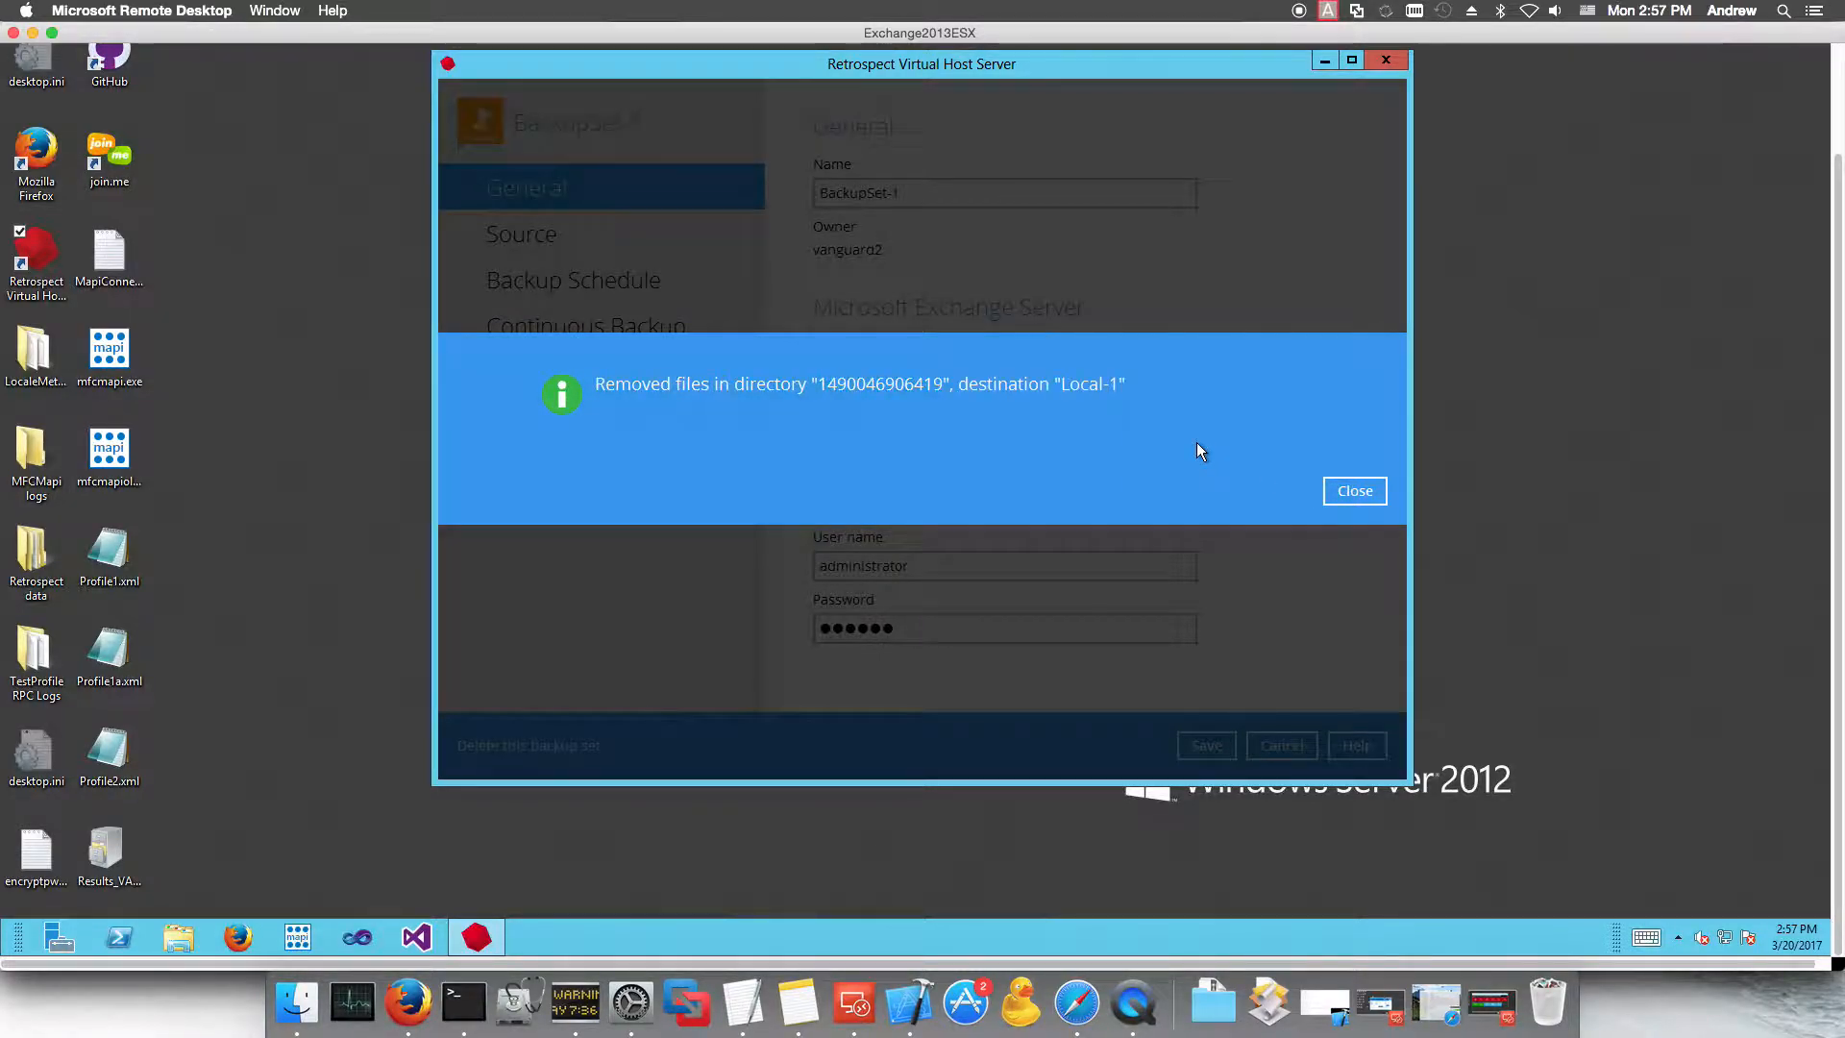
click(1338, 492)
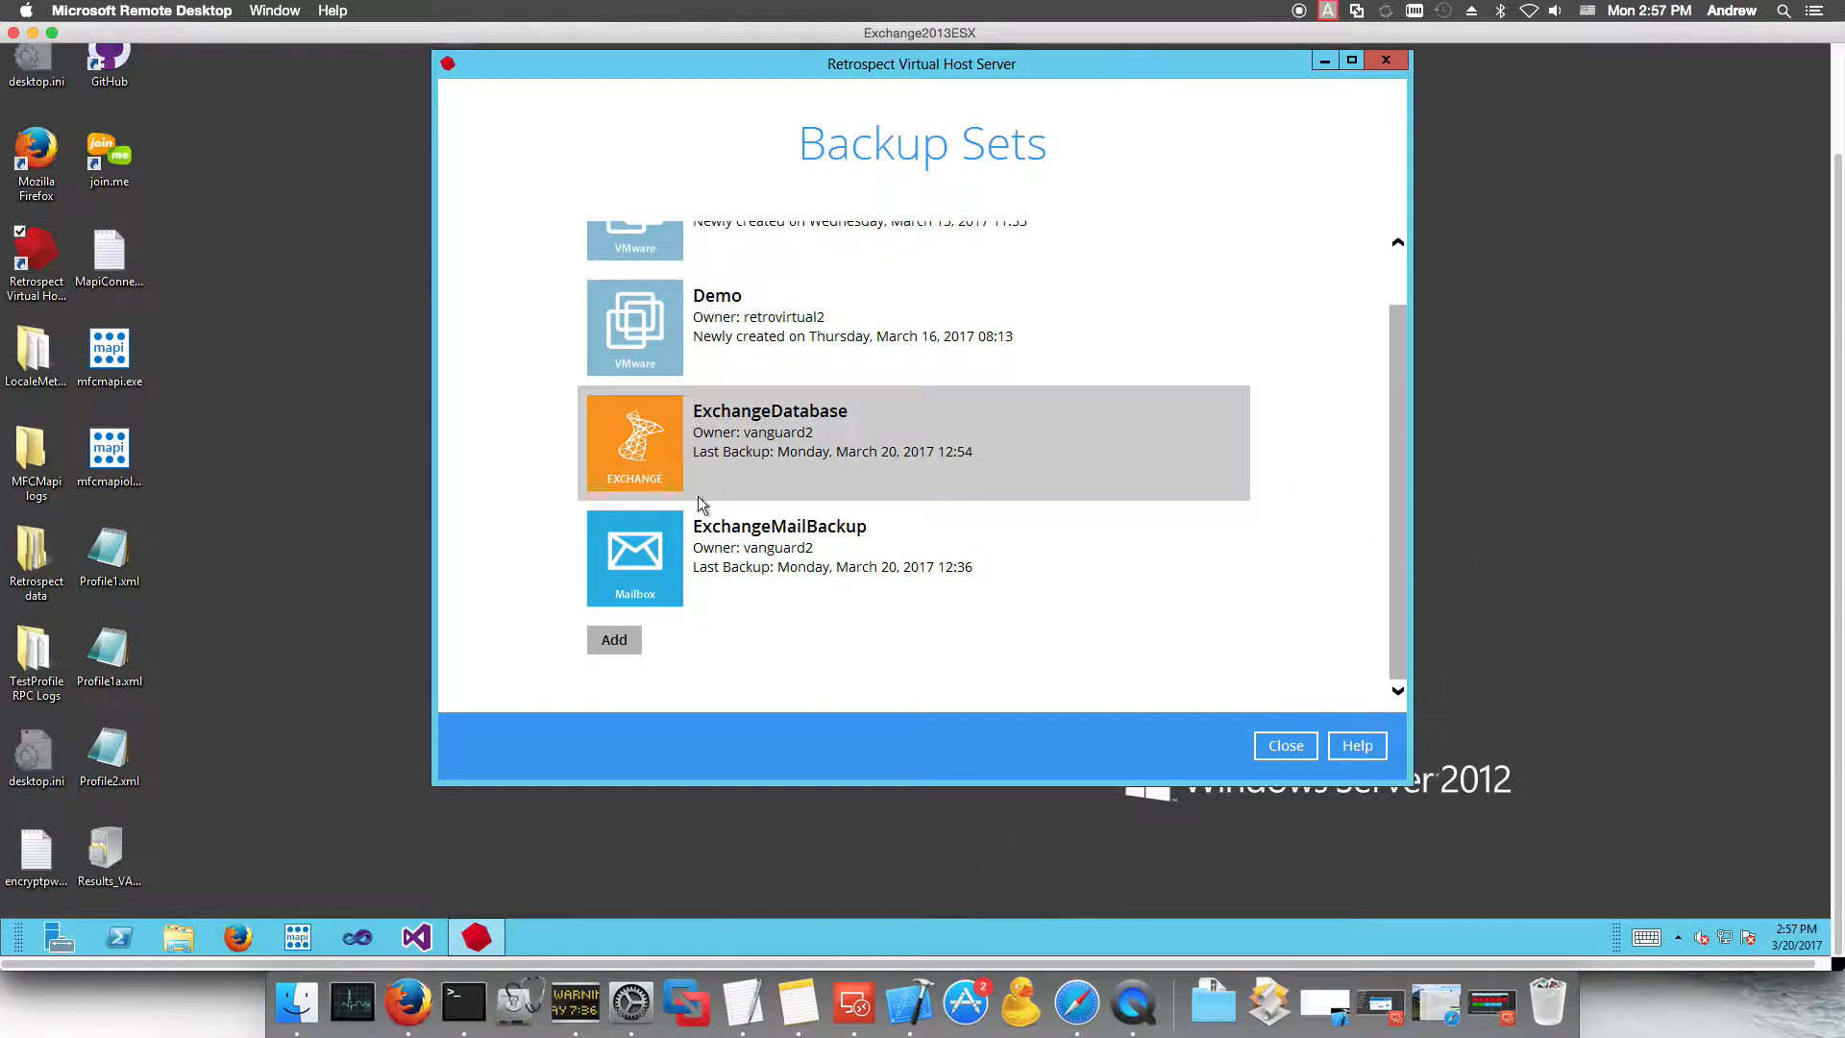
Step: Review the general settings of the ExchangeDatabase backup set and leave them without saving
click(812, 453)
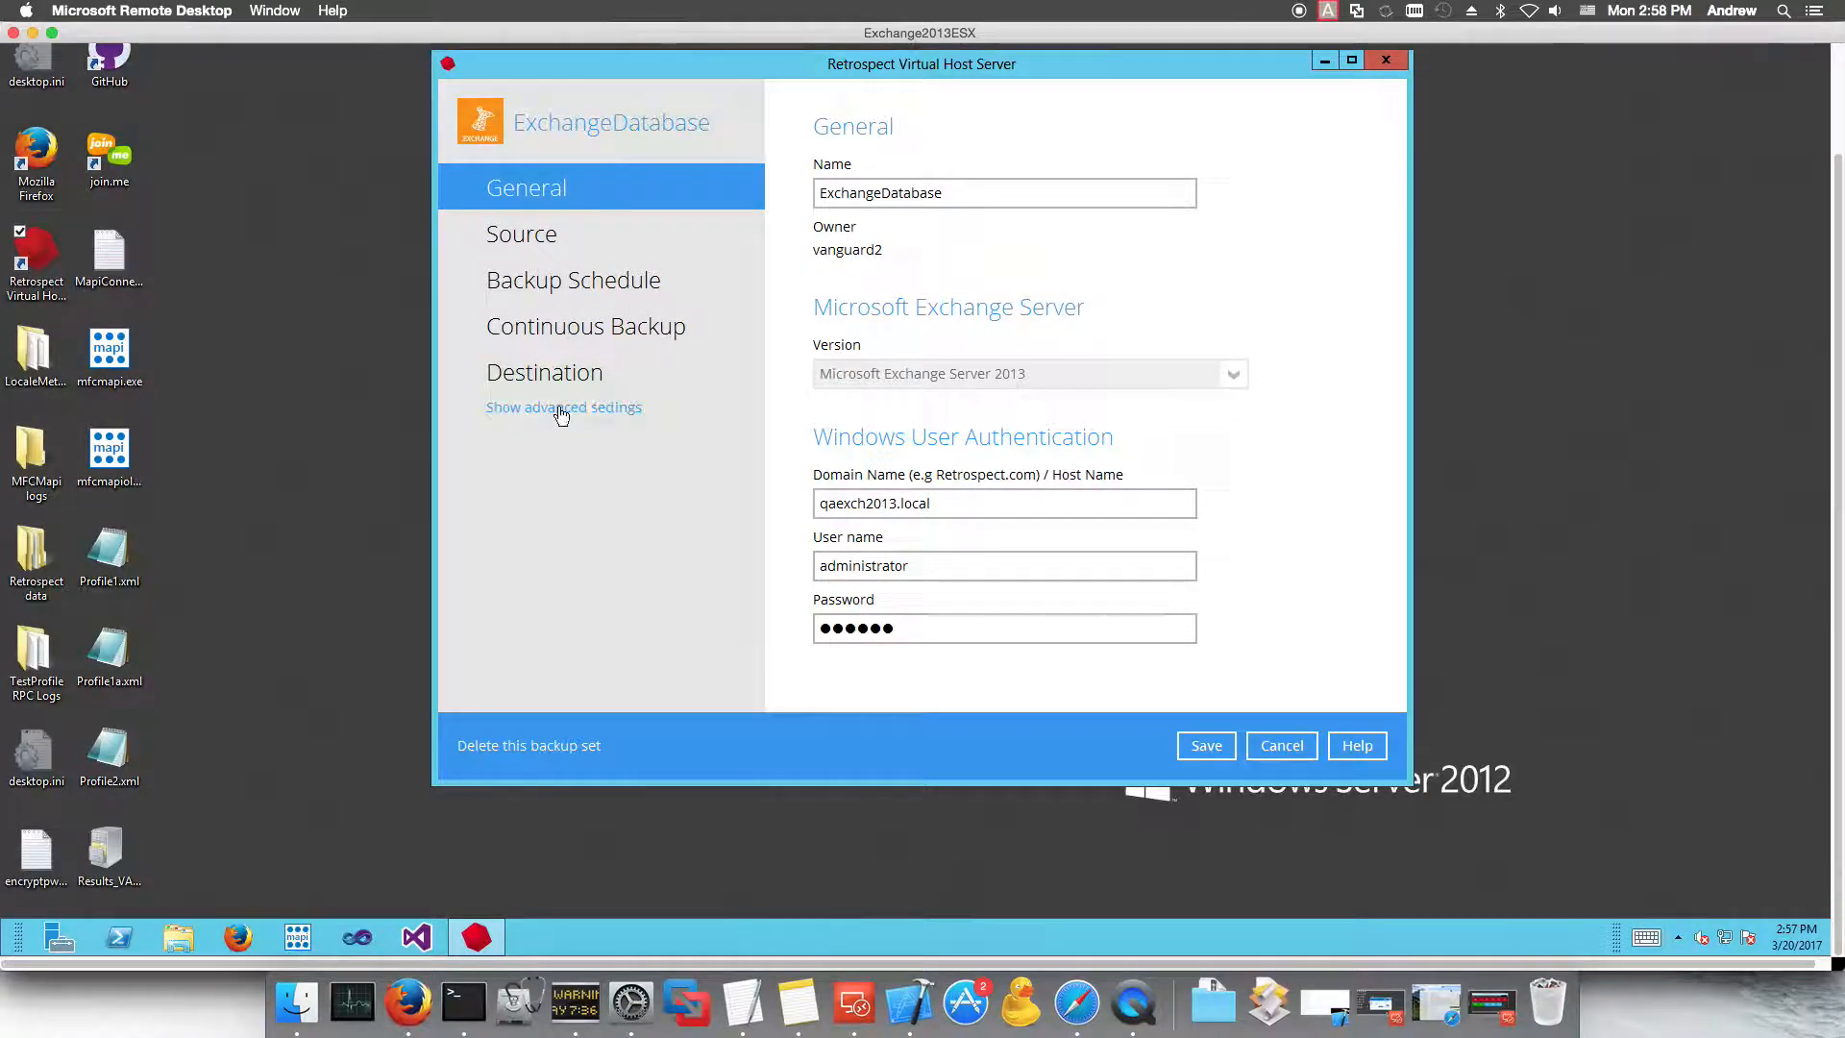
click(1263, 736)
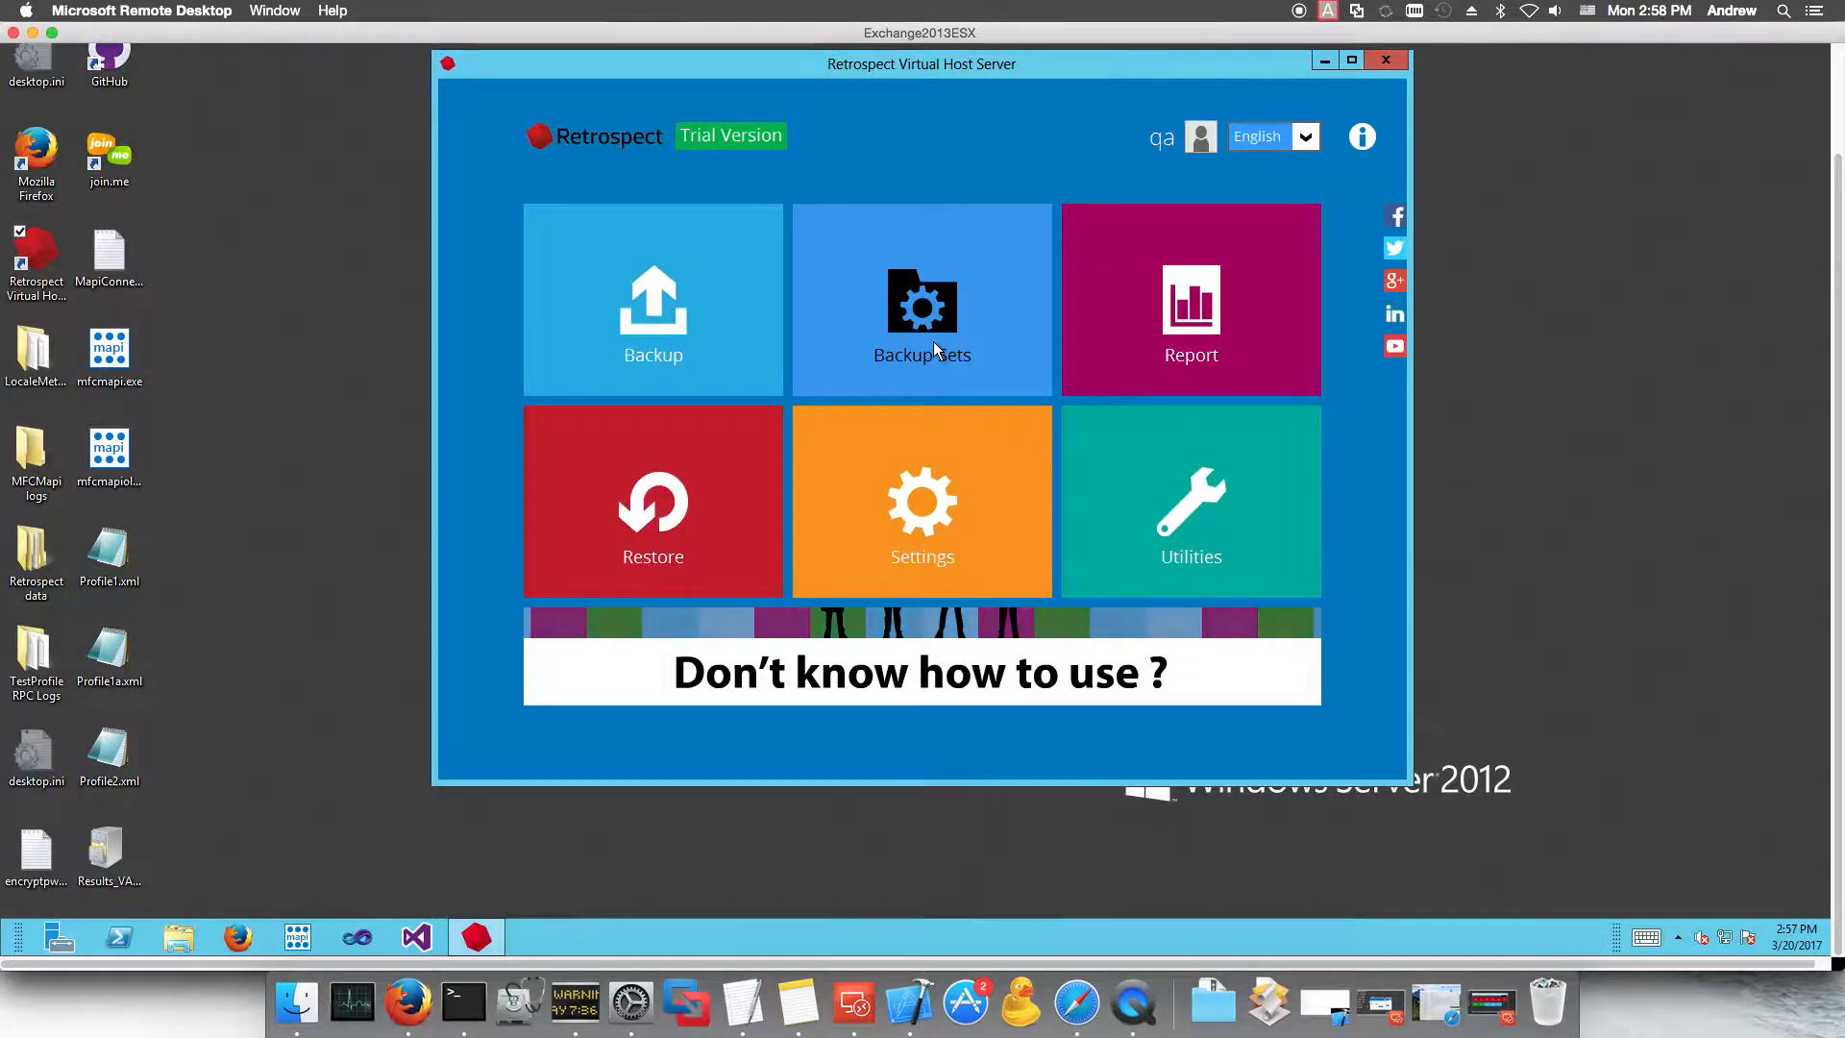
Step: Open the backup report and widen the Backup set column to fit the full names
click(1167, 308)
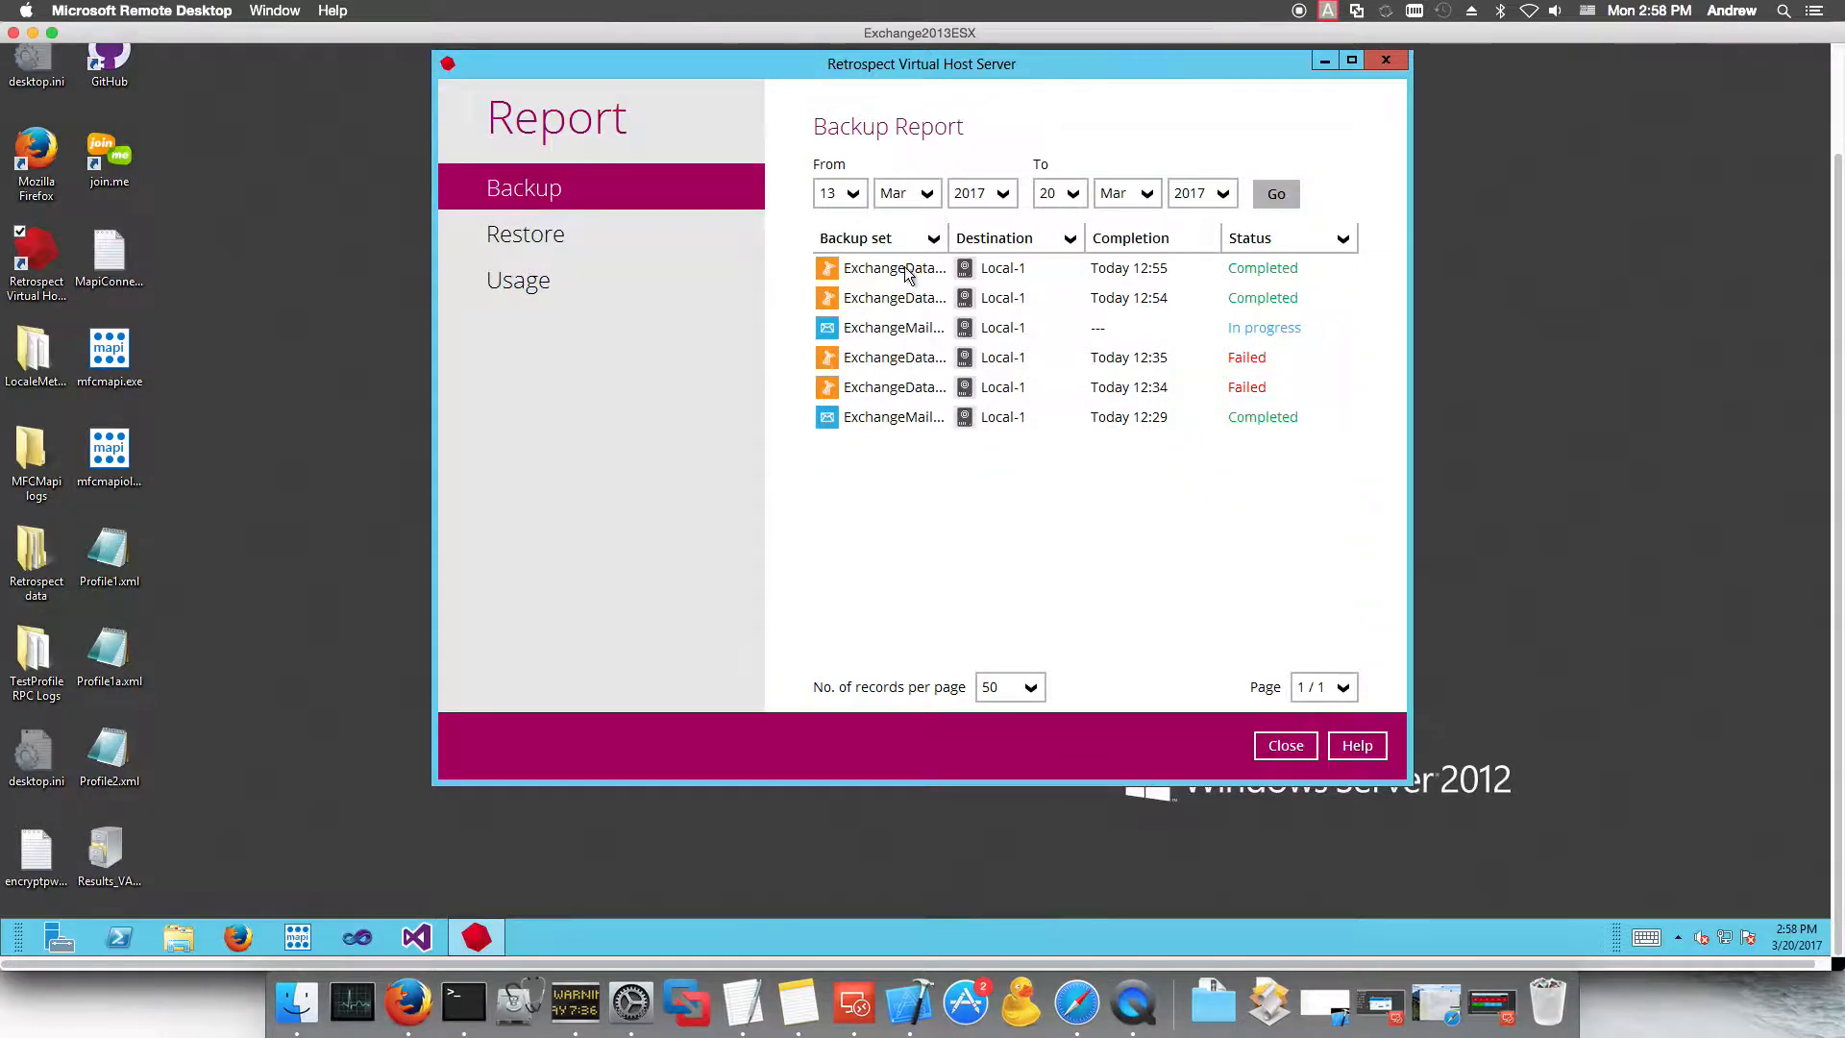
double_click(947, 239)
drag(1002, 236, 1007, 237)
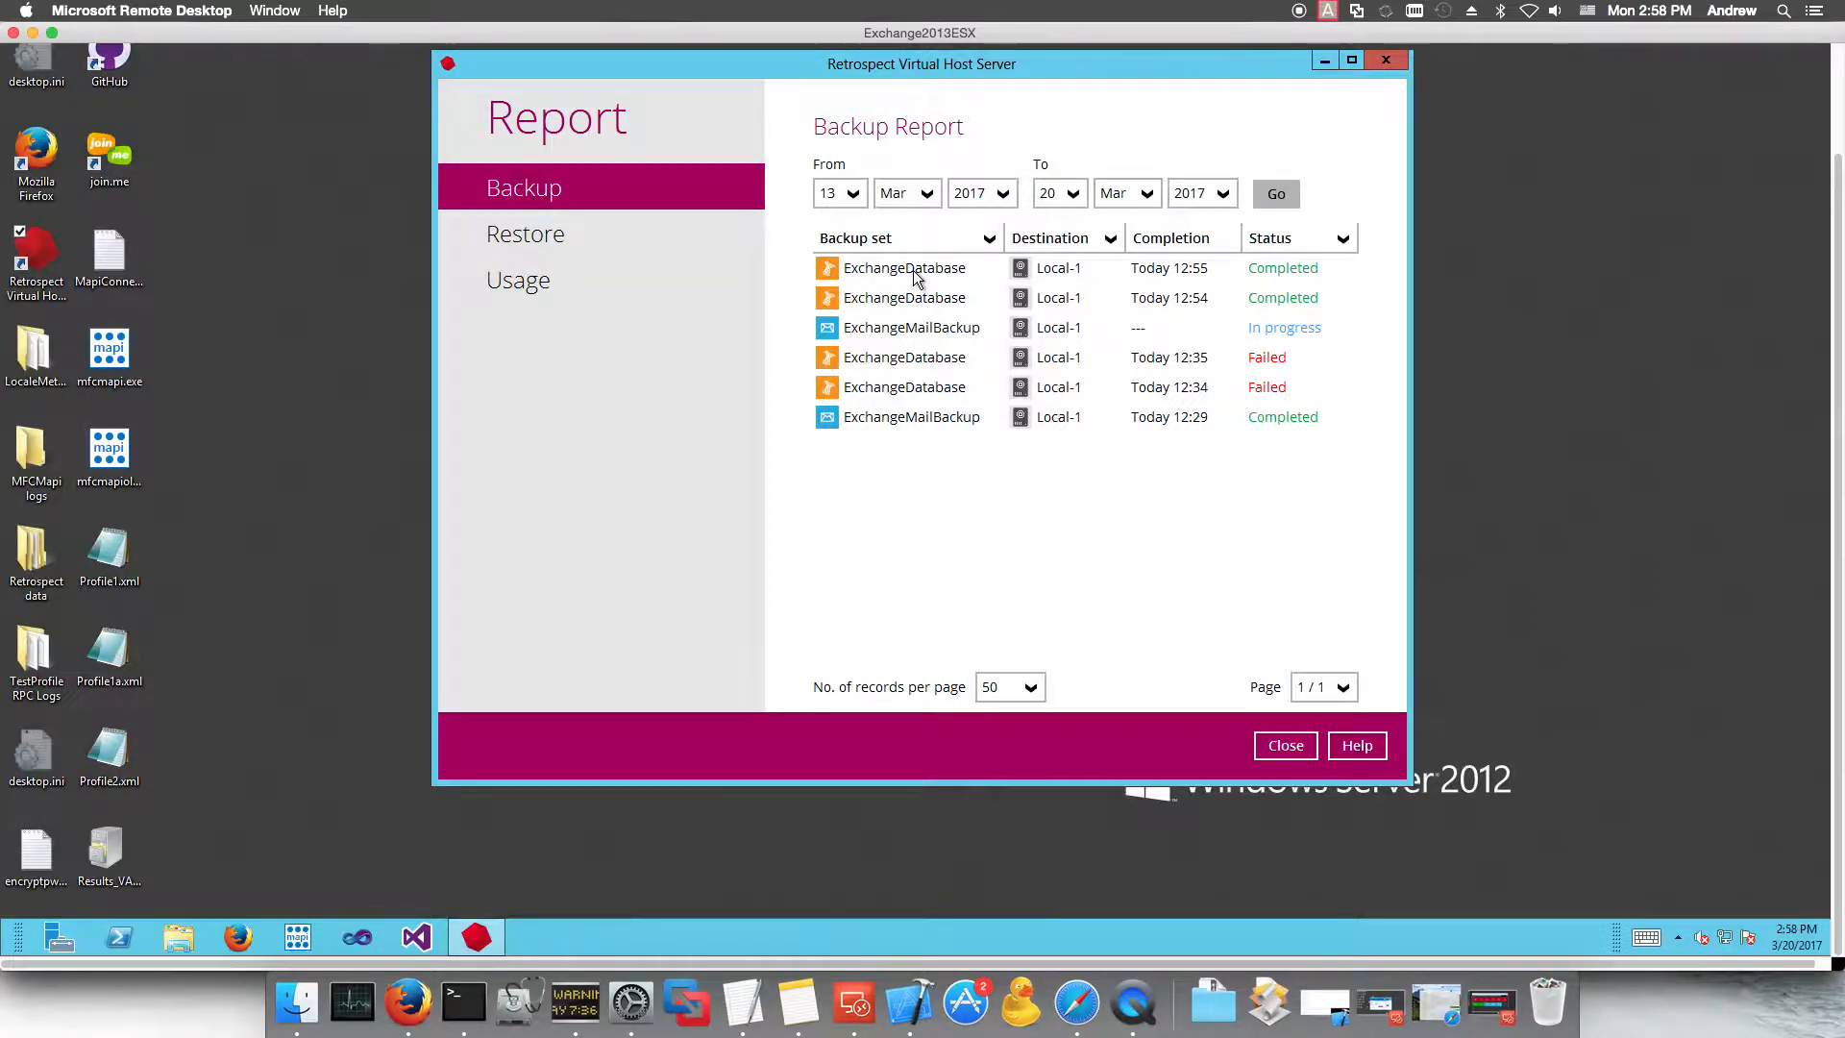
Step: Examine the error entries in the log of the failed 12:34 ExchangeDatabase job, and close the log
click(949, 393)
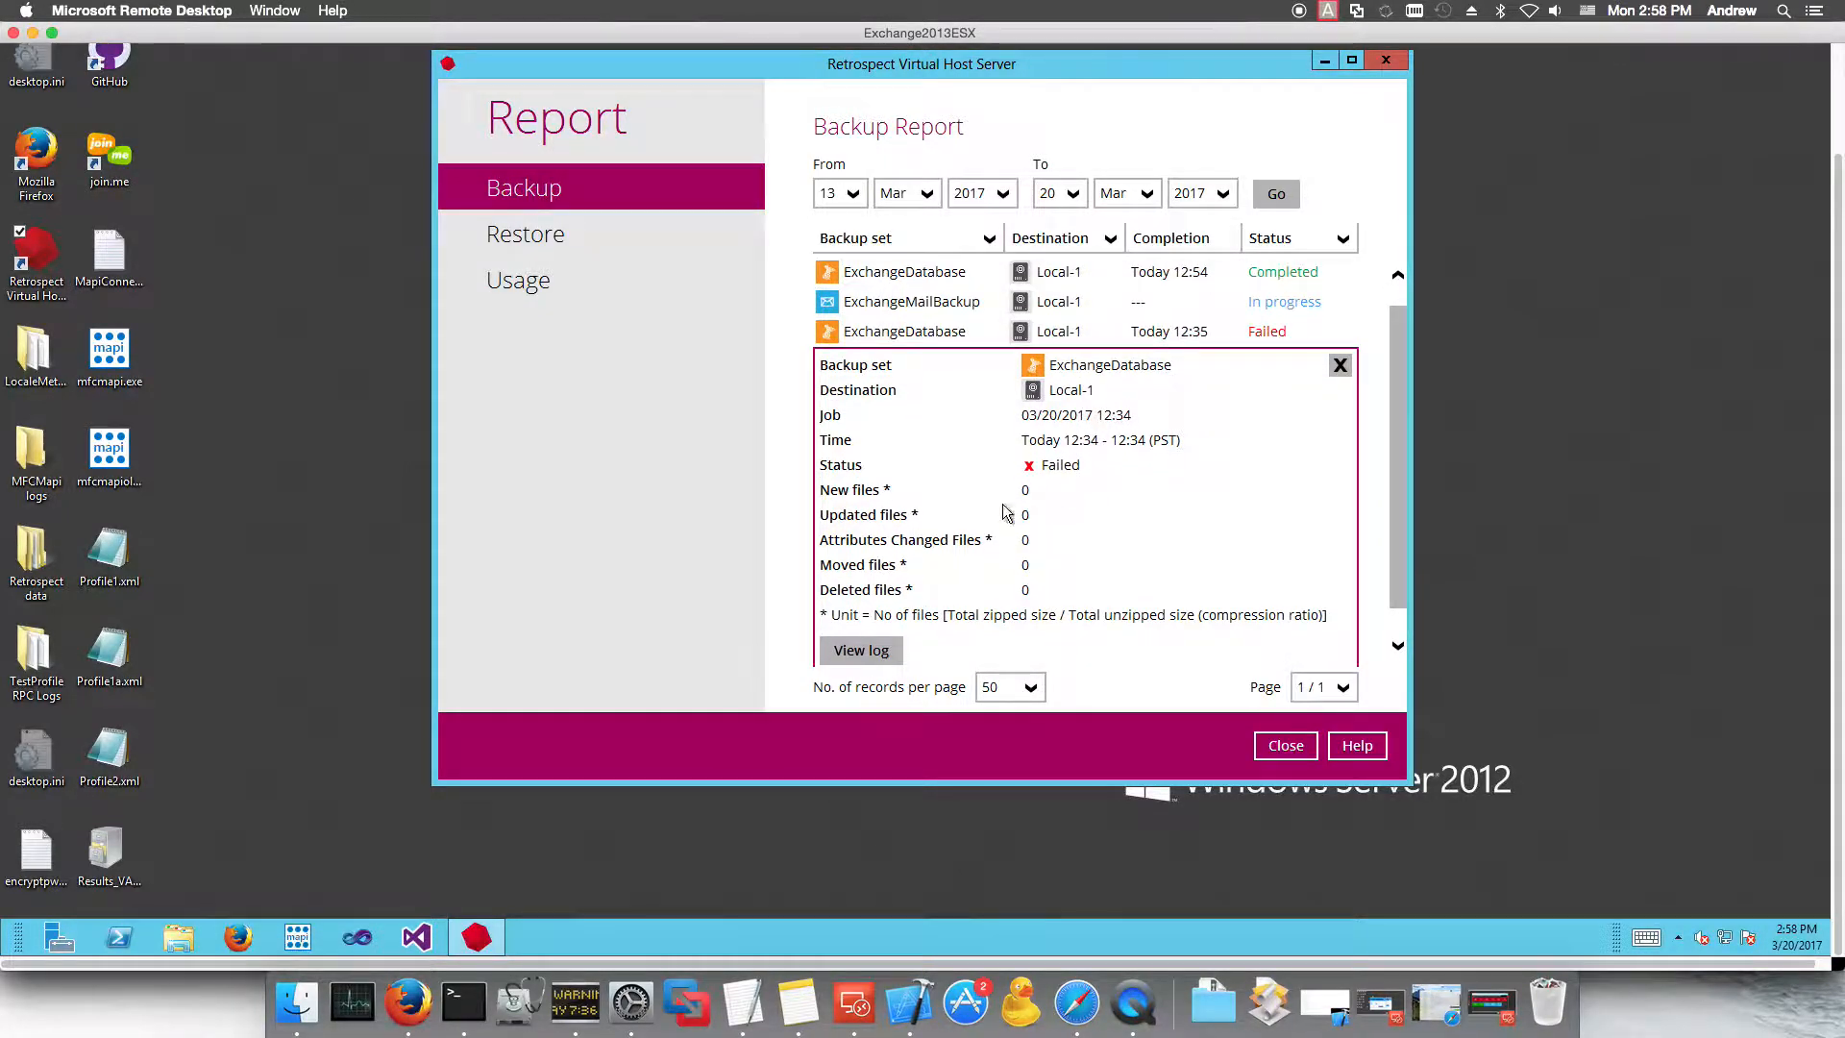
click(859, 646)
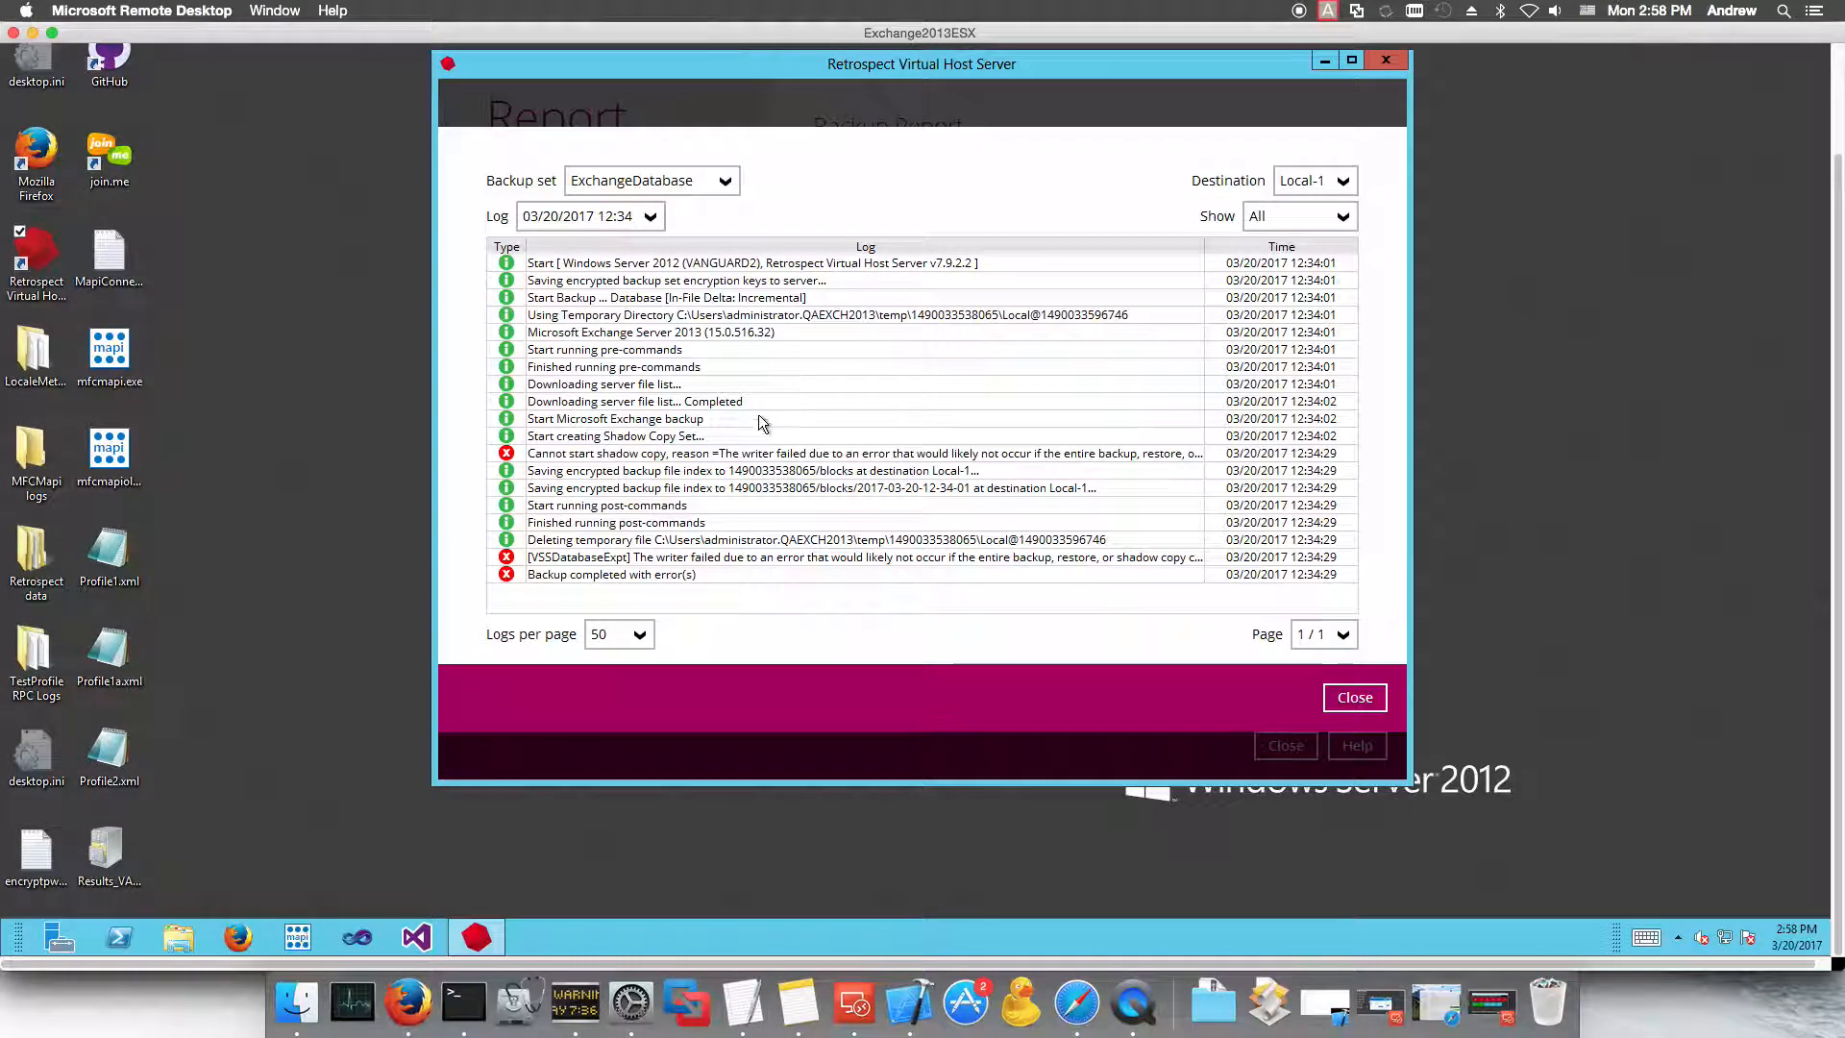
click(764, 555)
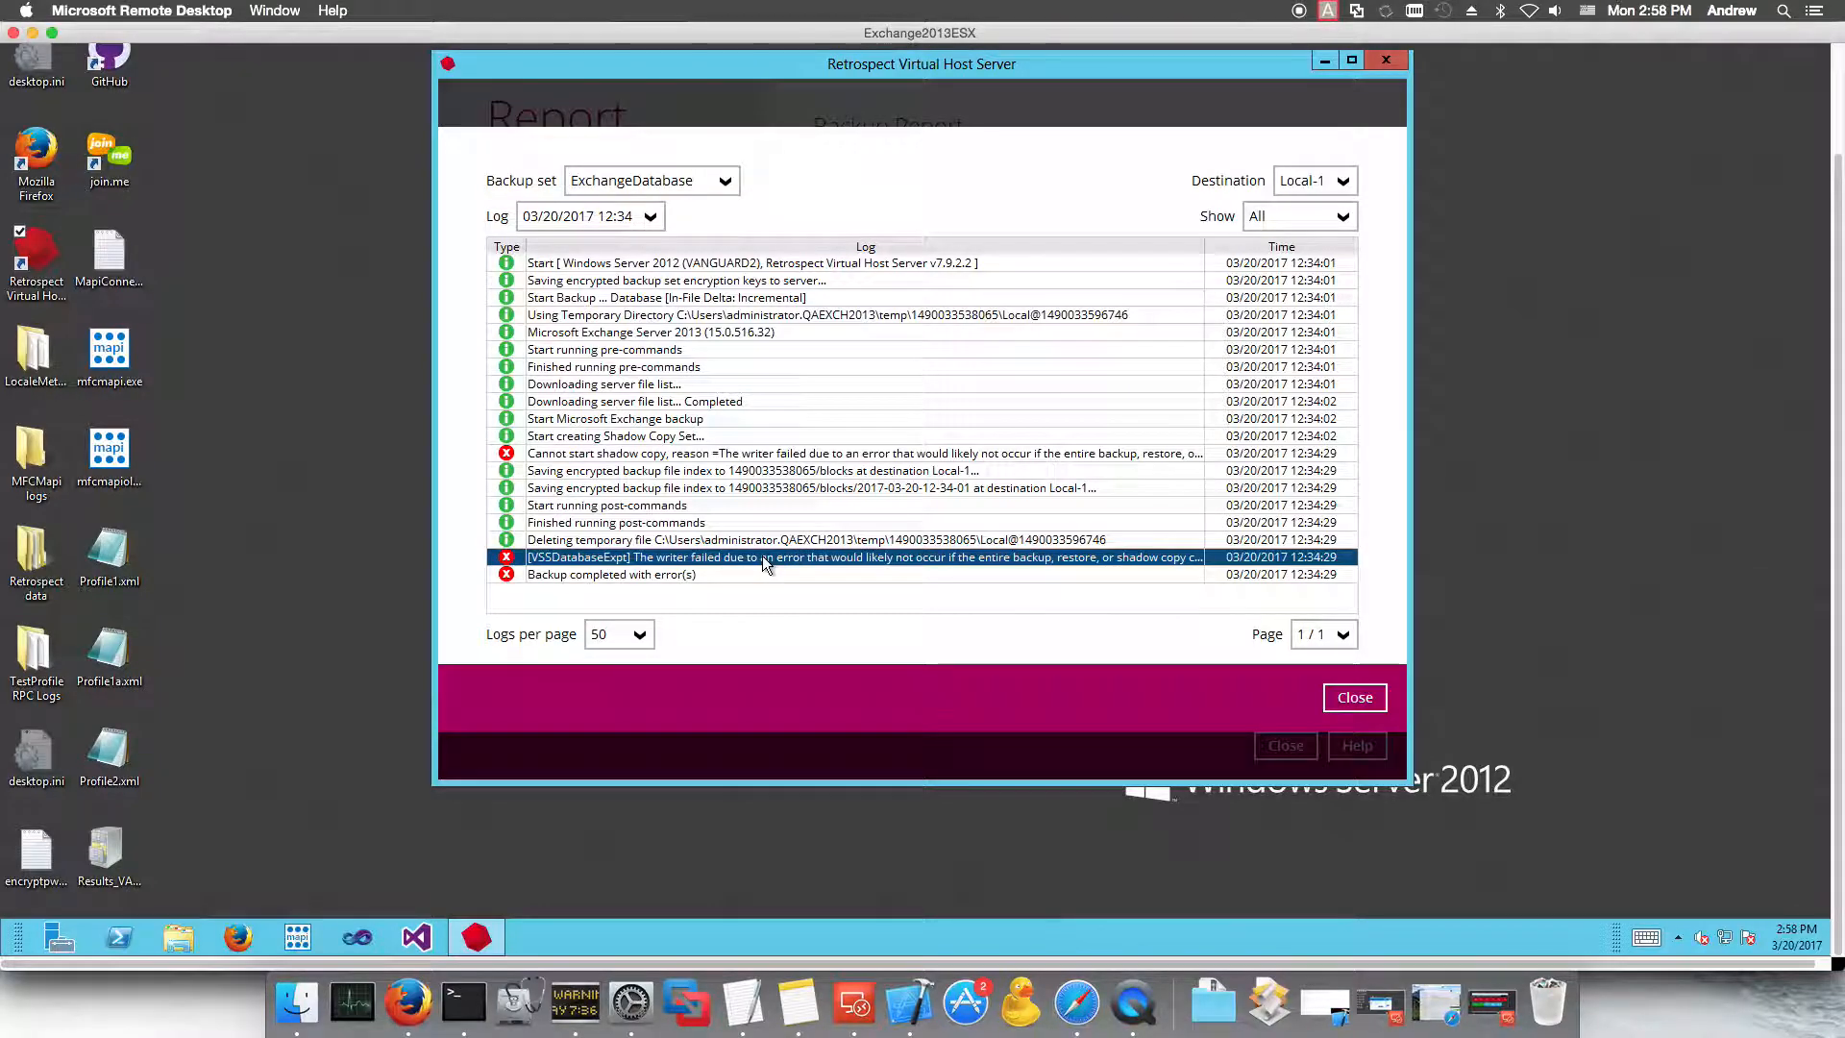
click(722, 455)
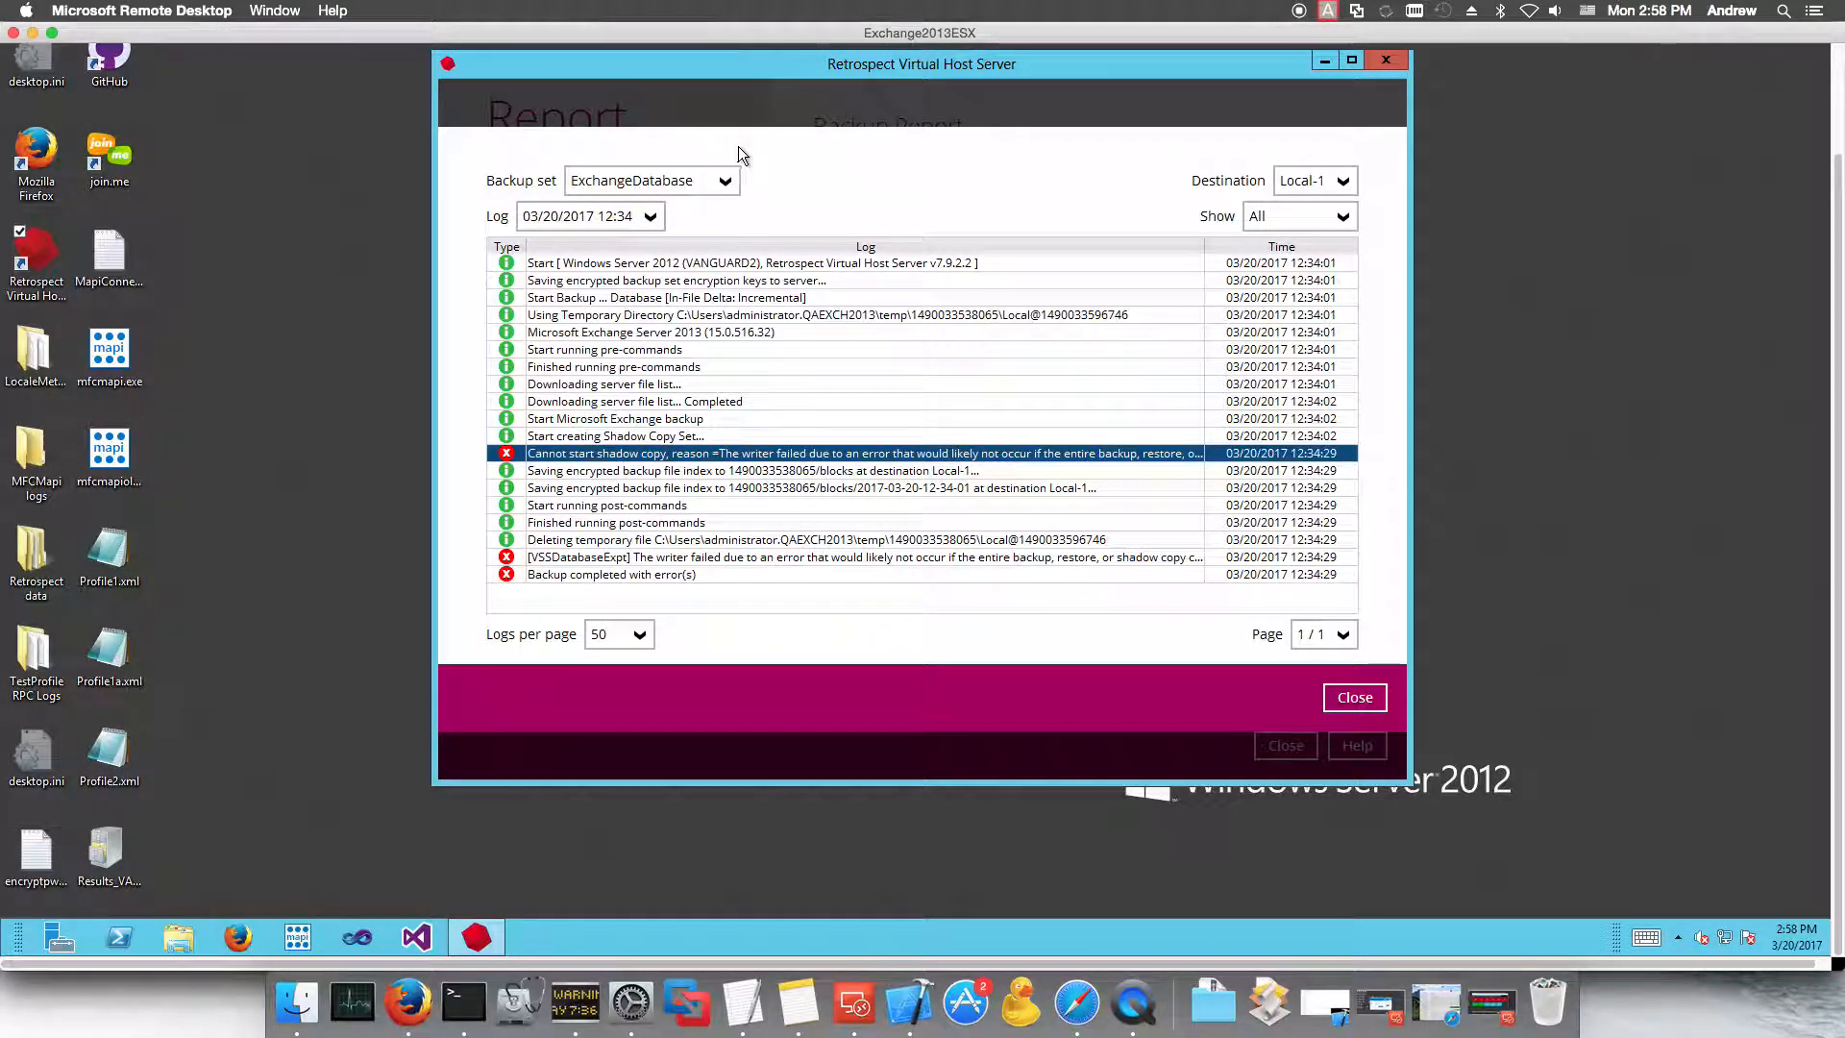
click(1356, 697)
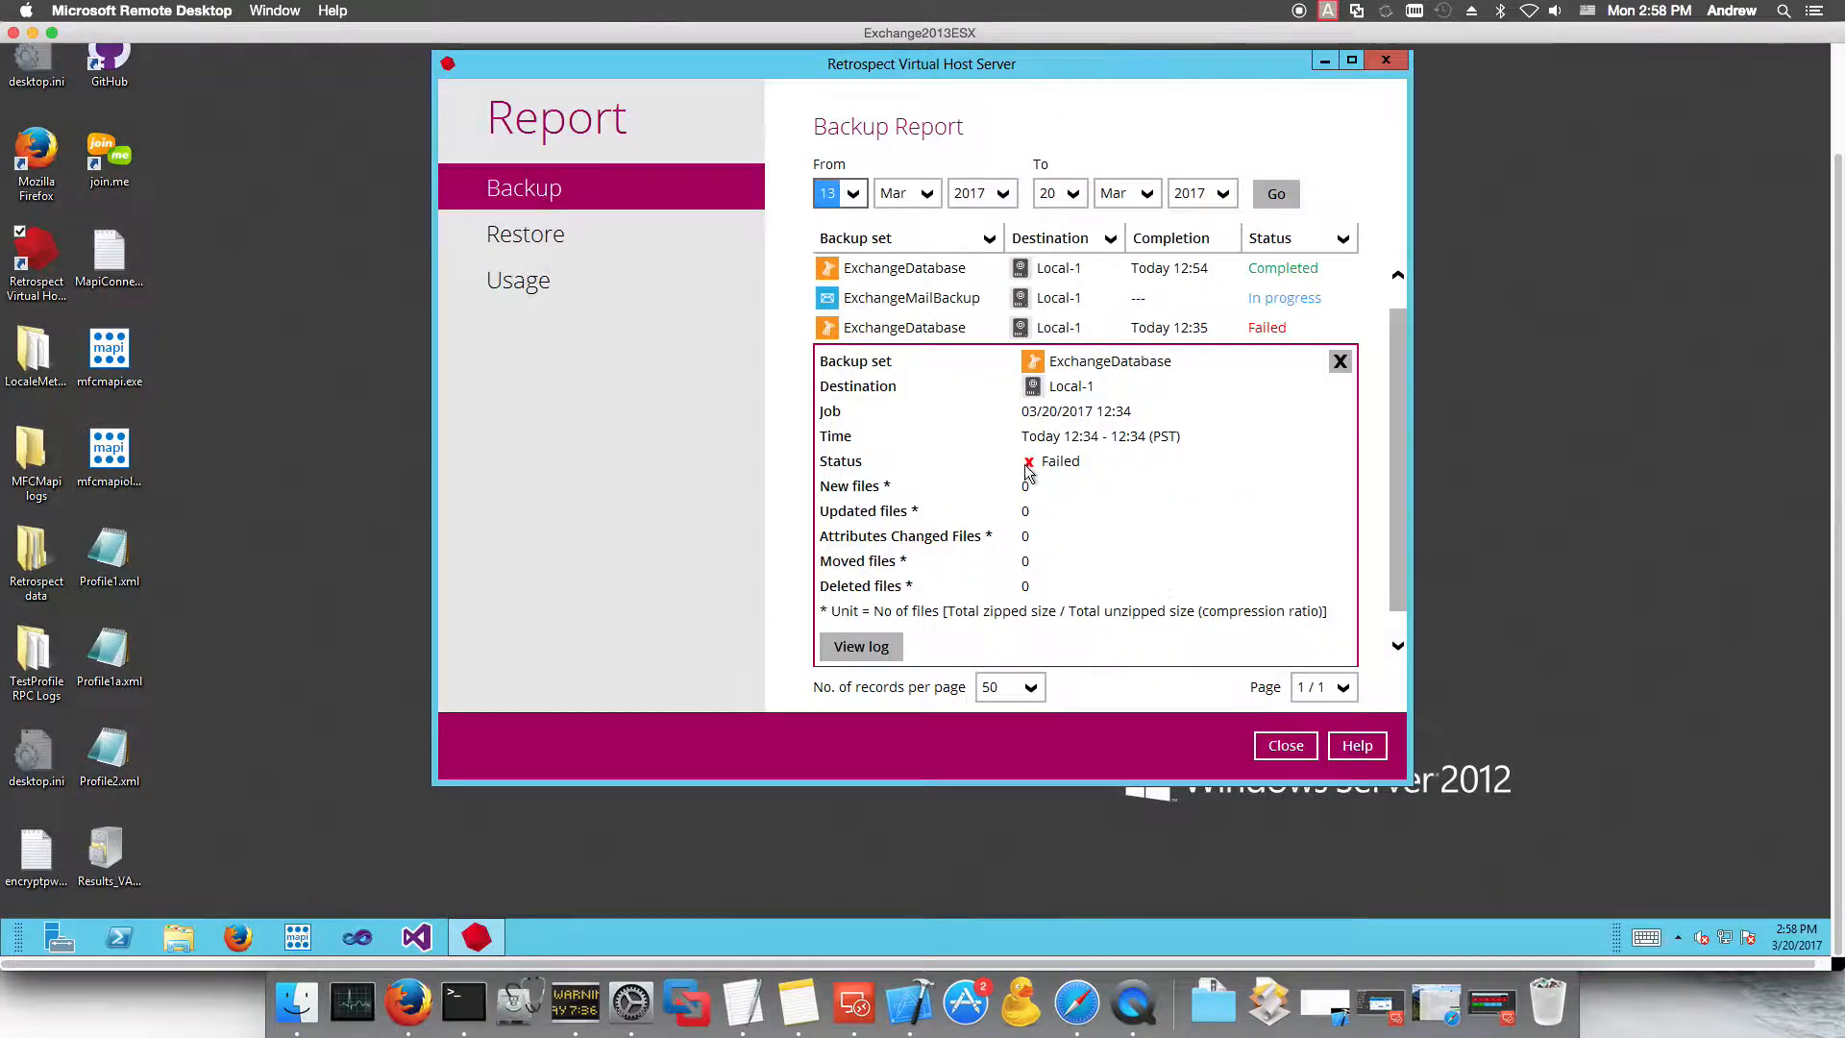
Step: Review the log of the most recent ExchangeDatabase job, 03/20/2017 12:54, through to its end, and close it
click(1076, 270)
click(870, 559)
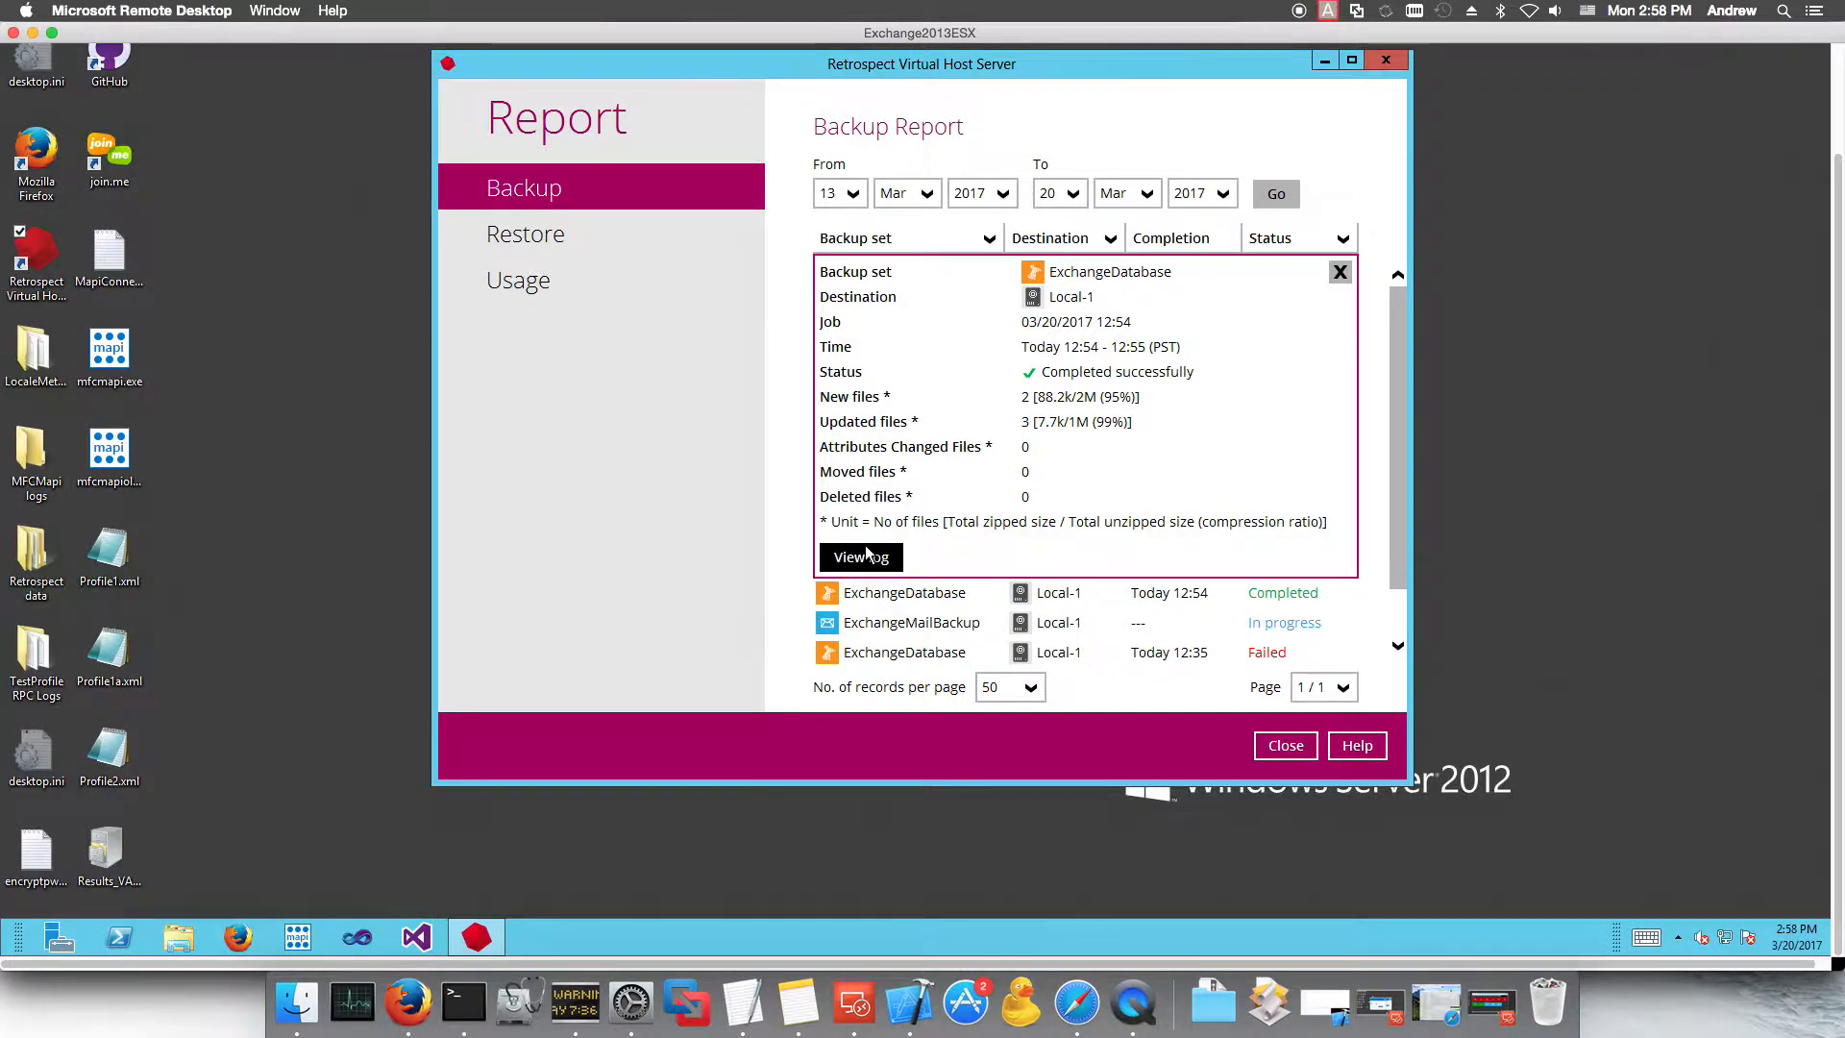
drag(1351, 296, 1353, 481)
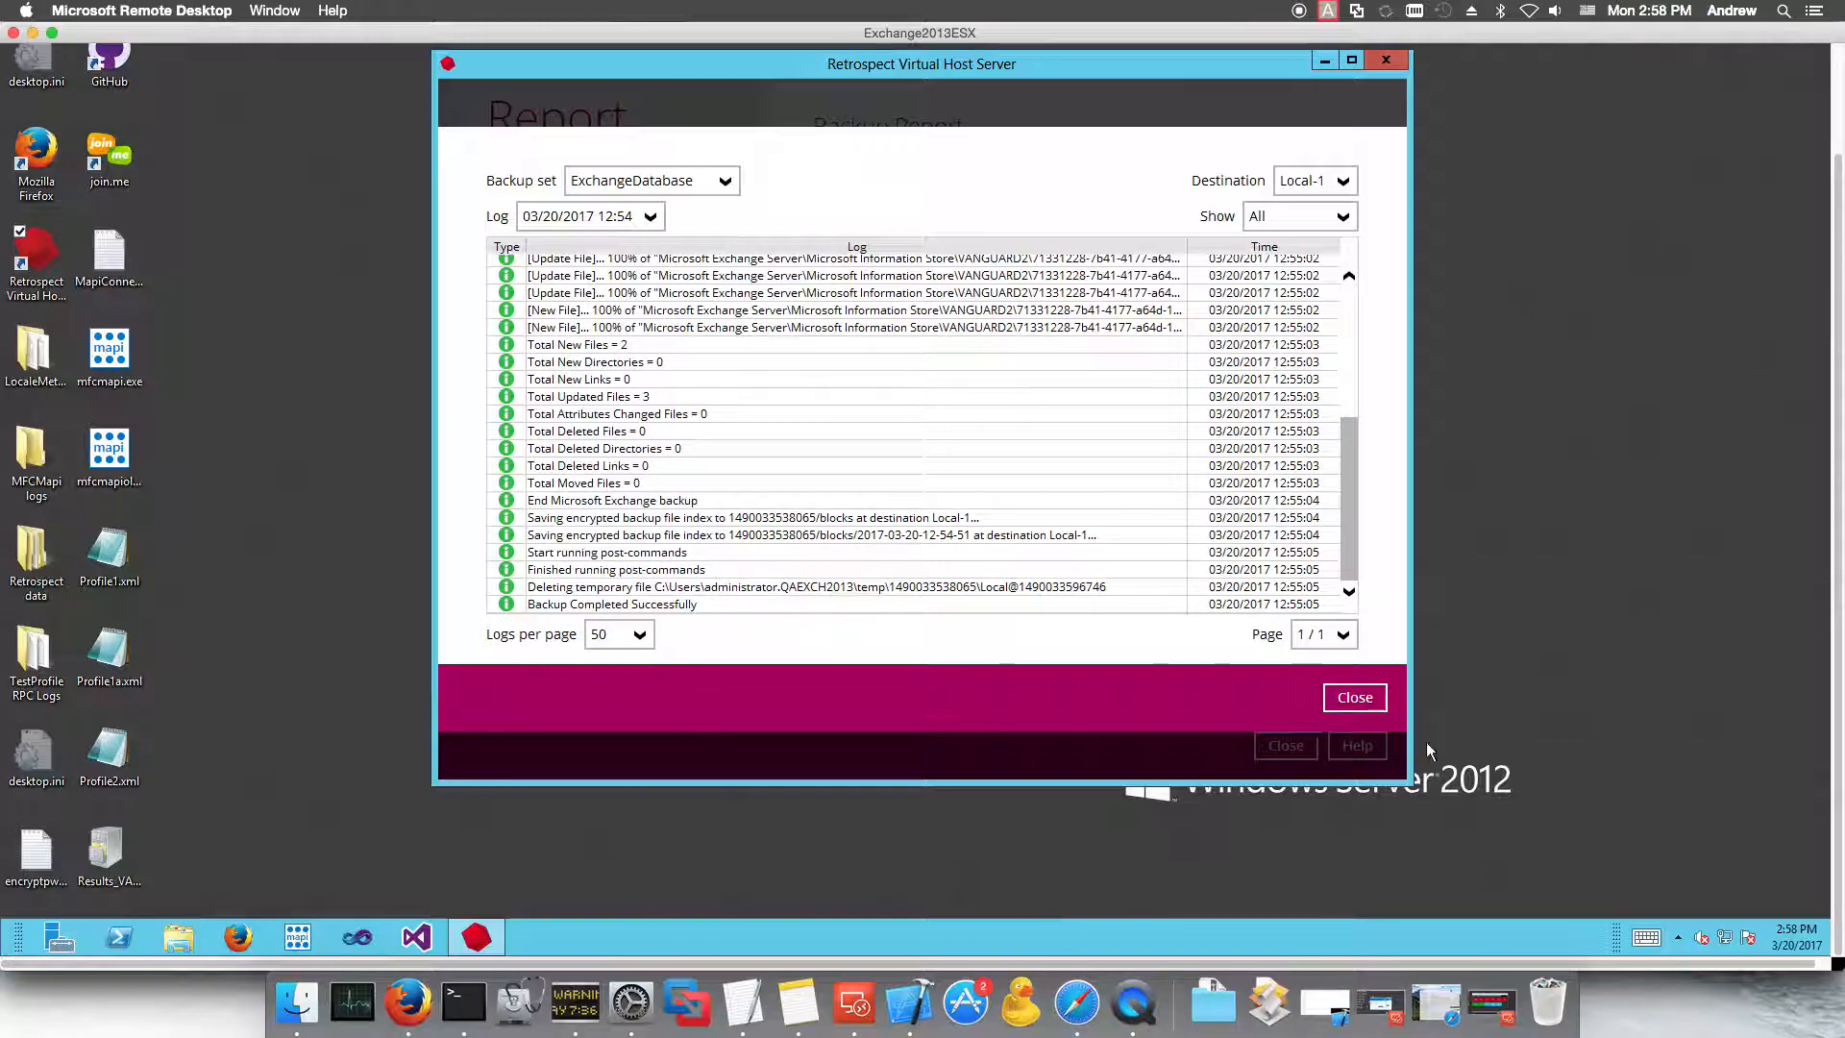
click(1360, 703)
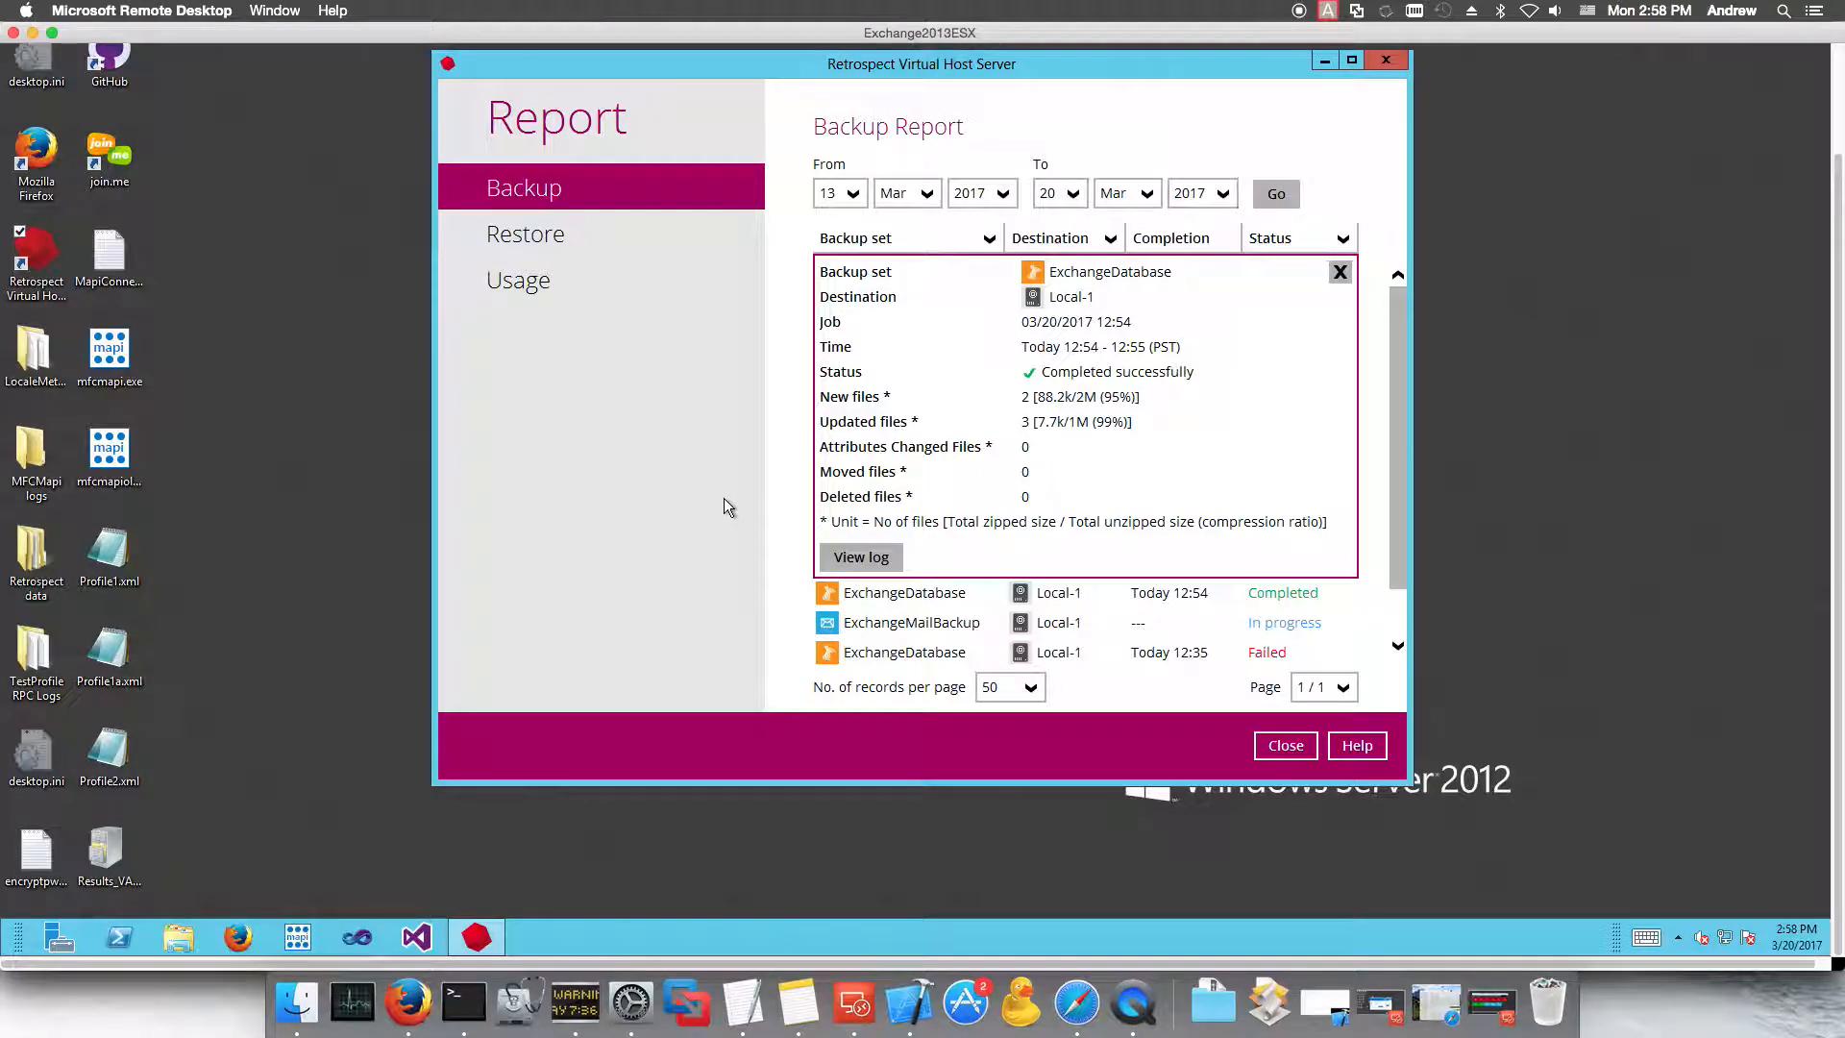
Step: Leave the report and start a restore of the ExchangeDatabase backup set from the Local-1 destination at F:\Retrospect
click(1271, 748)
click(593, 456)
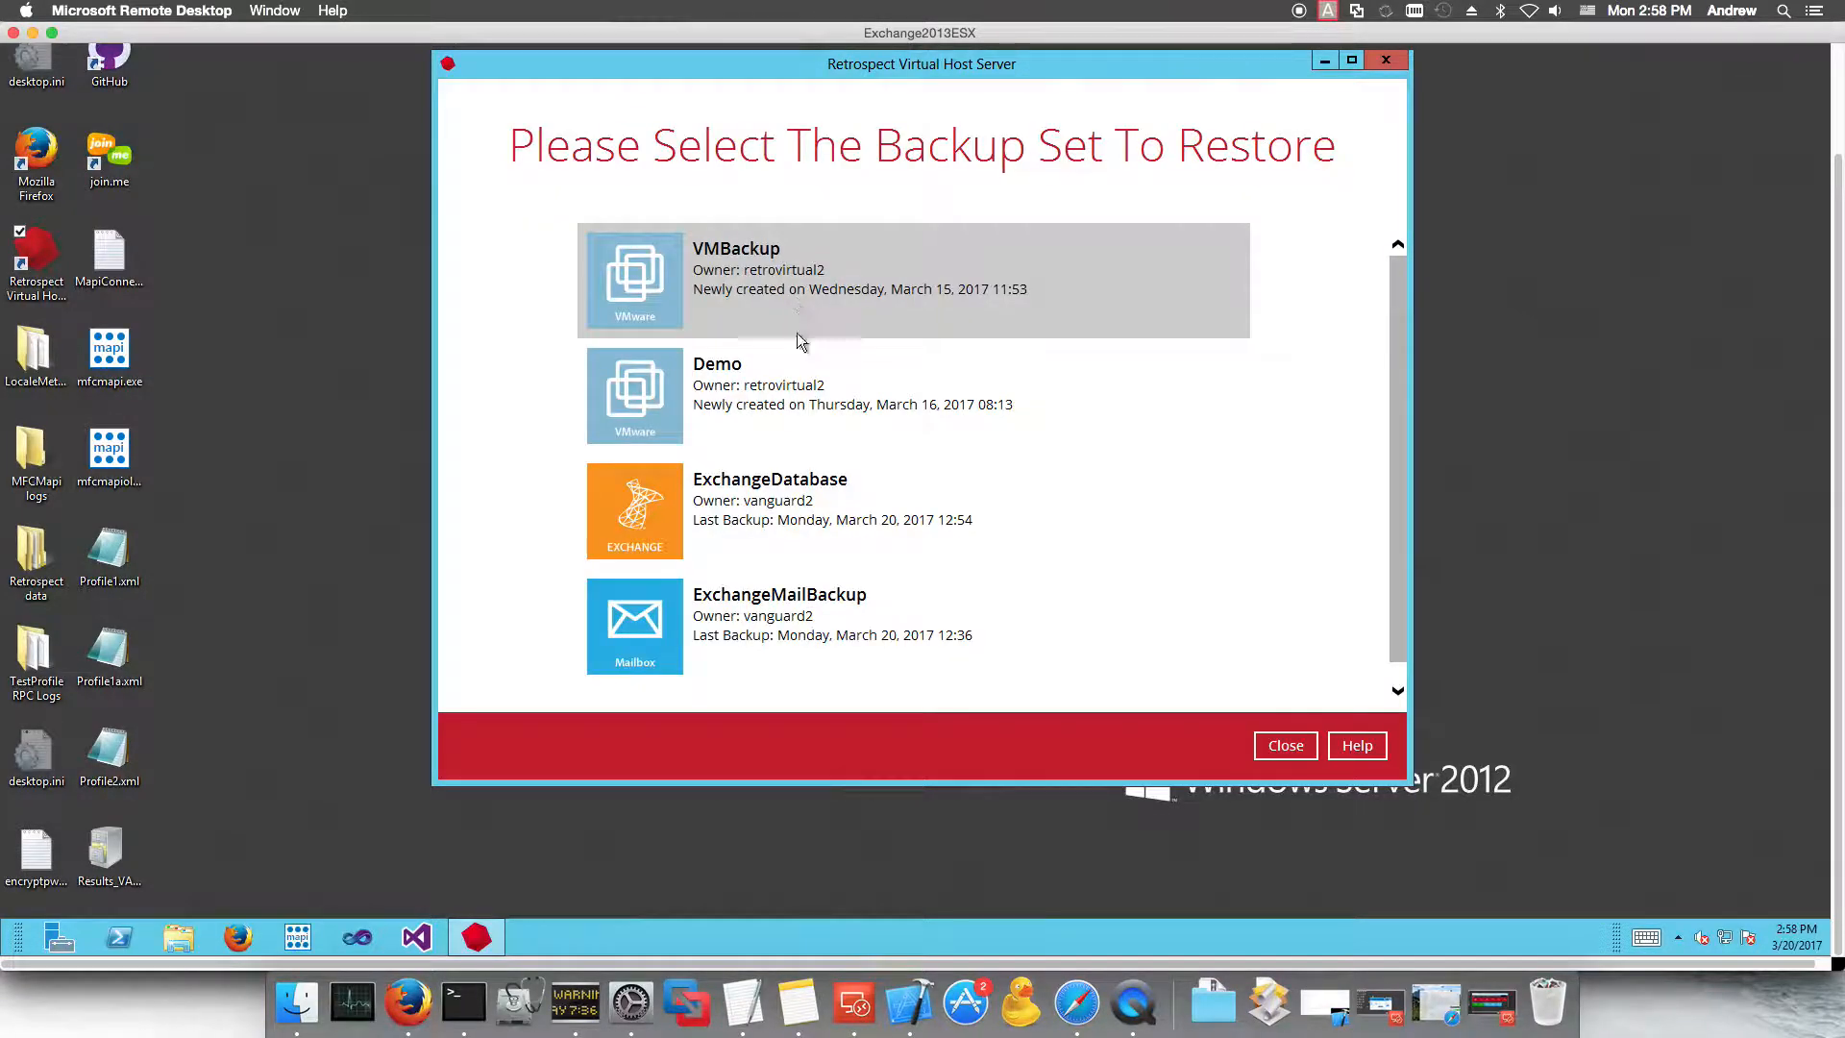
click(790, 488)
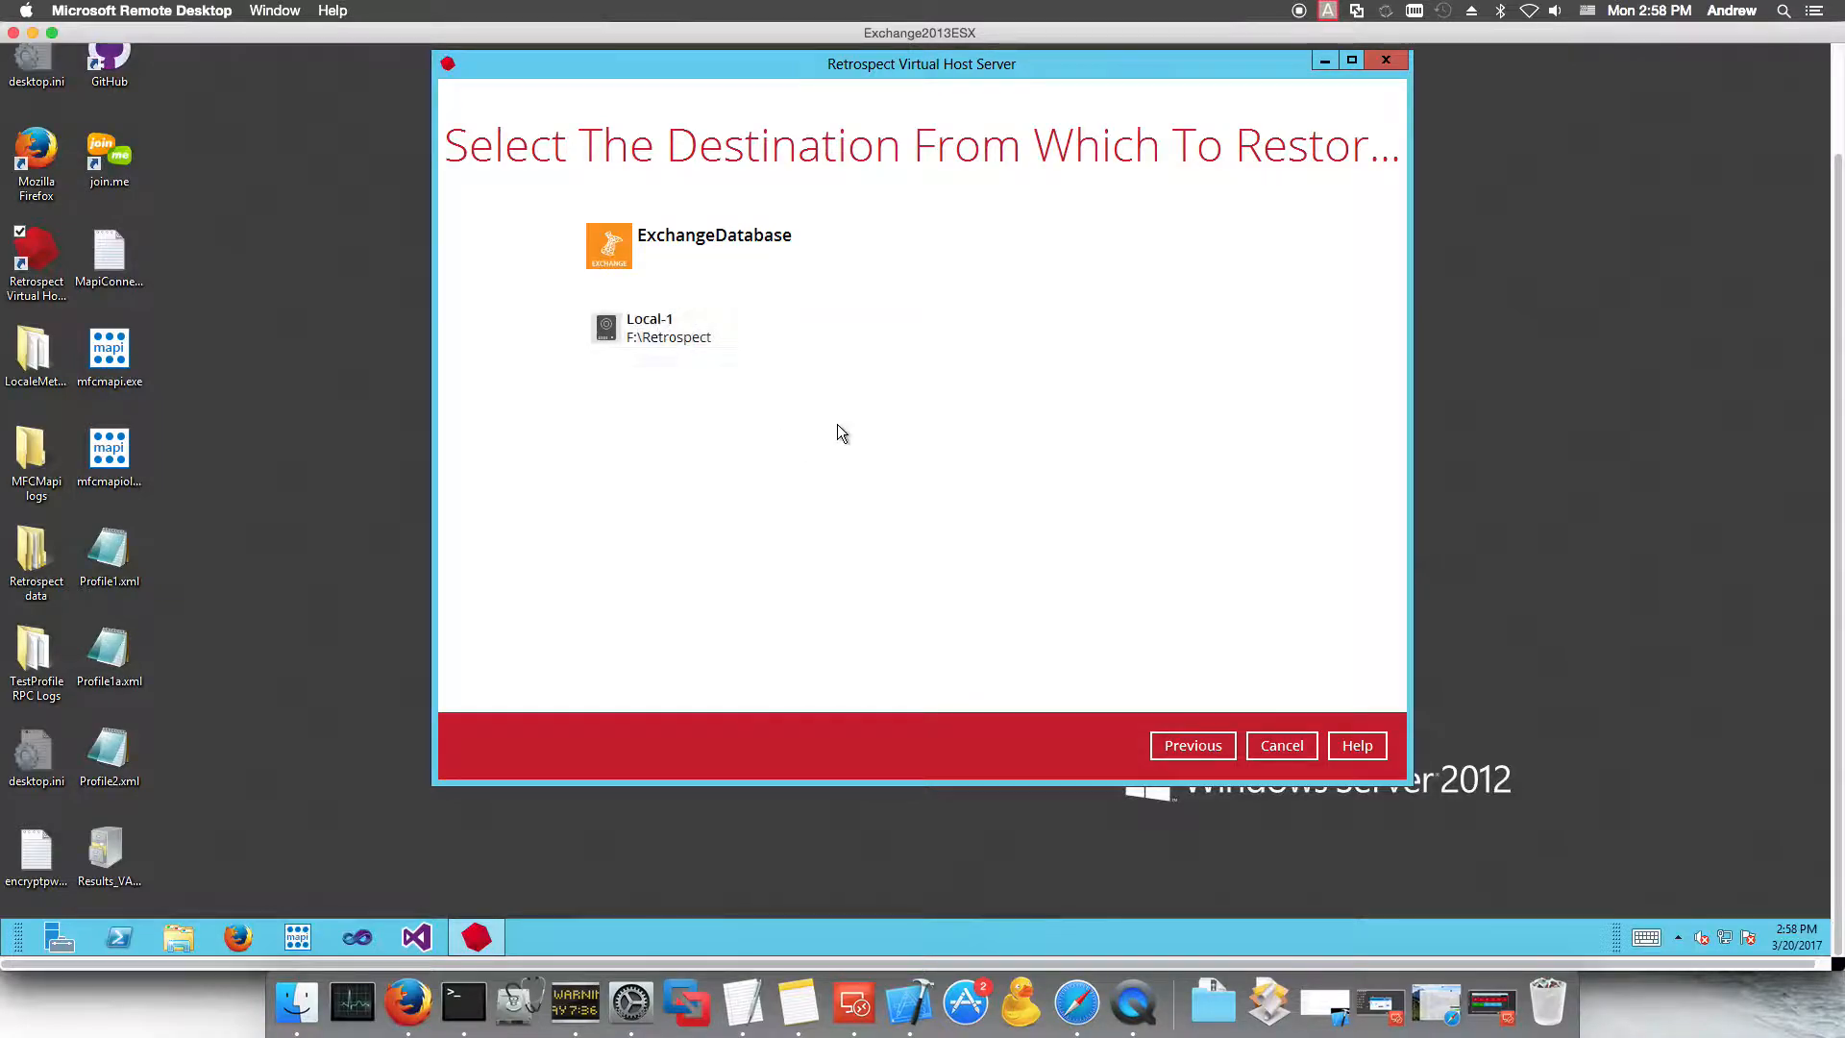
click(650, 327)
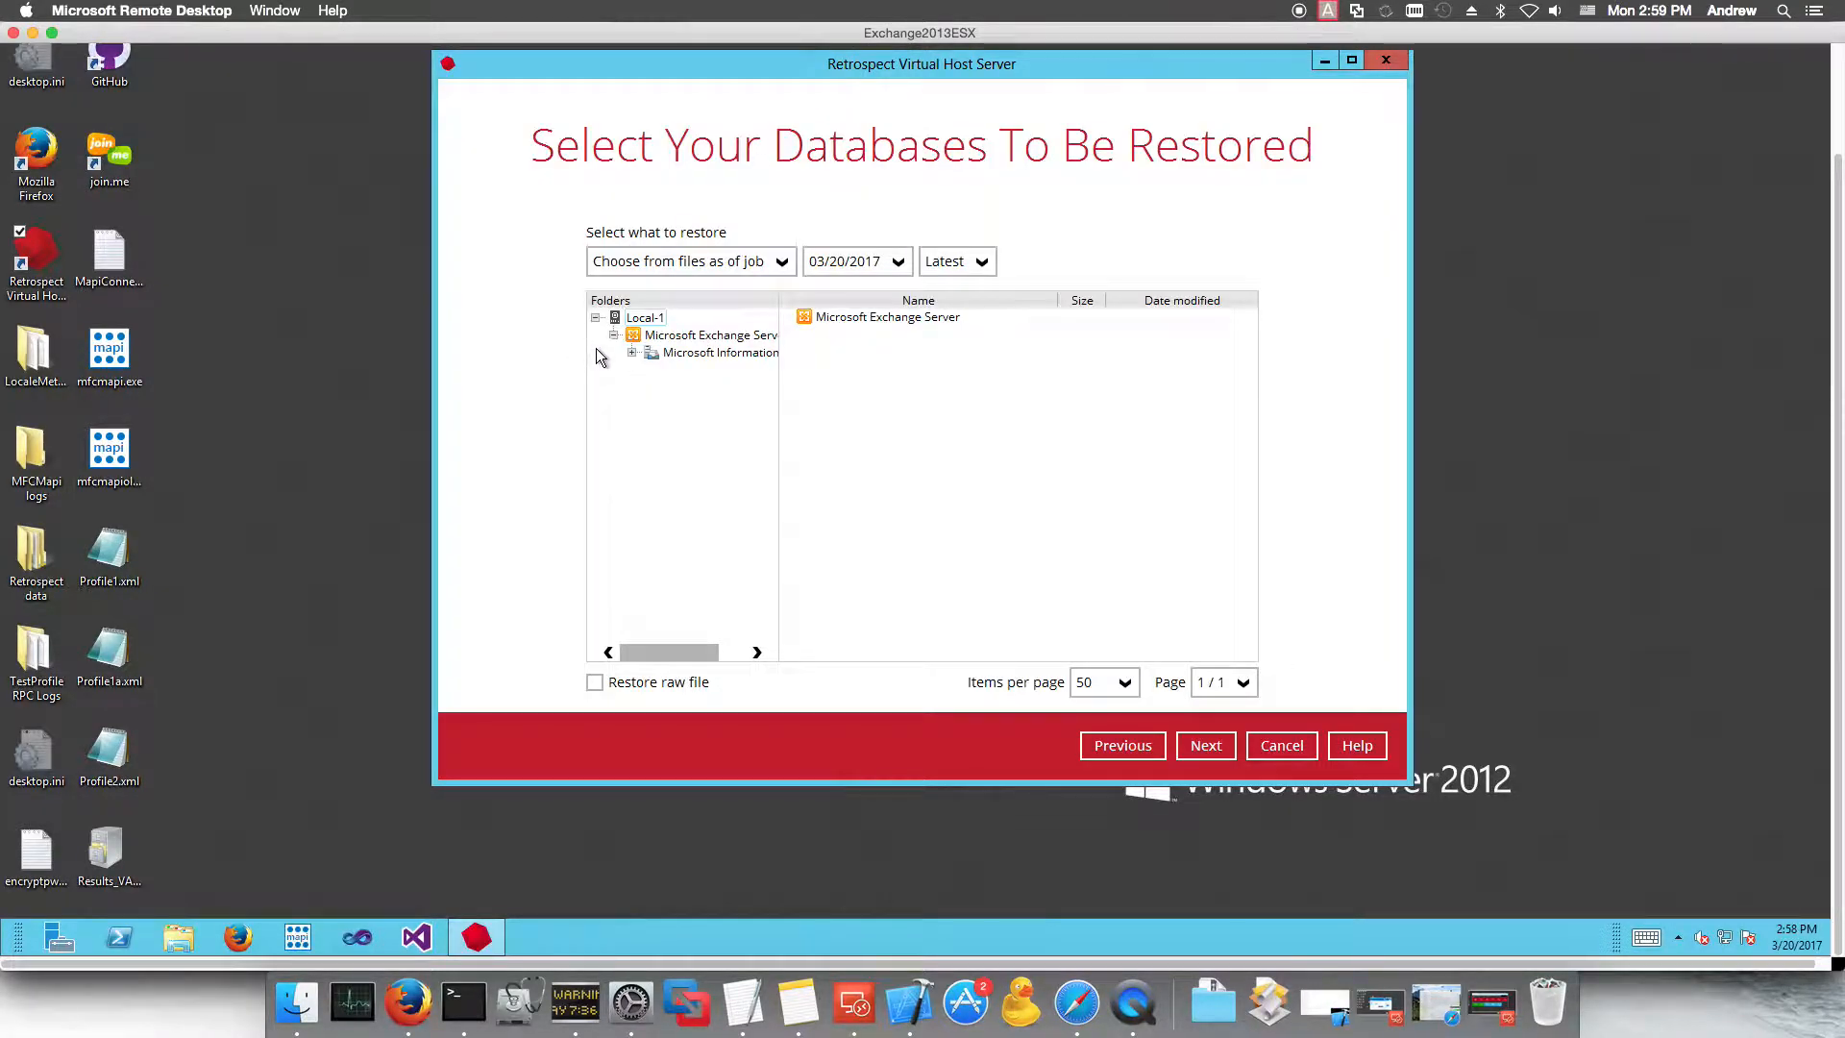
Step: Expand the Microsoft Information Store down to VANGUARD2's database and check which job dates and times can be restored
click(631, 353)
click(650, 370)
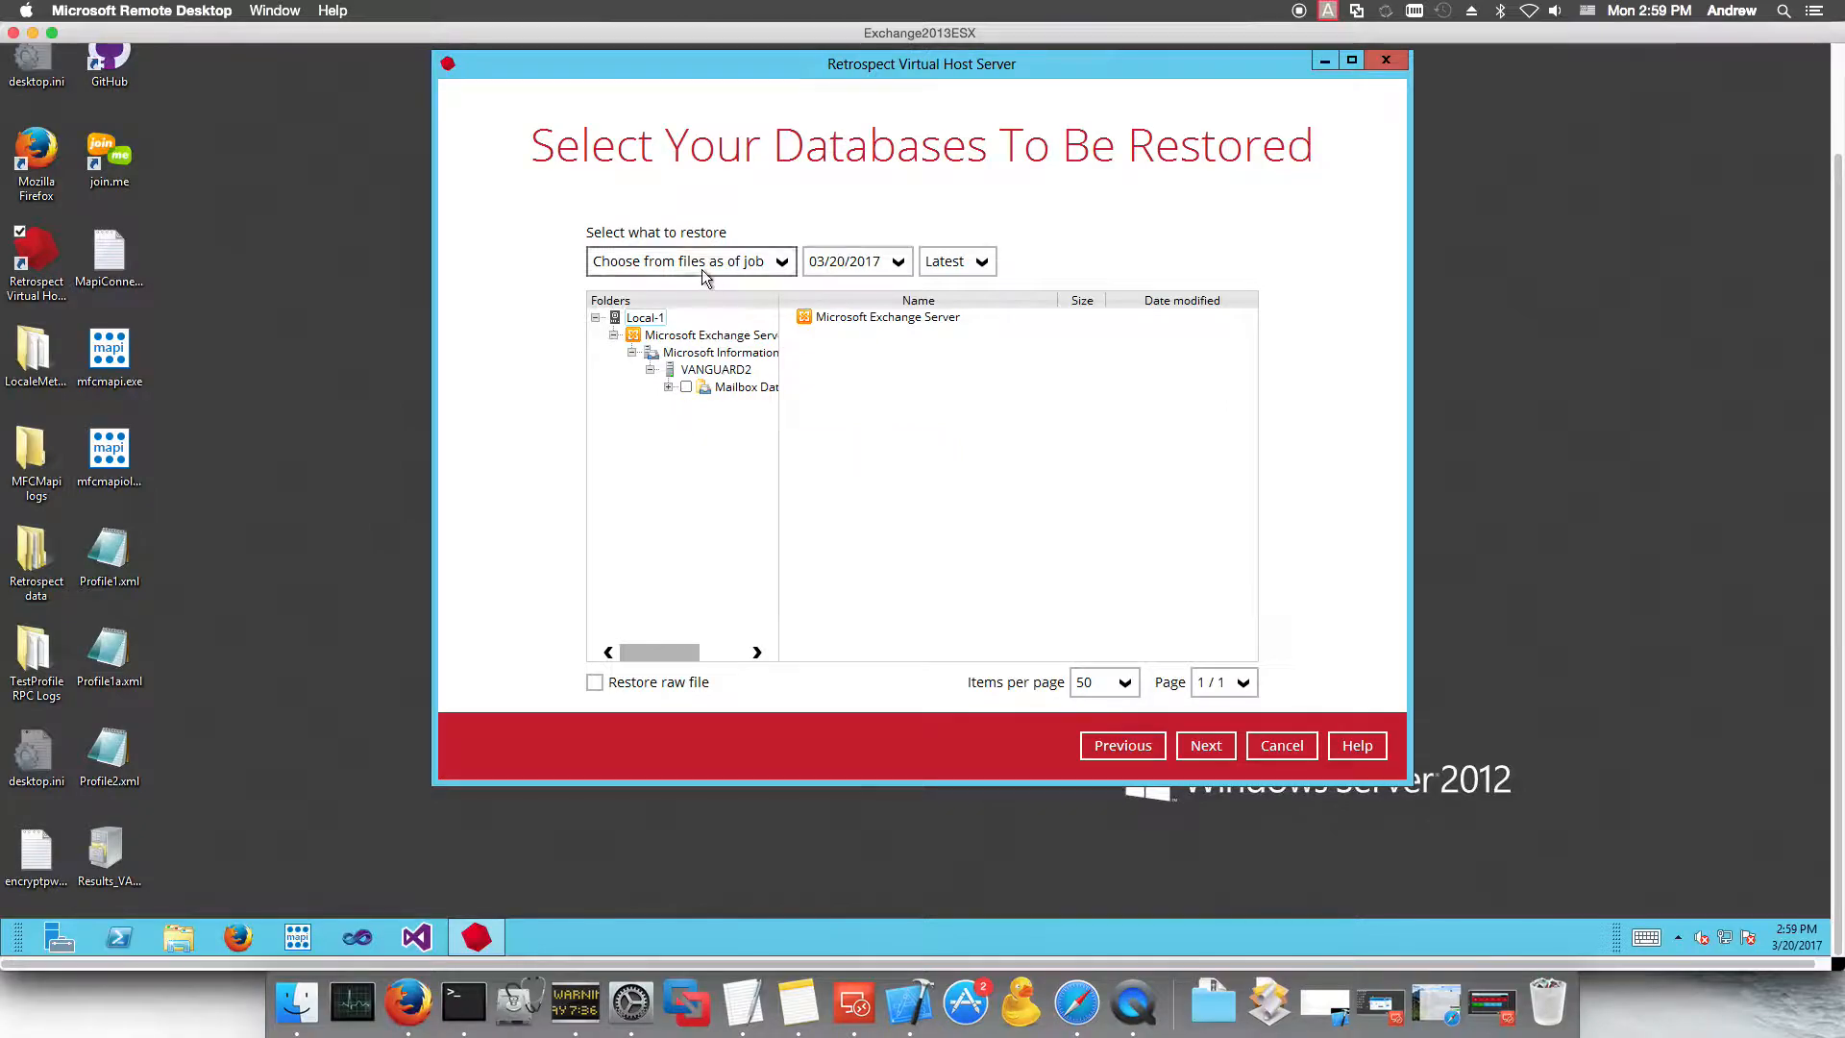
click(895, 261)
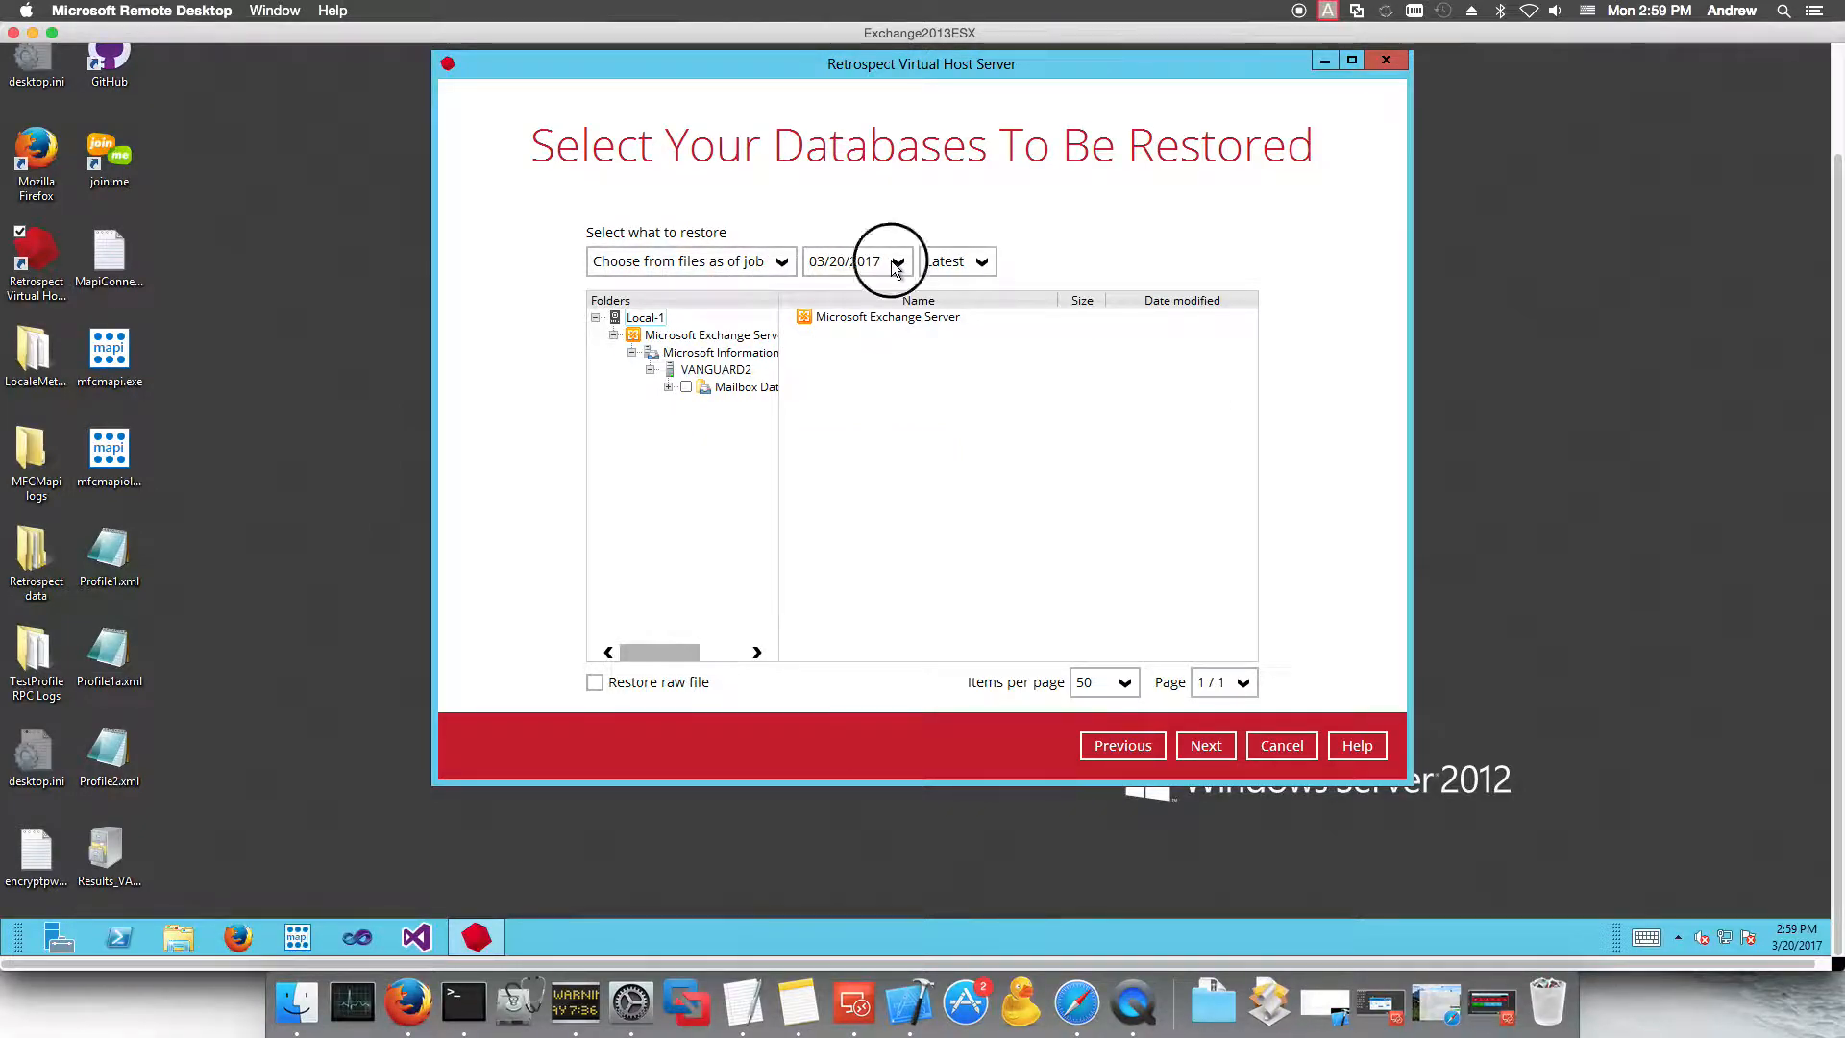
click(895, 263)
click(896, 266)
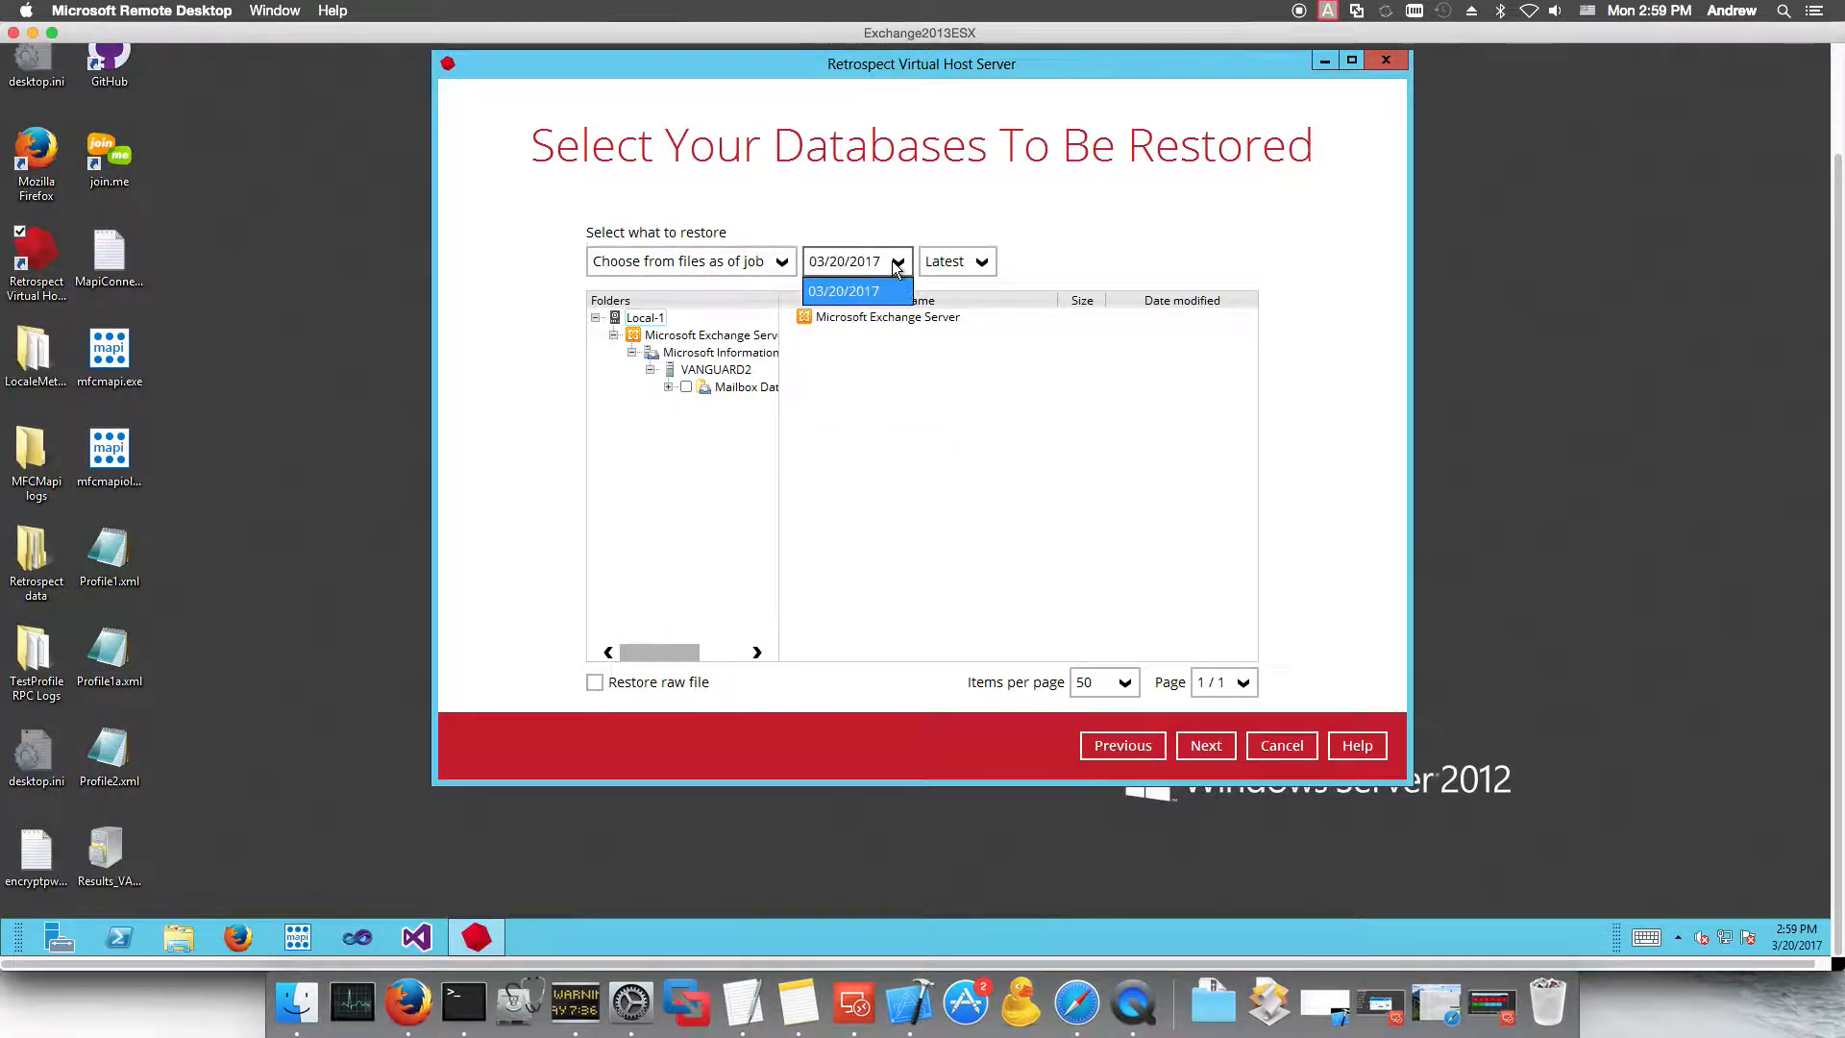
click(896, 266)
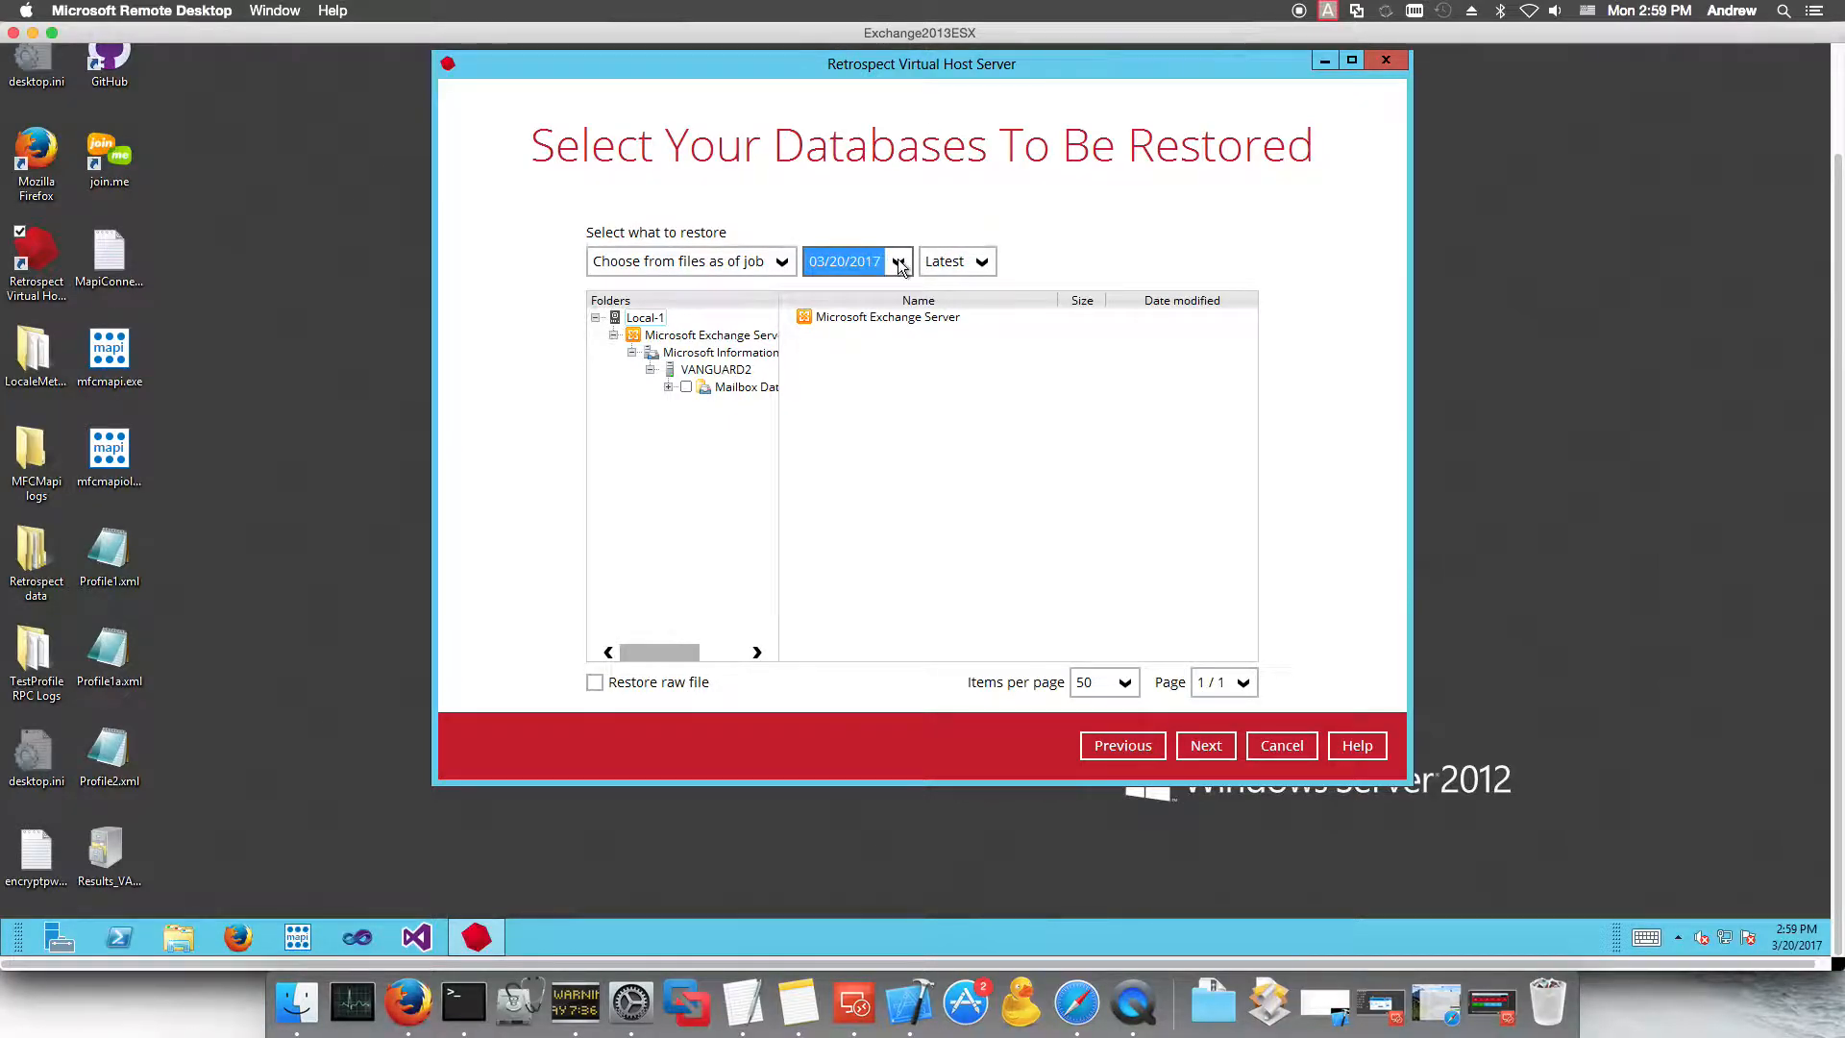
click(972, 267)
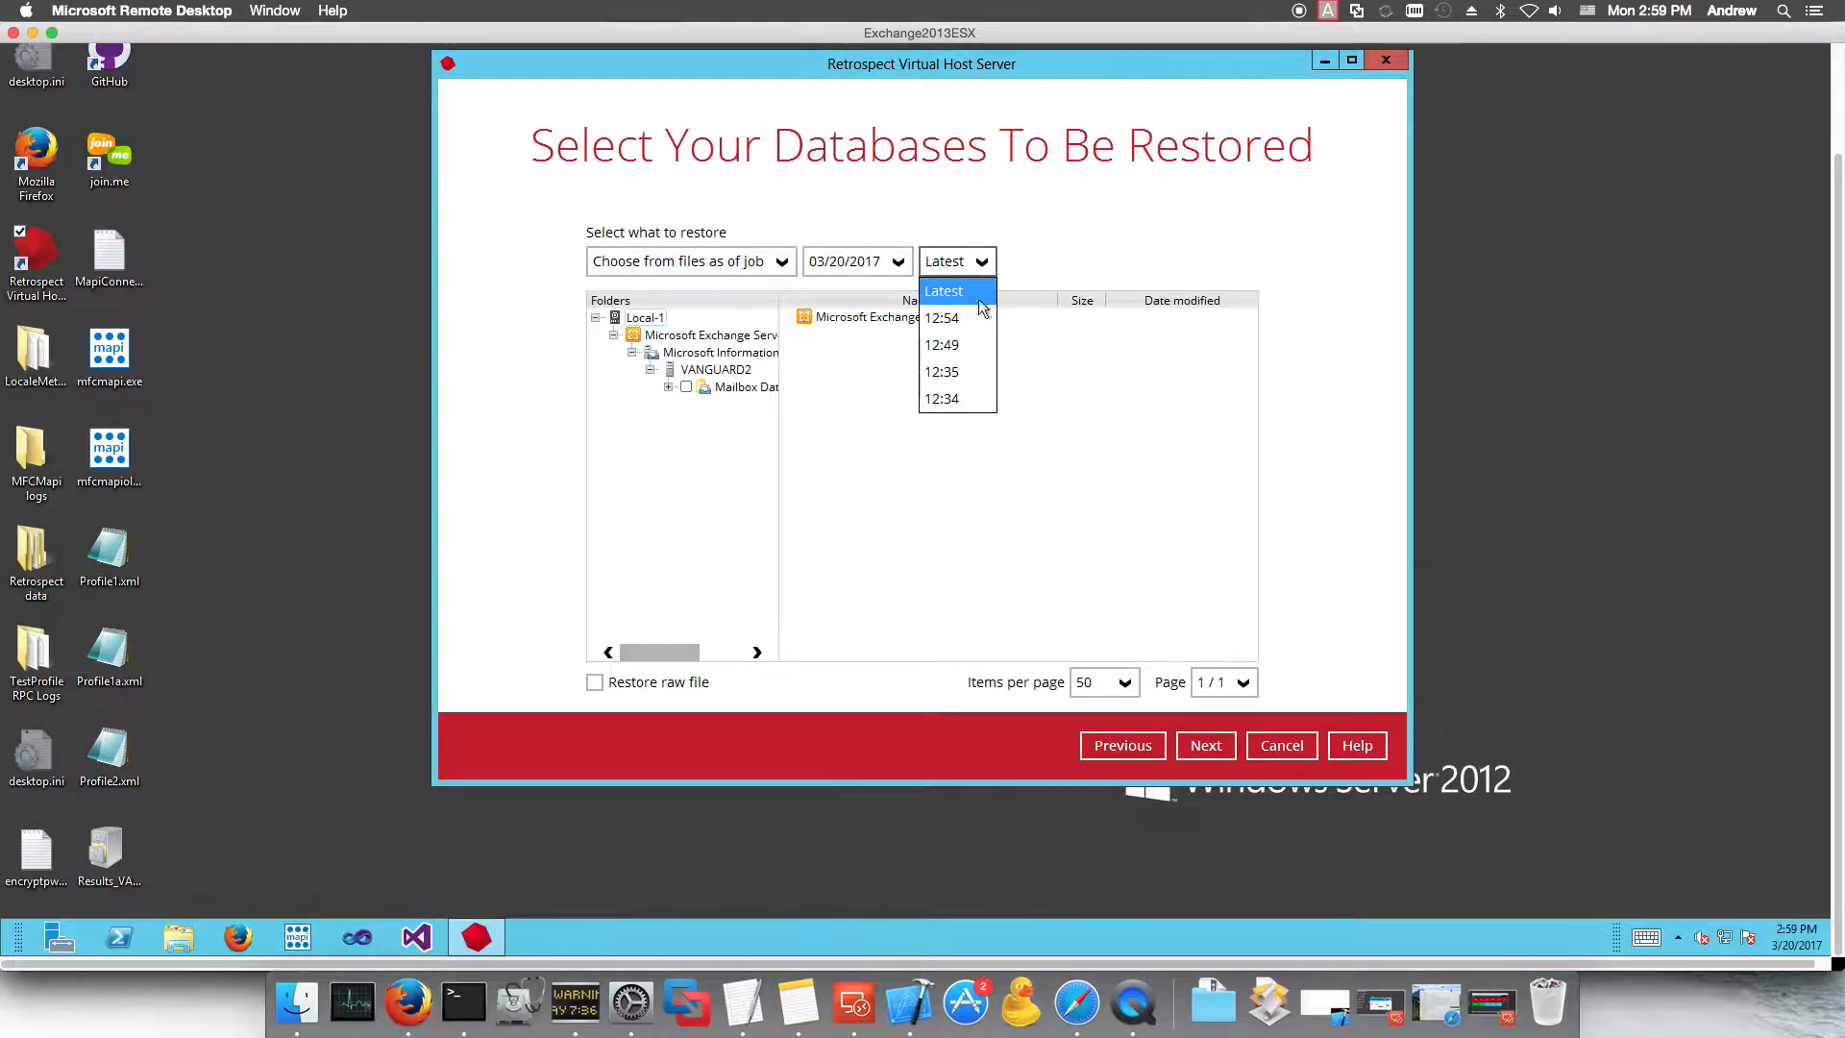
click(985, 265)
Step: Browse the backed-up files of the mailbox database under VANGUARD2, select that database for restore, and proceed to the restore location
click(668, 387)
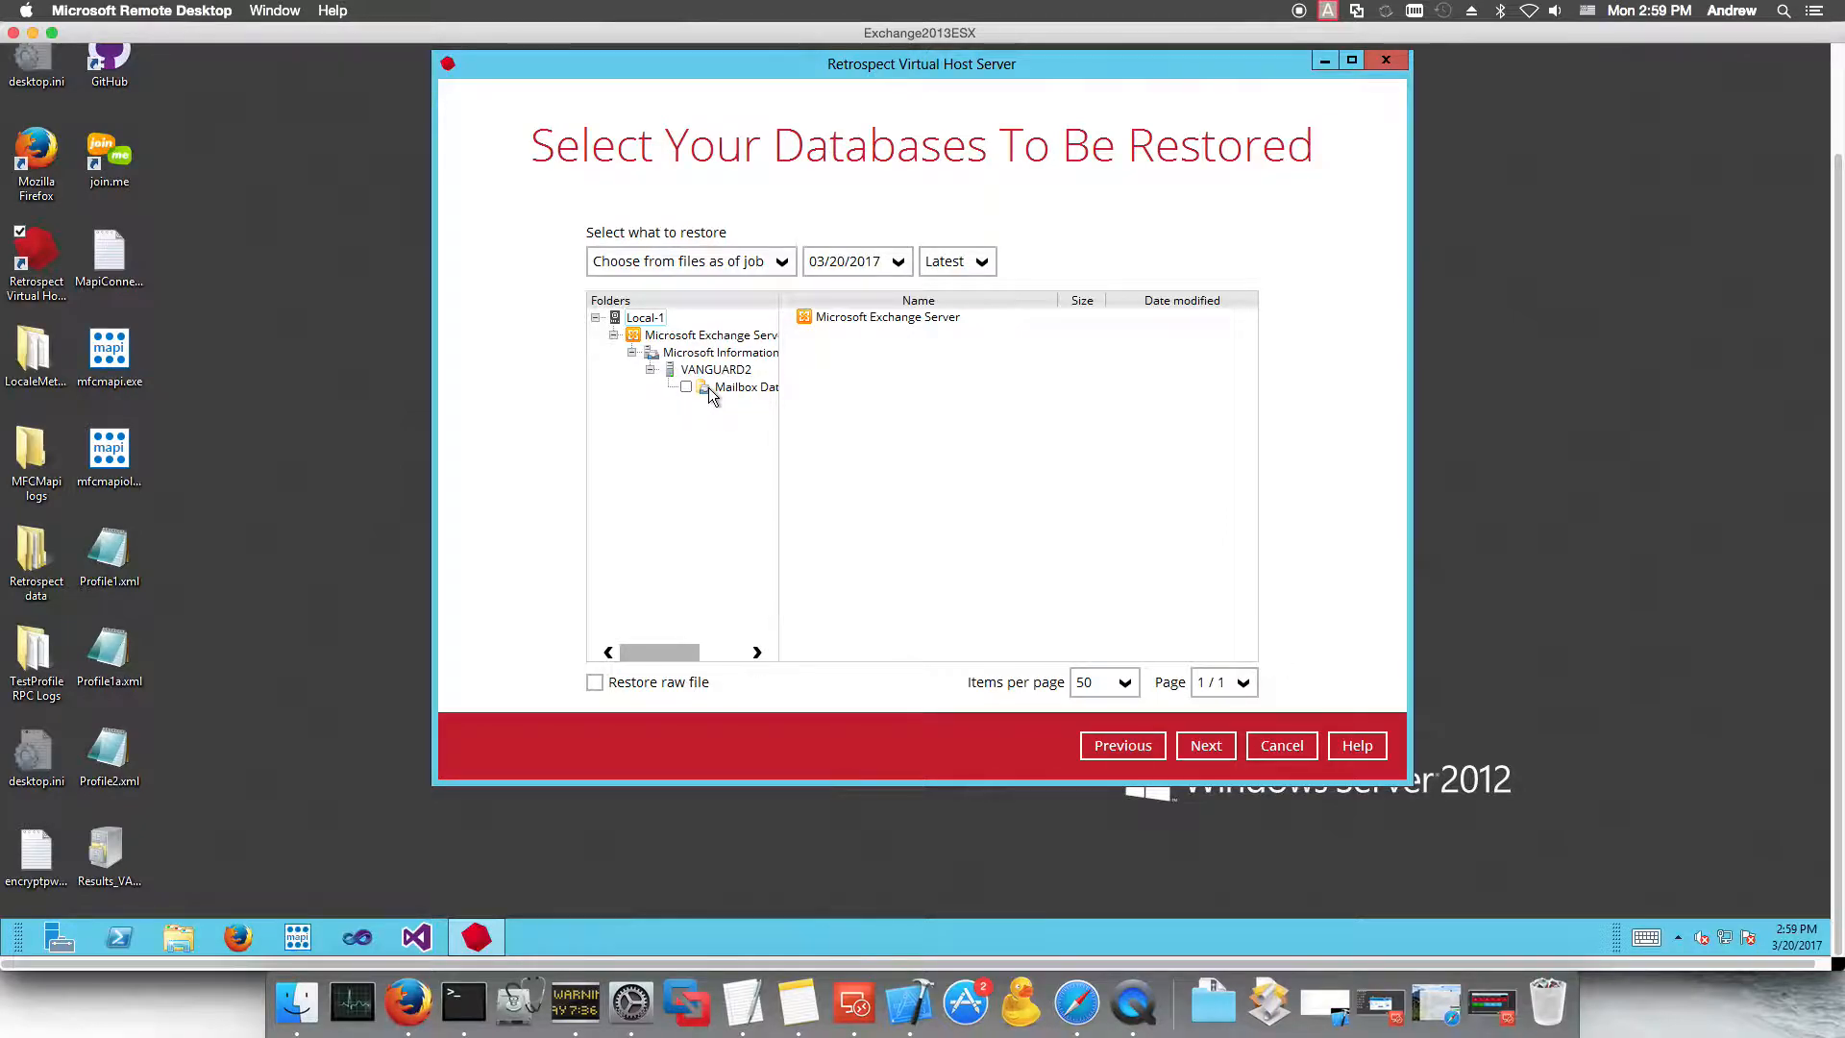
click(711, 392)
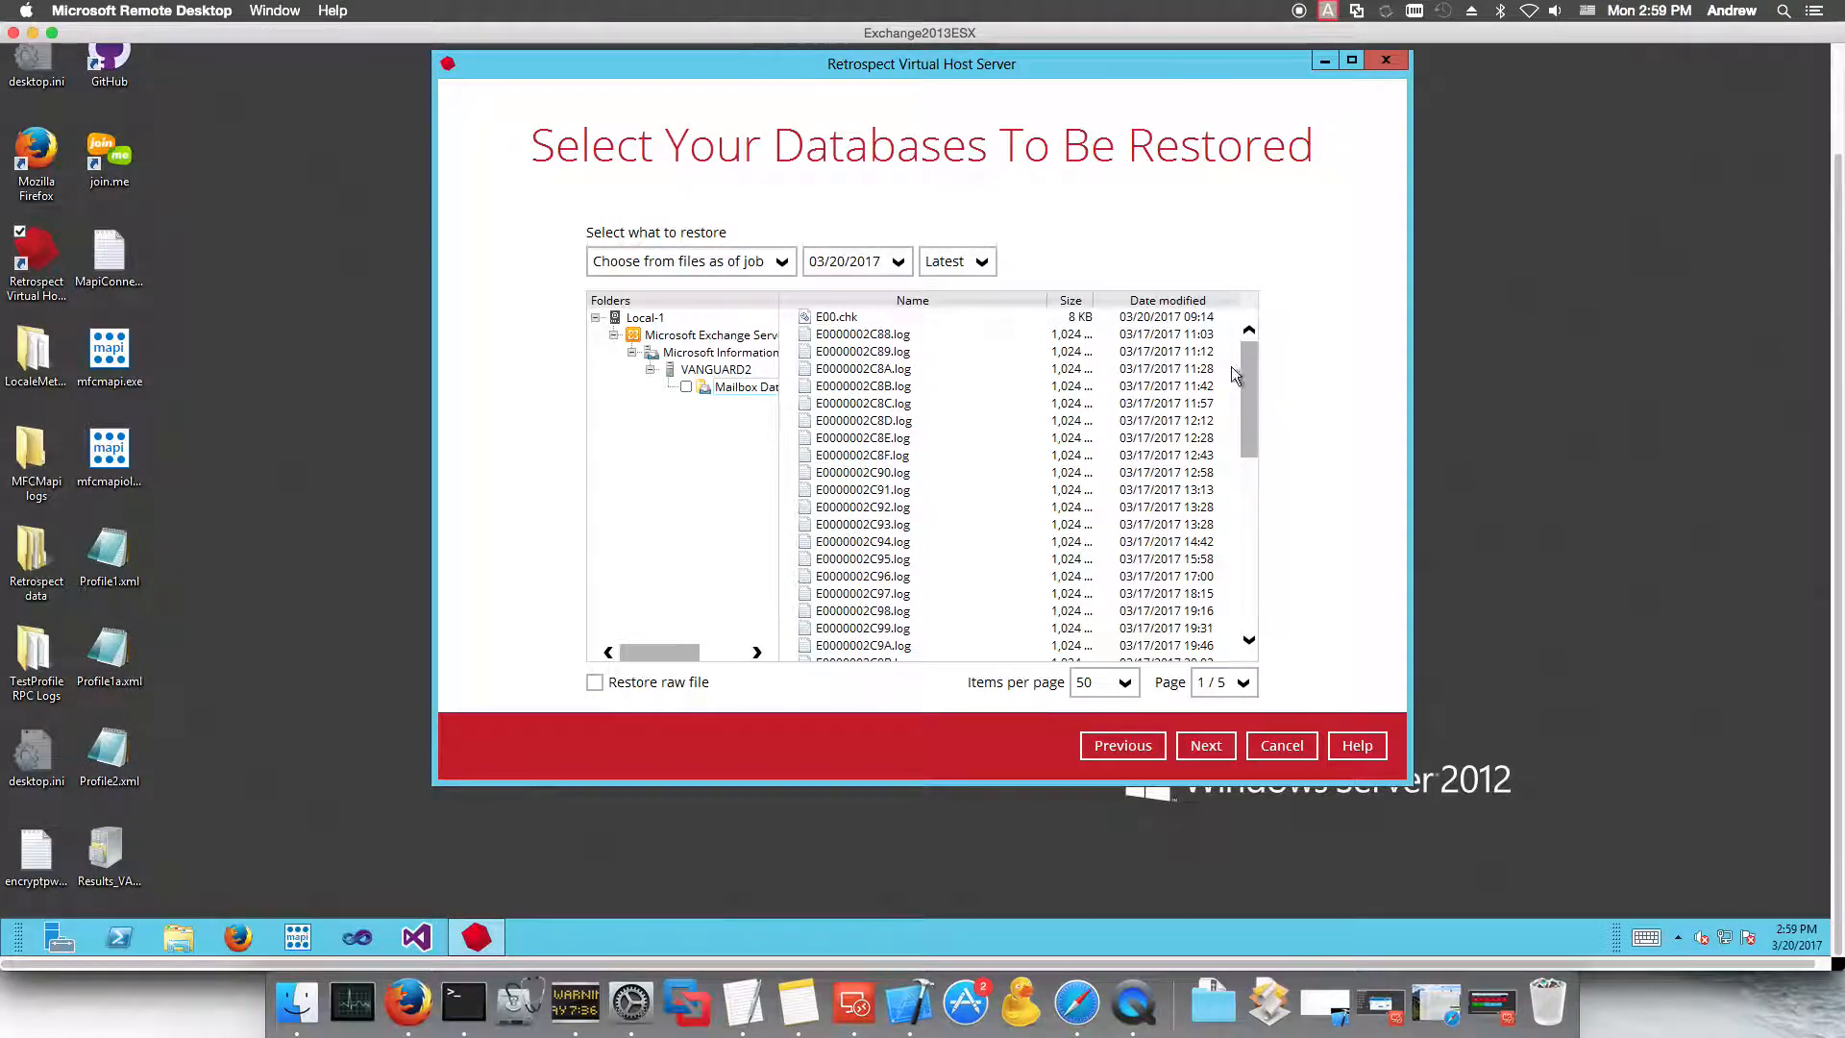
mouse_move(1247, 360)
mouse_down()
mouse_move(1236, 581)
mouse_move(1253, 367)
mouse_move(1219, 349)
mouse_up()
click(686, 387)
click(1205, 742)
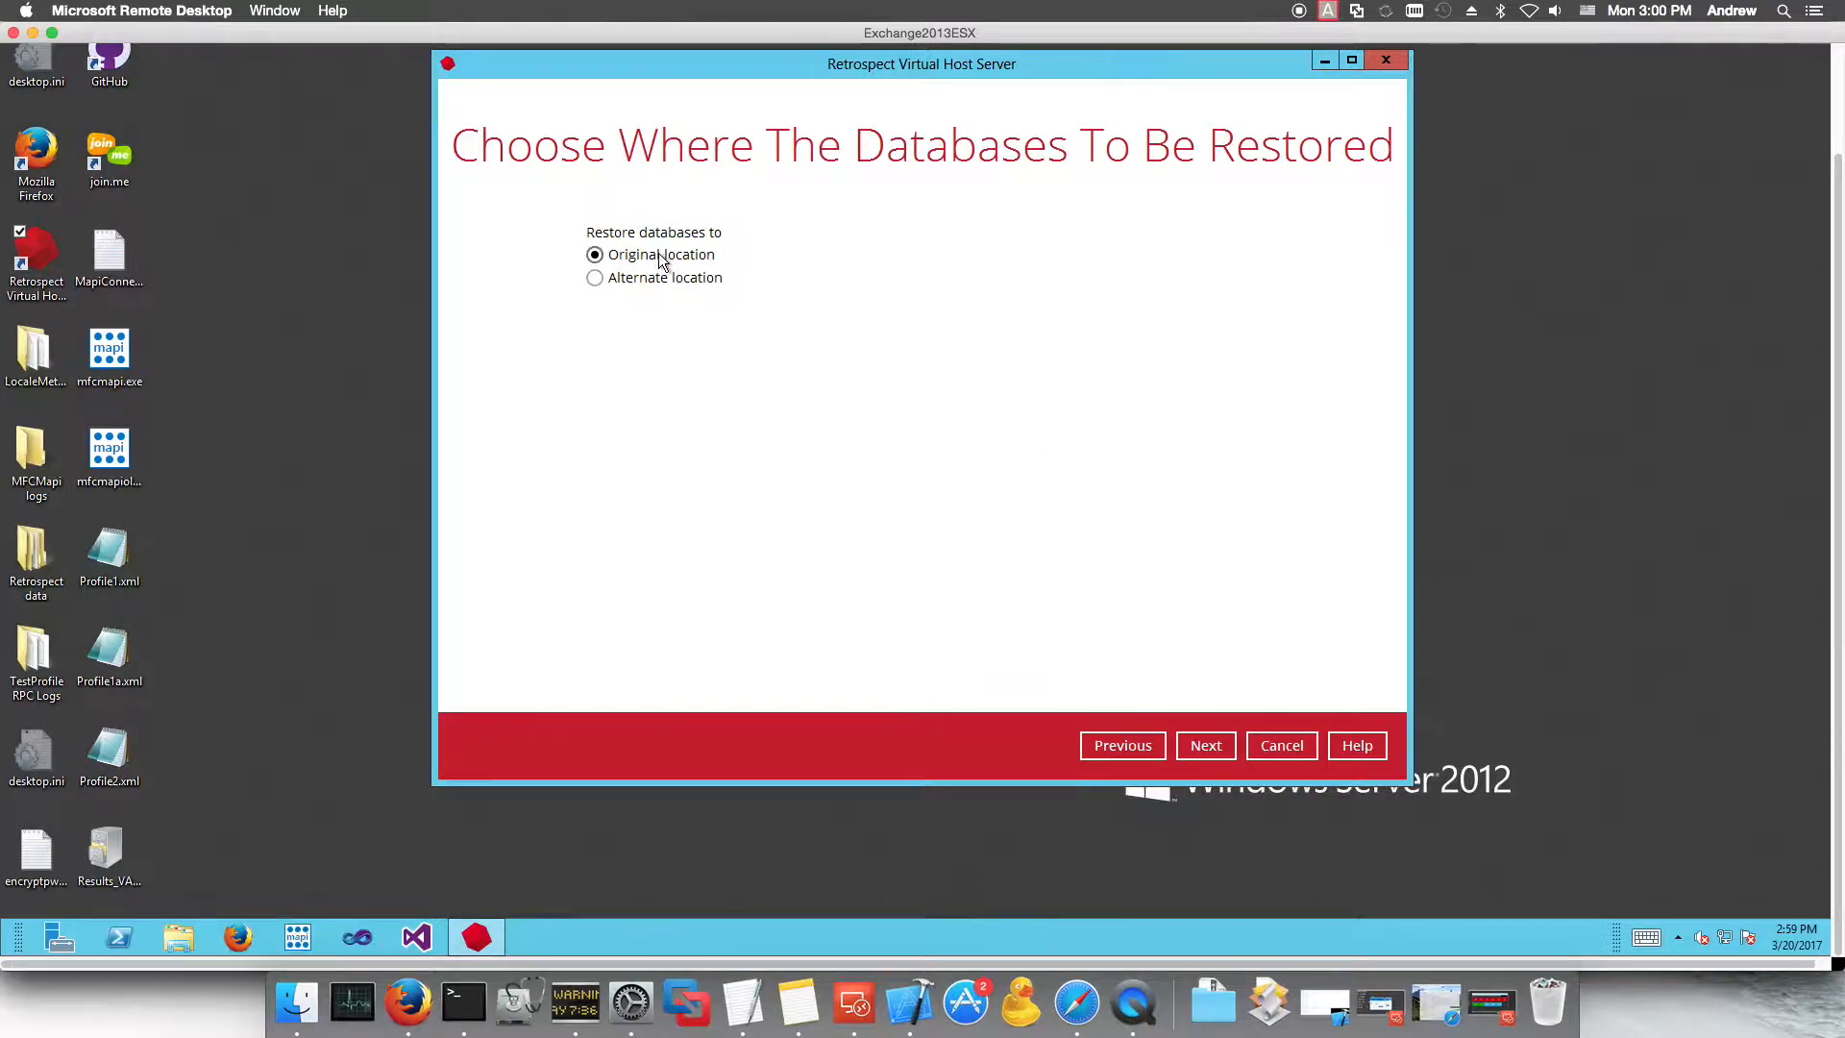
Step: Keep the original location as the restore target, check the temporary directory setting, and cancel the restore
click(1206, 745)
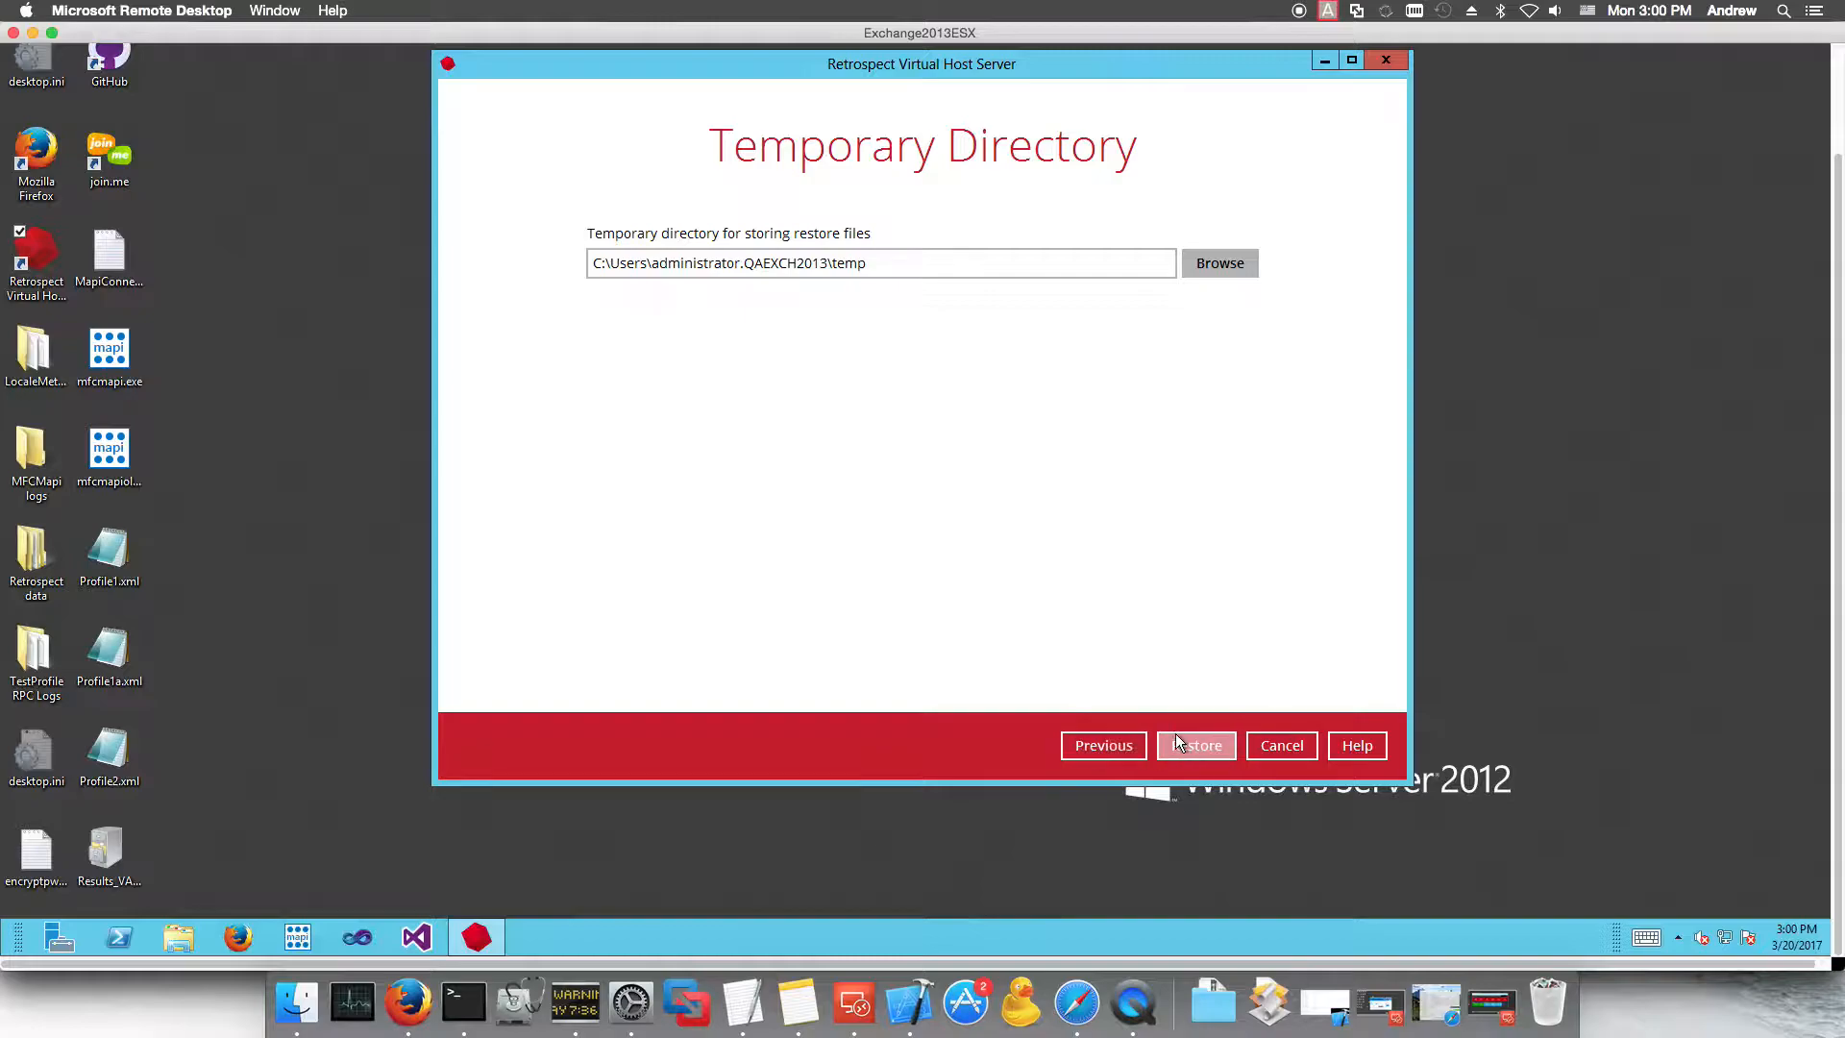
click(1266, 745)
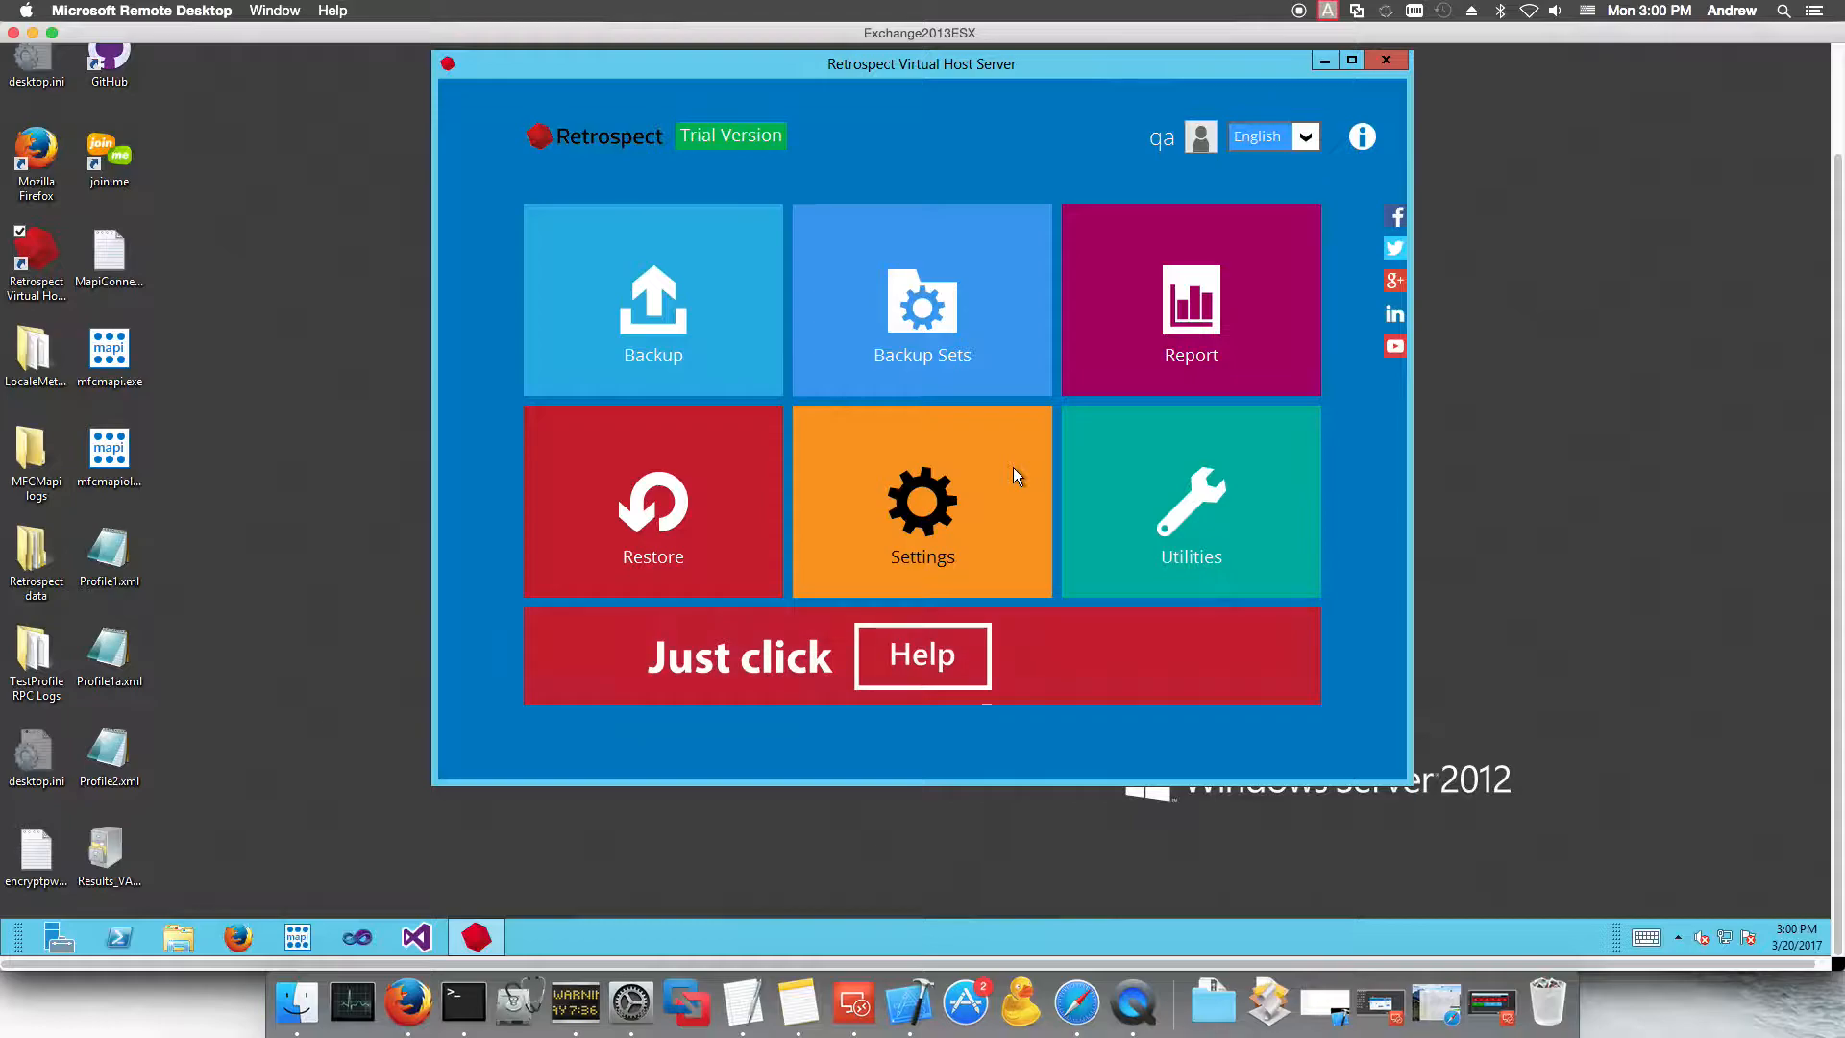
Step: Start a new backup set named BackupSet-1 of type MS Exchange Mail Level Backup for Microsoft Exchange Server 2013
click(885, 306)
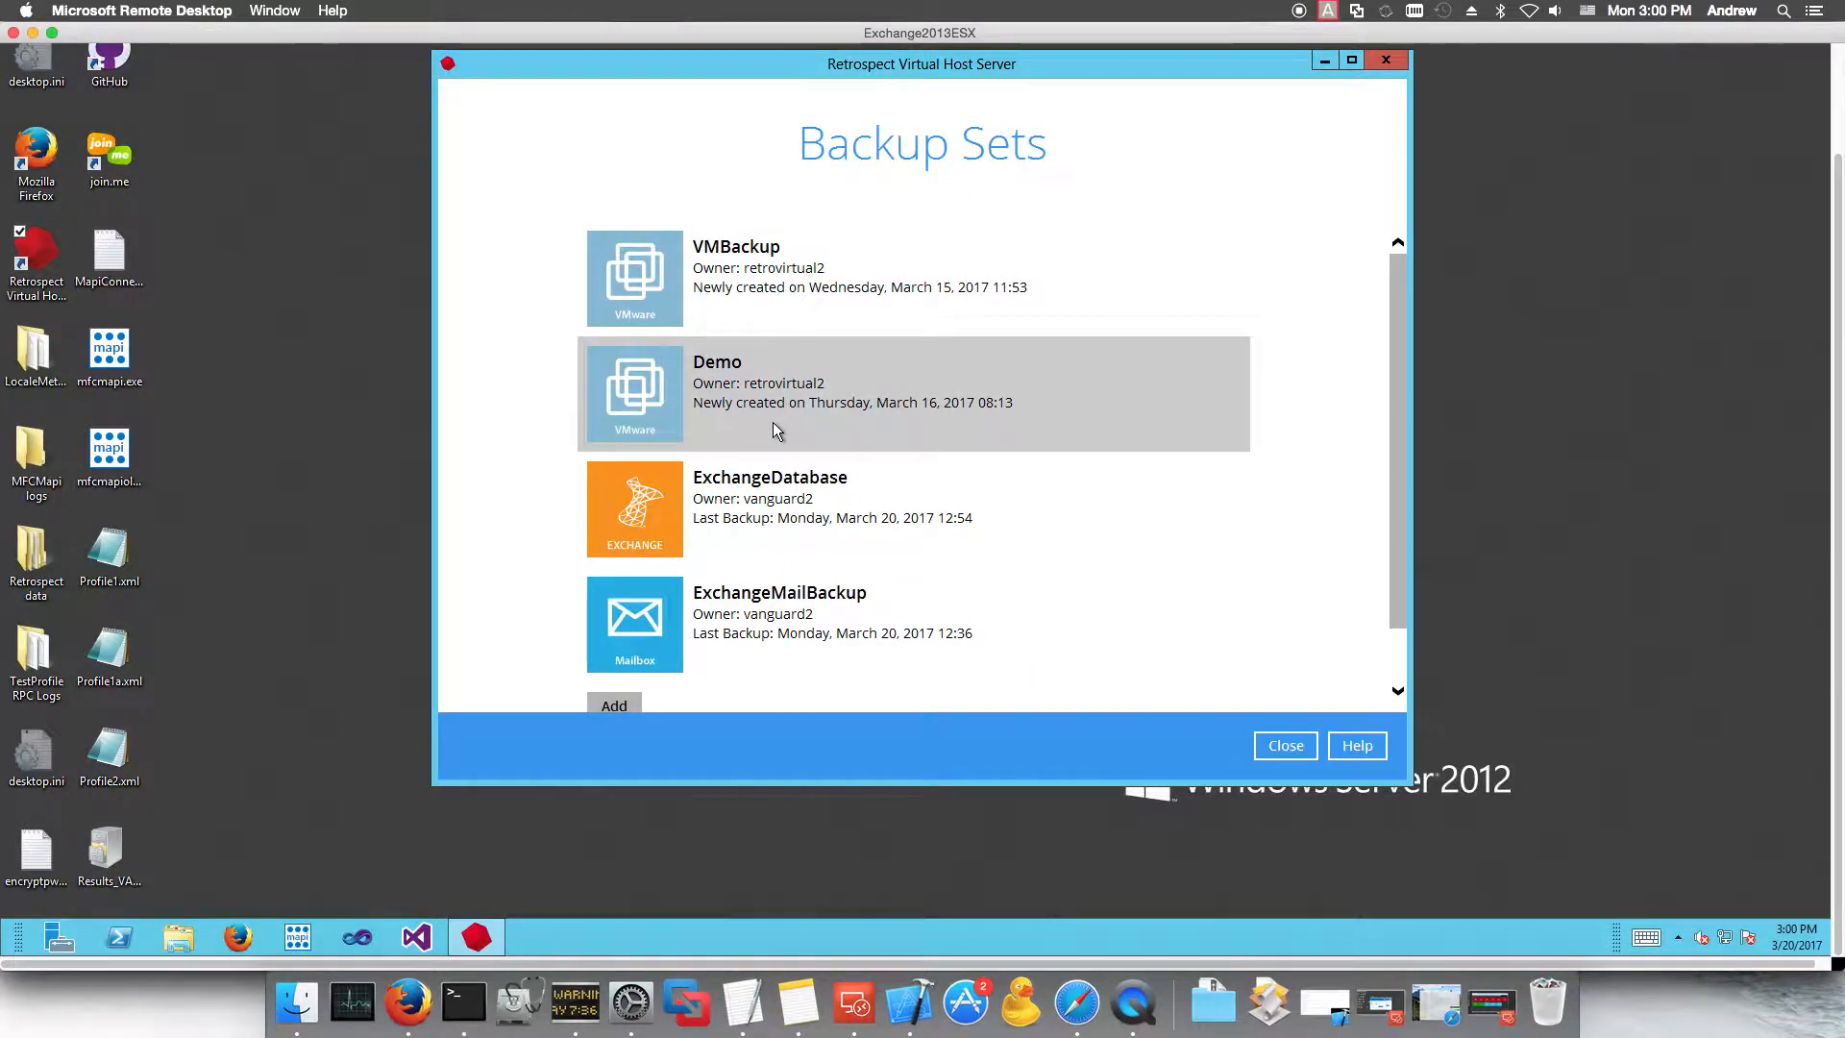
scroll(773, 431, down, 1)
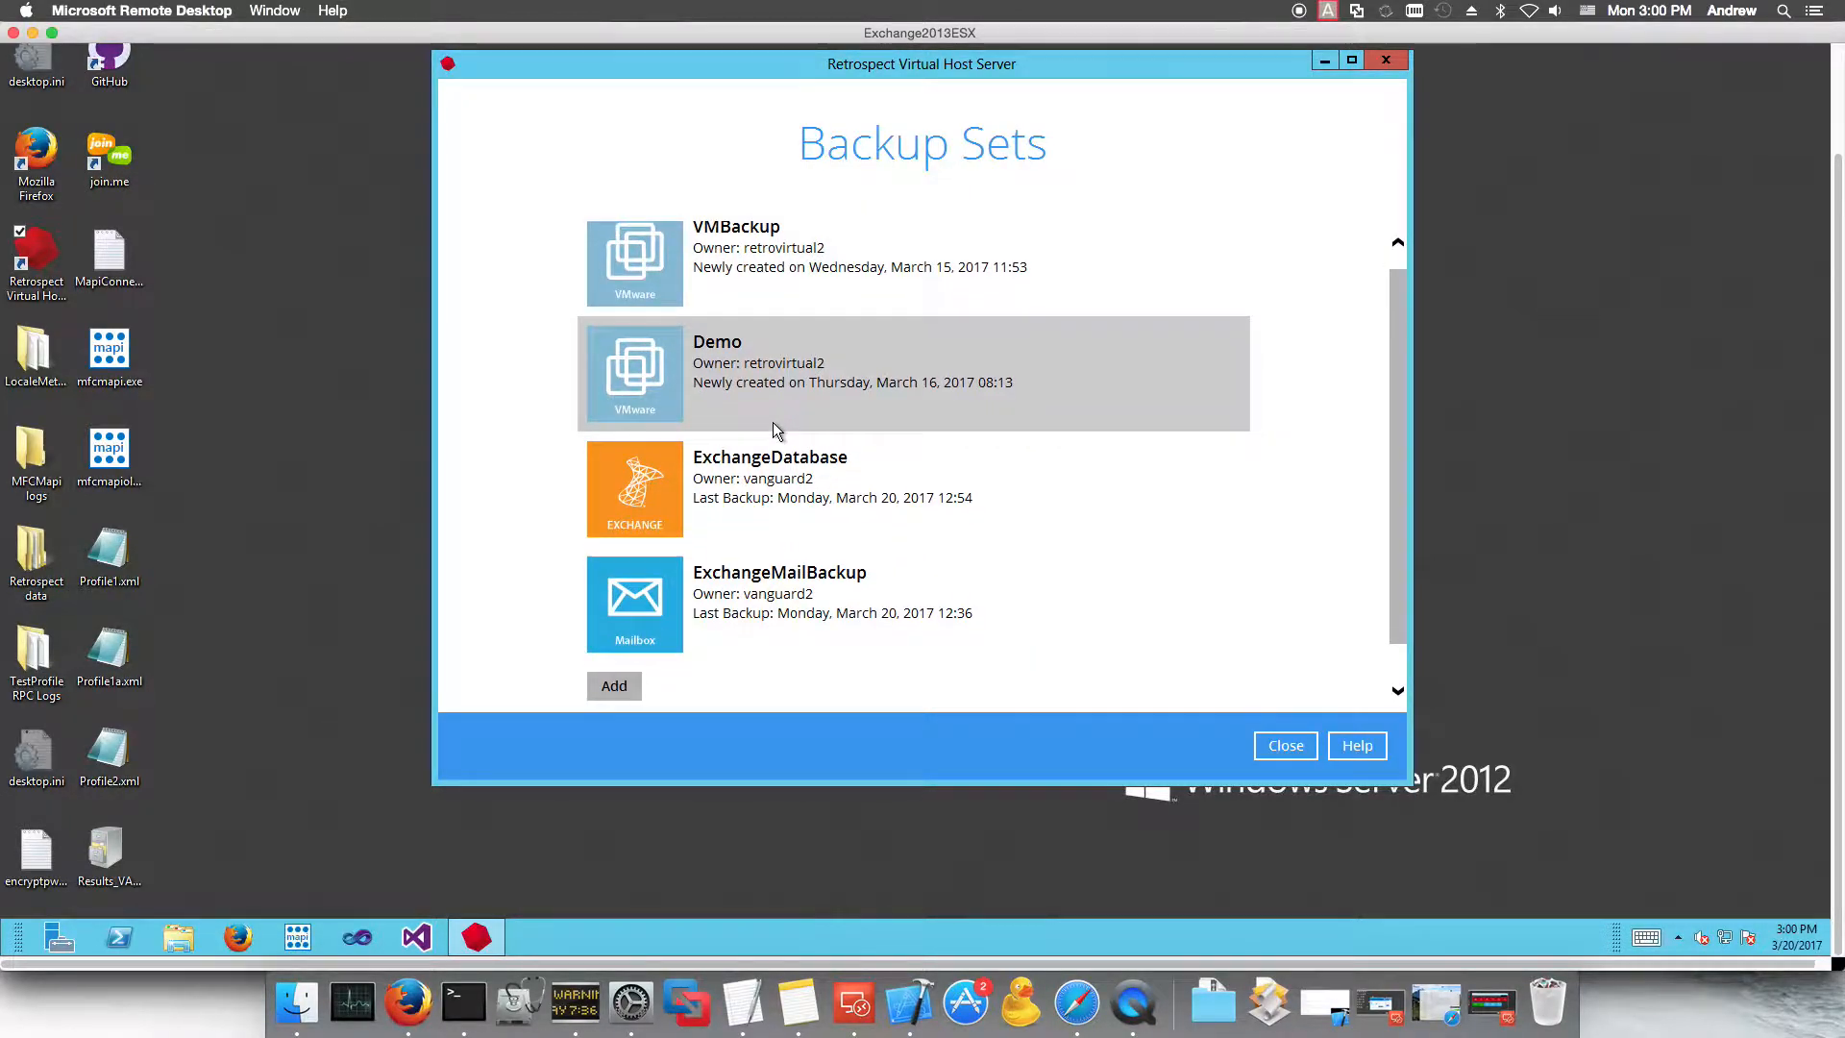
click(600, 676)
click(808, 321)
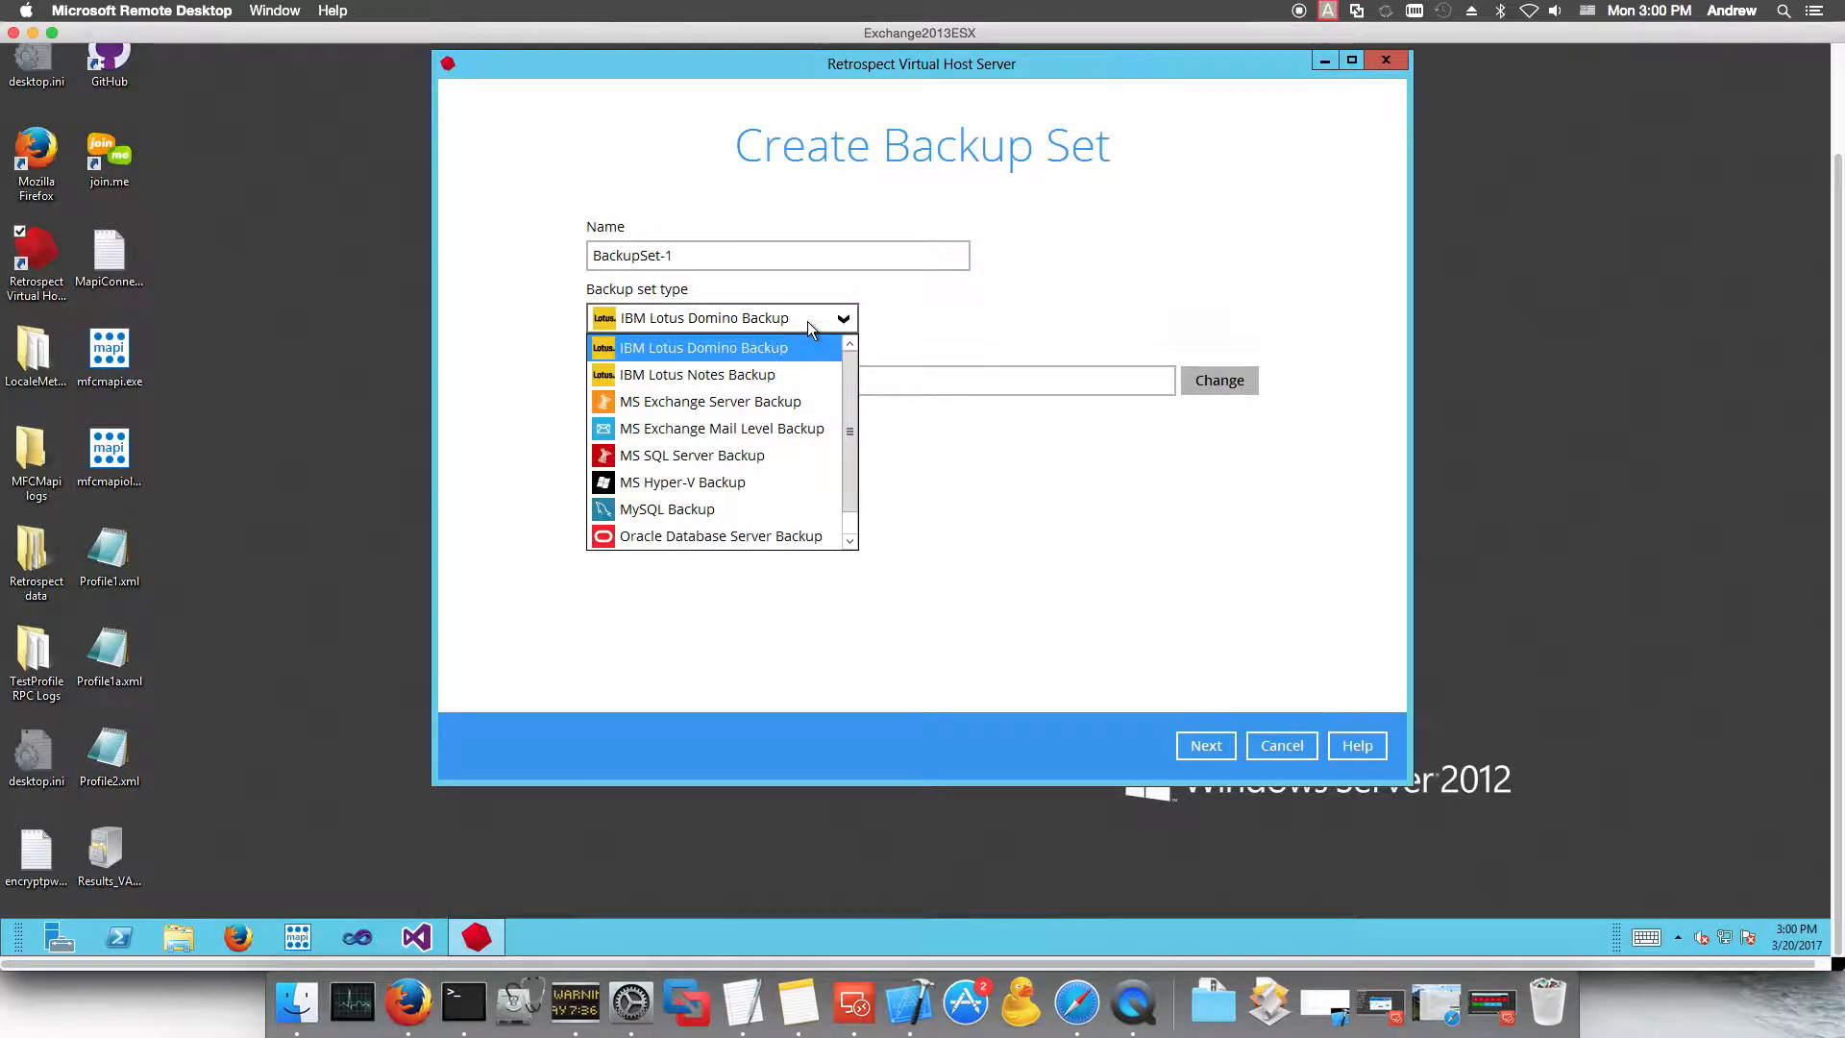
click(707, 431)
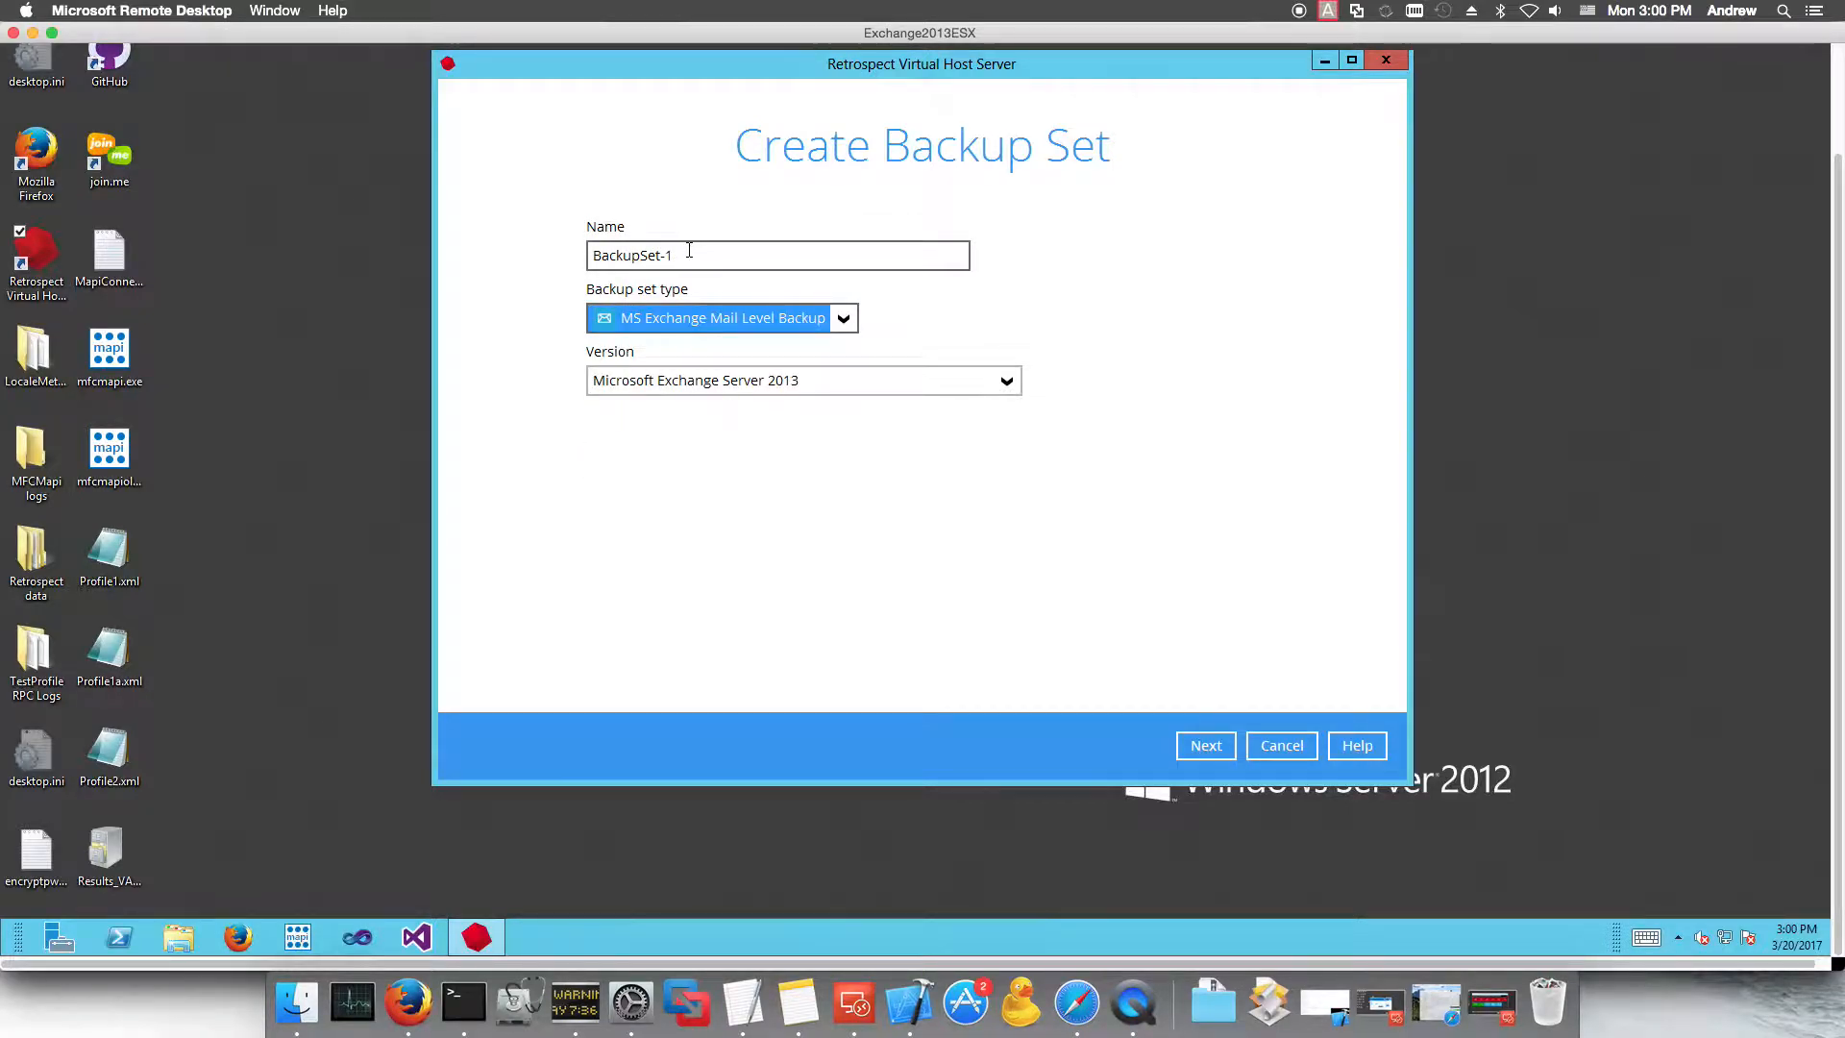
click(907, 391)
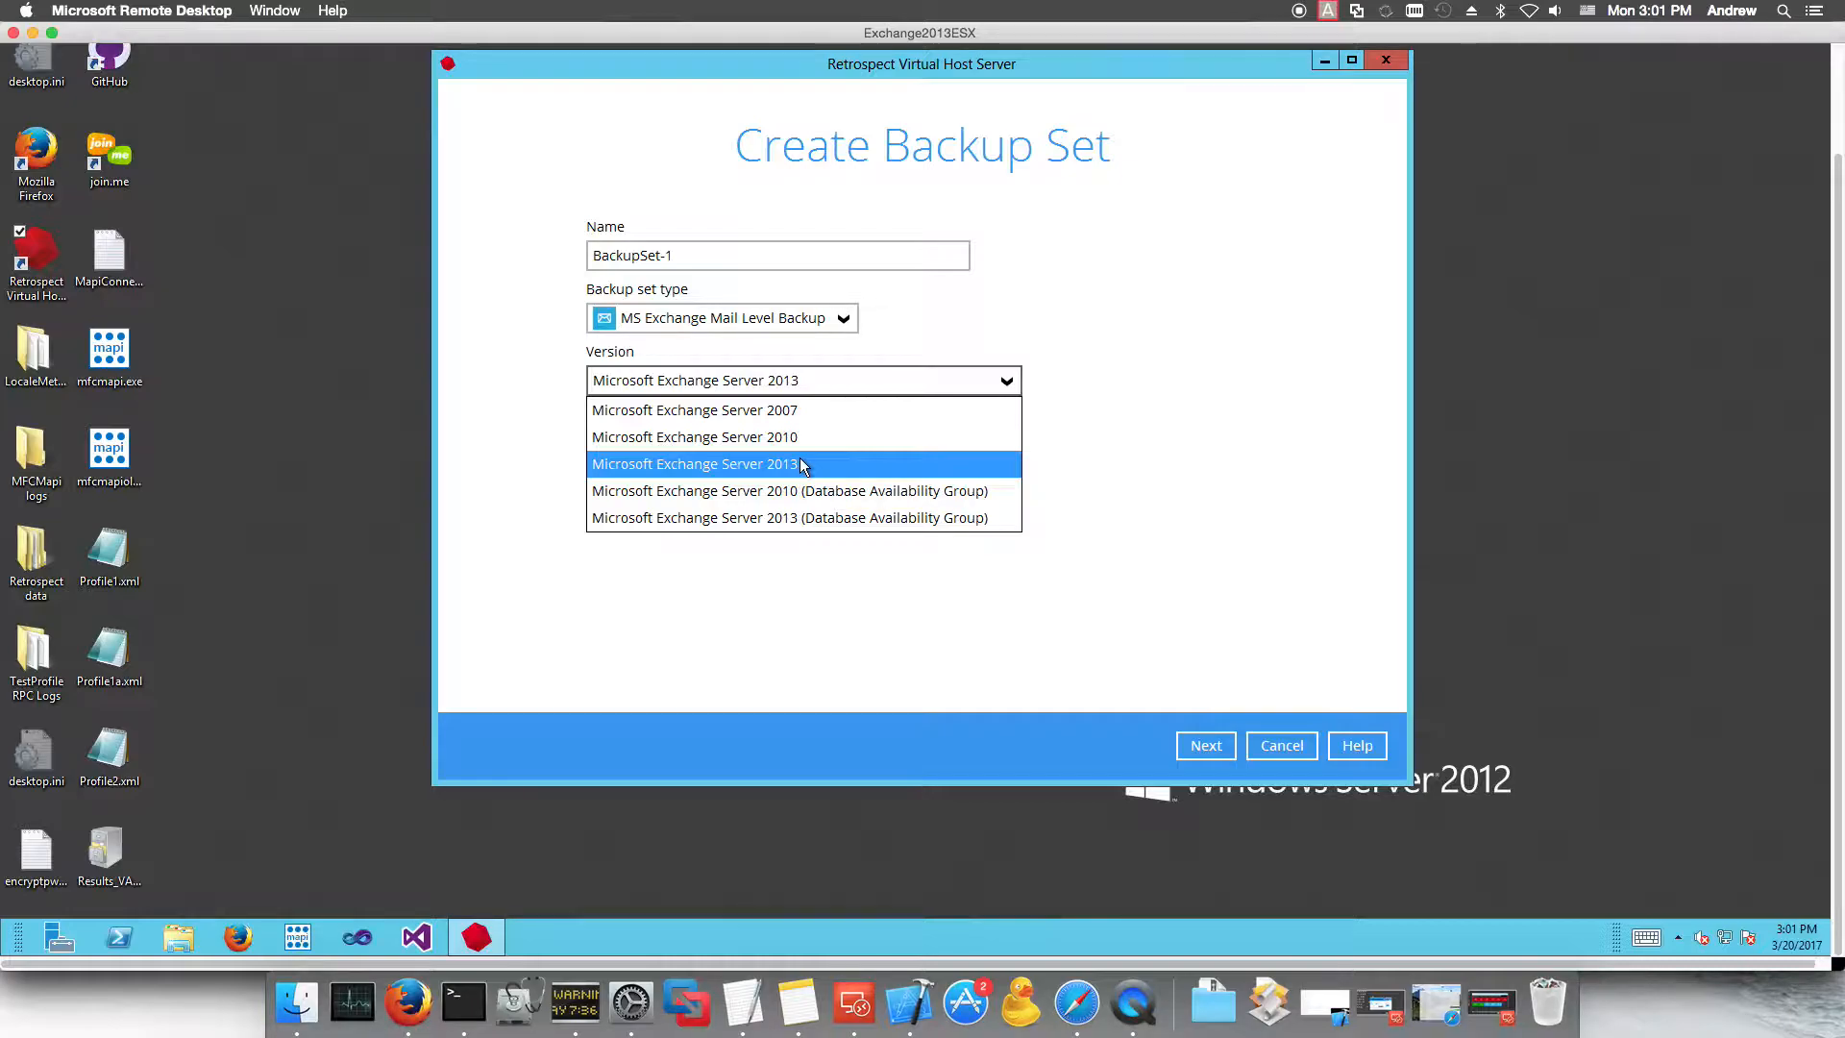
click(1115, 384)
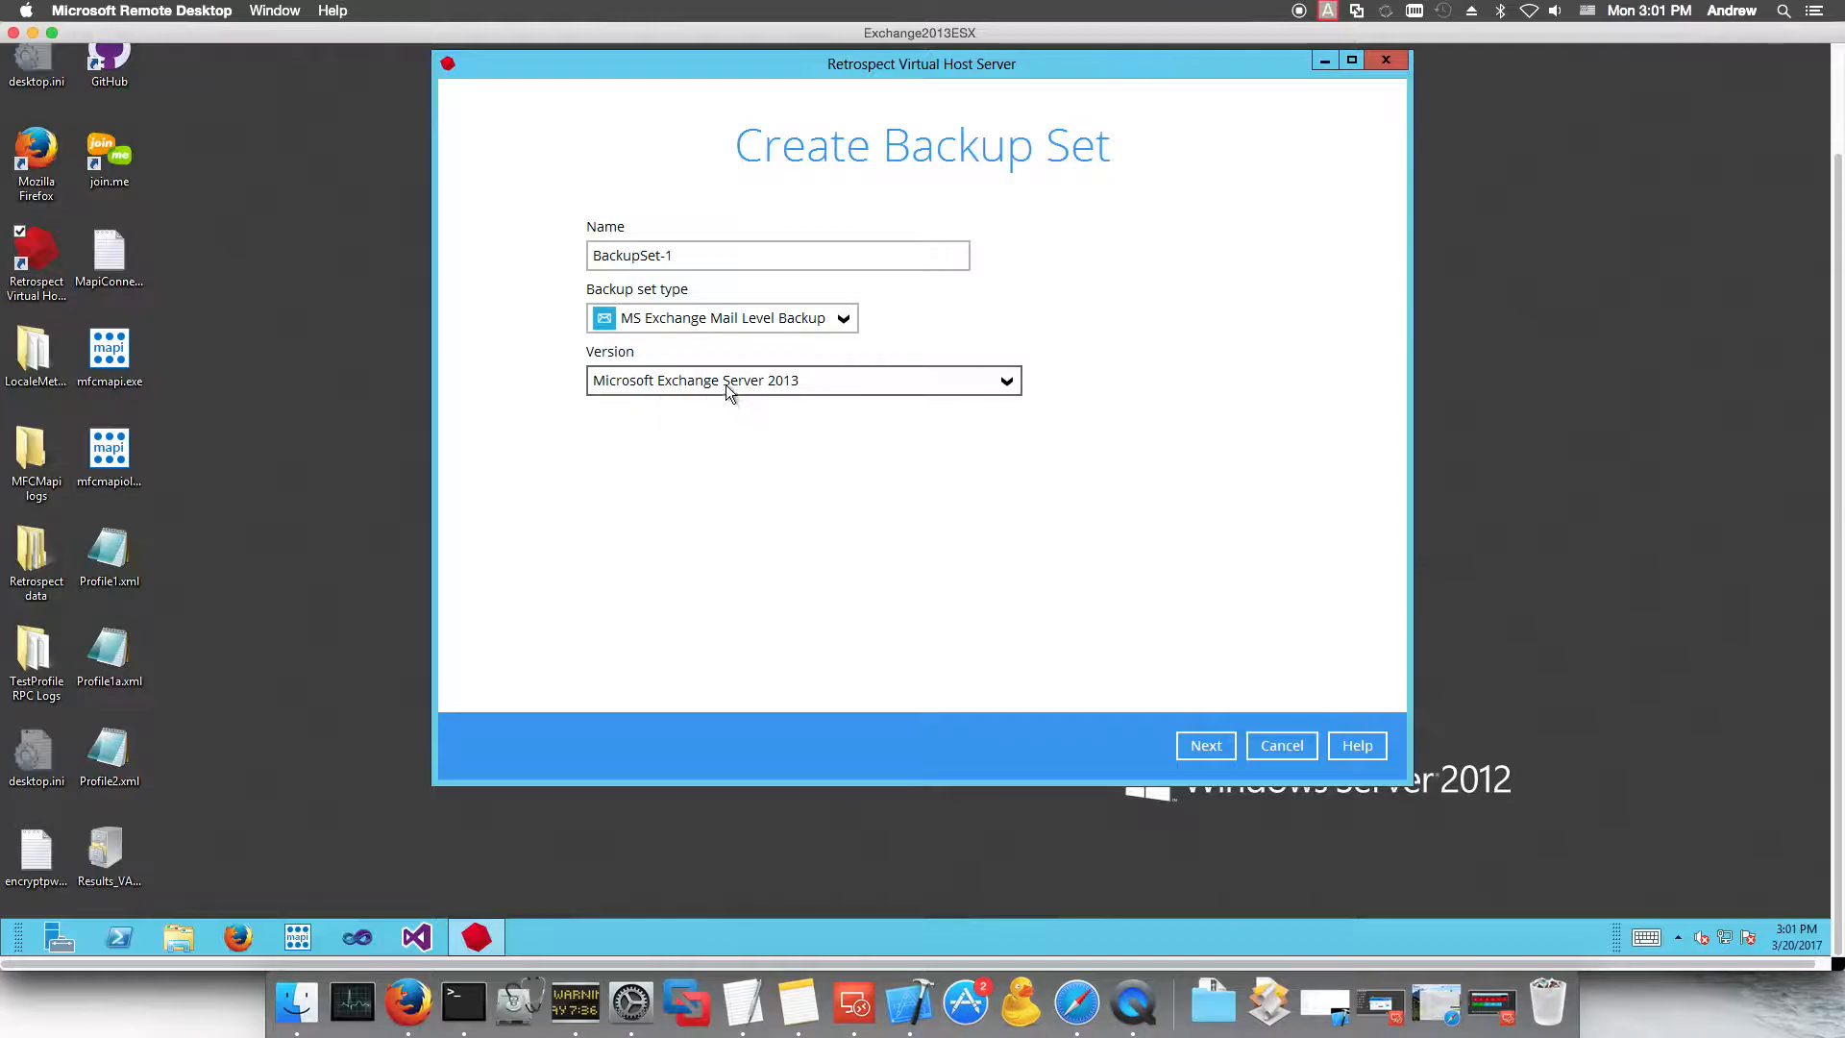
click(1207, 745)
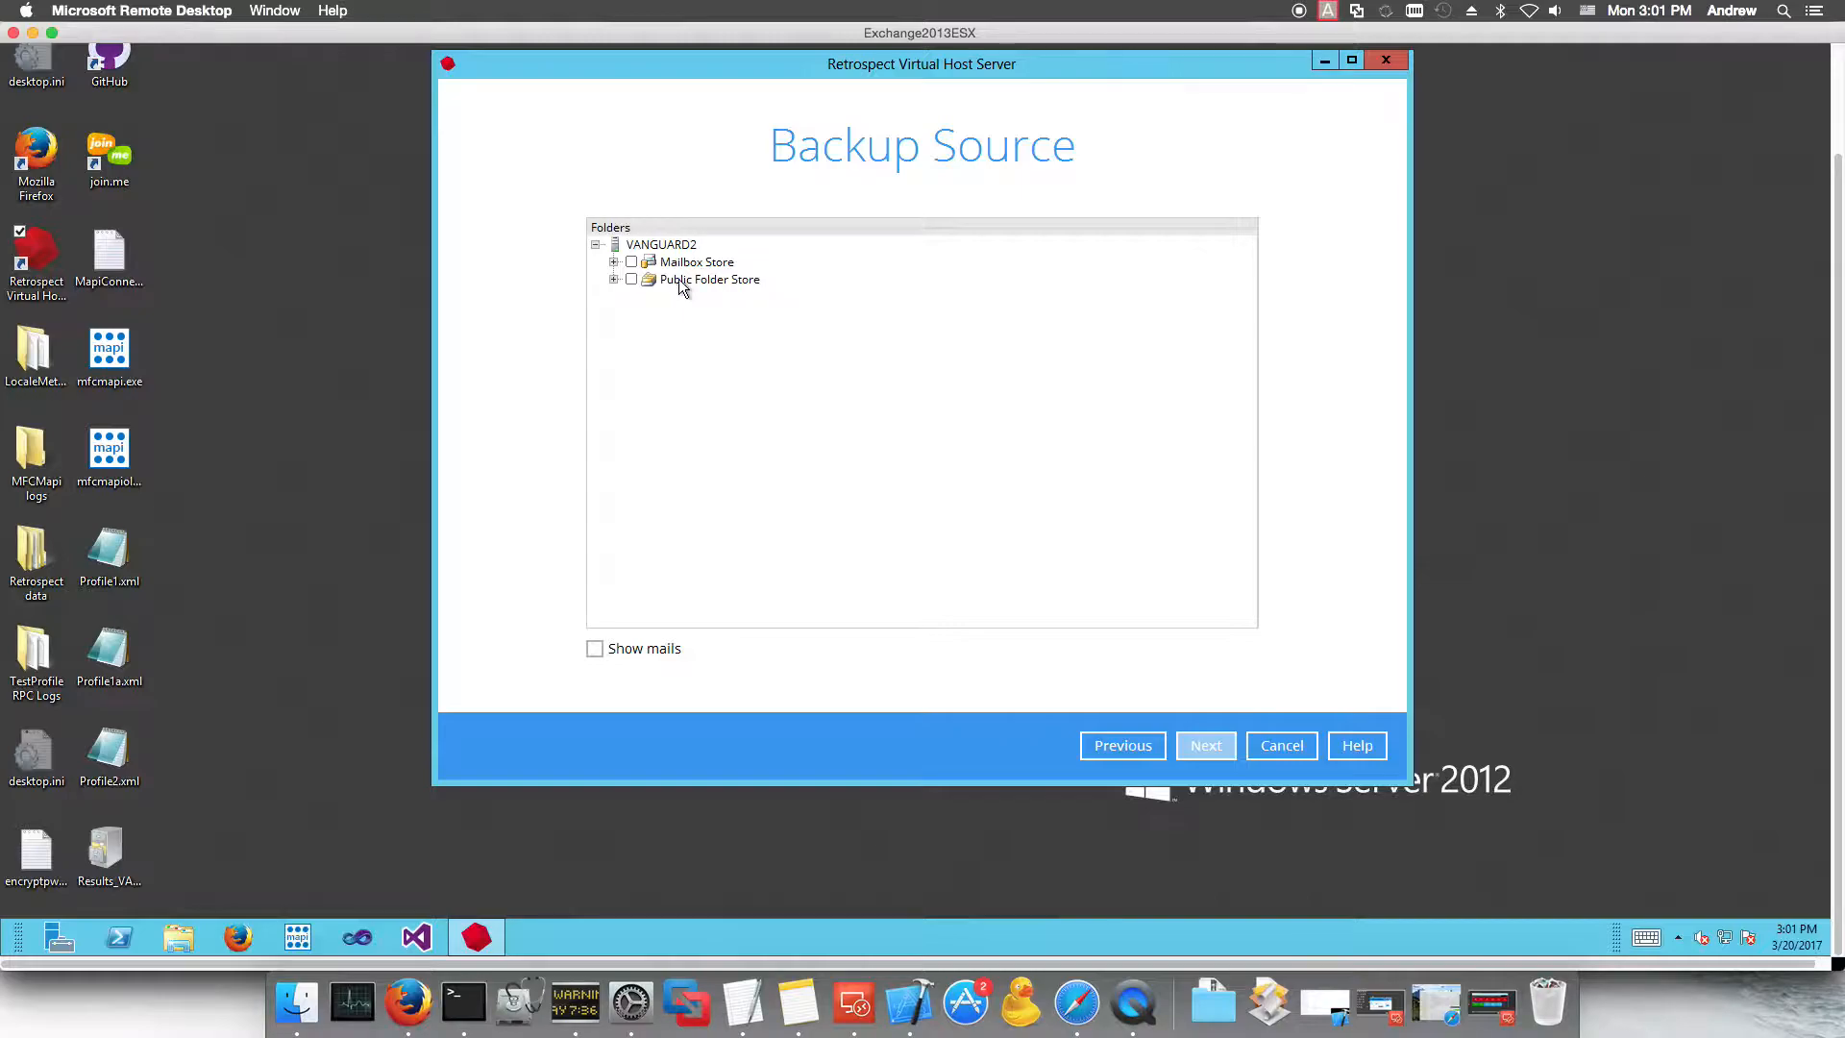
Step: Select VANGUARD2's whole Mailbox Store as the backup source, reviewing the folders of the LGU000001 mailbox, and proceed to the schedule
click(615, 279)
click(614, 261)
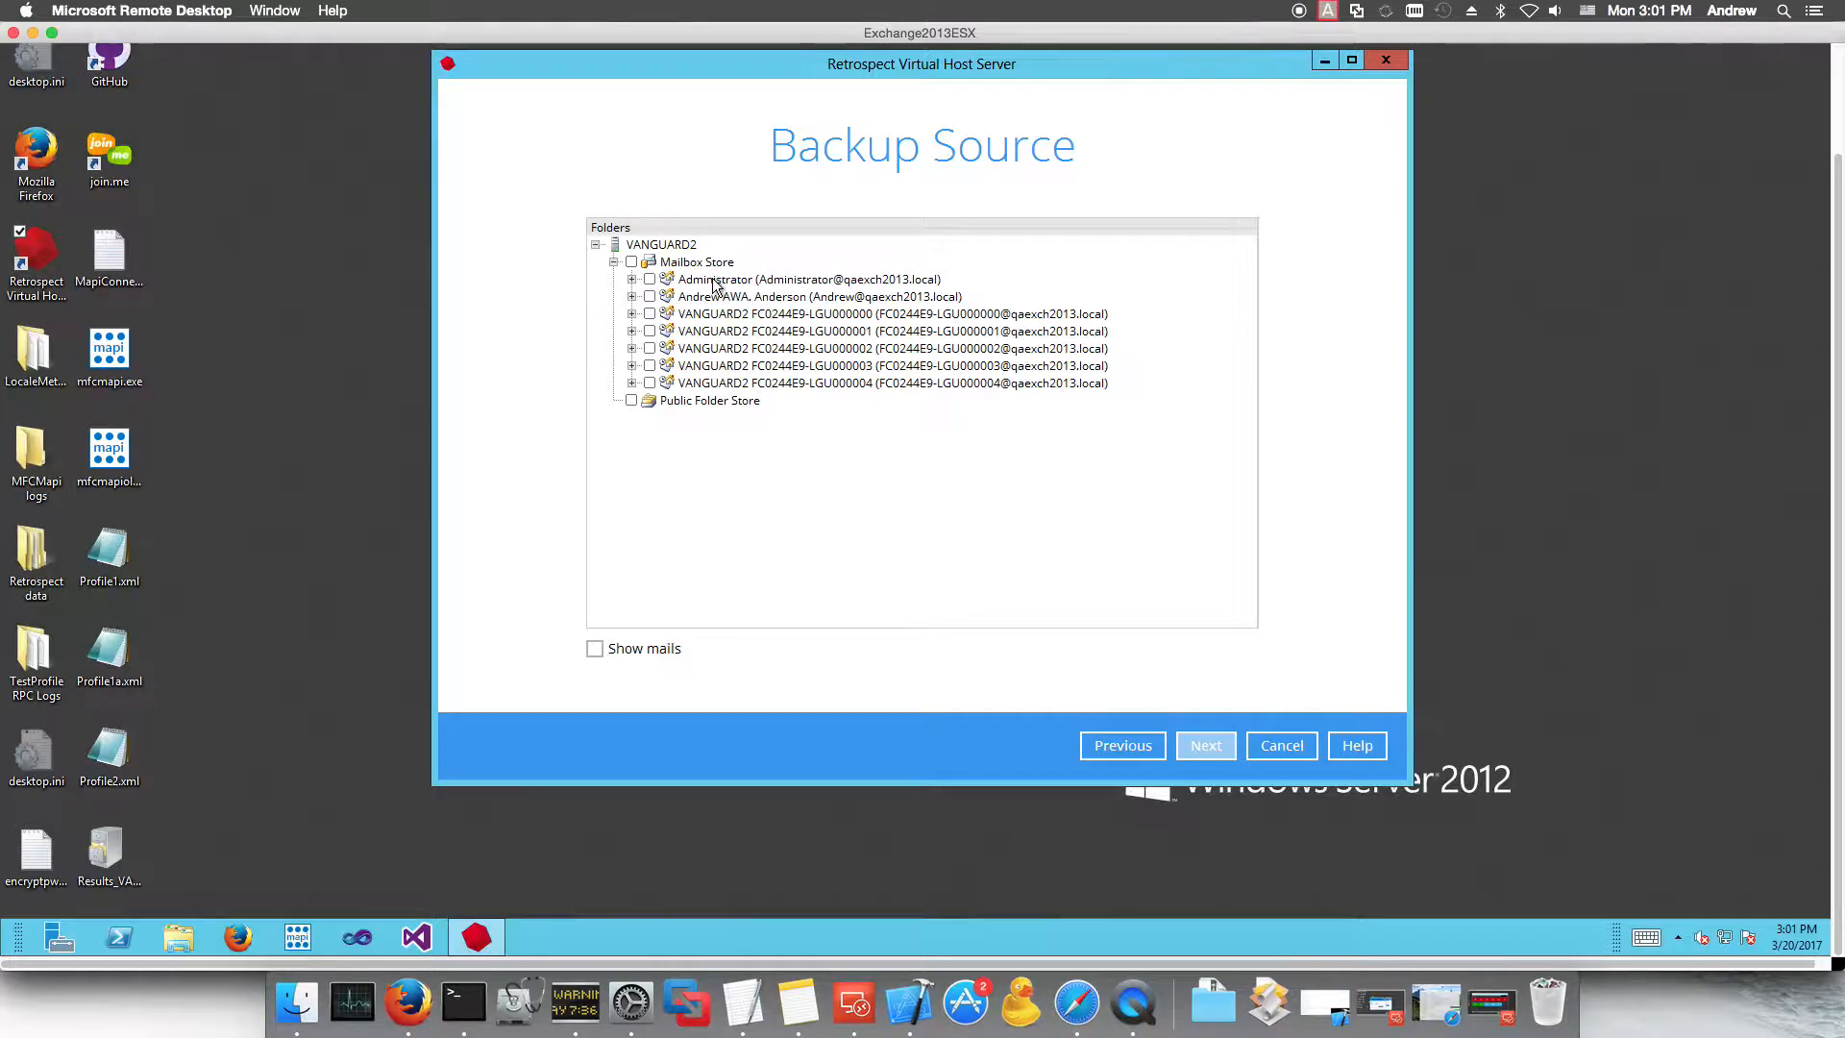
click(633, 263)
click(632, 331)
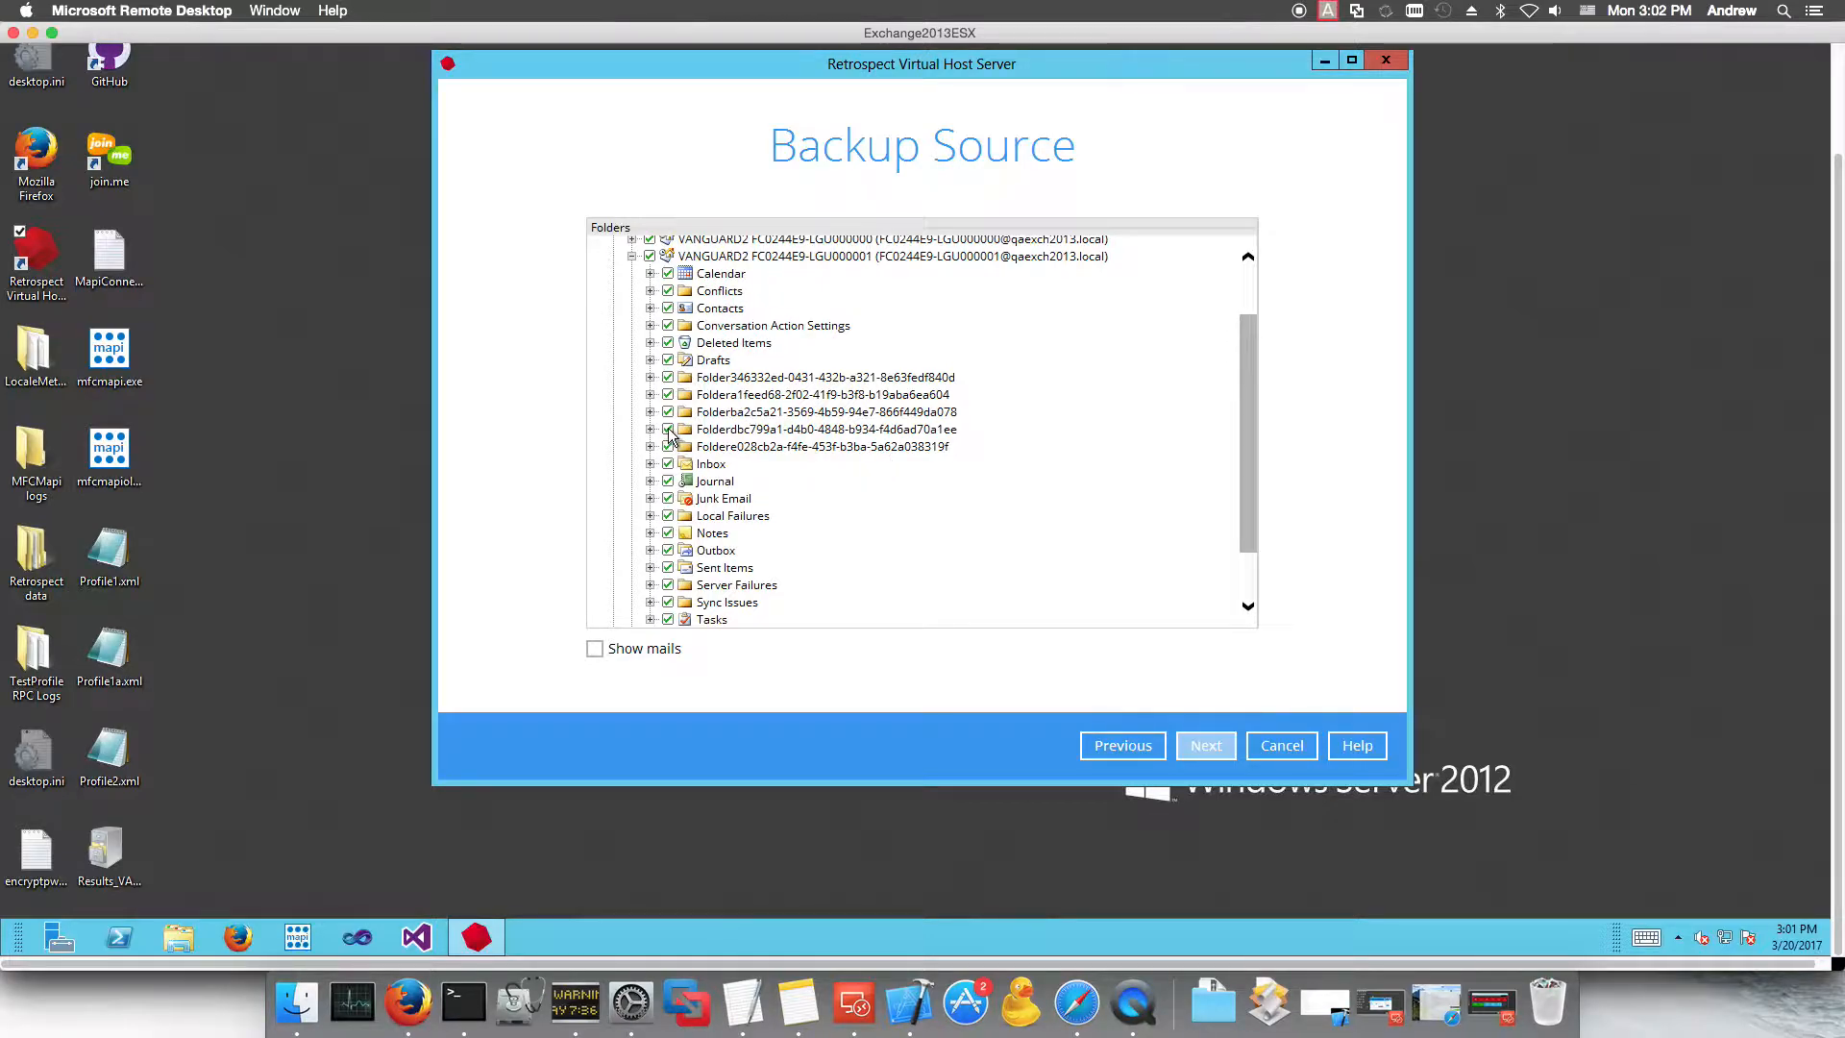
scroll(770, 522, down, 1)
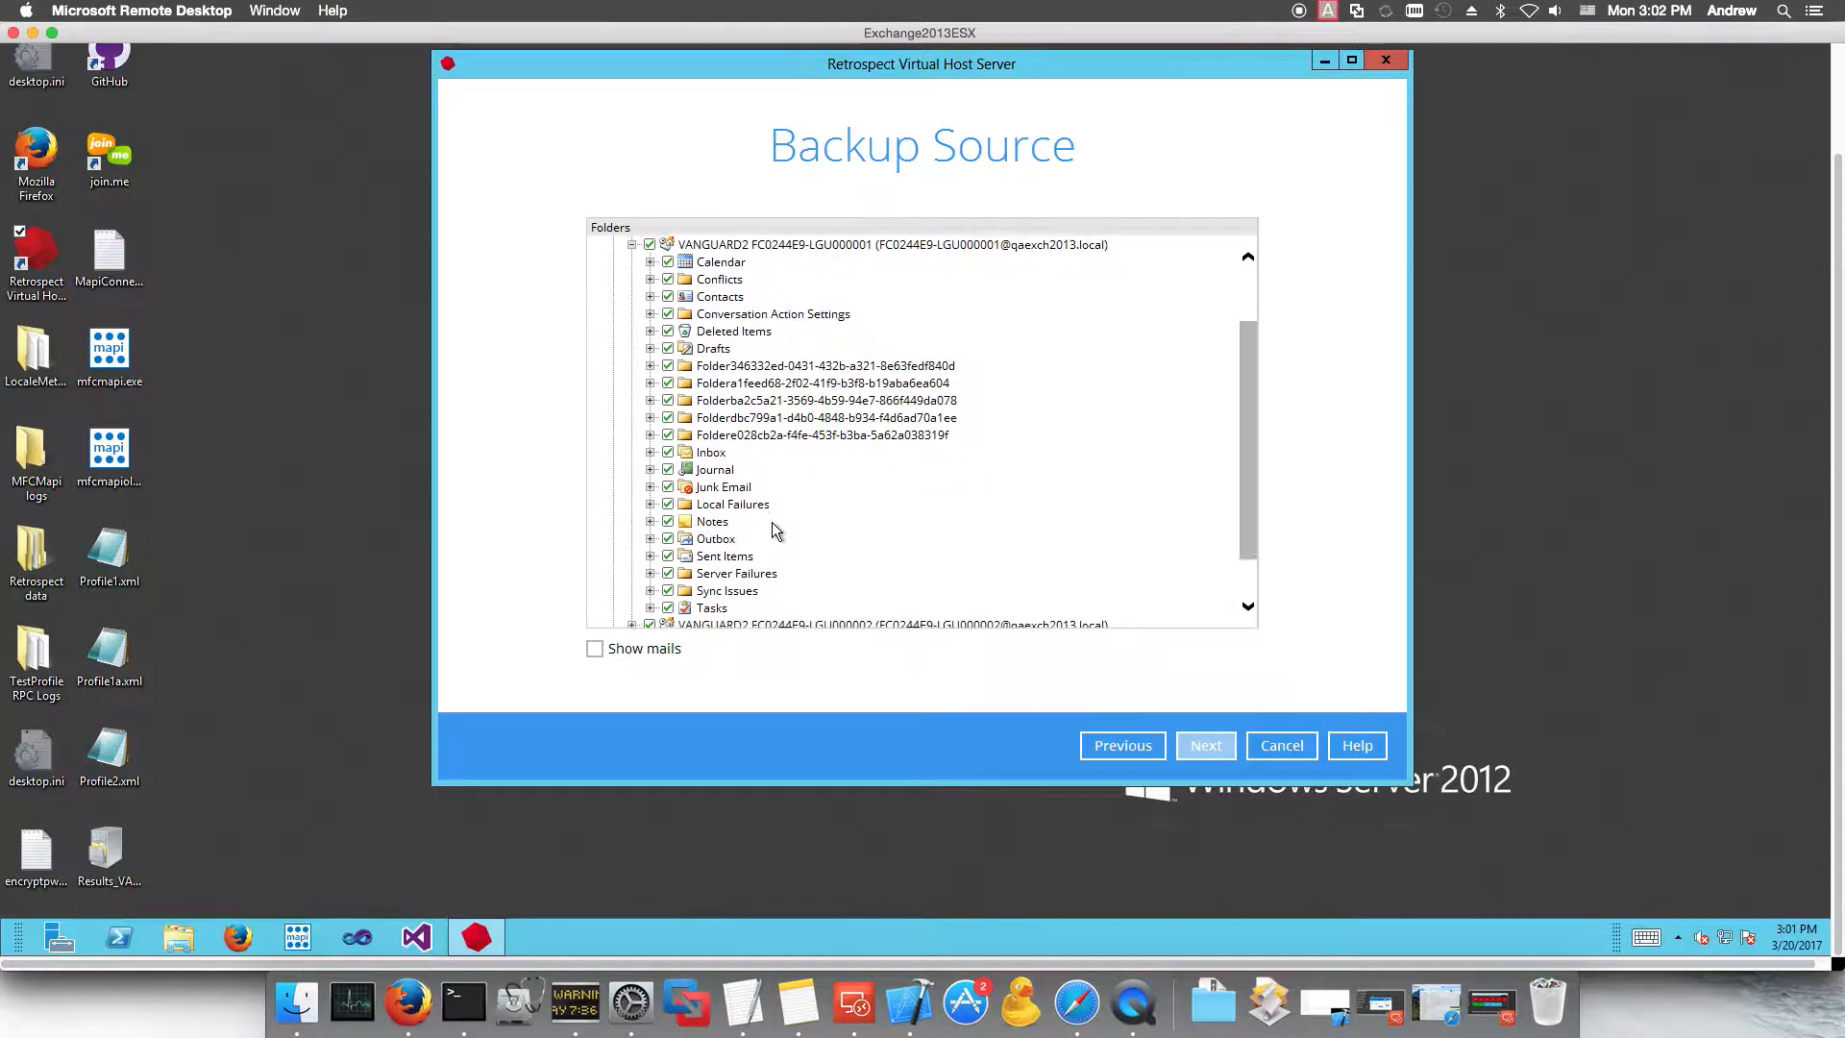
scroll(768, 512, up, 3)
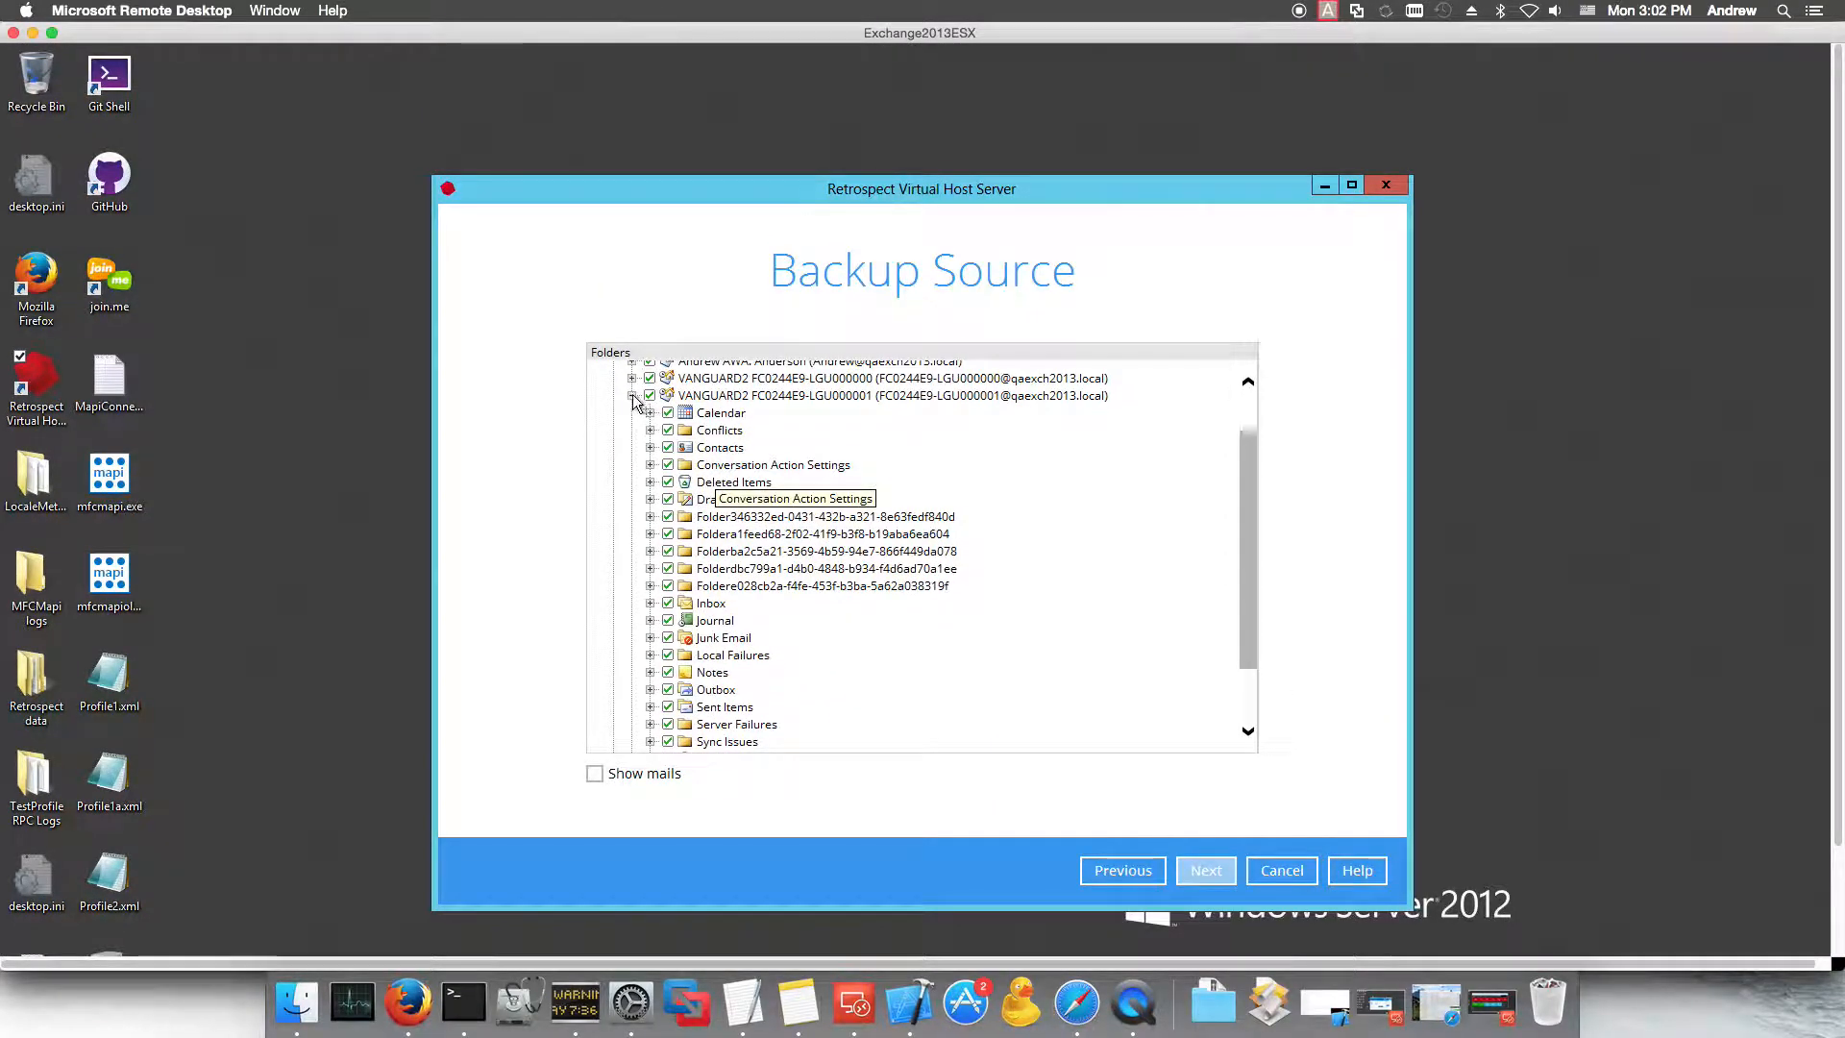
click(632, 395)
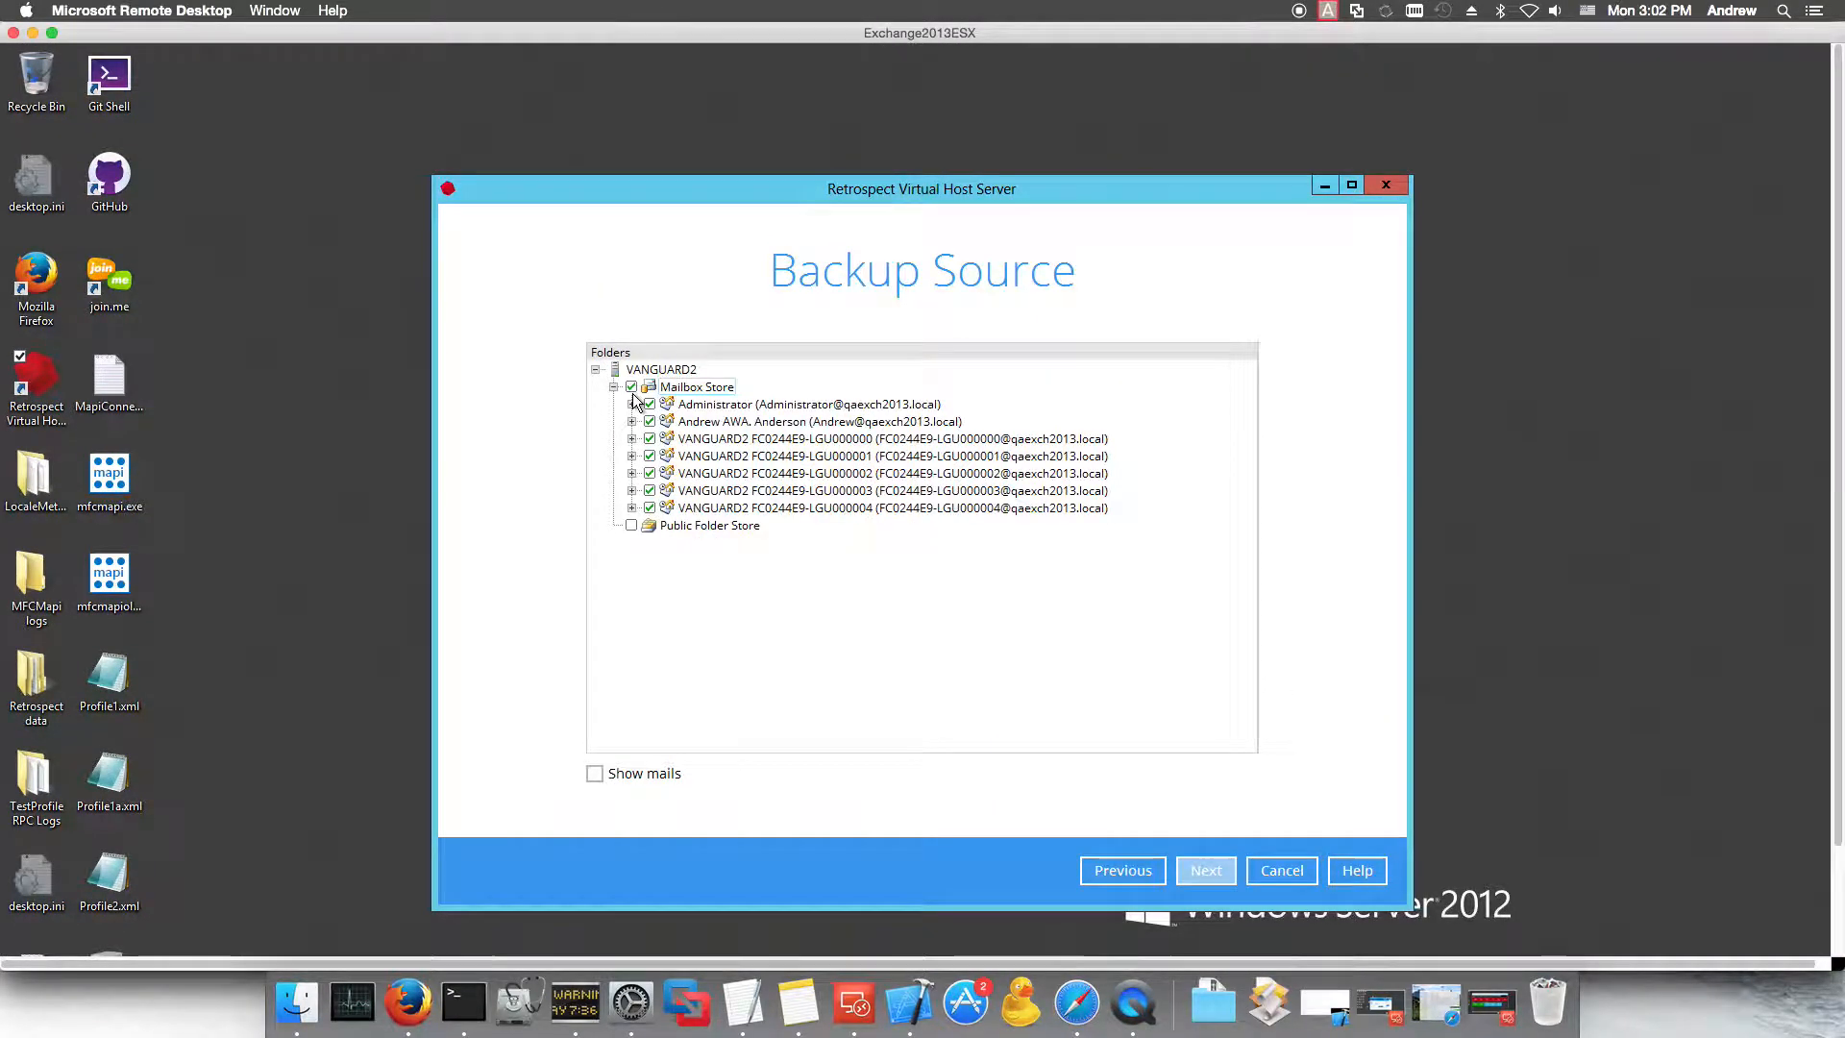
click(1201, 871)
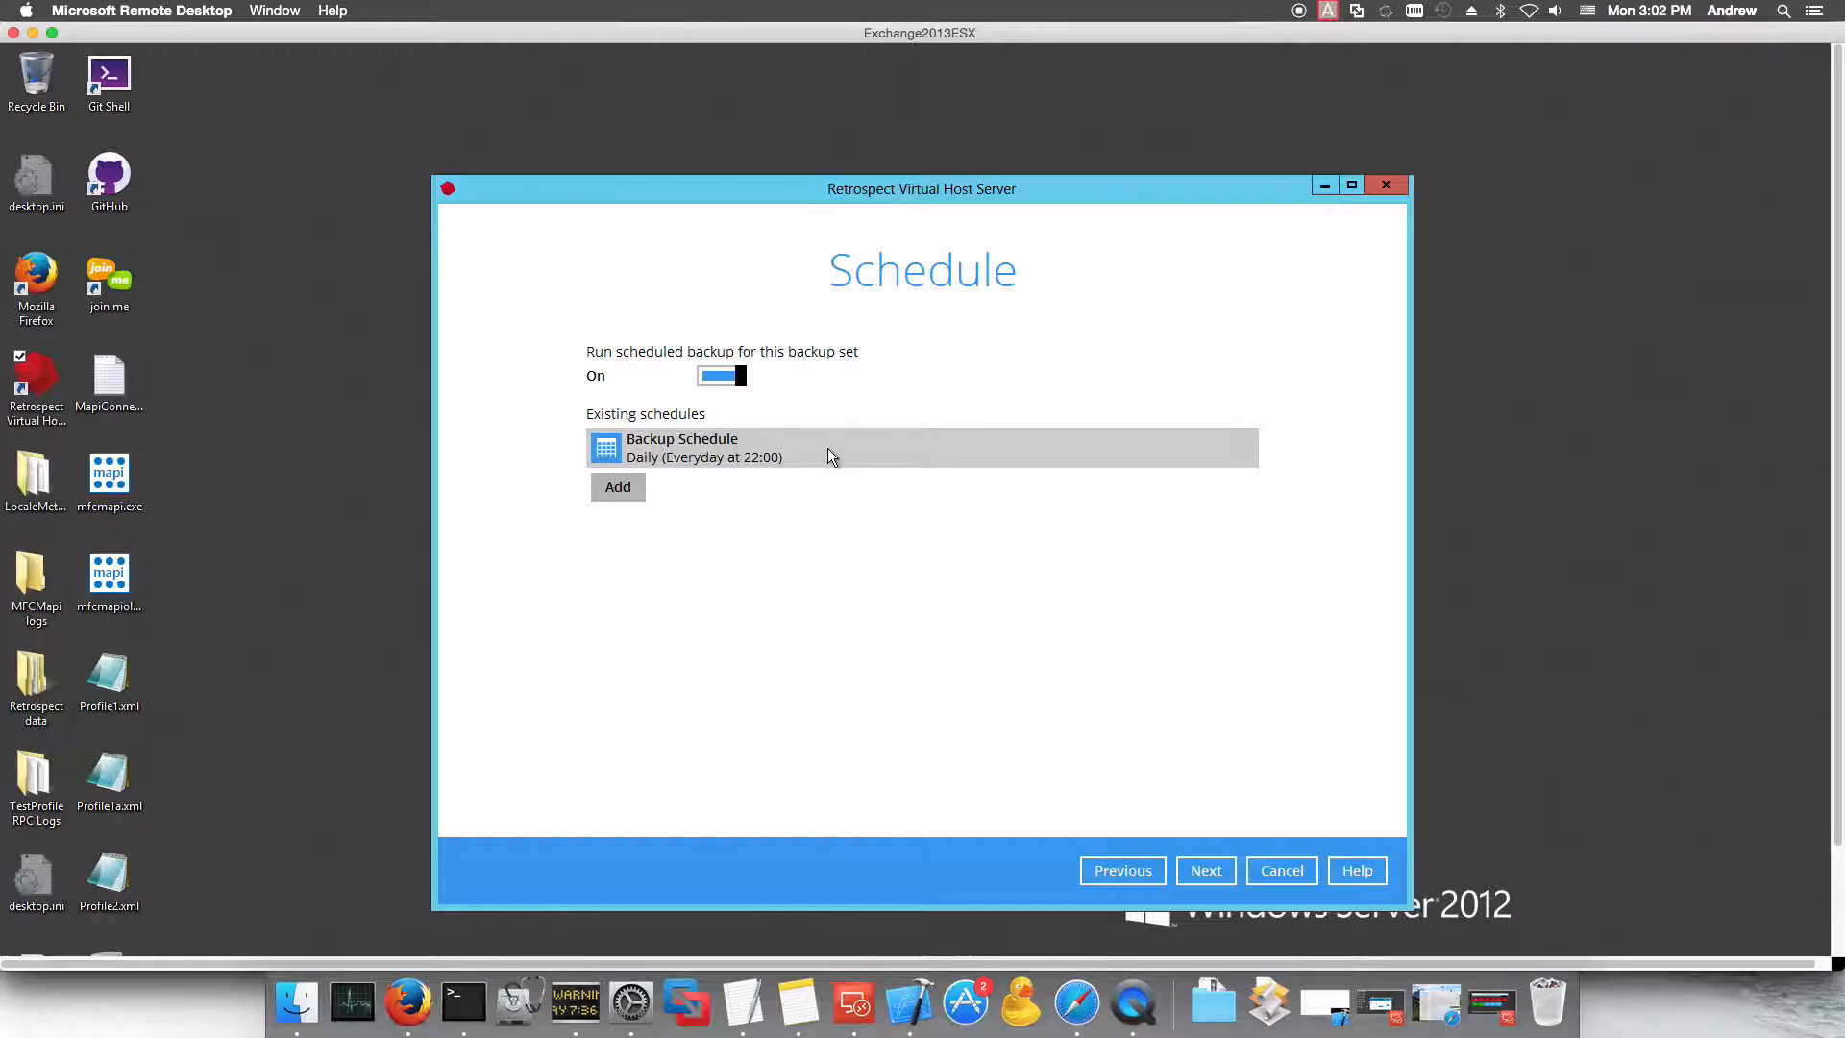
Step: Check the existing Backup Schedule, keep it as is, and leave the destination backup mode at Sequential
click(674, 449)
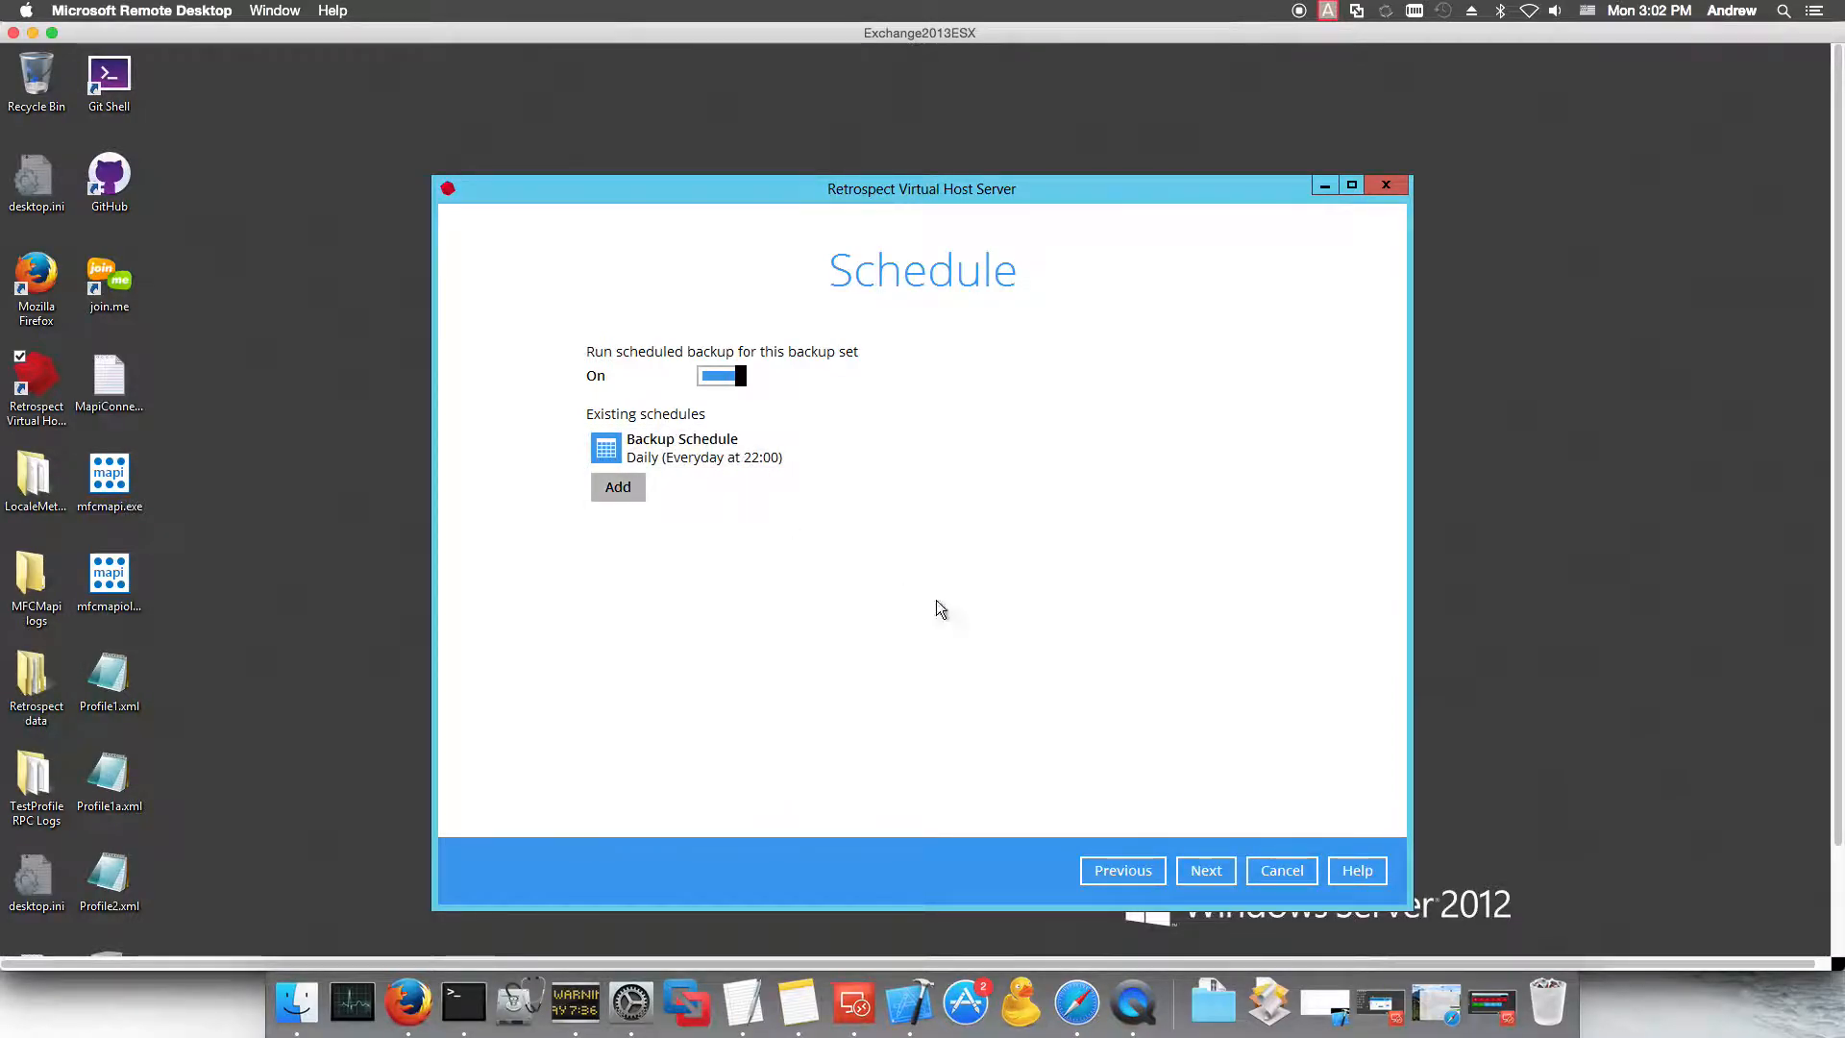
click(1198, 870)
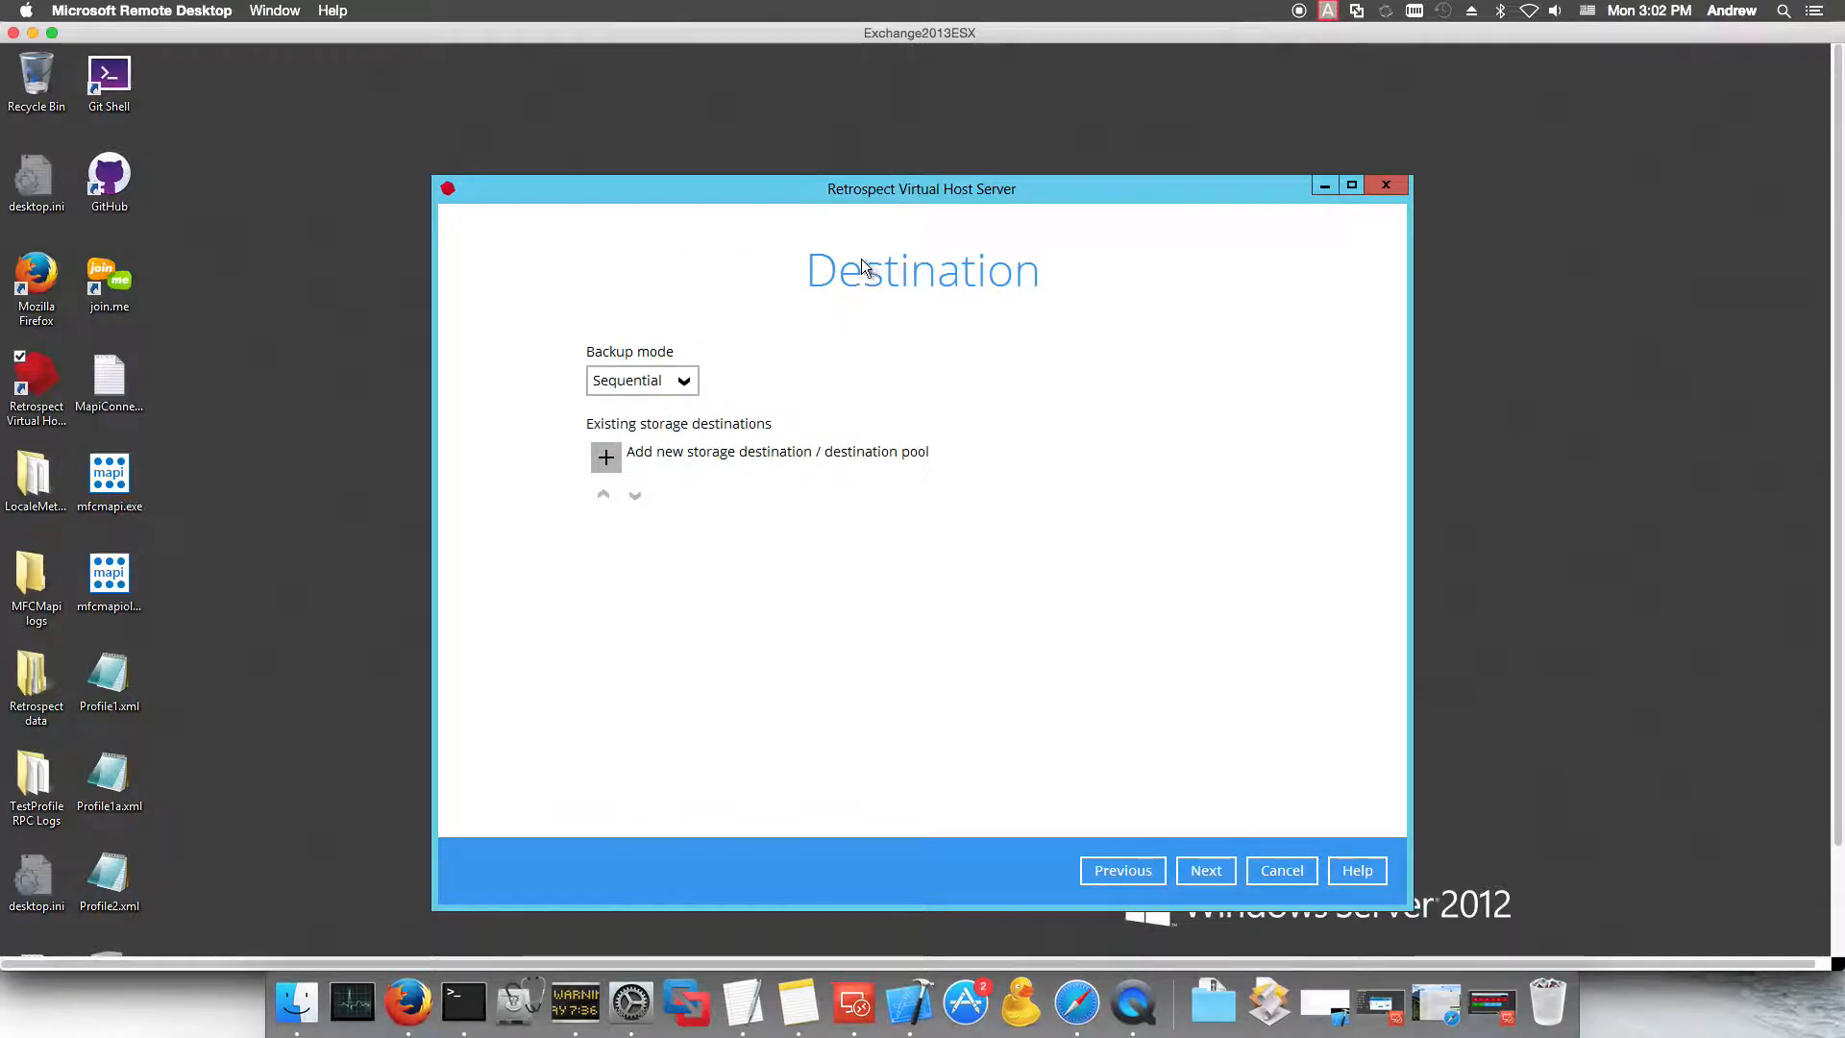
click(686, 380)
click(632, 434)
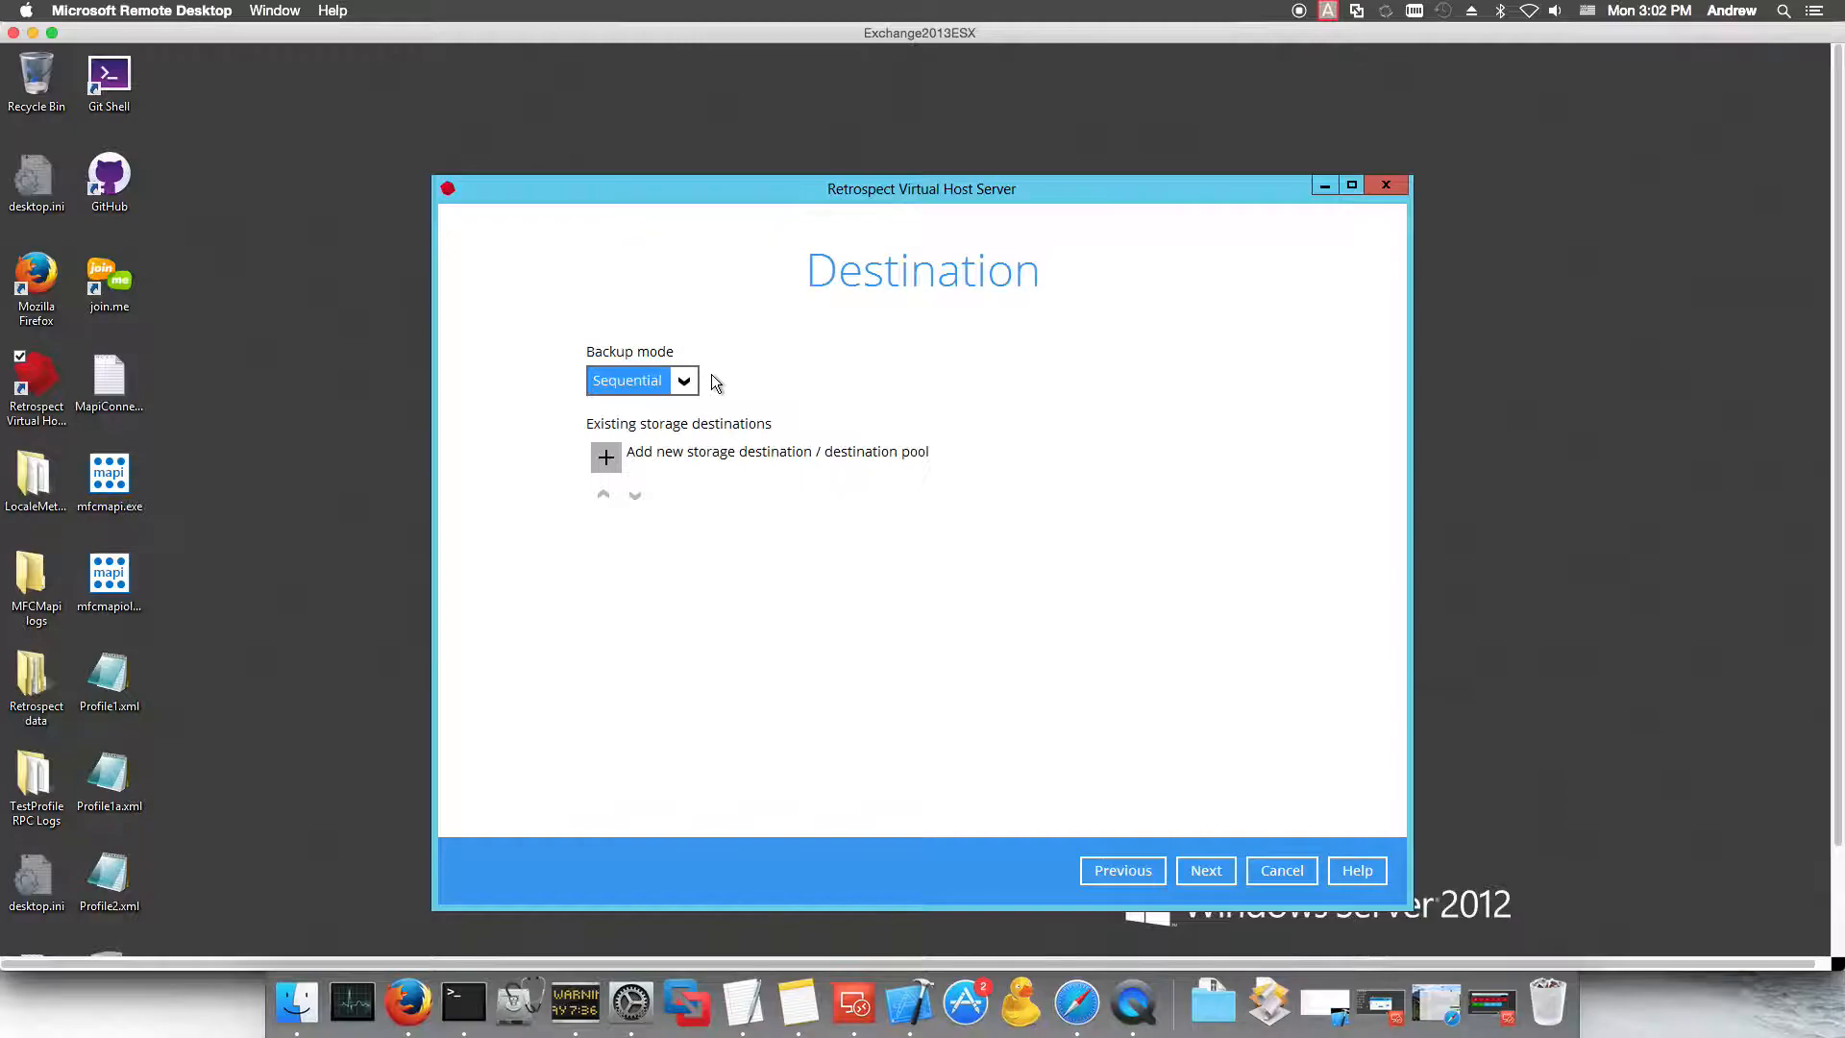
Step: Add a single storage destination of type Local / Mapped Drive / Removable Drive with the path F:\Retrospect and accept it
click(608, 456)
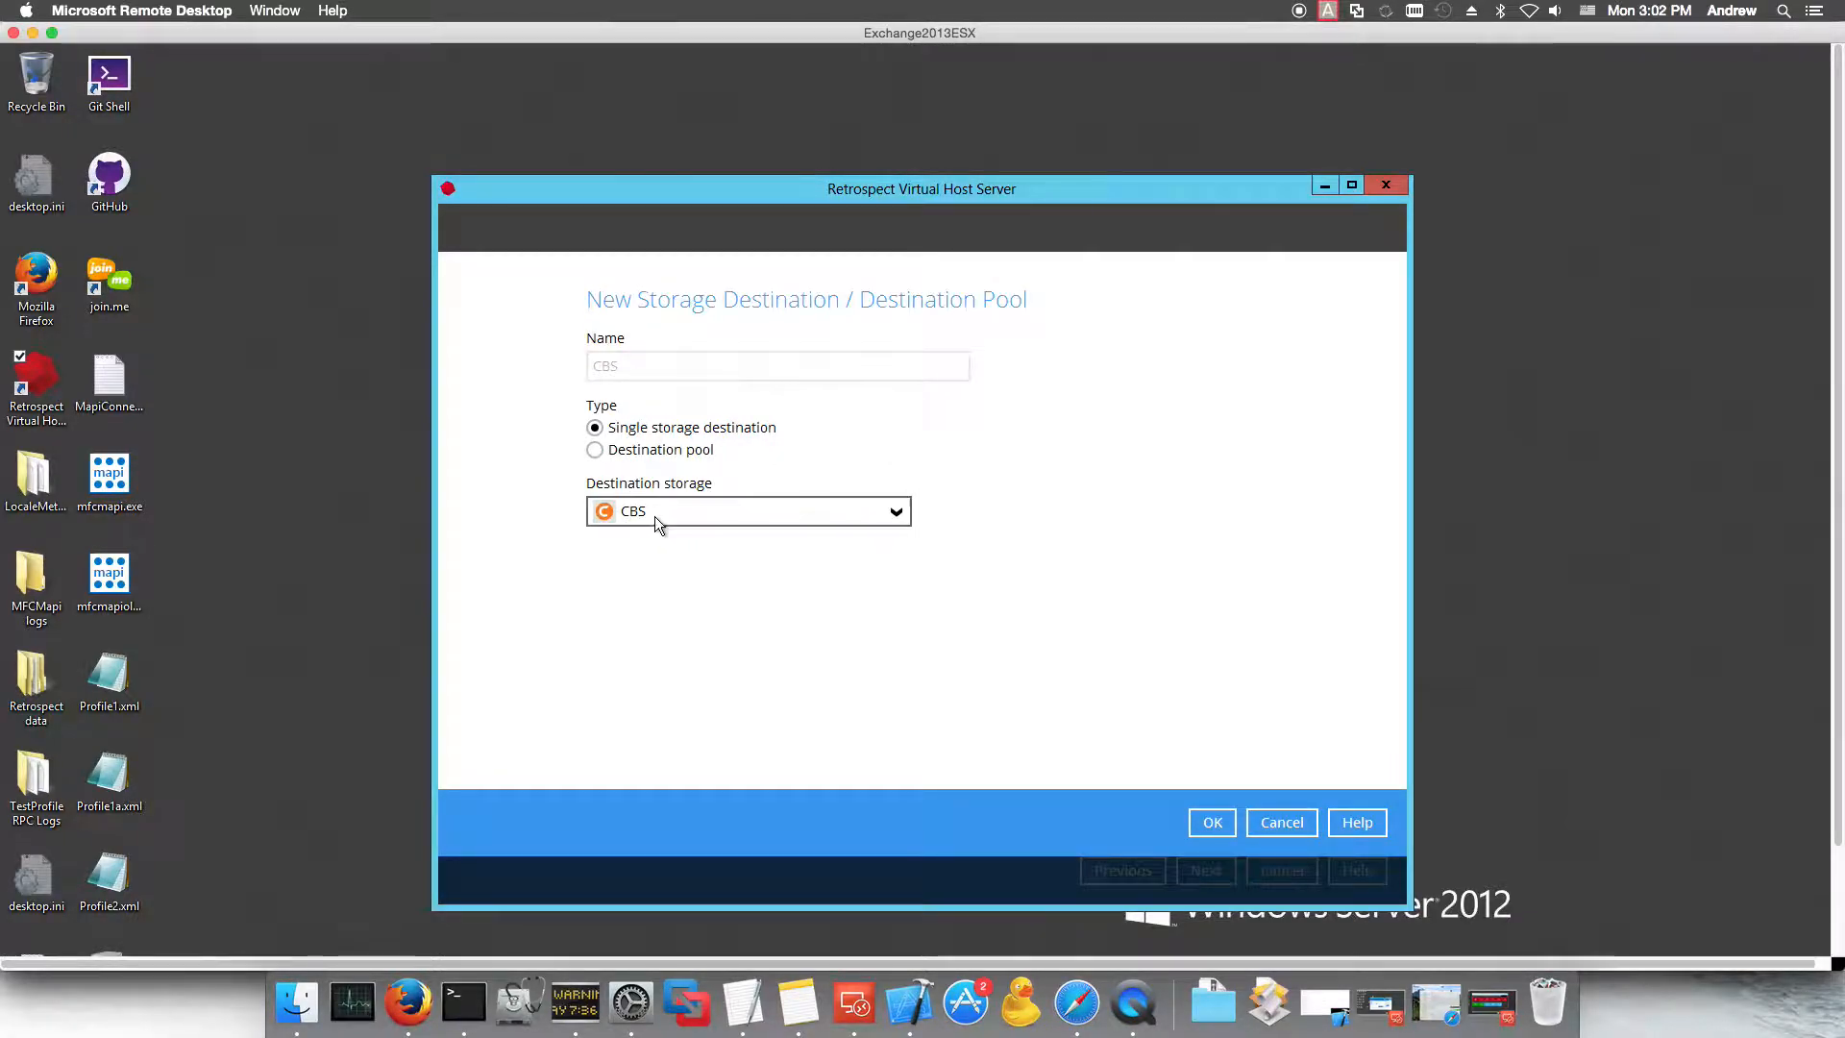
click(596, 454)
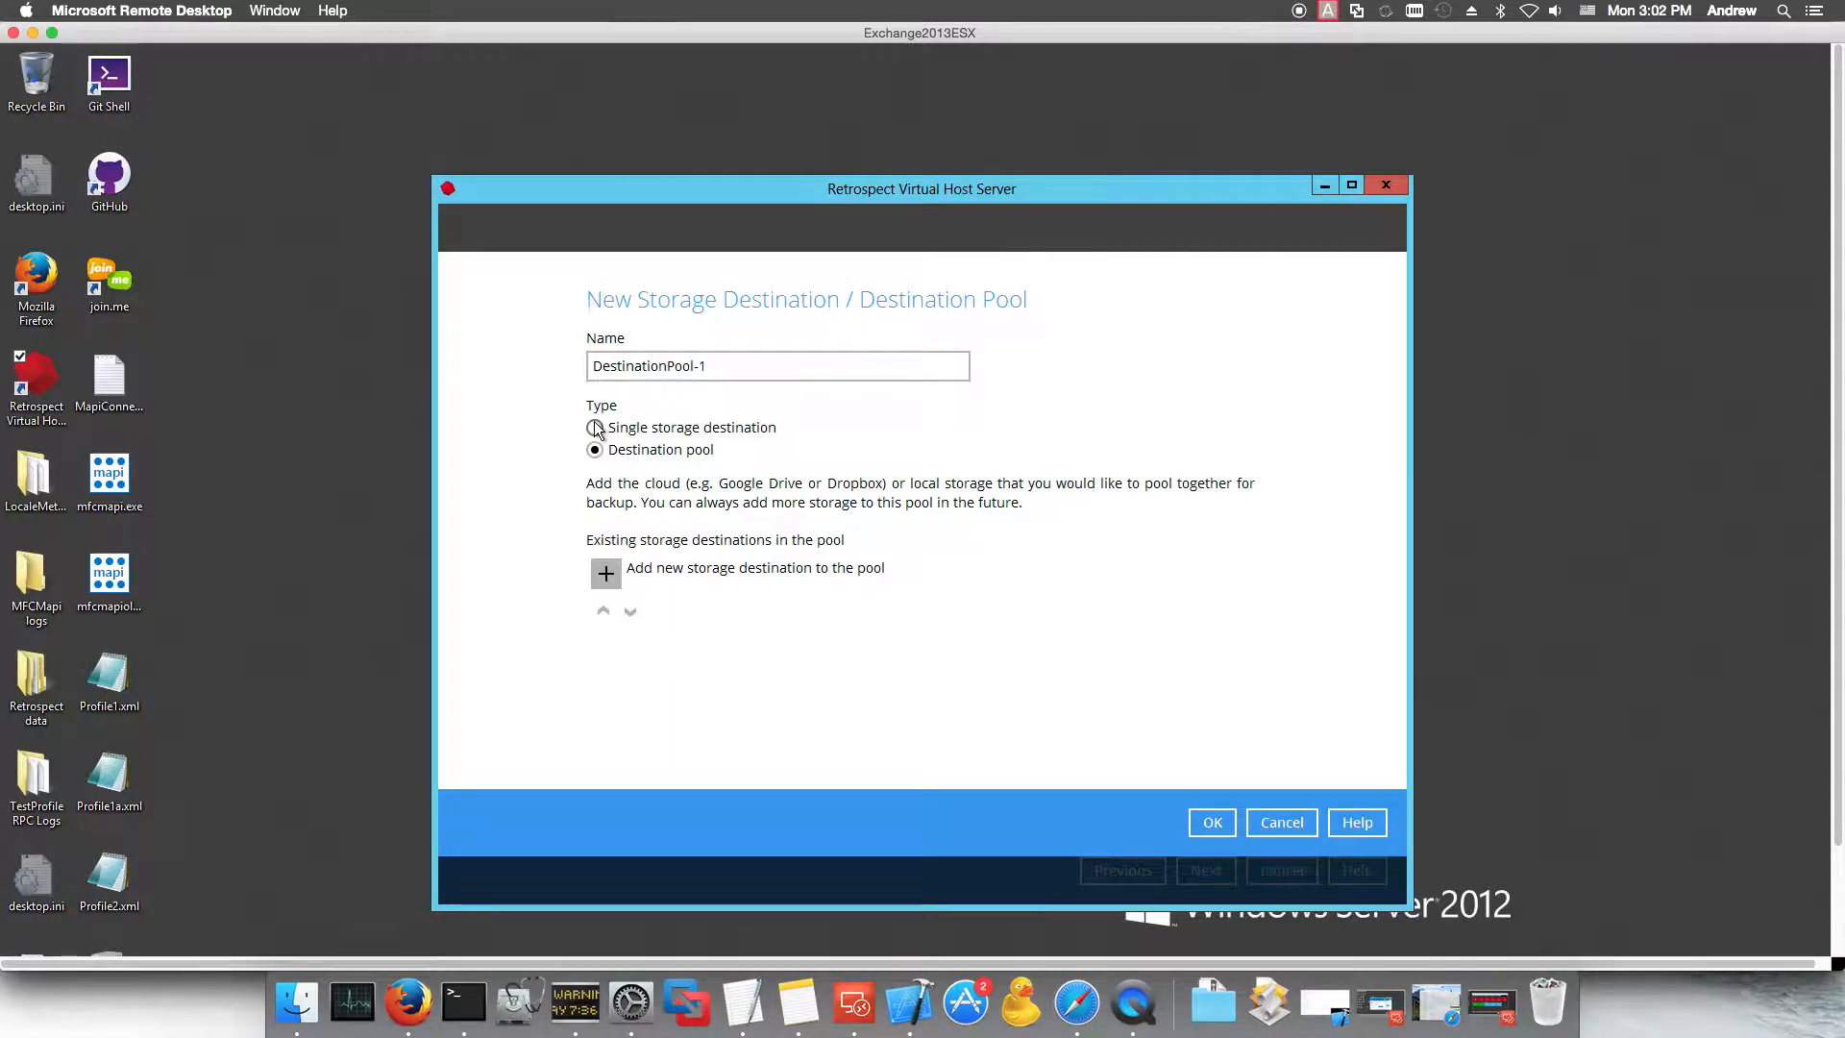
click(595, 429)
click(853, 521)
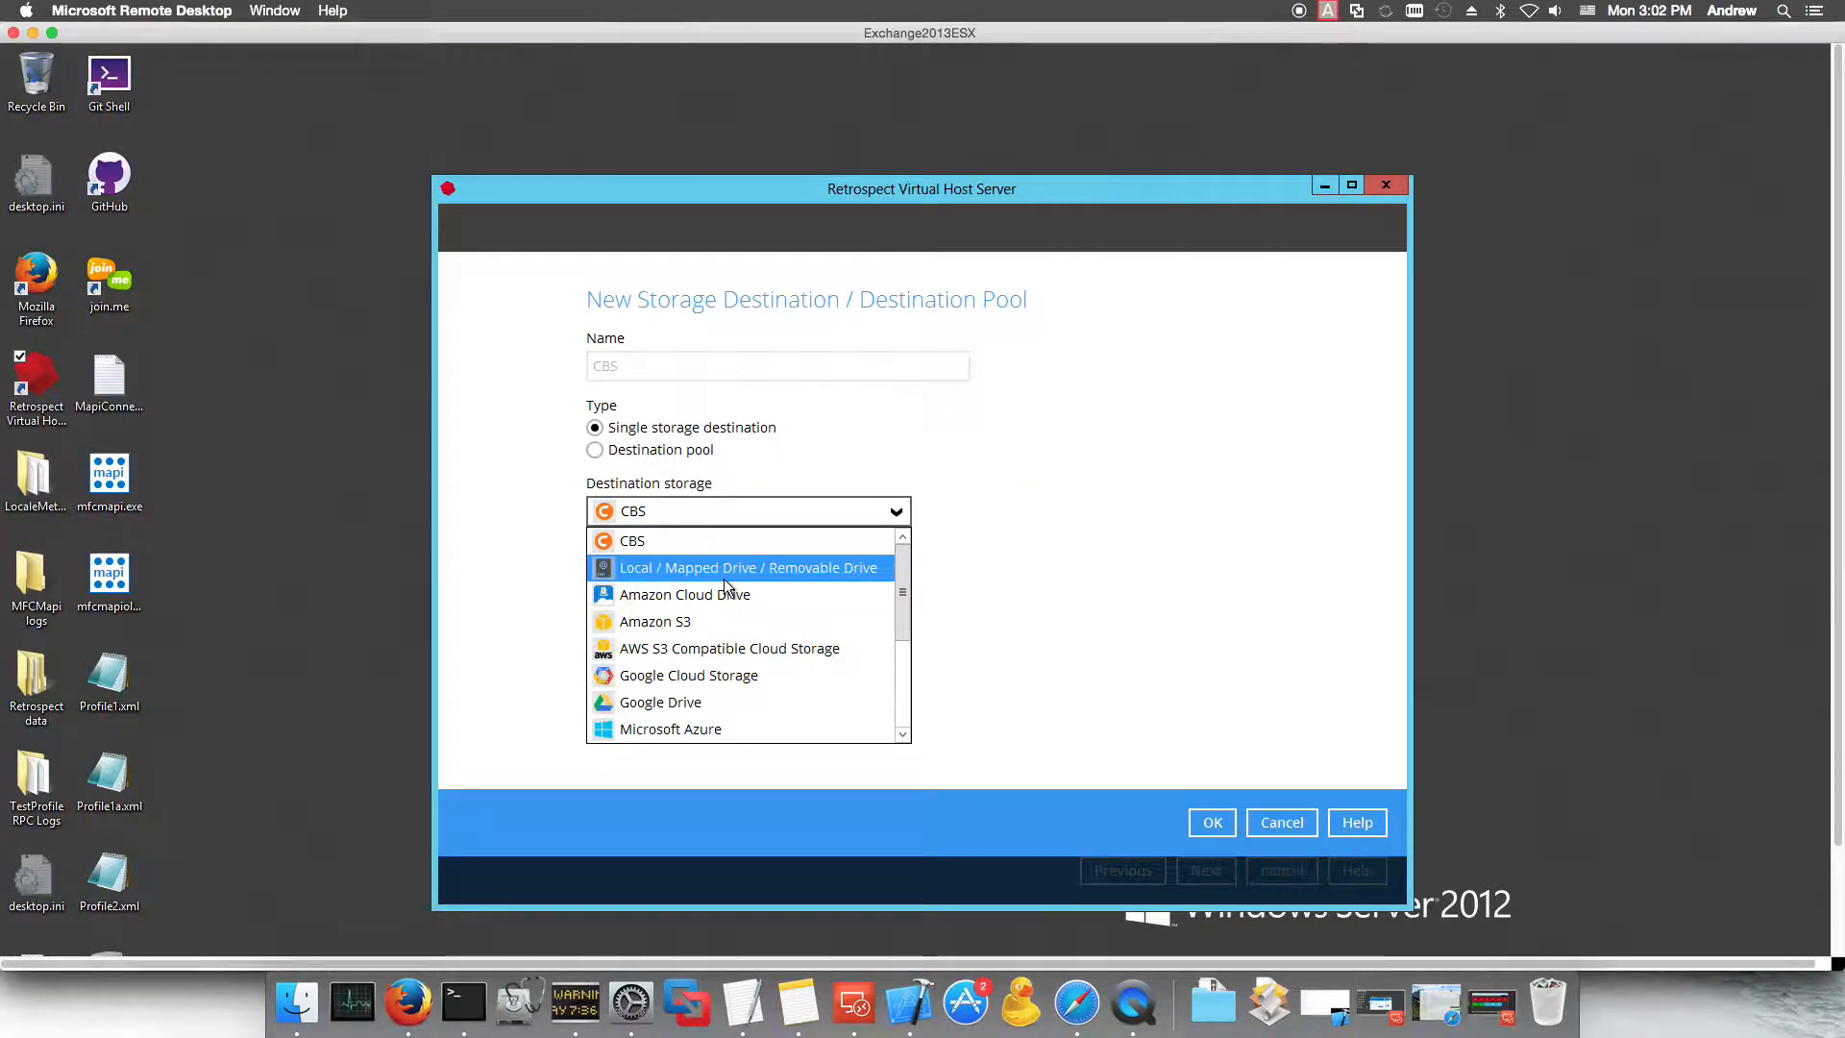
click(721, 568)
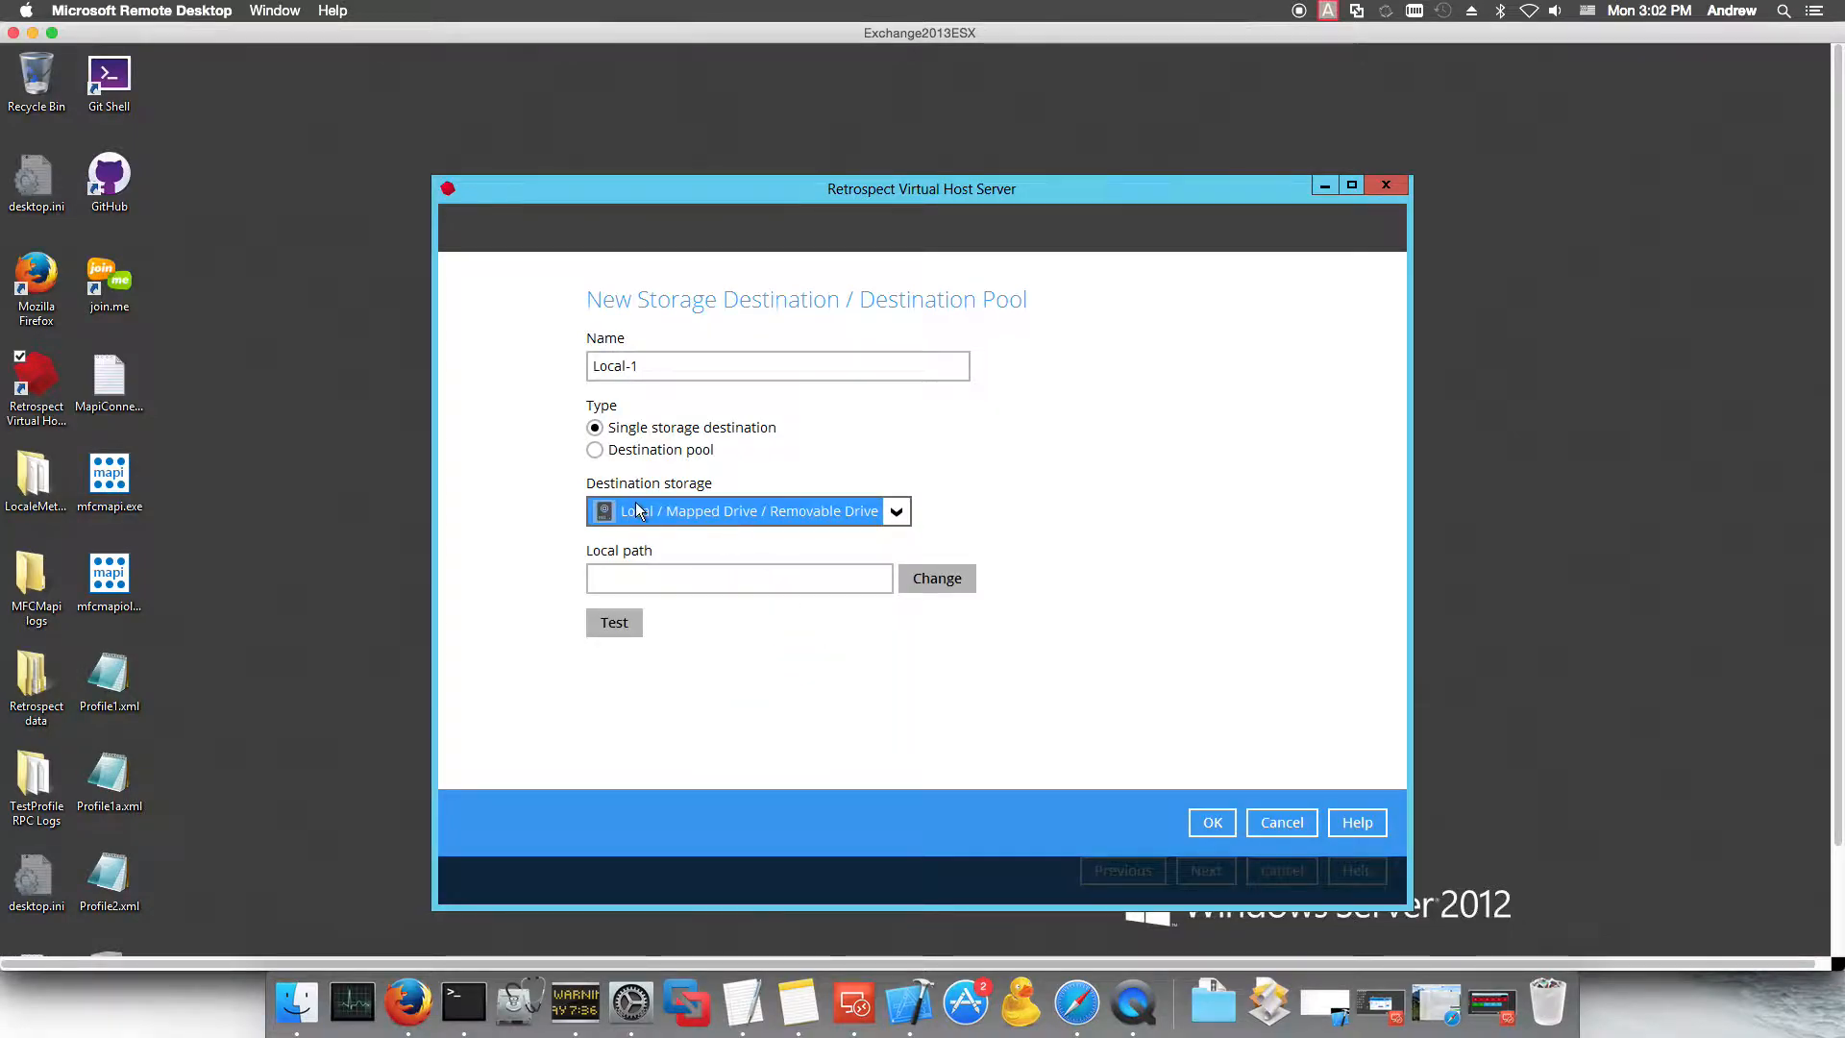
click(912, 579)
click(541, 661)
double_click(649, 495)
click(639, 512)
click(1019, 732)
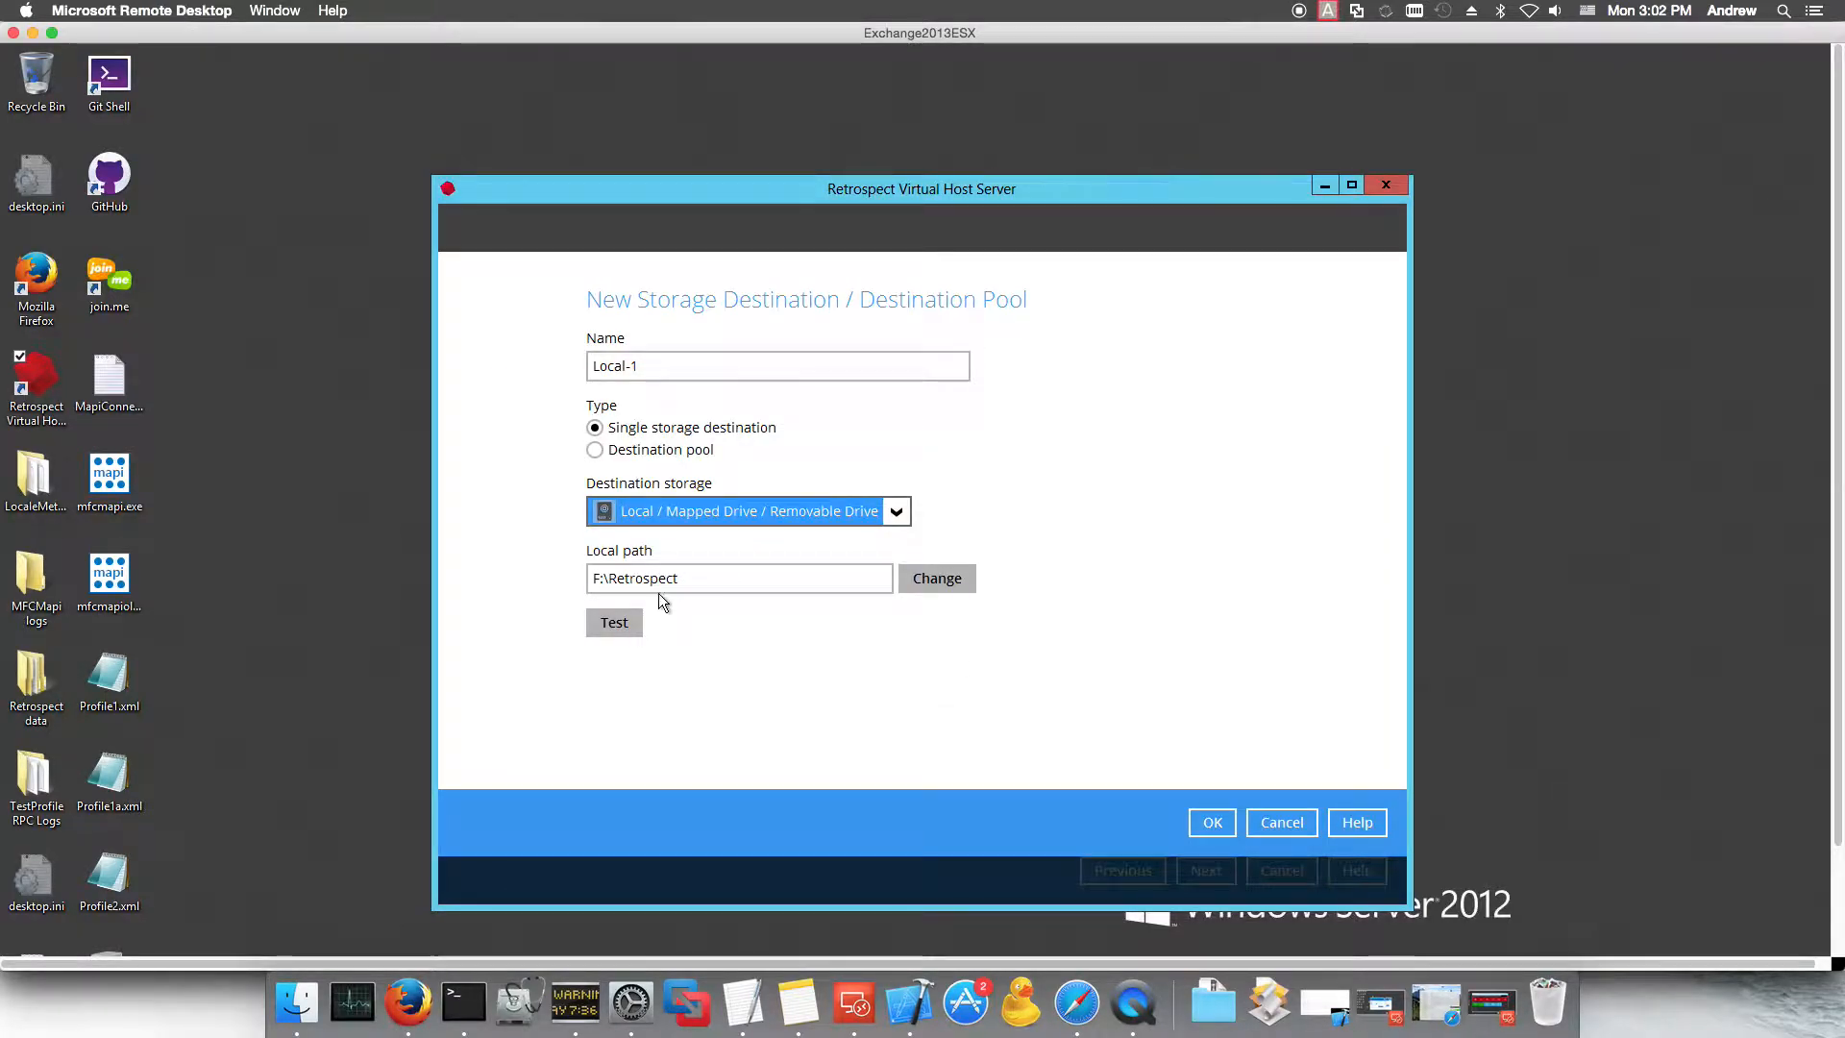
click(1206, 823)
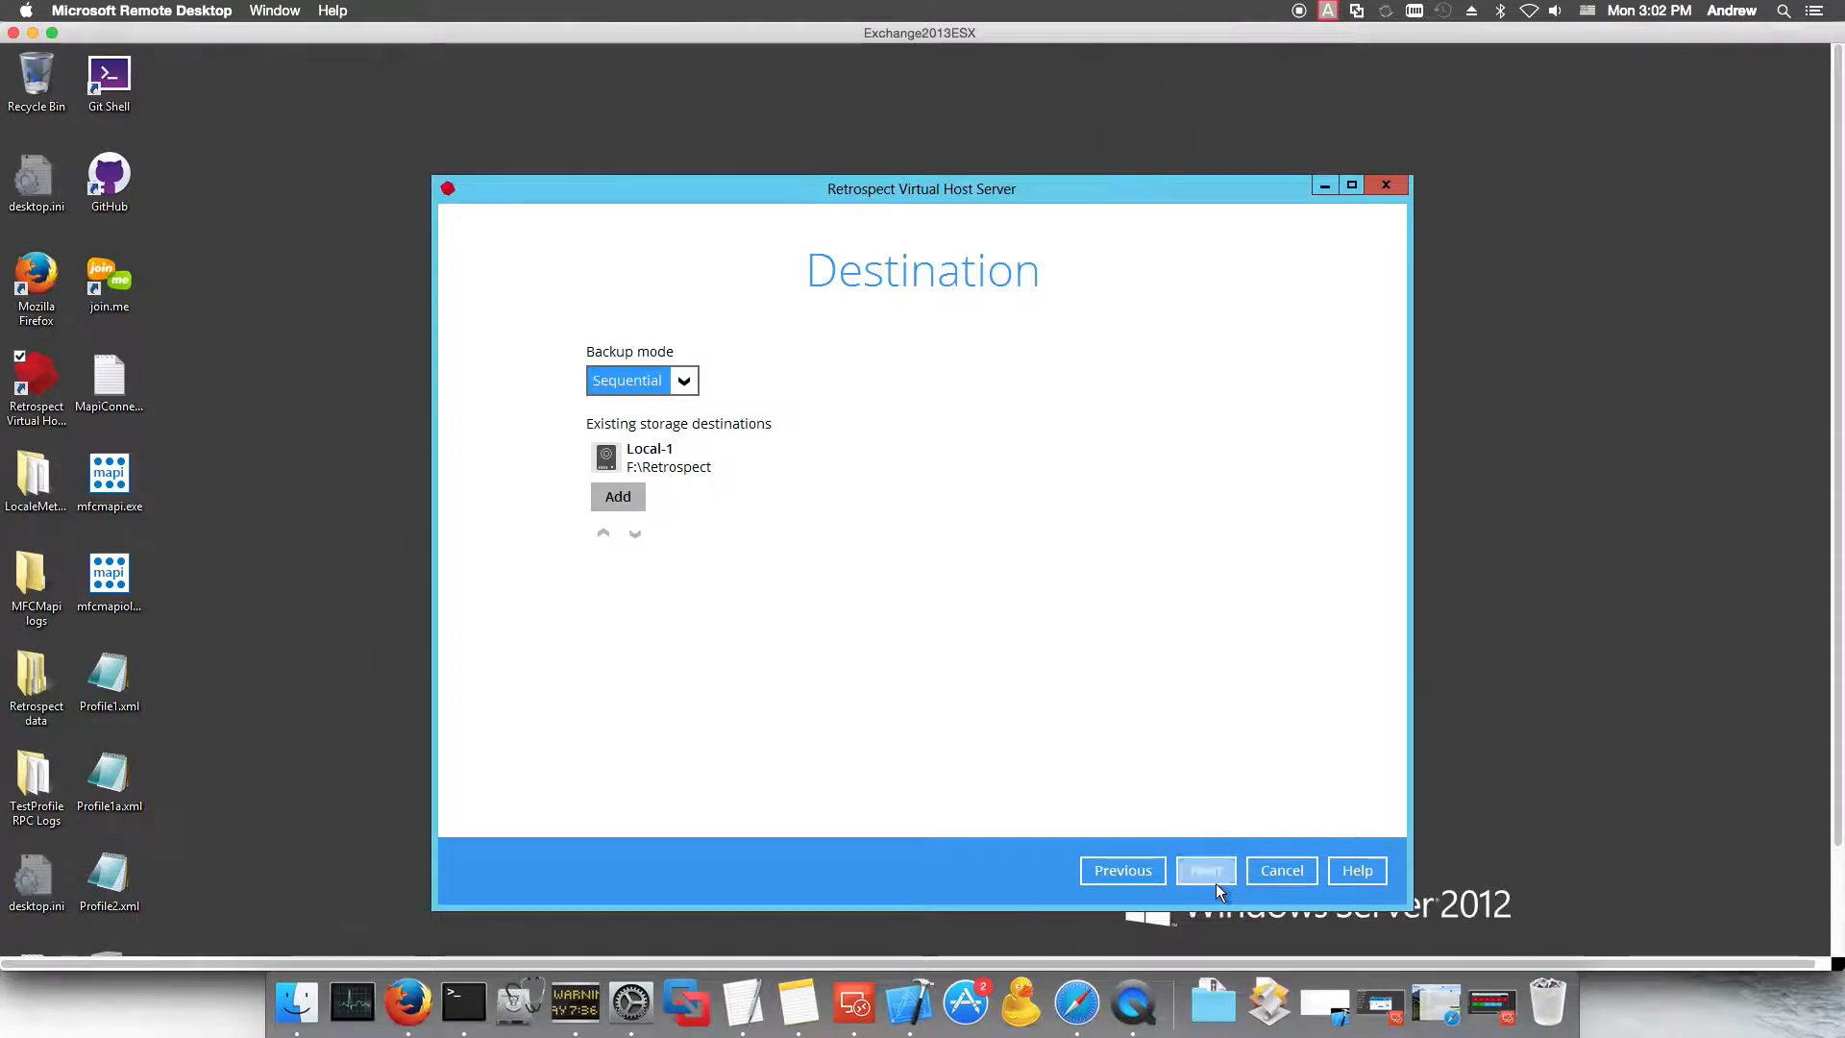
click(1211, 878)
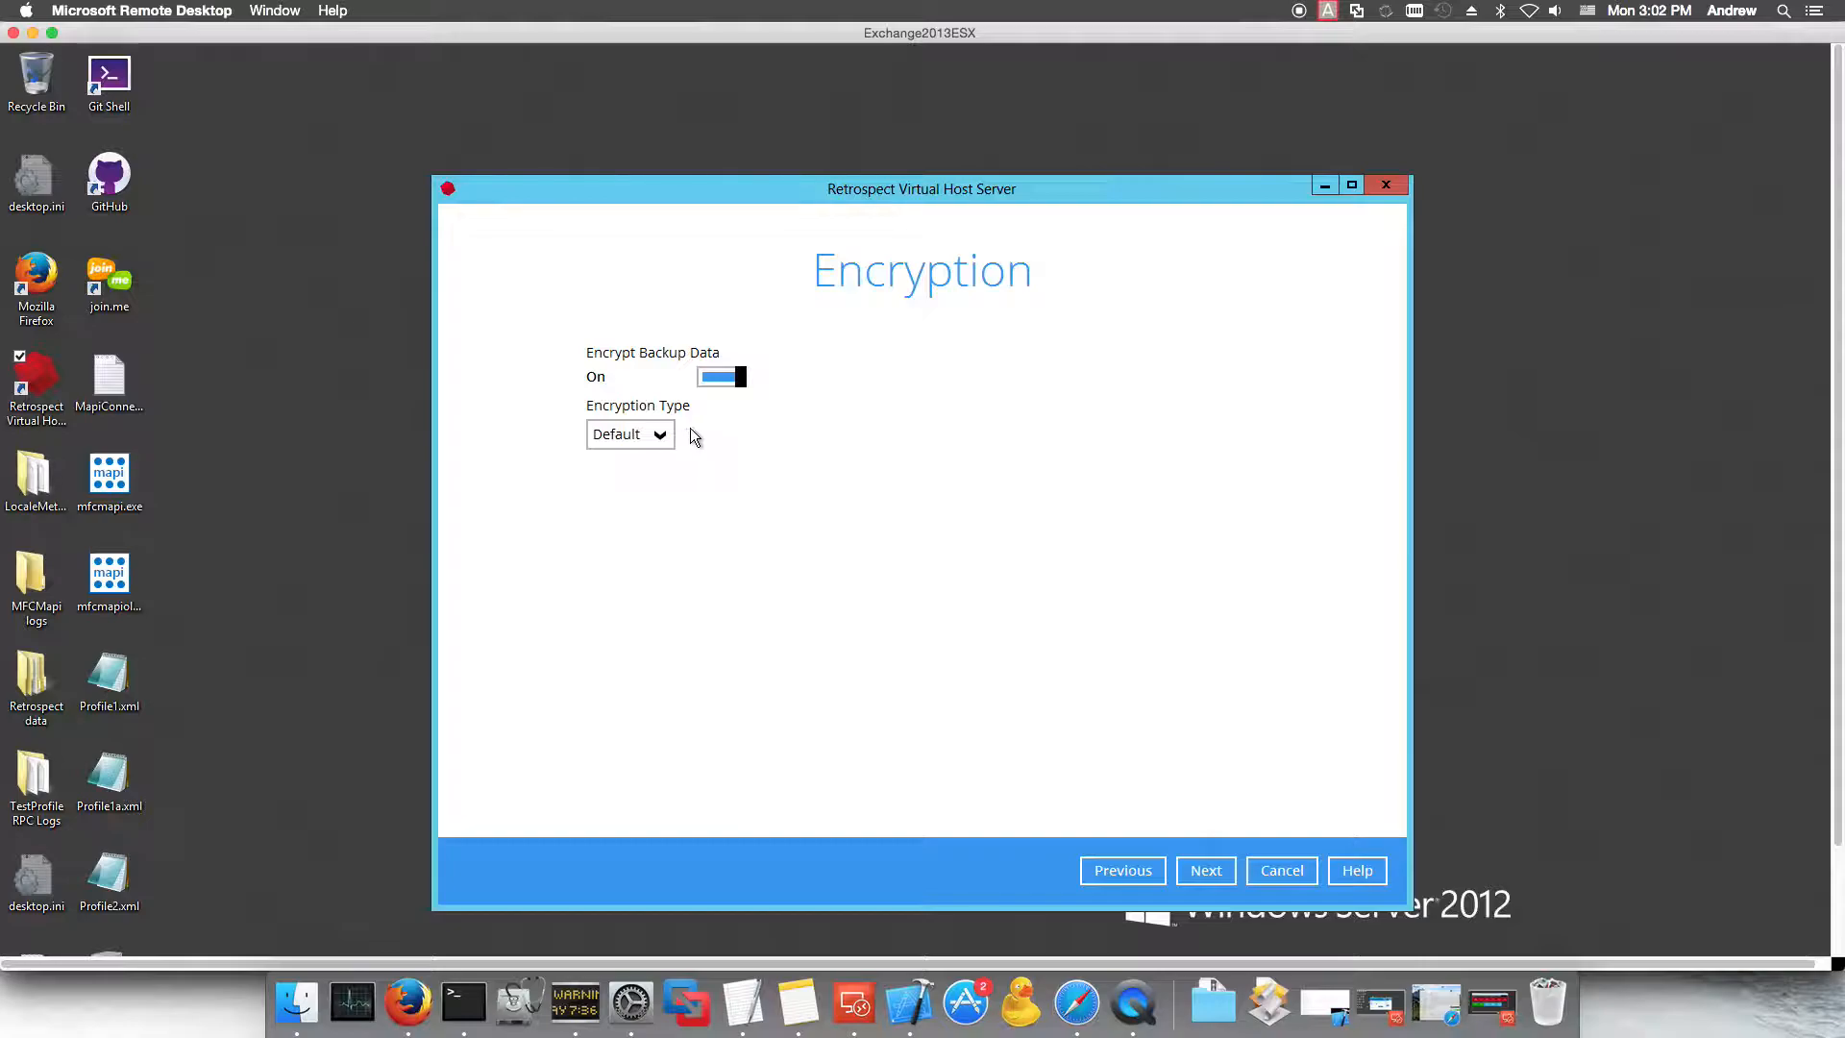
Step: Turn off backup data encryption and finish creating the backup set by entering the Windows account password
click(705, 375)
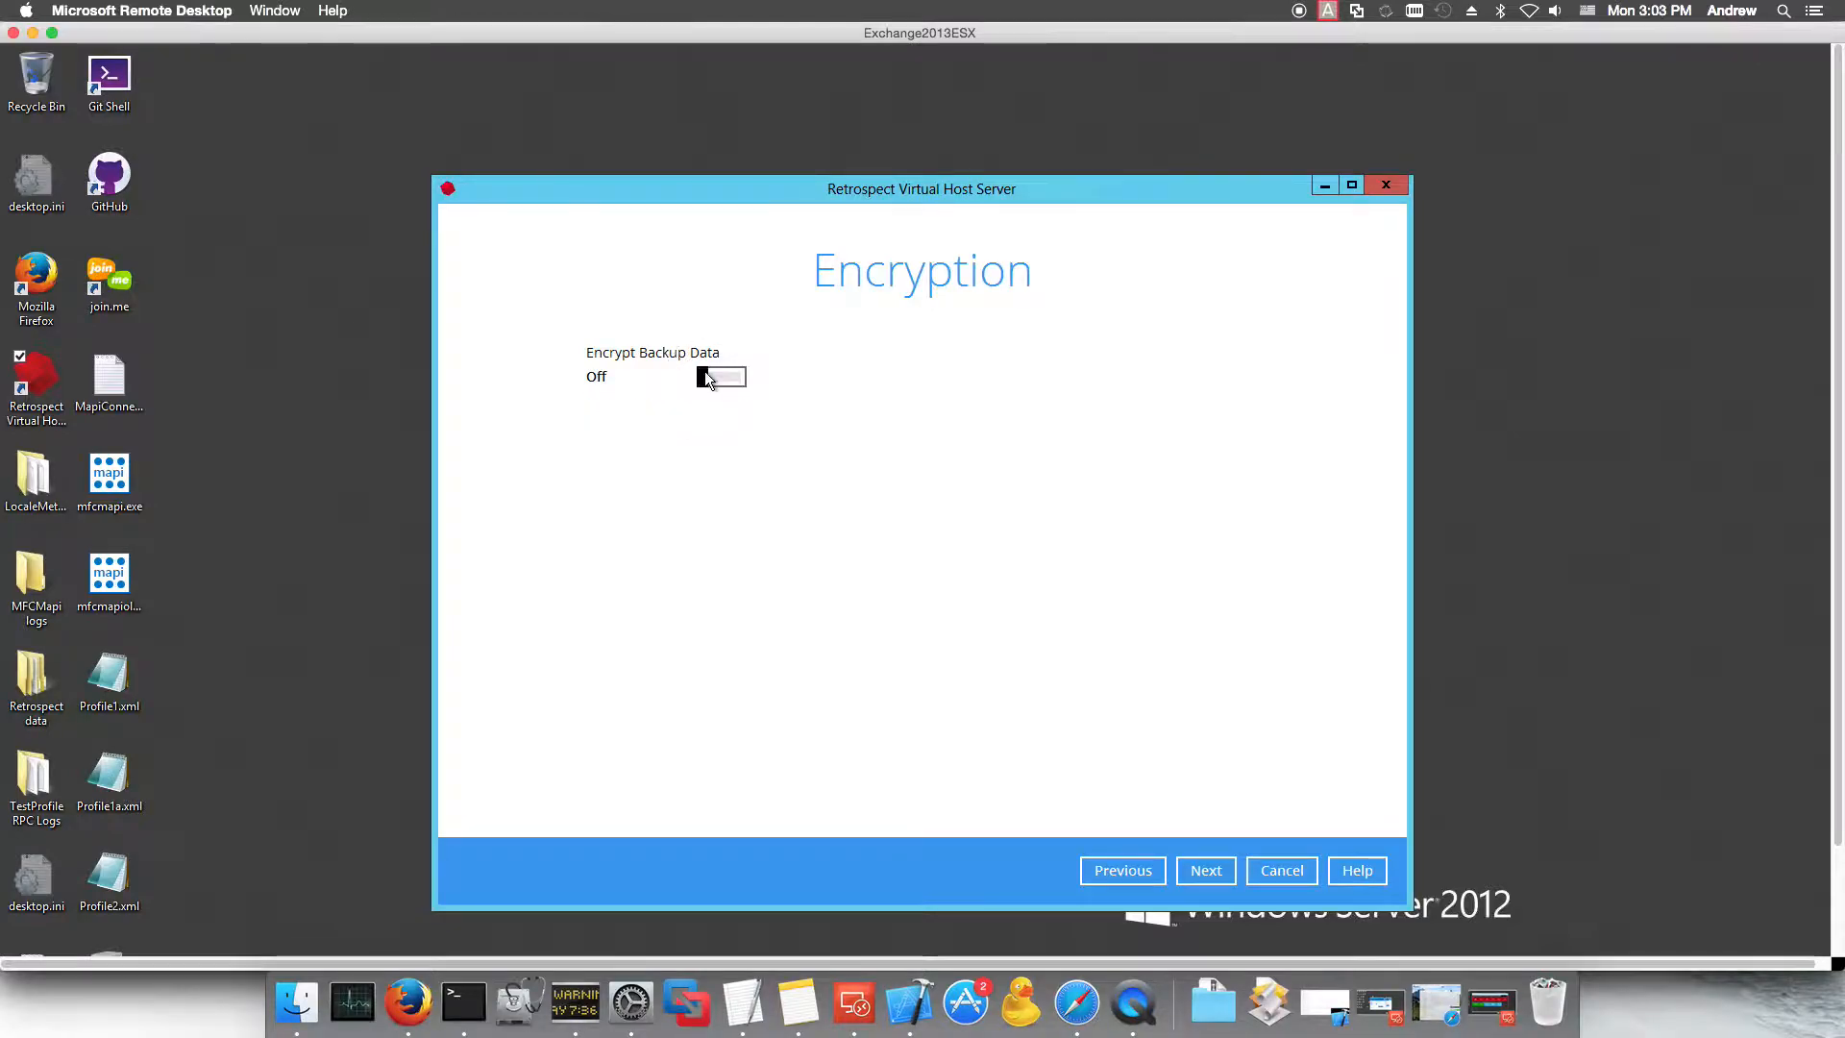
click(1207, 871)
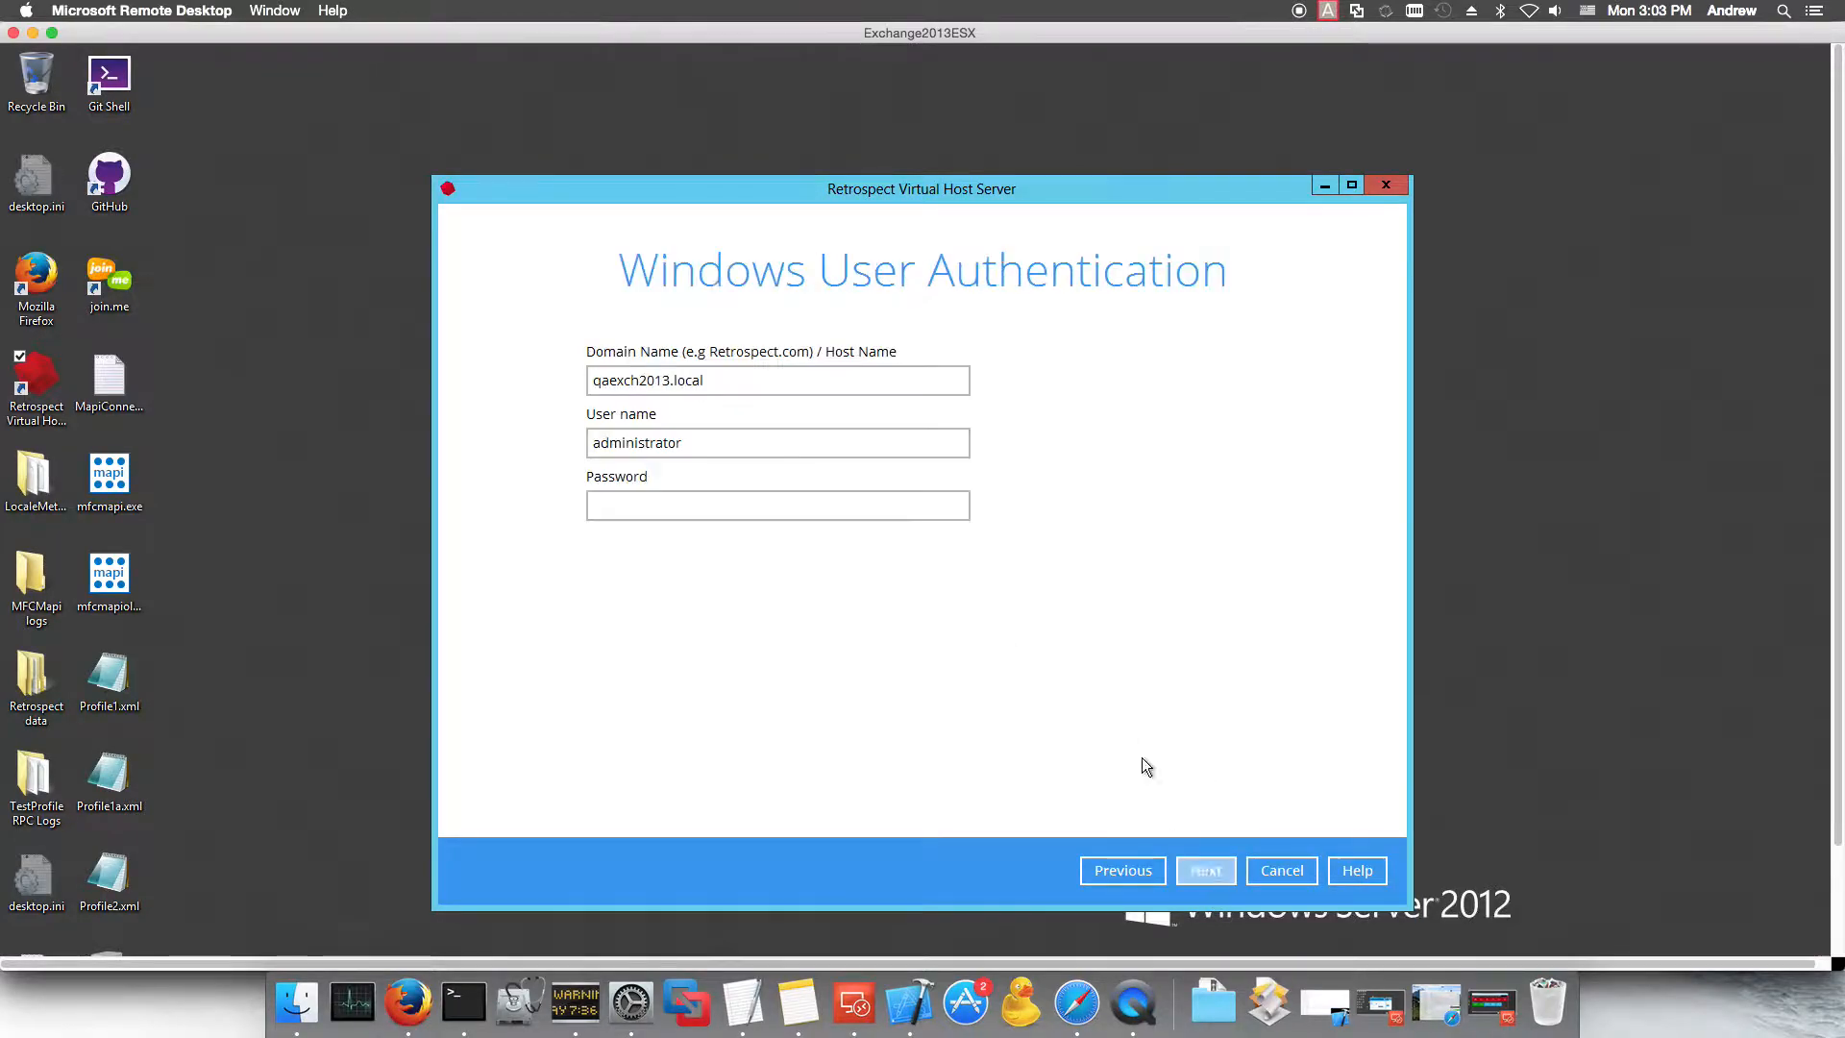
click(707, 504)
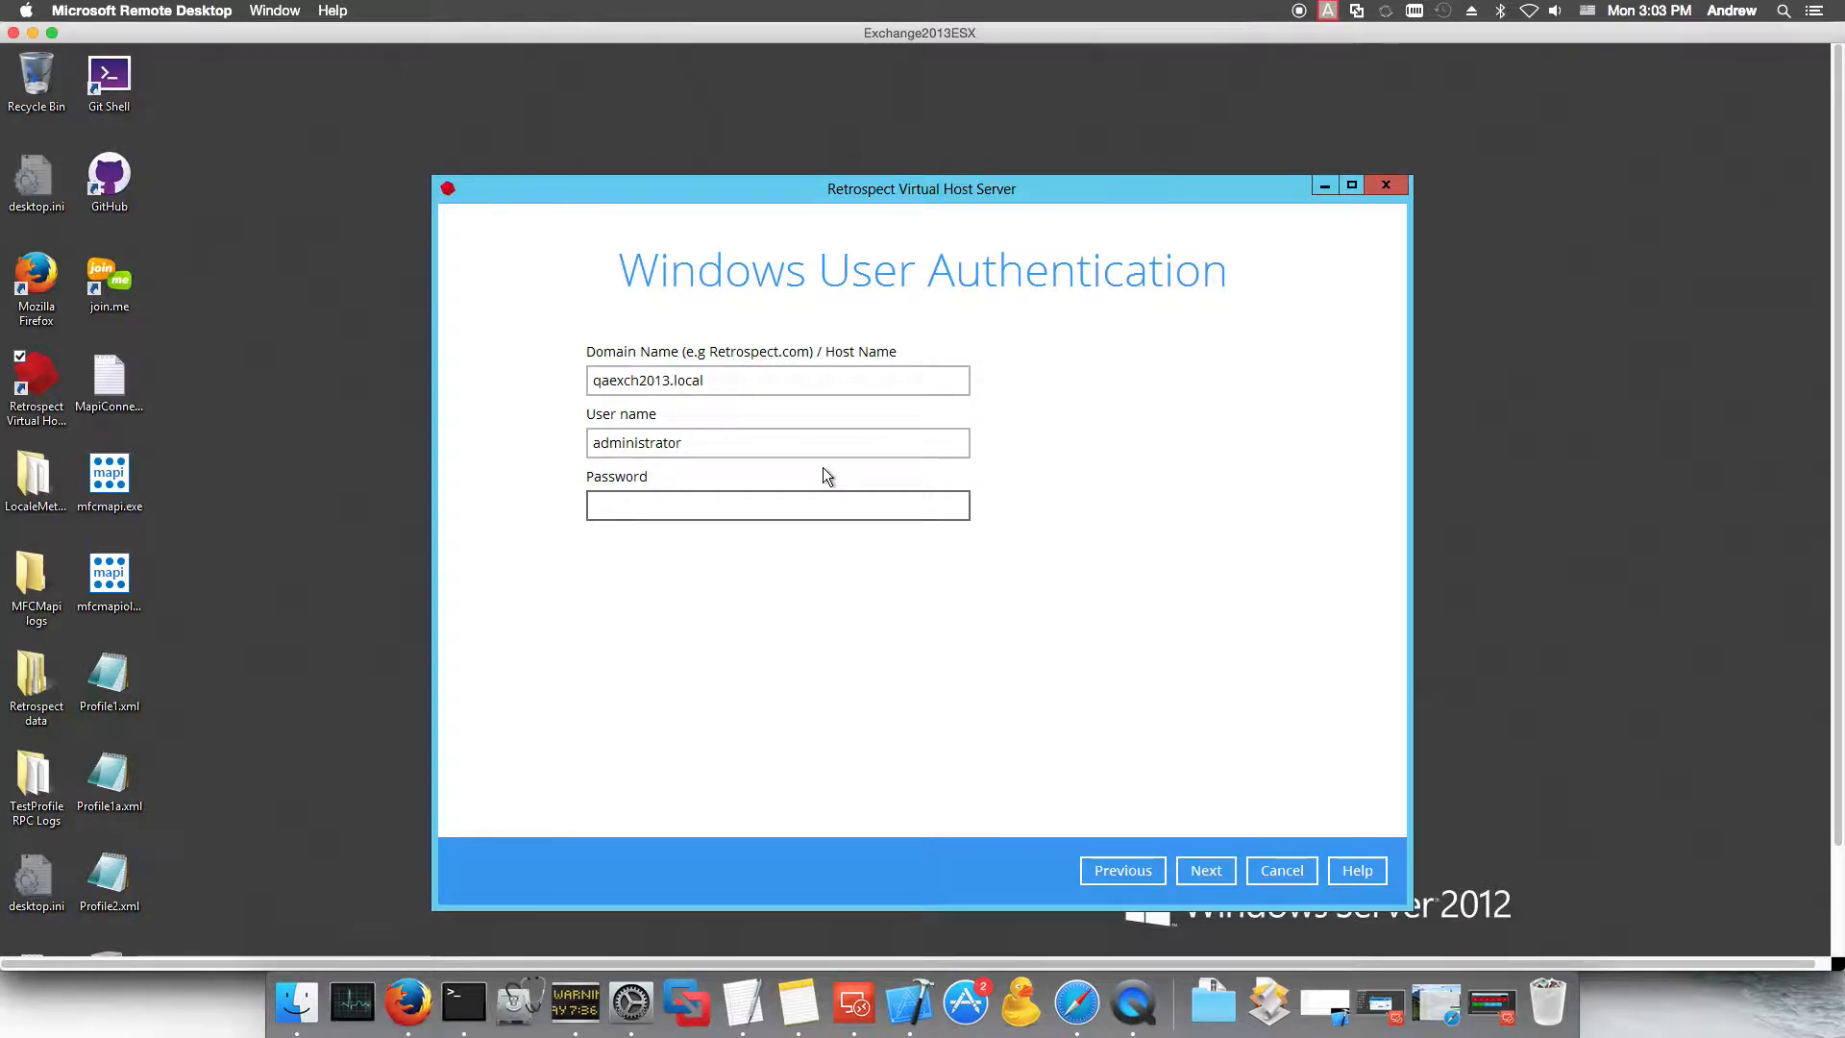
text(••••••••)
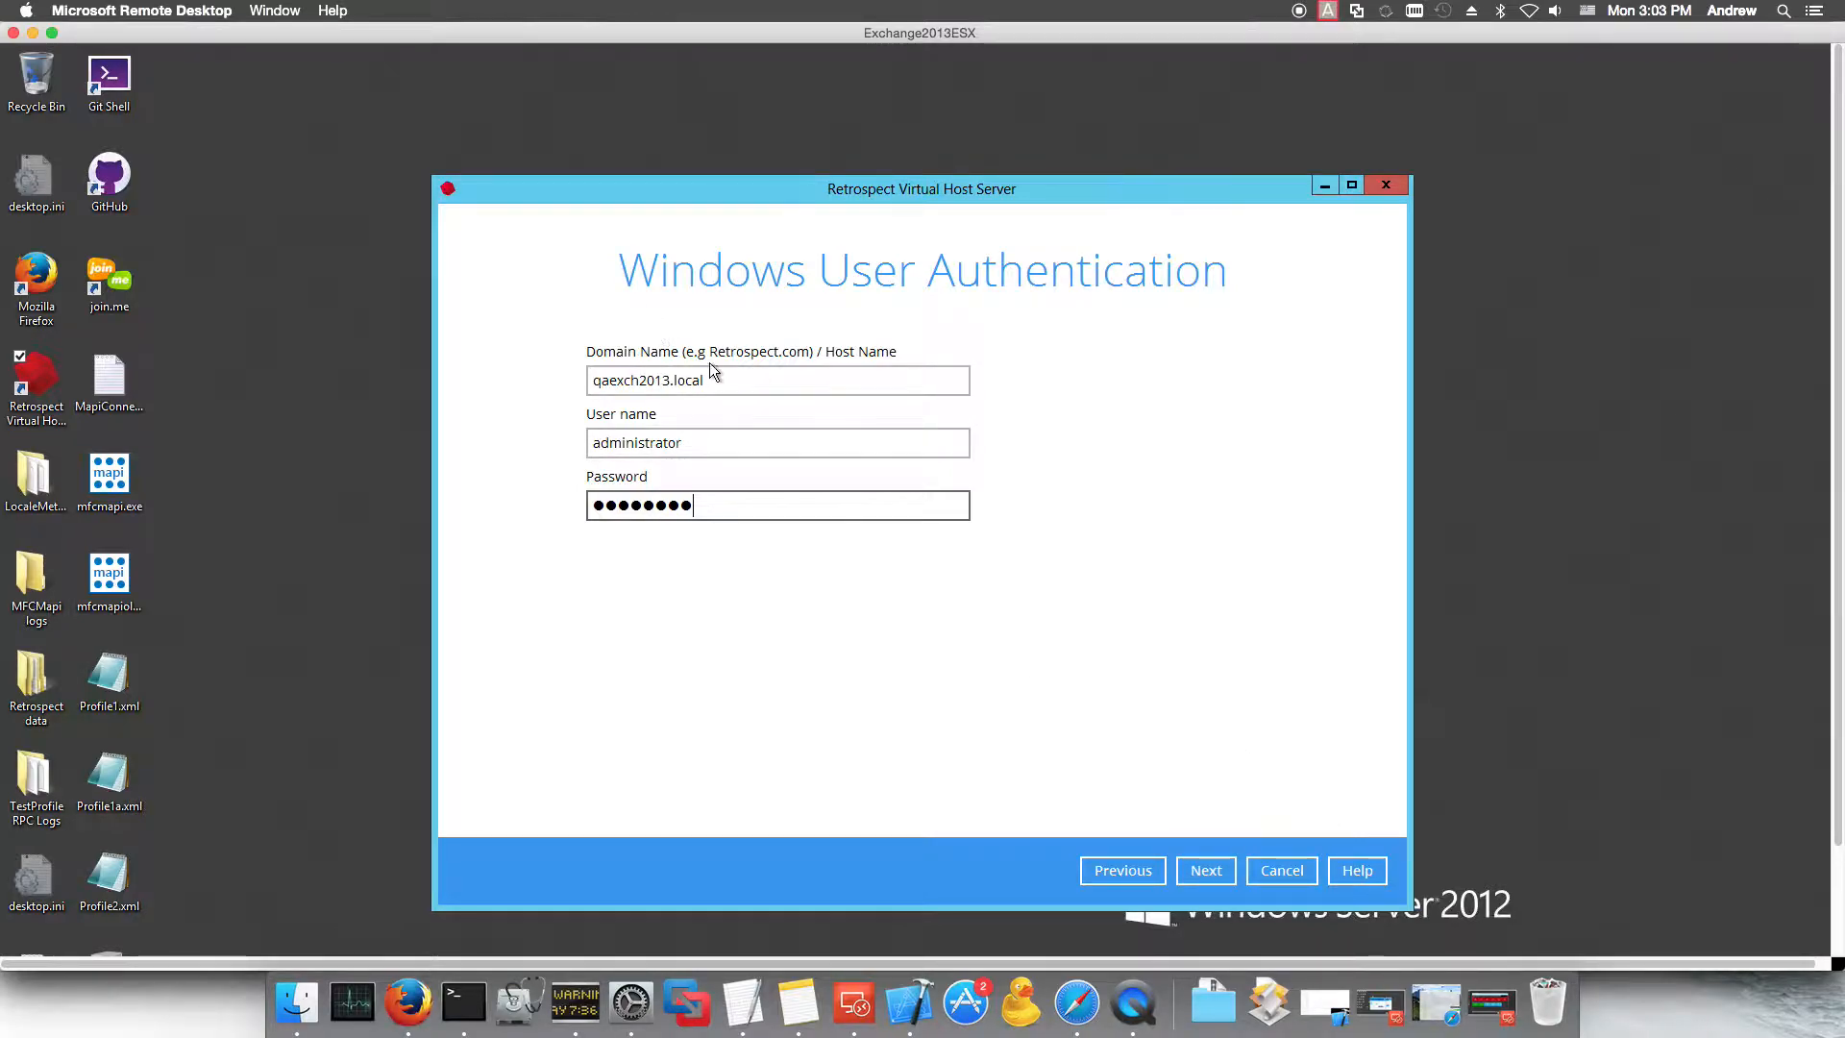
click(1210, 869)
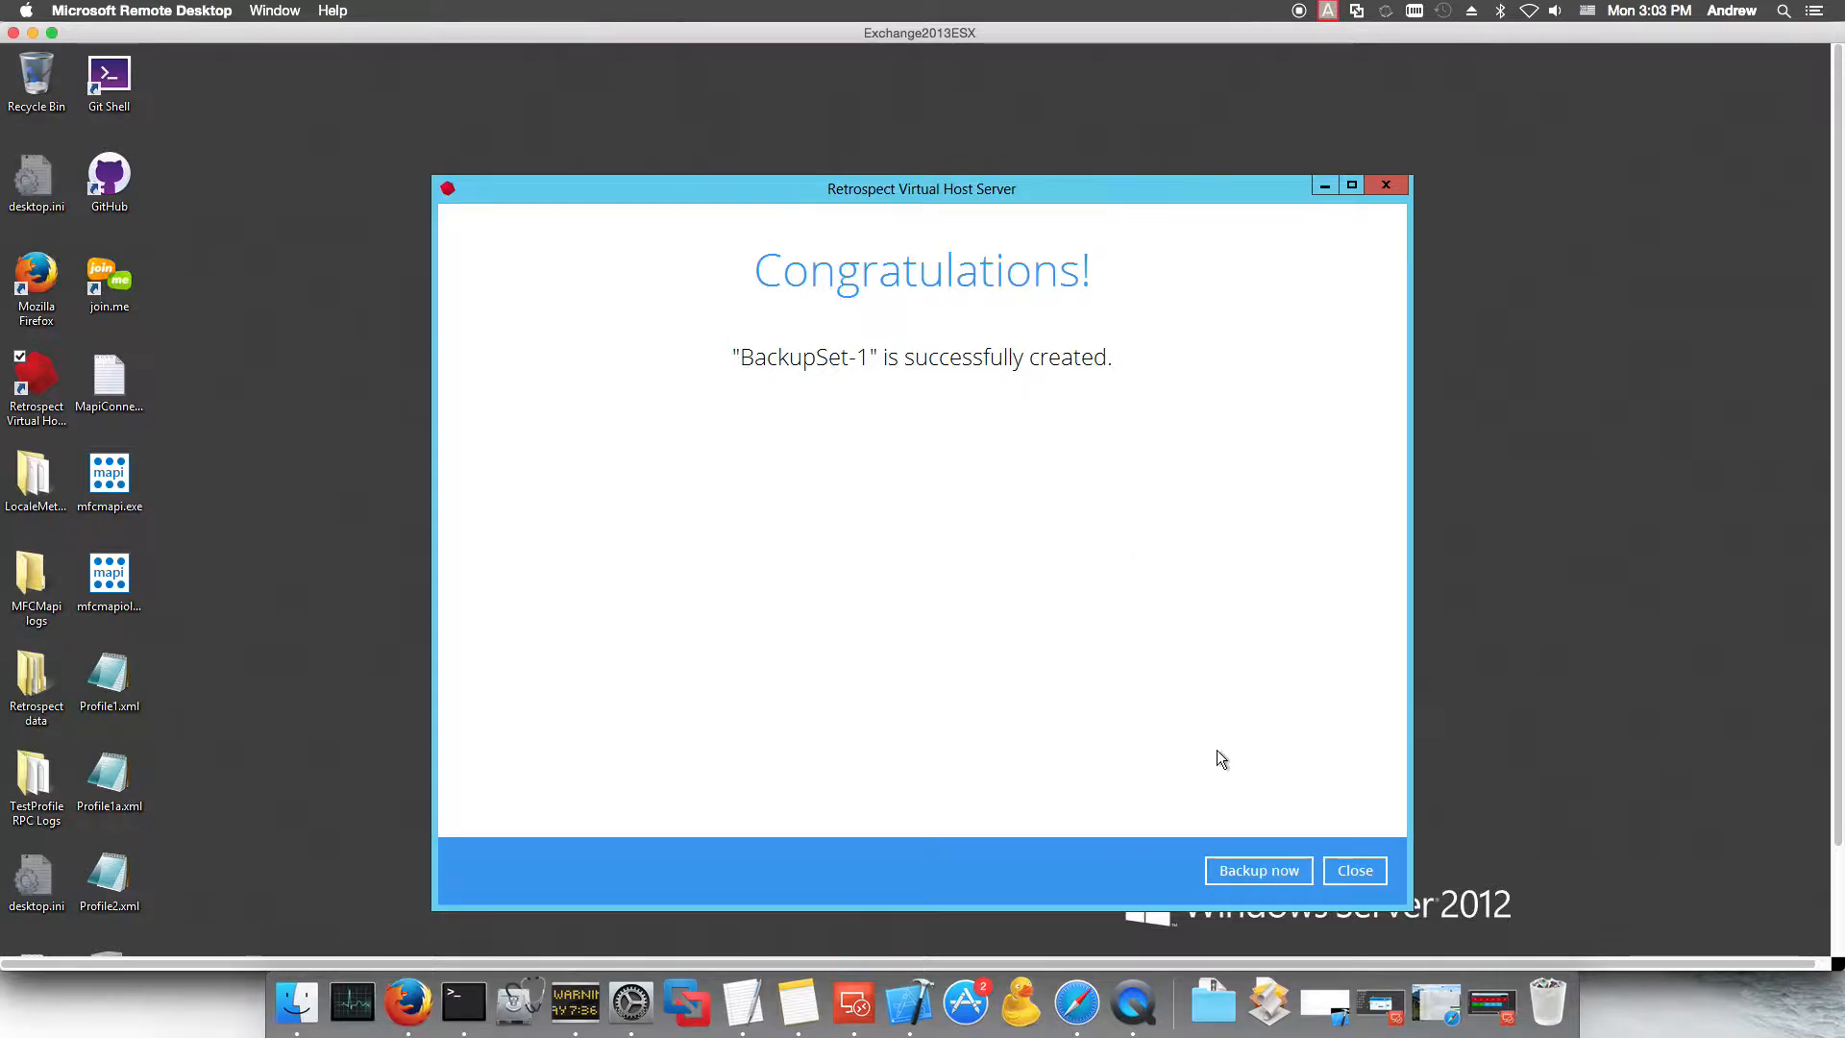
click(1348, 874)
Step: Delete the backup set BackupSet-1 together with all of its backup files
scroll(753, 596, down, 3)
click(826, 677)
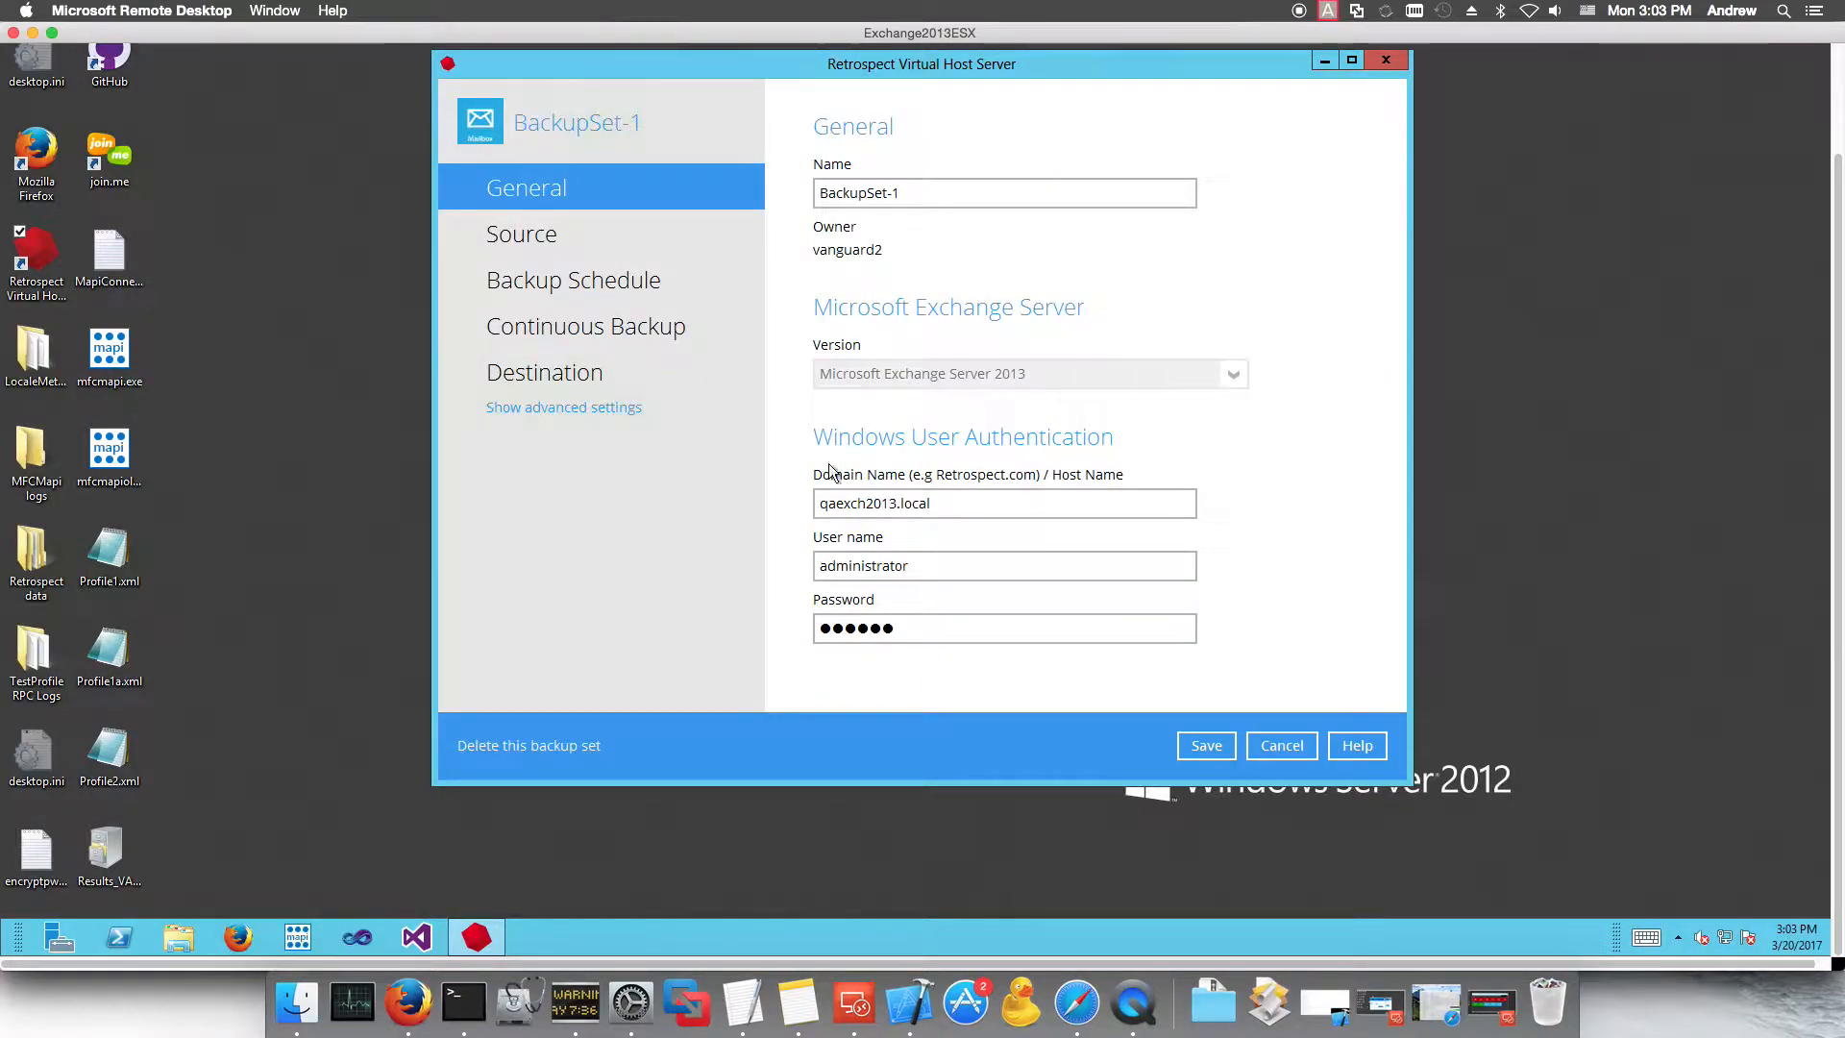
click(594, 745)
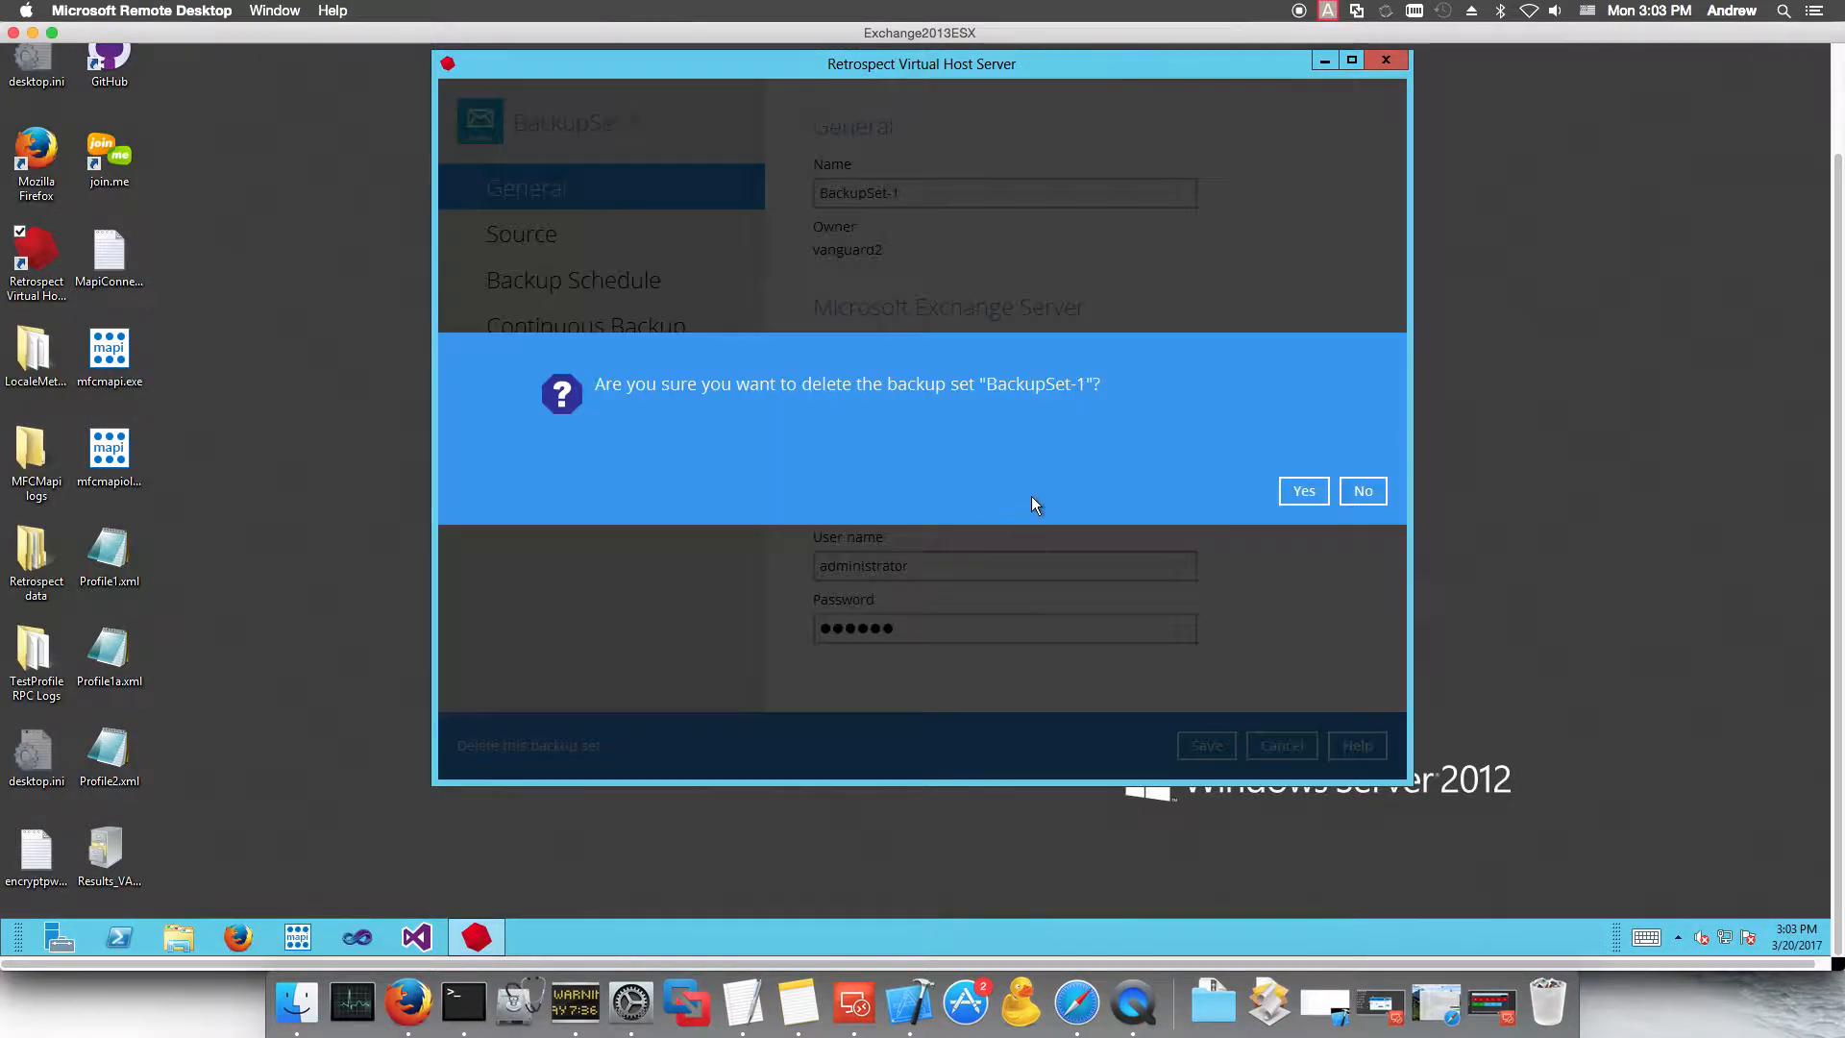
click(1295, 493)
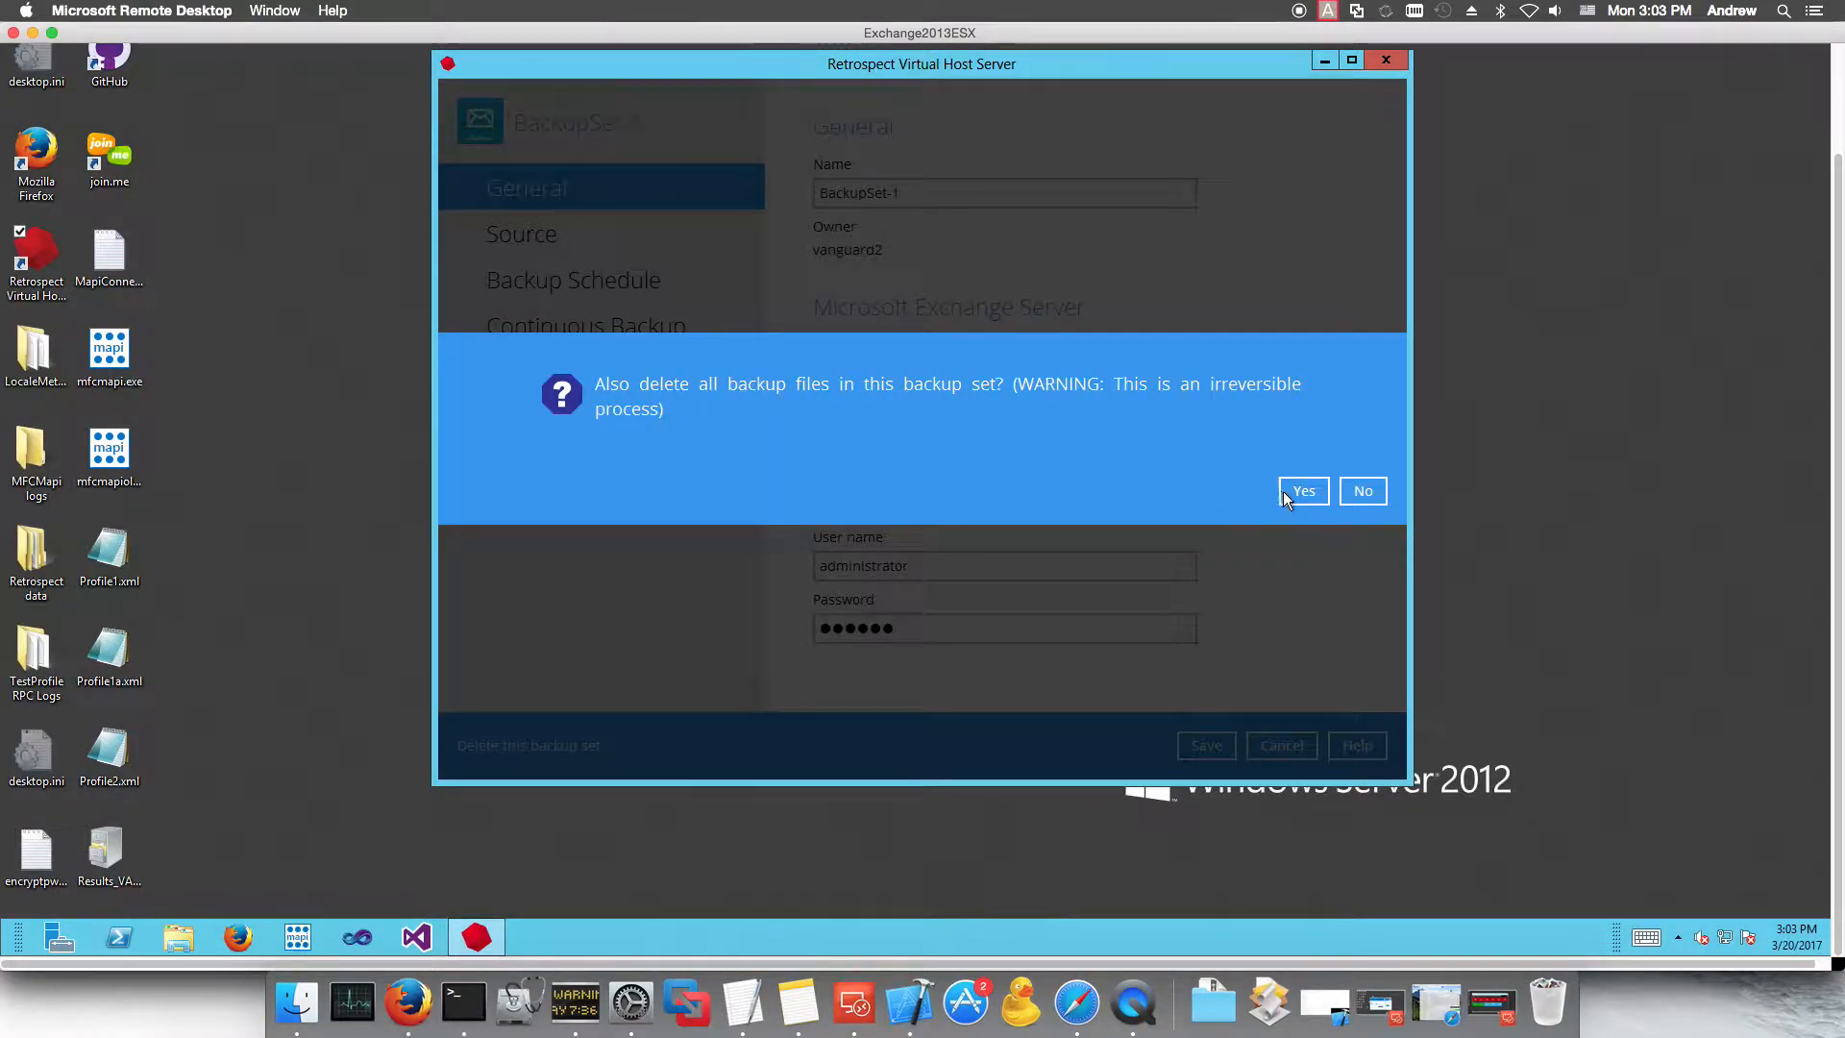
click(1286, 493)
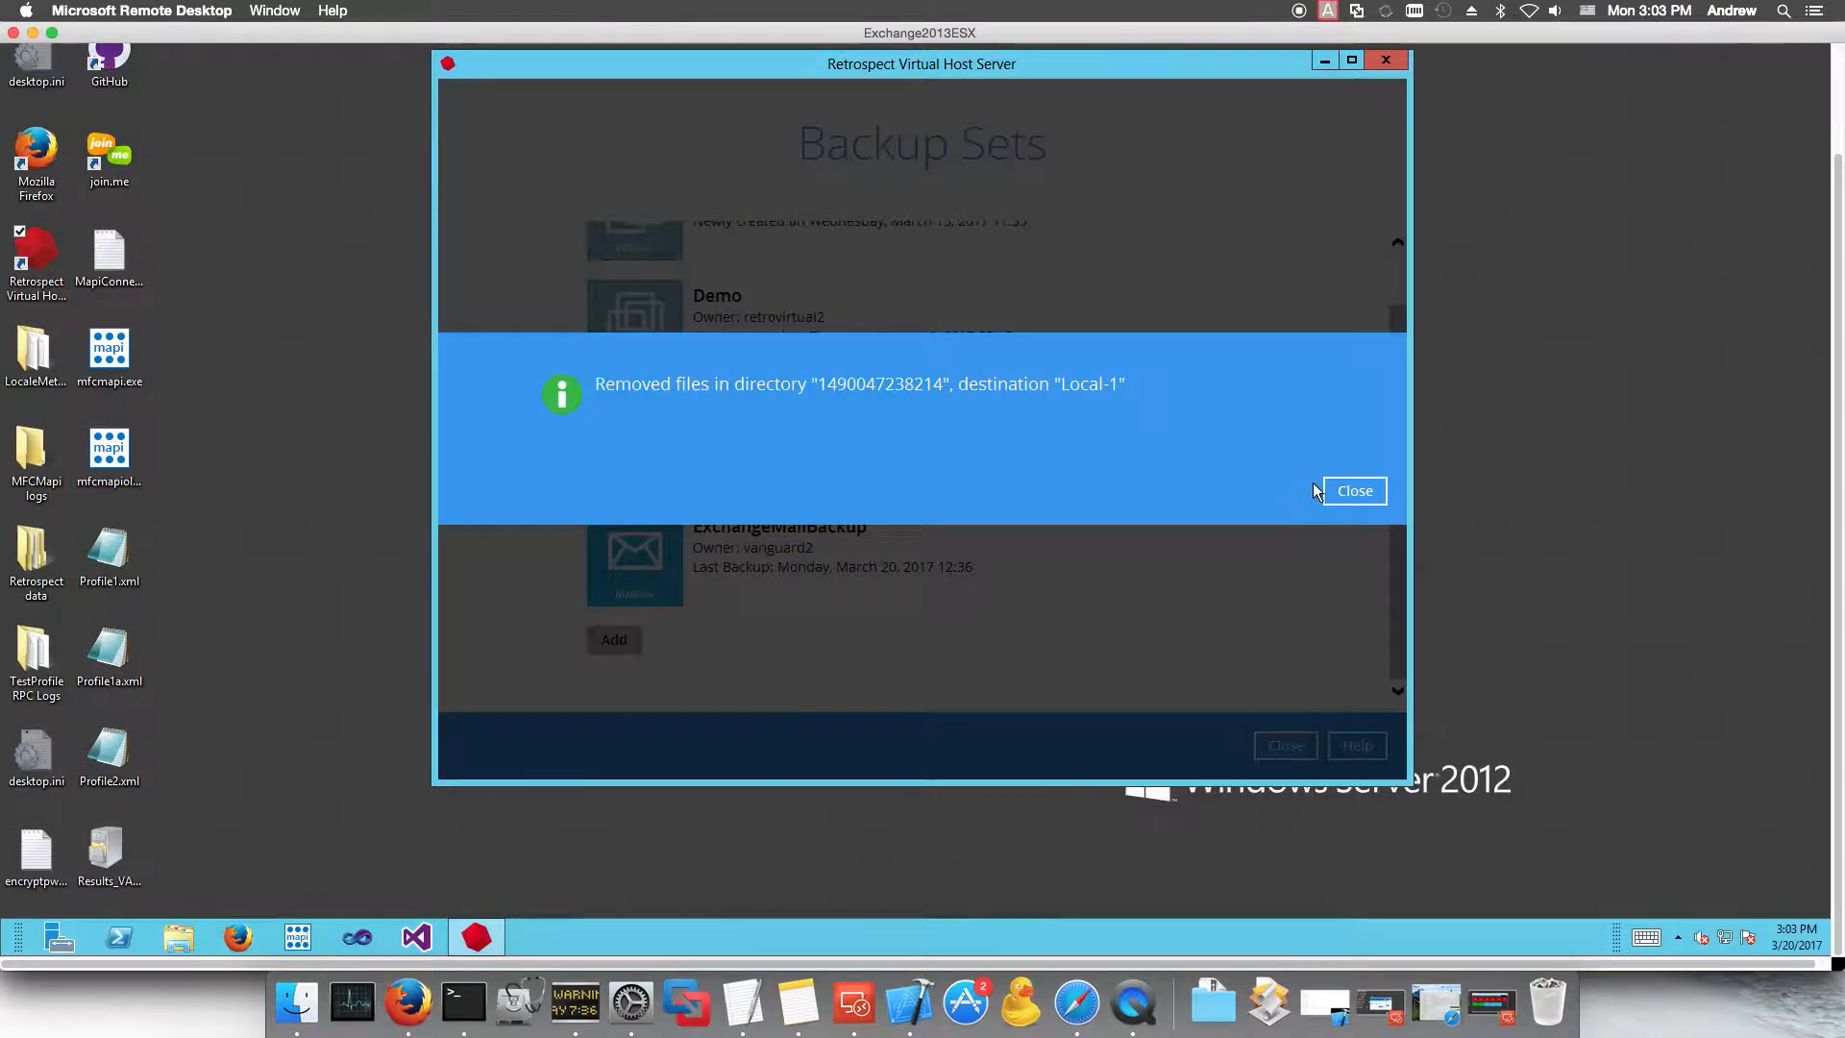
click(1331, 491)
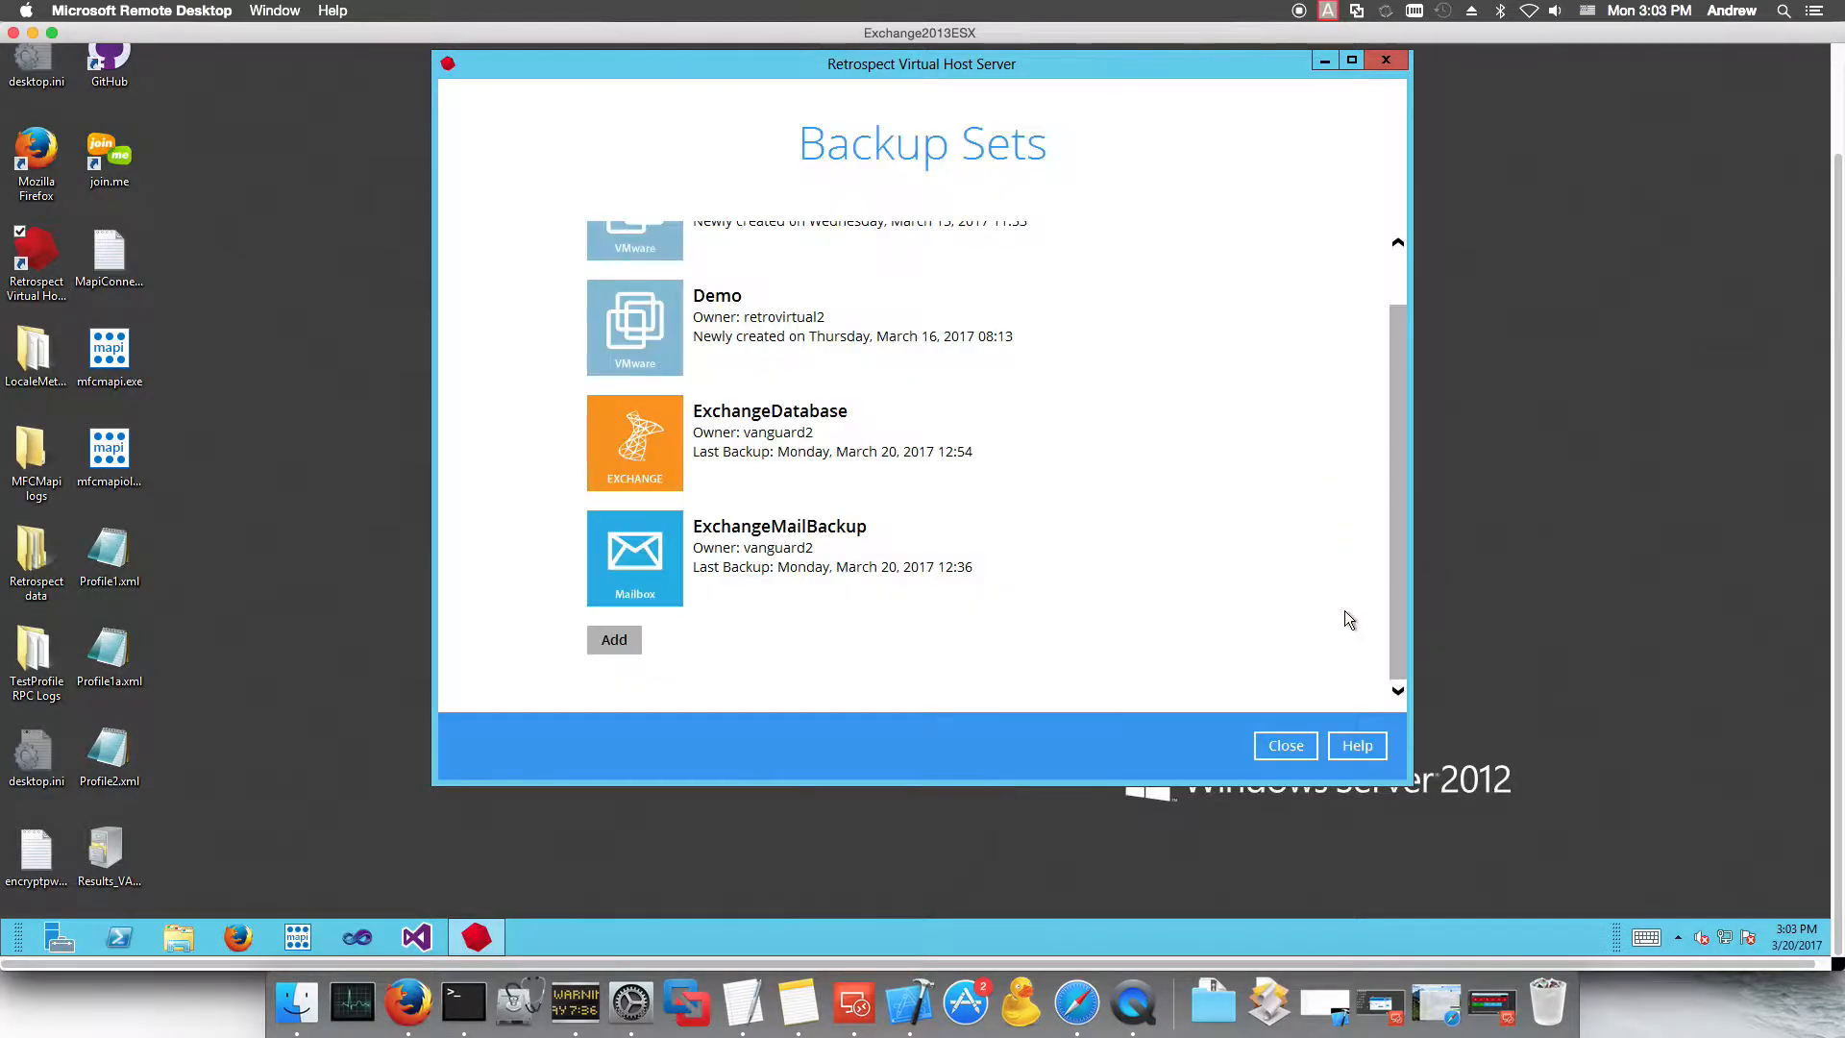
Step: Leave the backup sets list and open a restore of the ExchangeMailBackup set from its Local-1 destination
click(1285, 747)
click(634, 475)
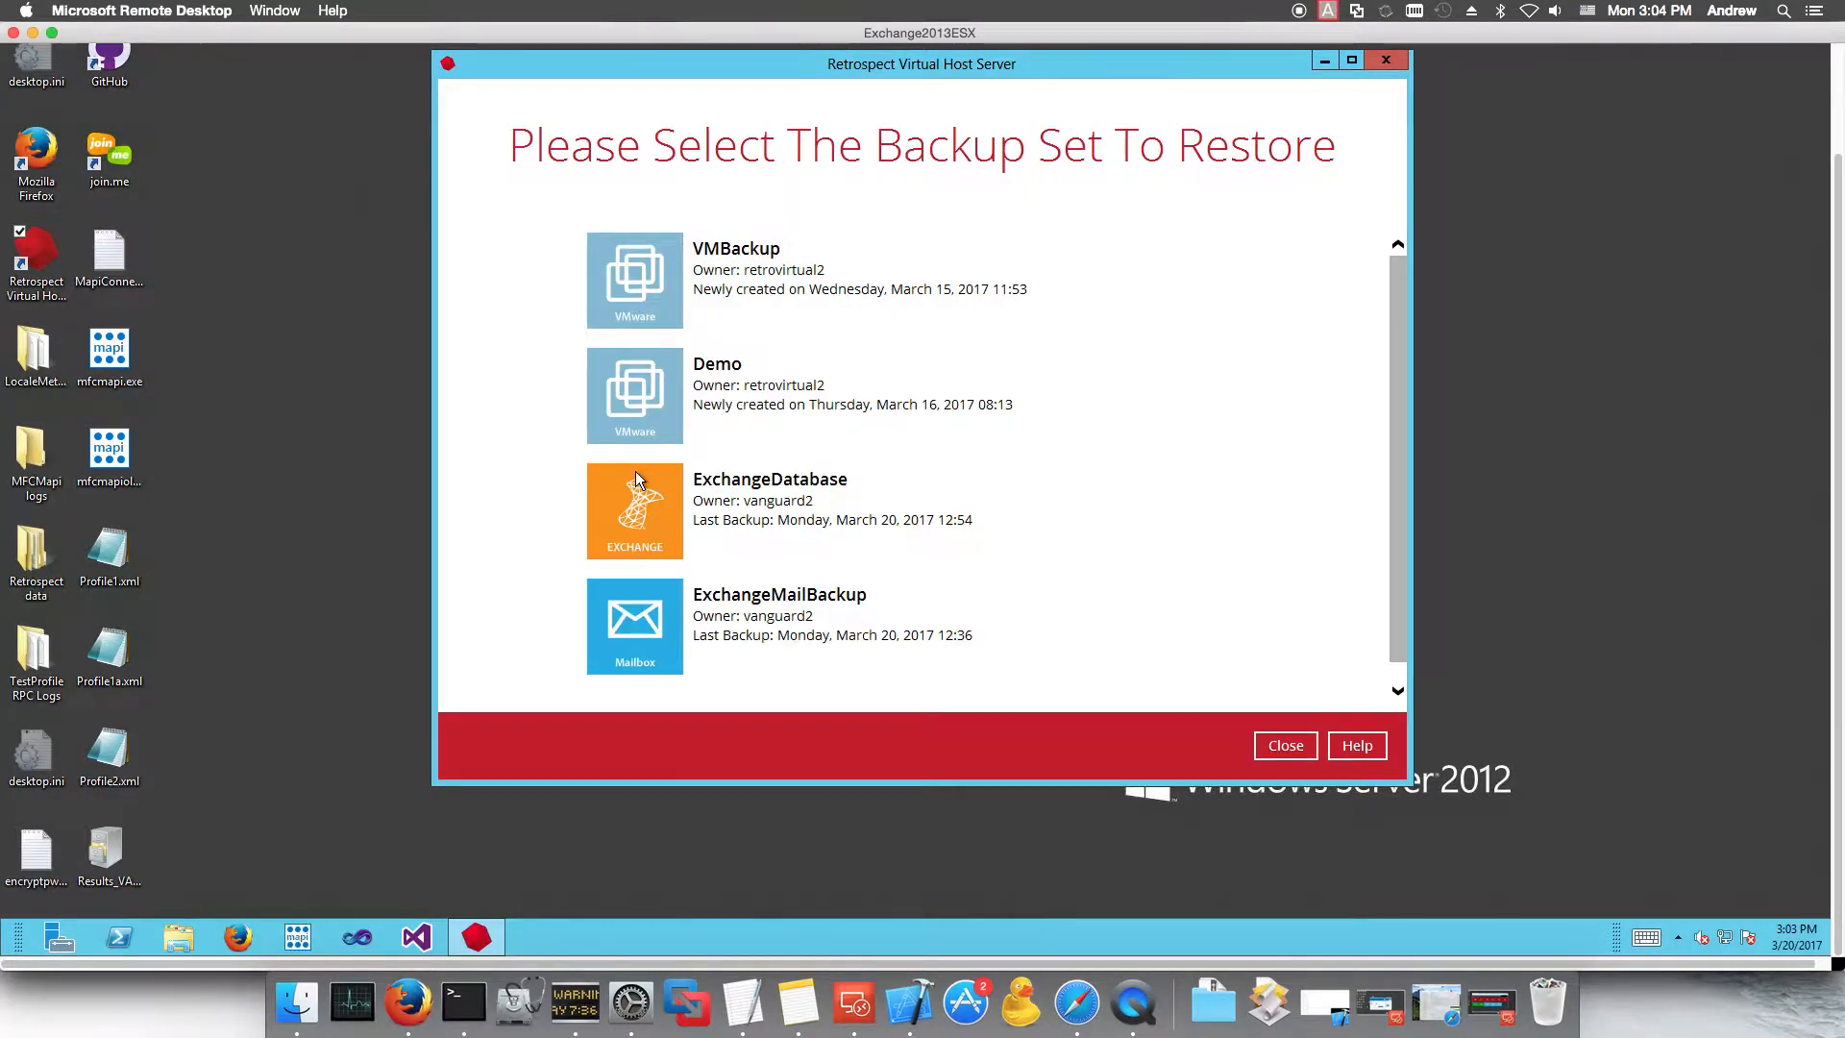
scroll(881, 538, down, 1)
click(755, 608)
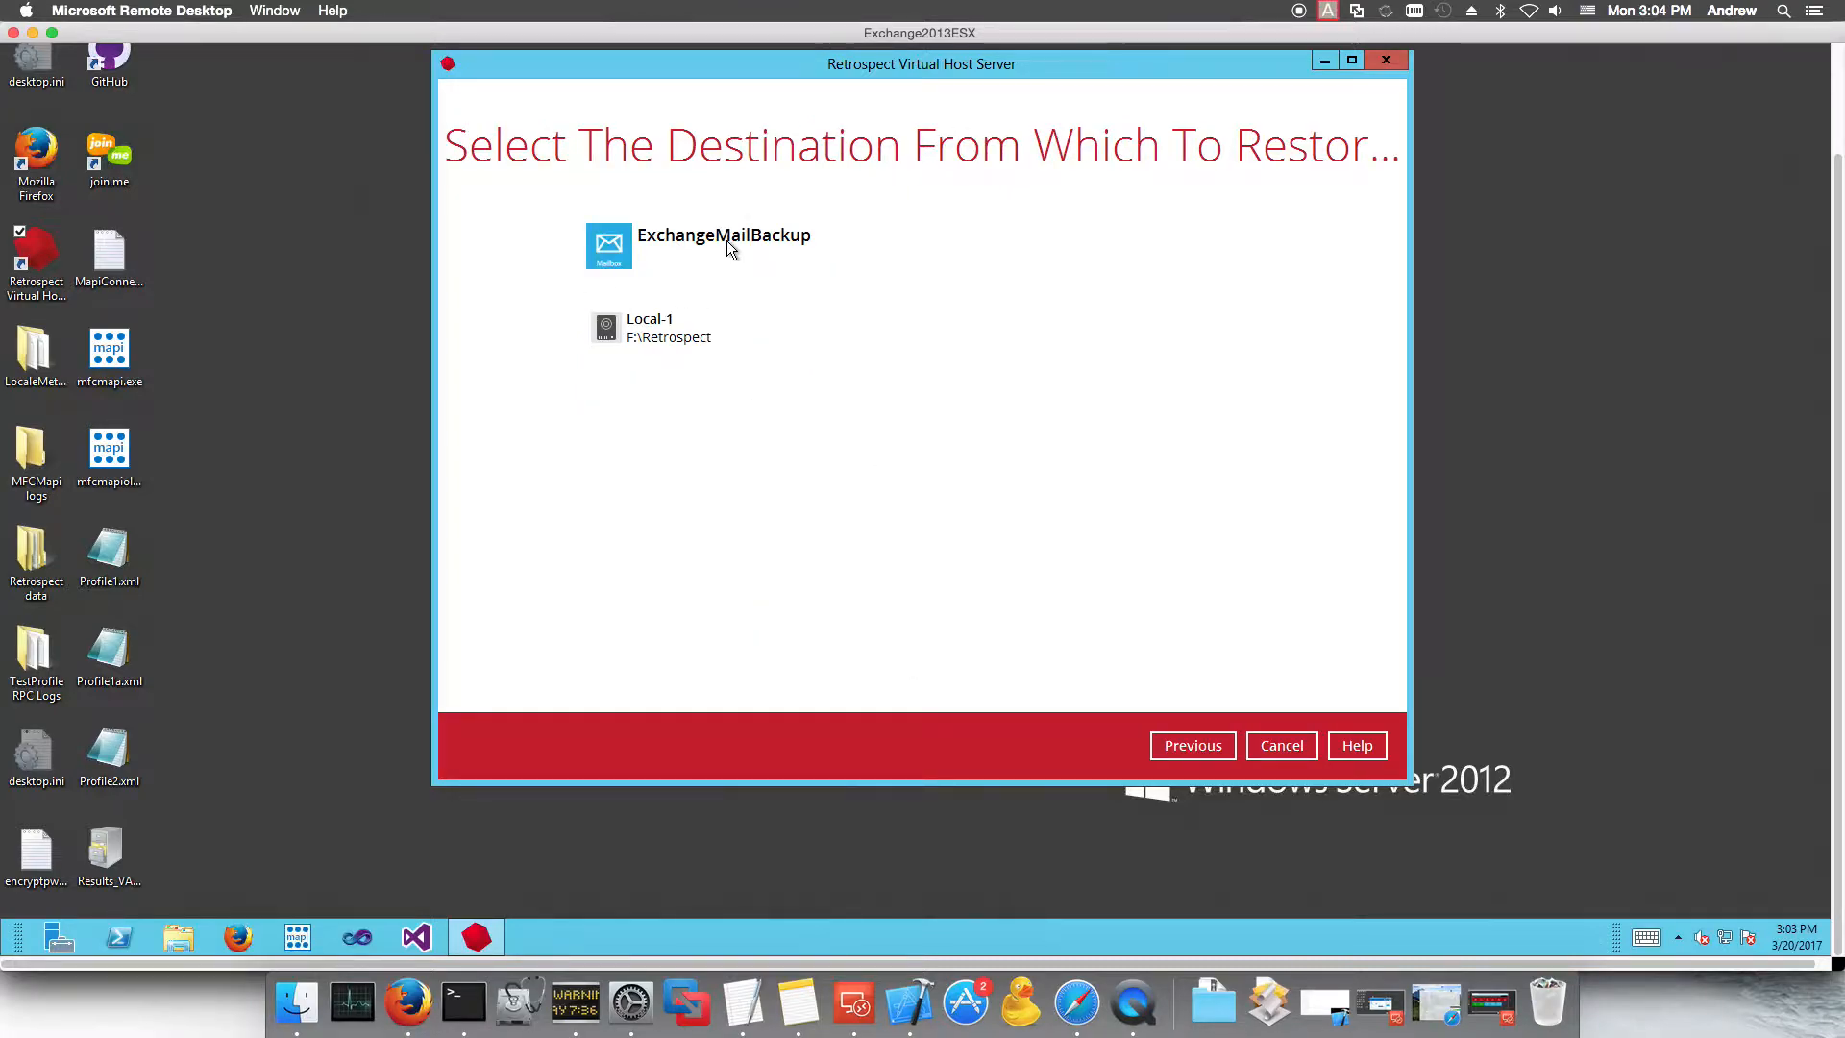
click(651, 327)
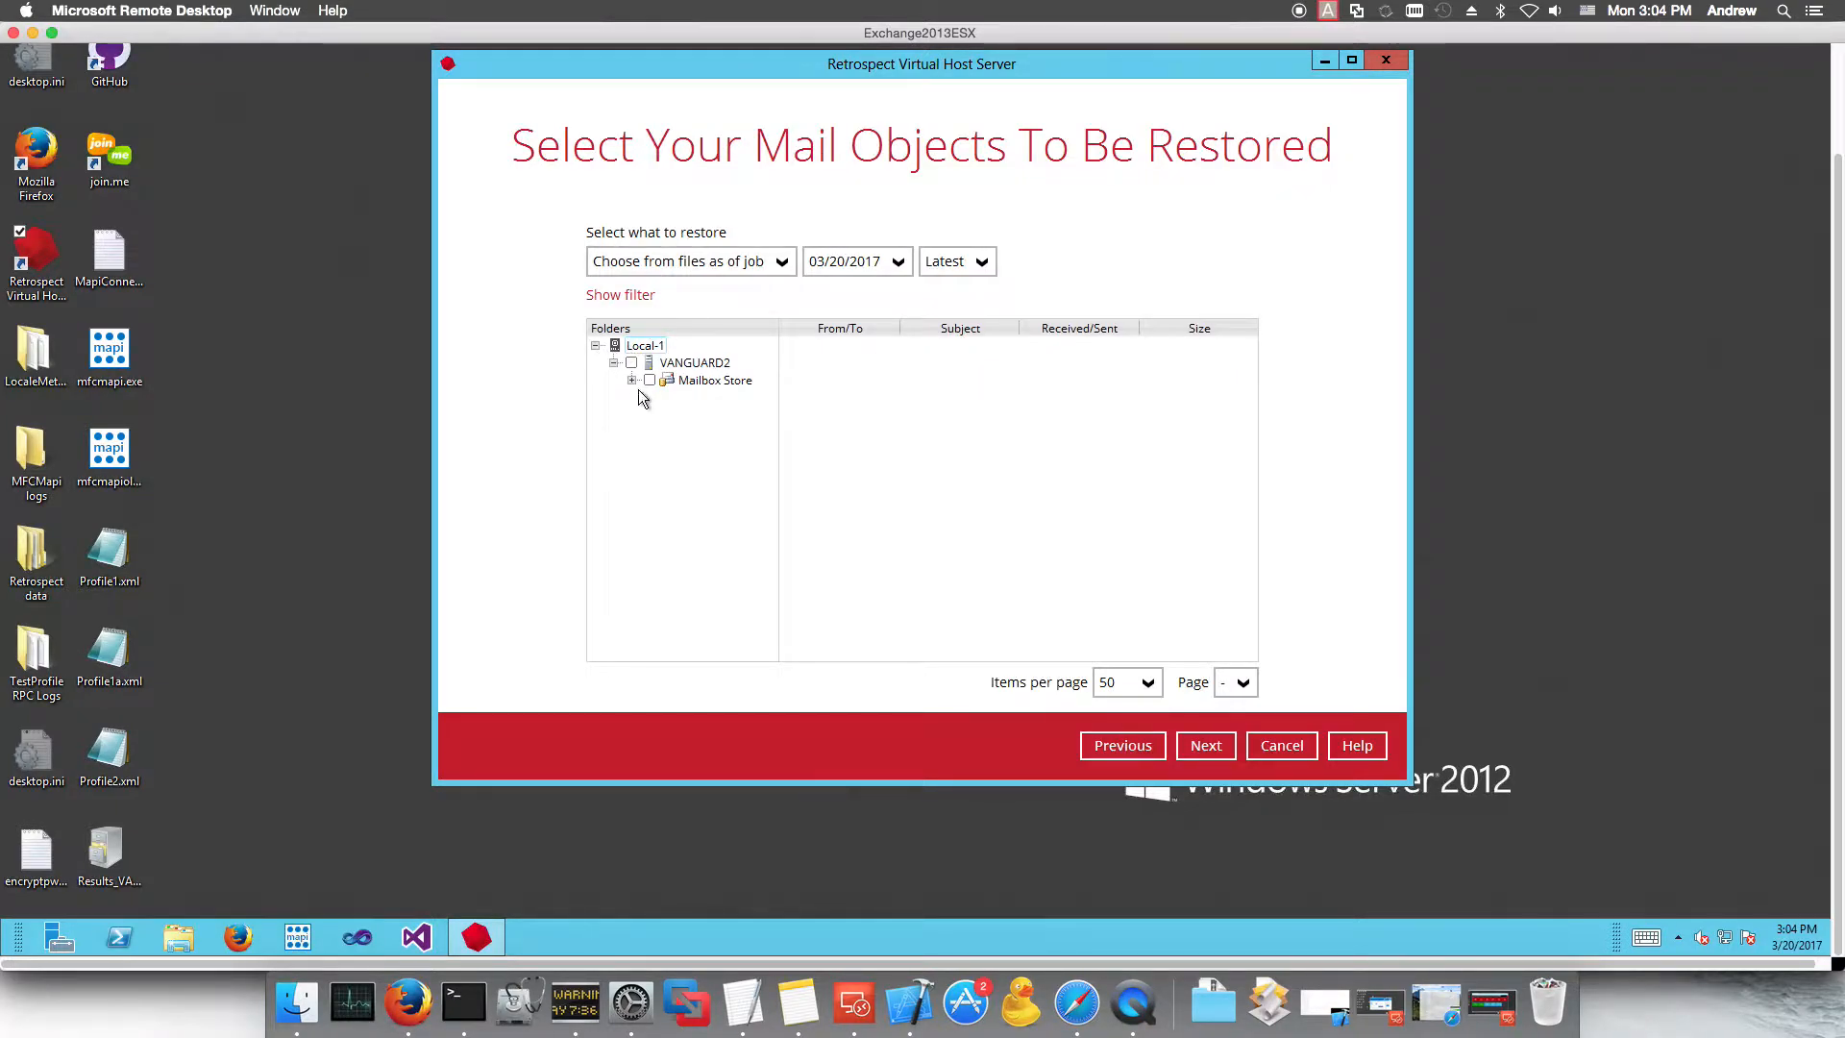
Step: Review the available restore job times, dates and selection modes for the mail backup
click(975, 265)
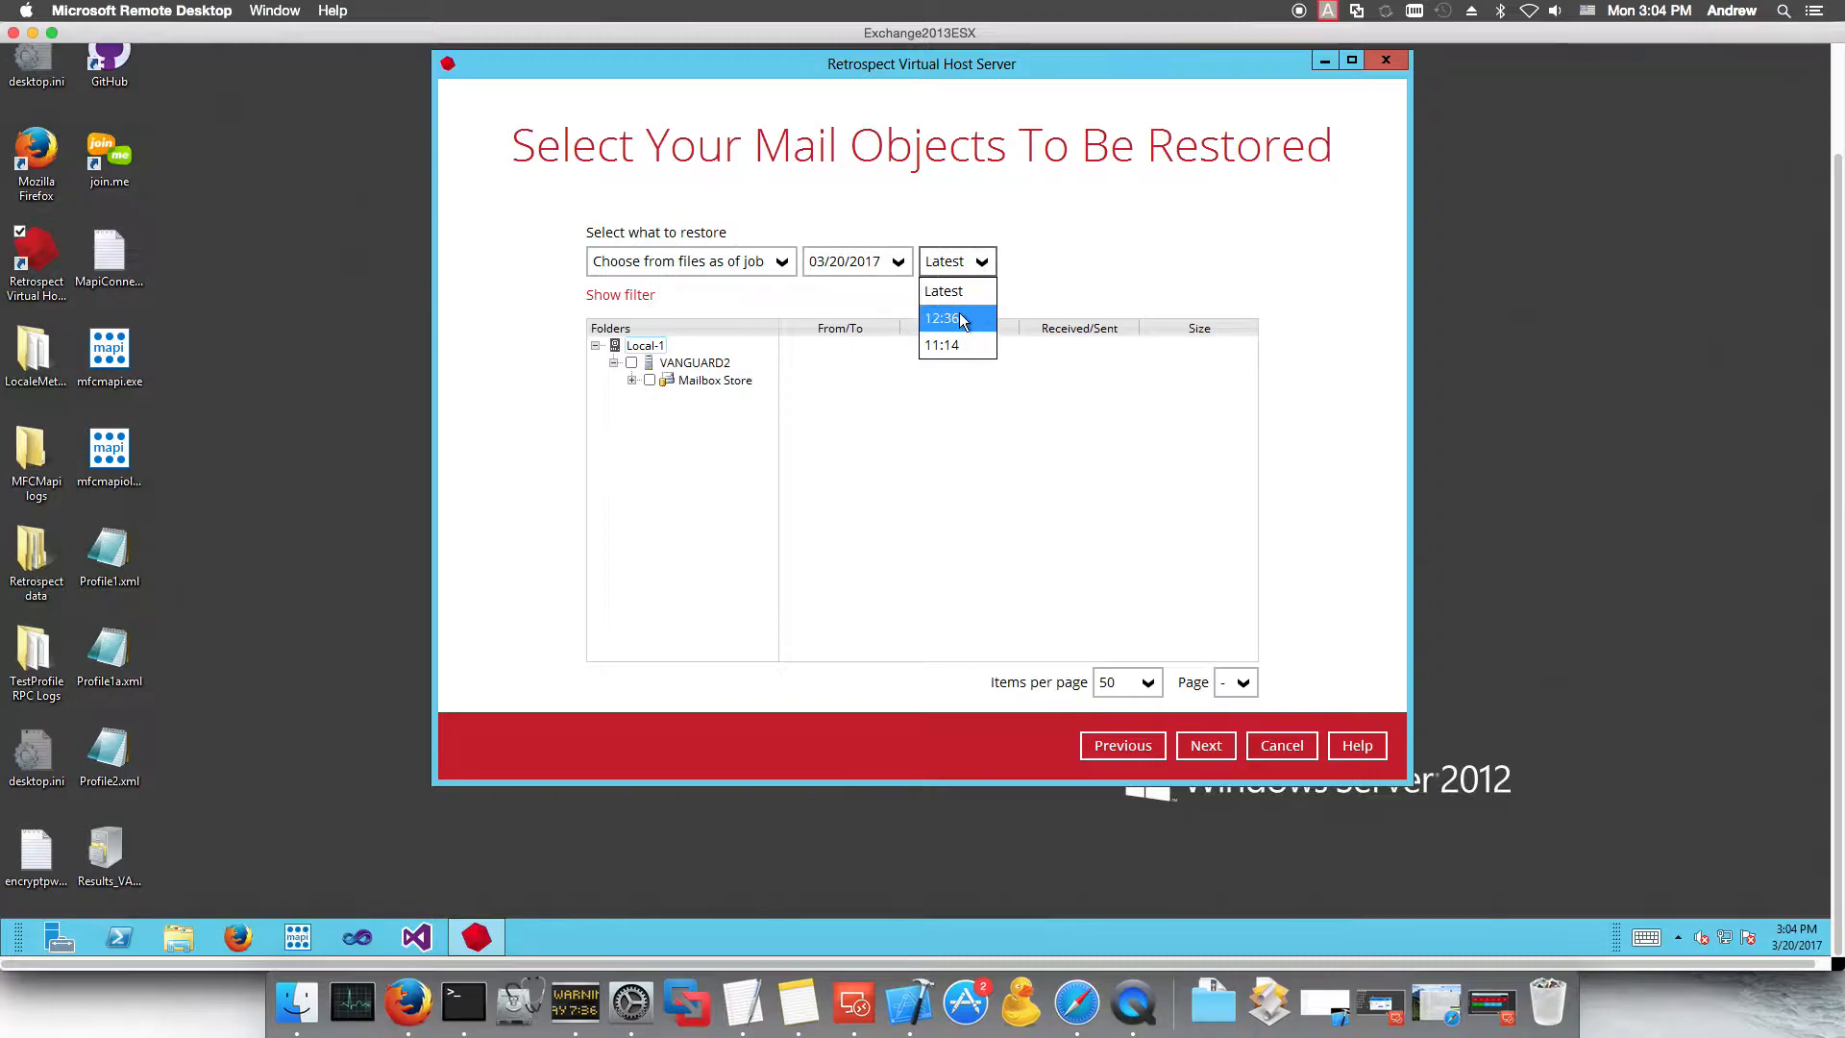
click(900, 264)
click(709, 261)
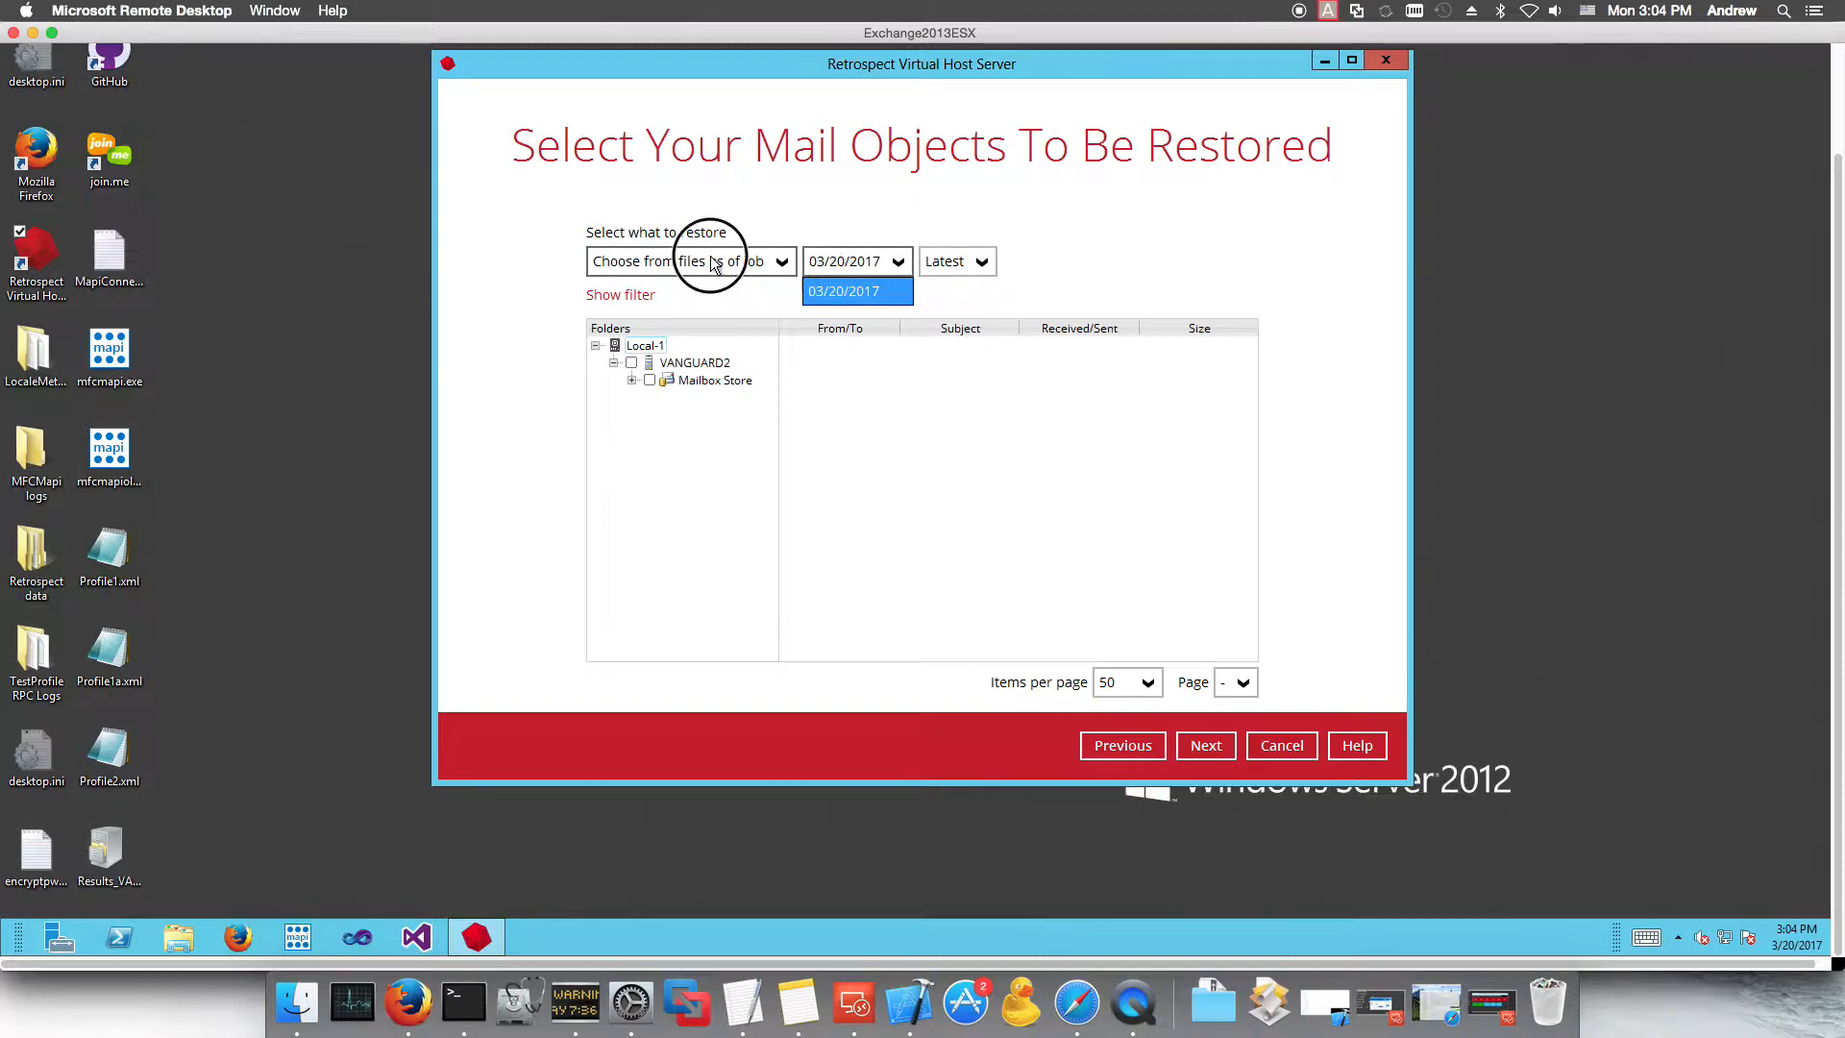
click(774, 264)
Step: Select the Administrator mailbox under Mailbox Store, look through its individual folders, and clear the selection again
click(631, 380)
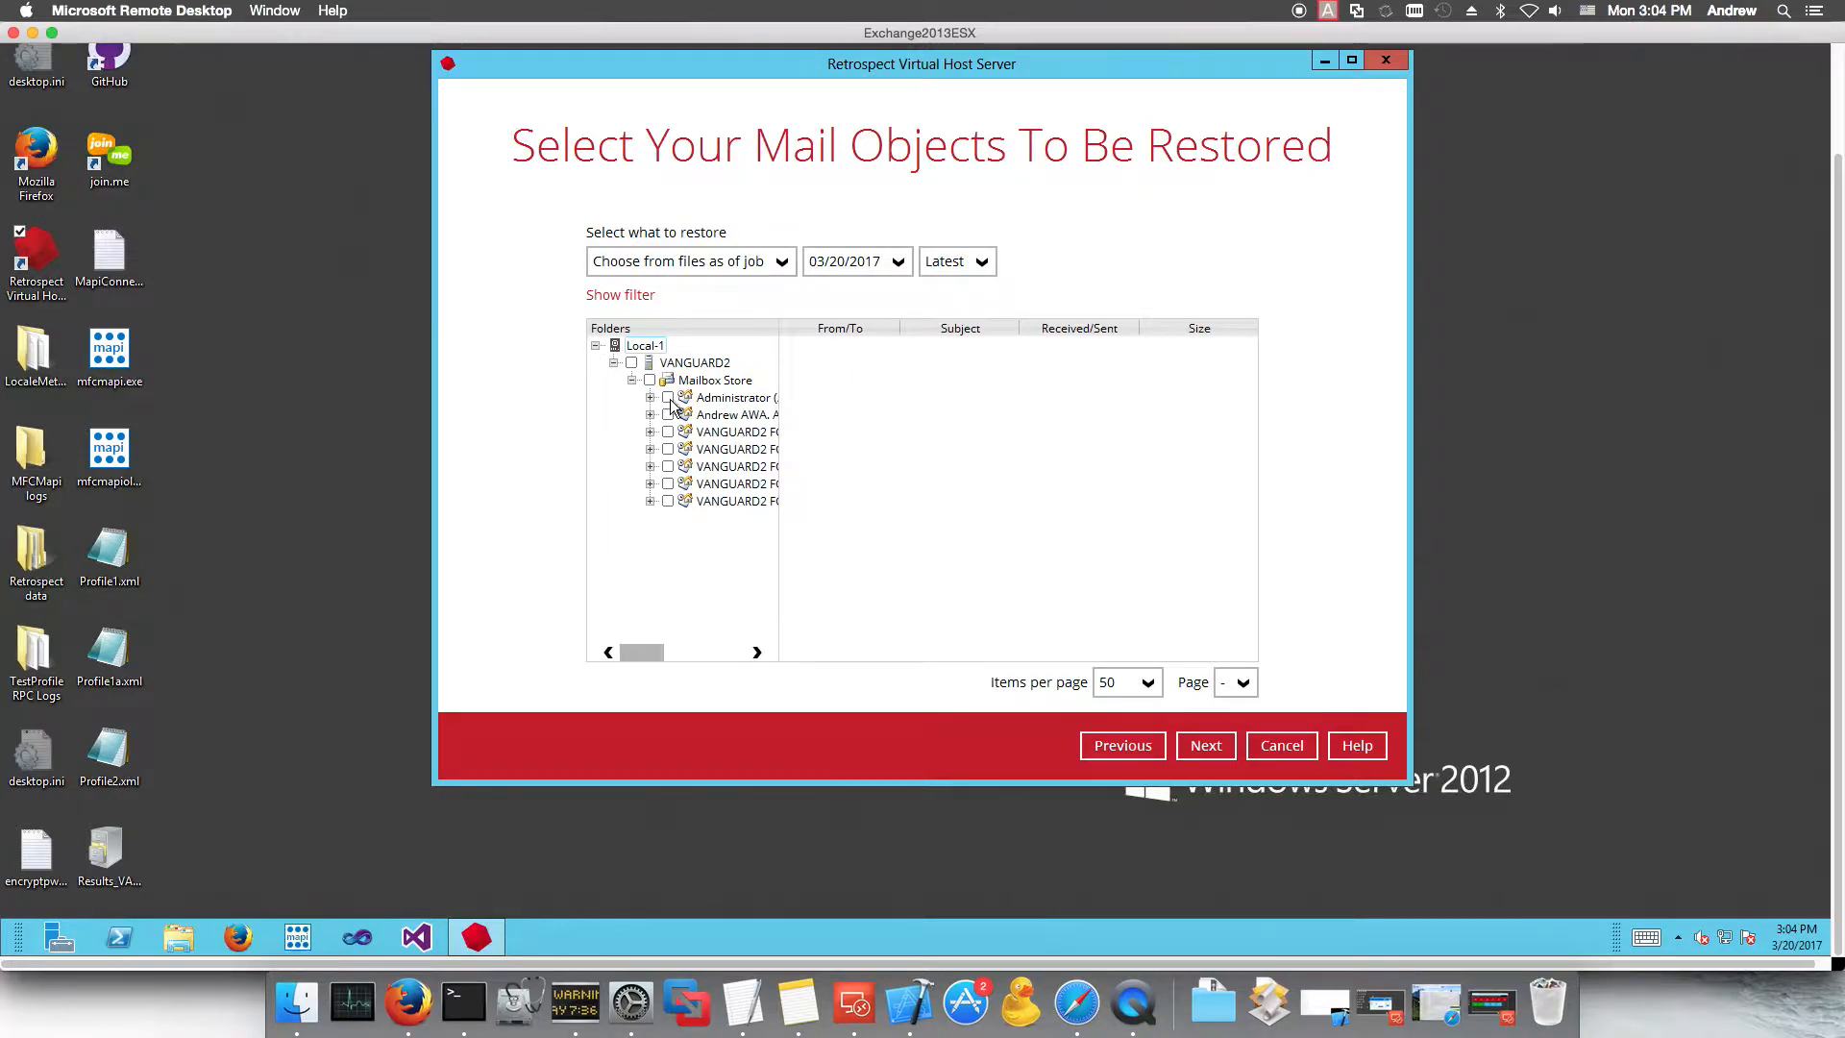
click(668, 400)
click(650, 398)
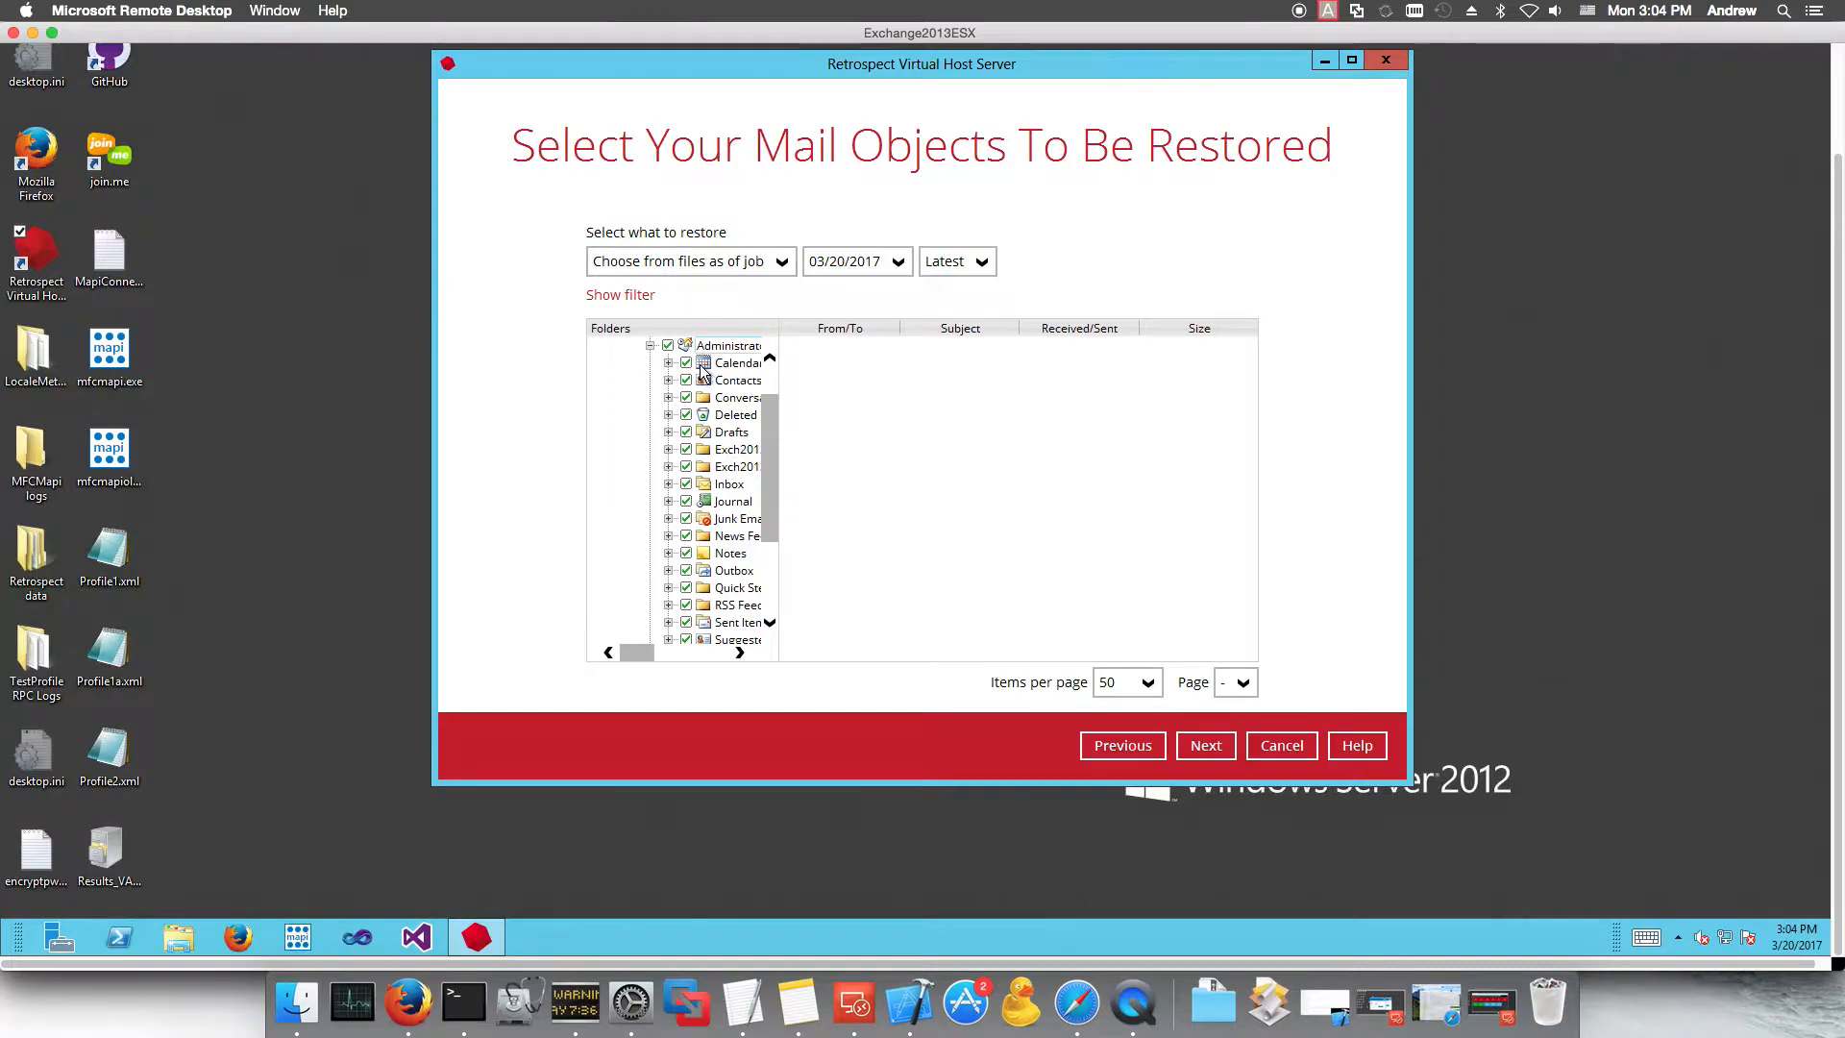
scroll(742, 595, down, 1)
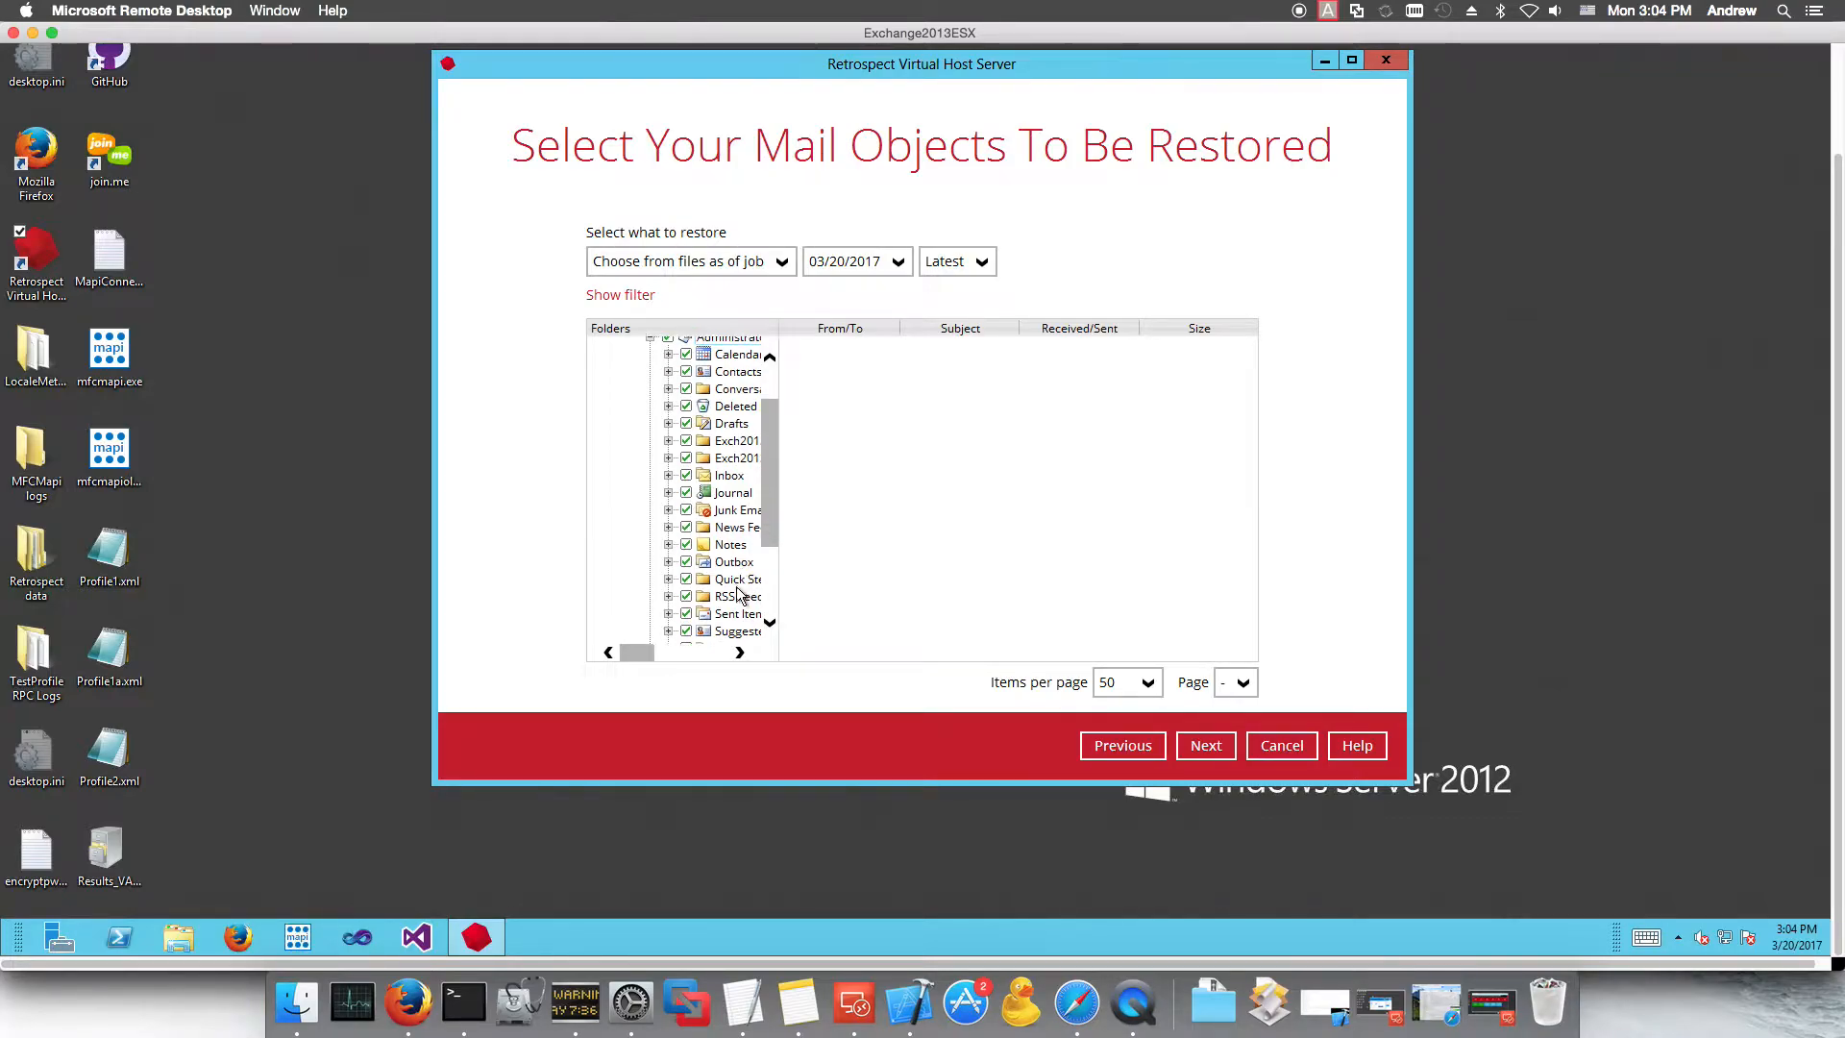
scroll(740, 596, down, 2)
scroll(723, 524, up, 3)
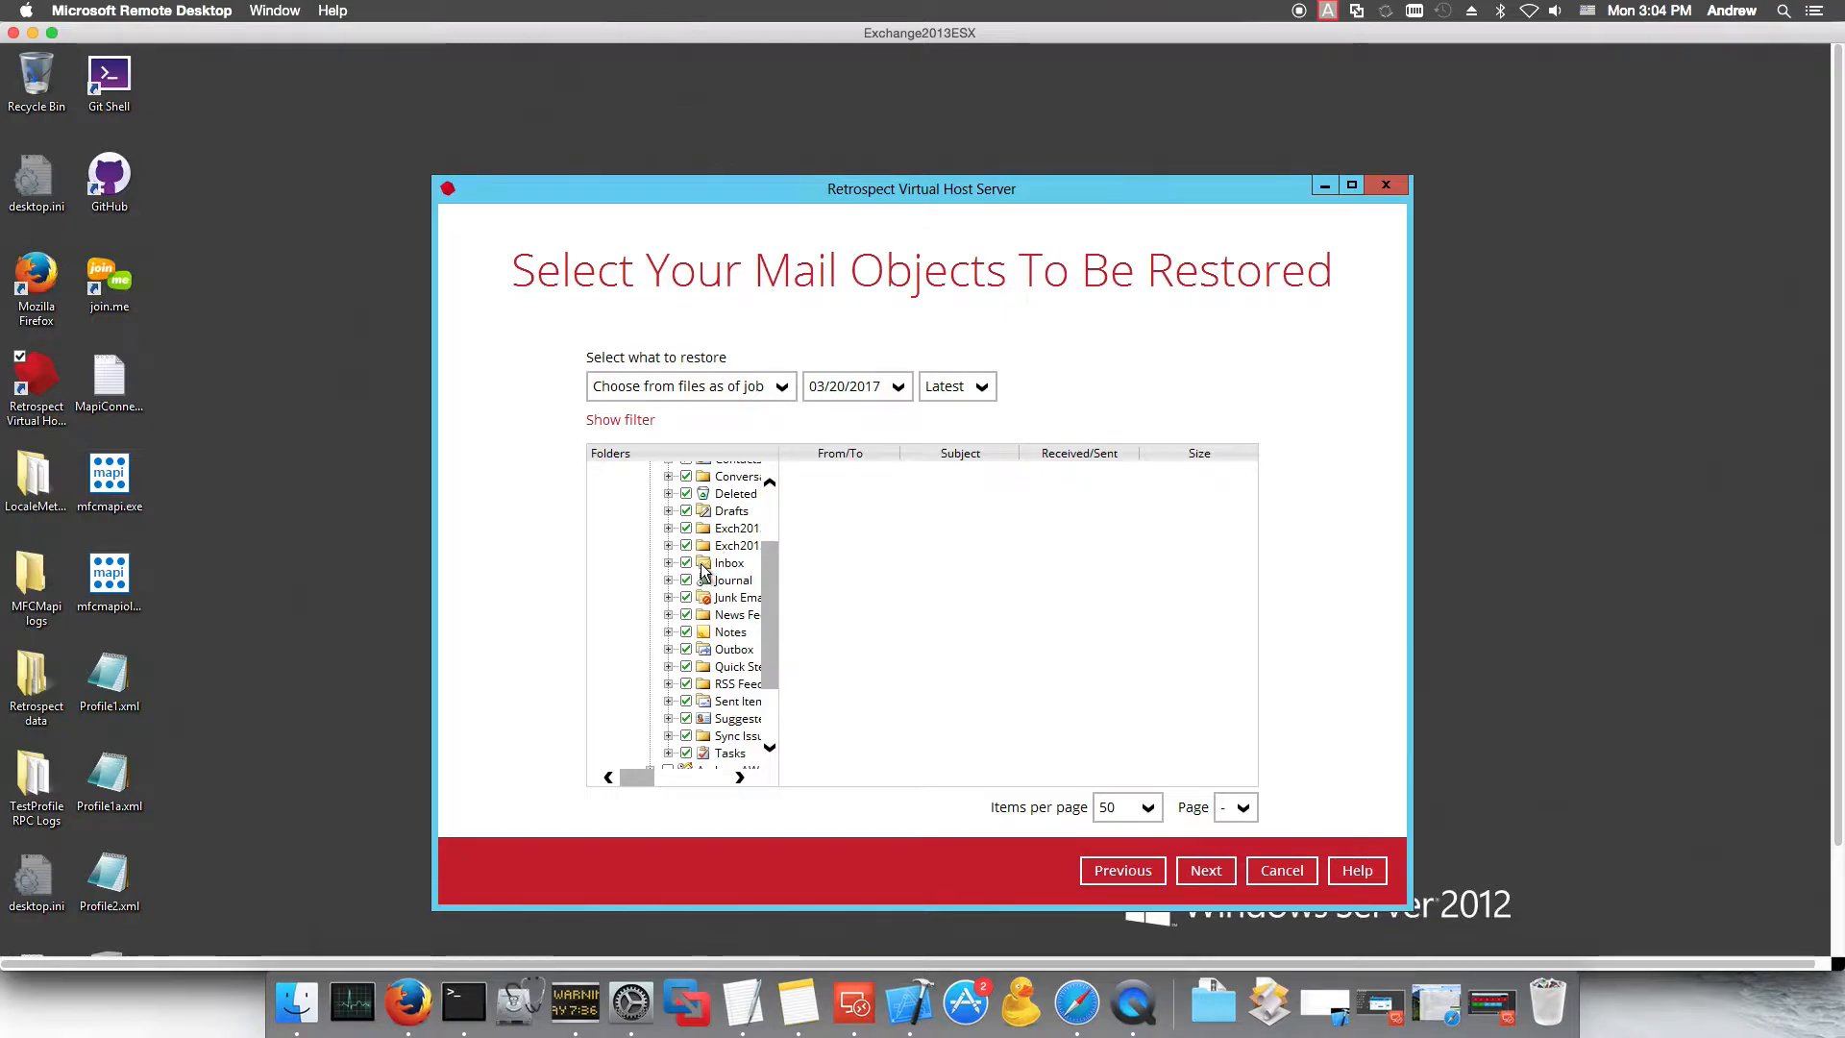
scroll(694, 516, up, 3)
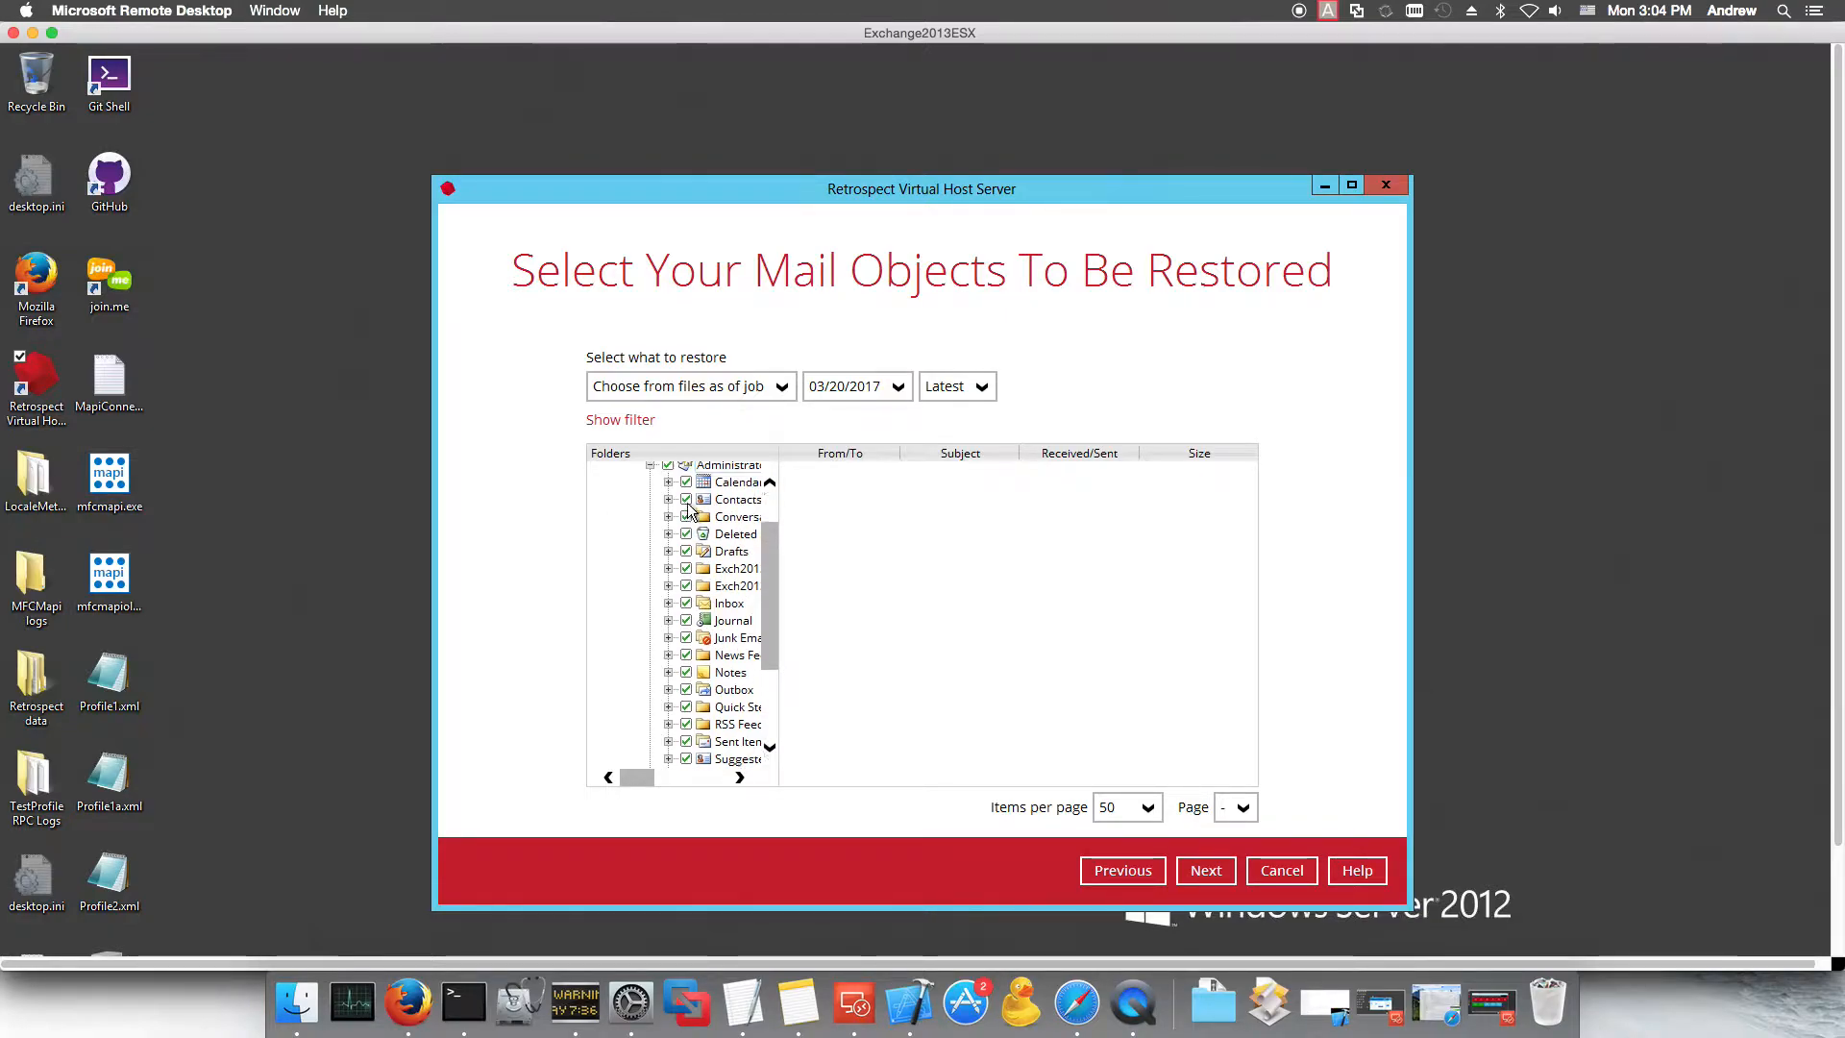
click(668, 483)
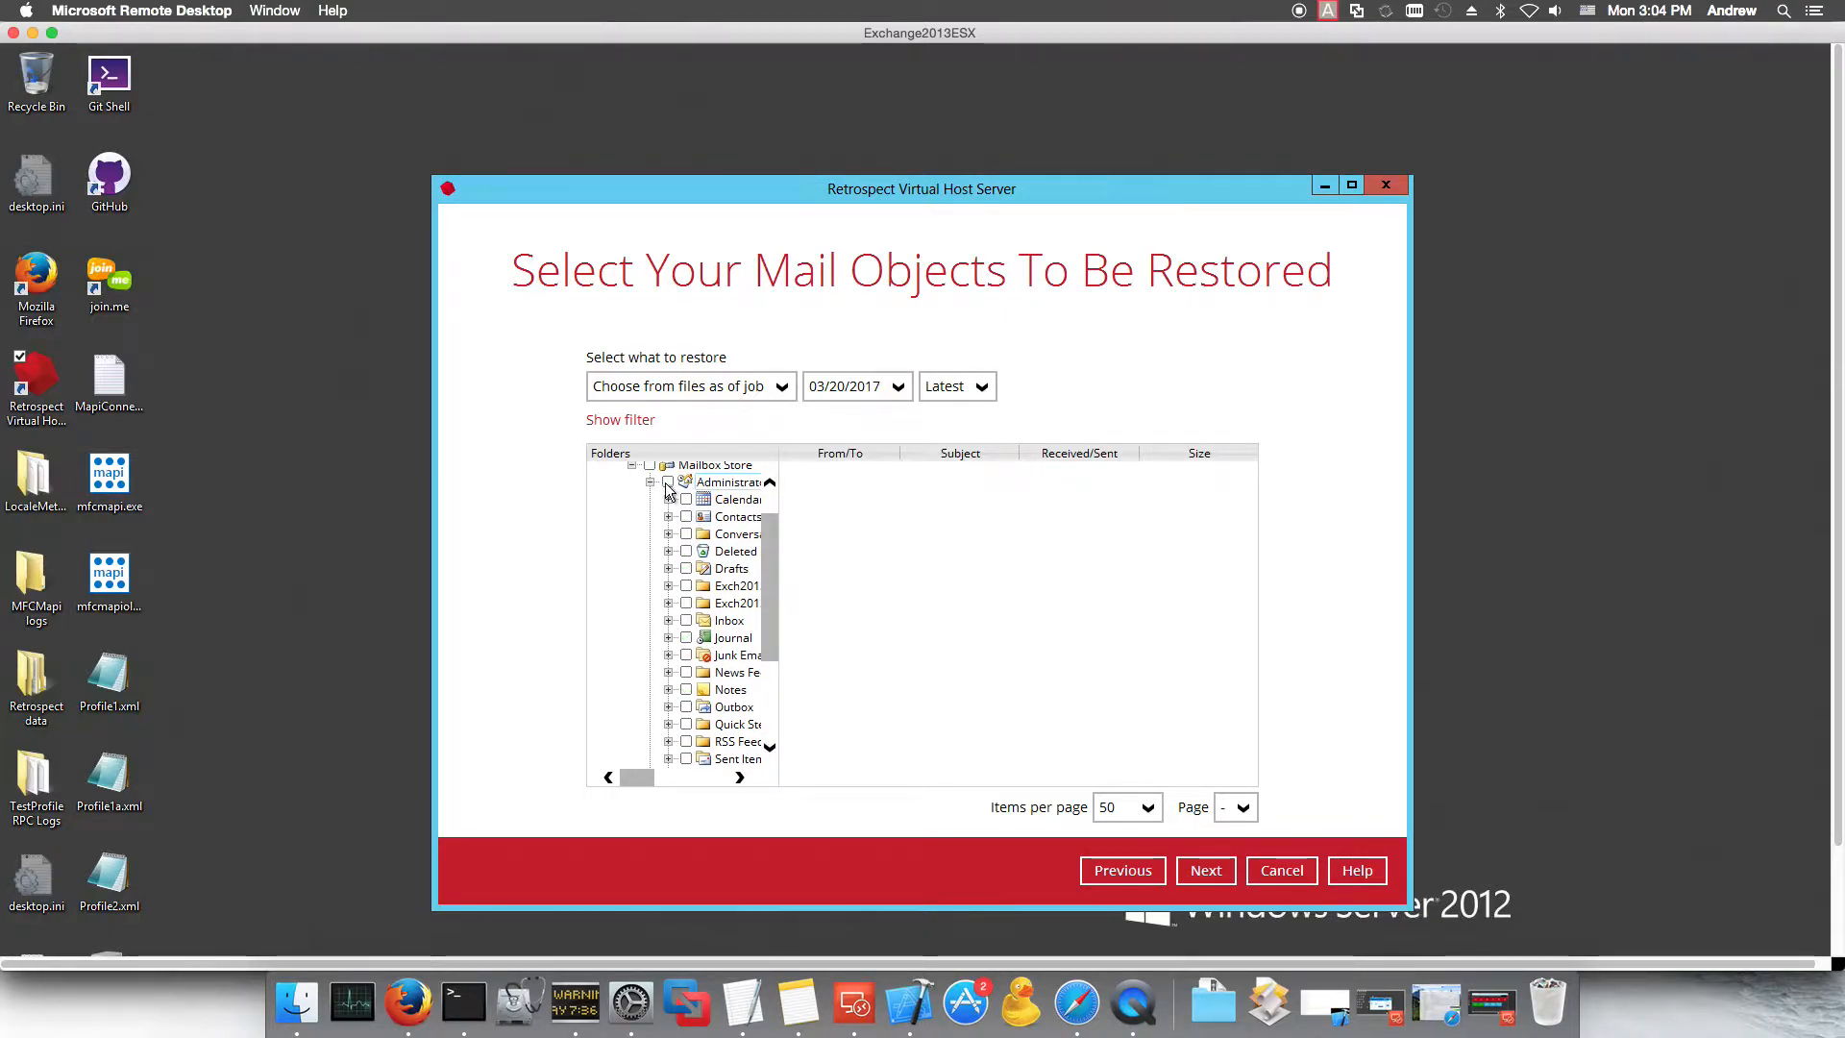
Step: Choose Alternate location with the Administrator mailbox as the restore target, and cancel the restore at the temporary directory stage
click(1185, 870)
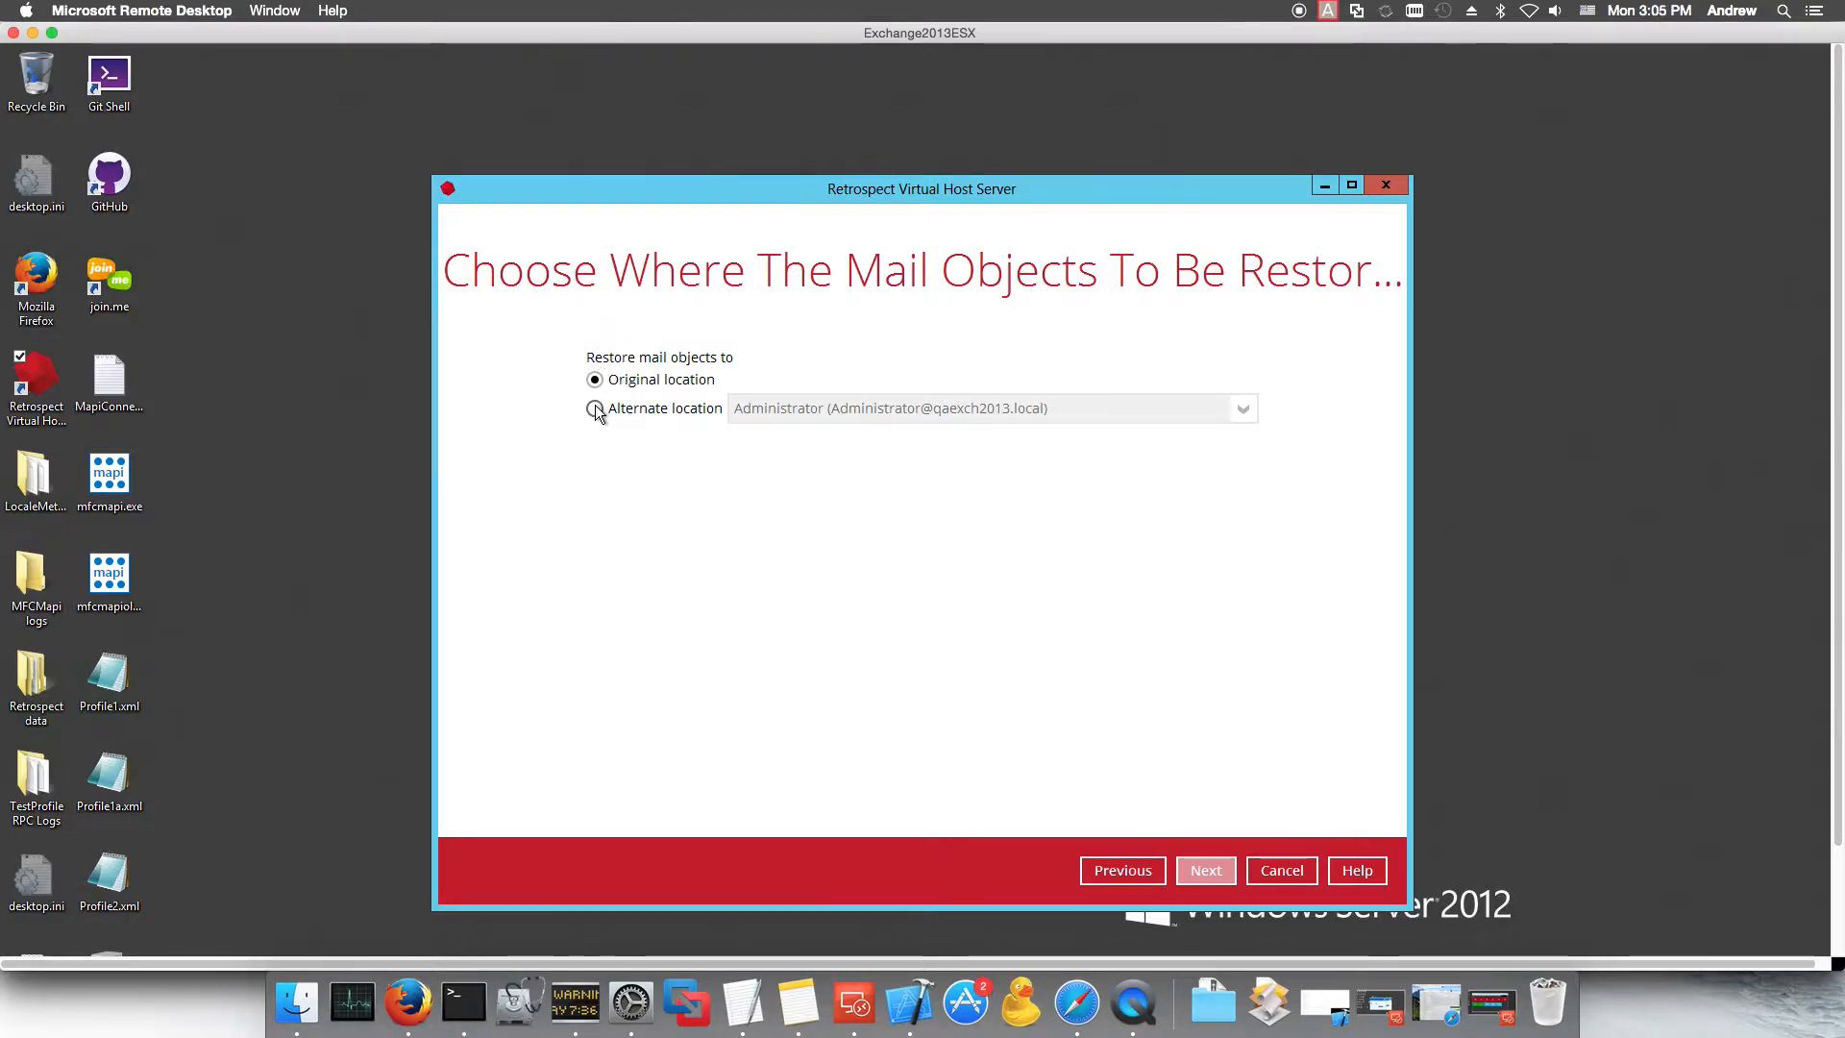
click(596, 409)
click(1167, 413)
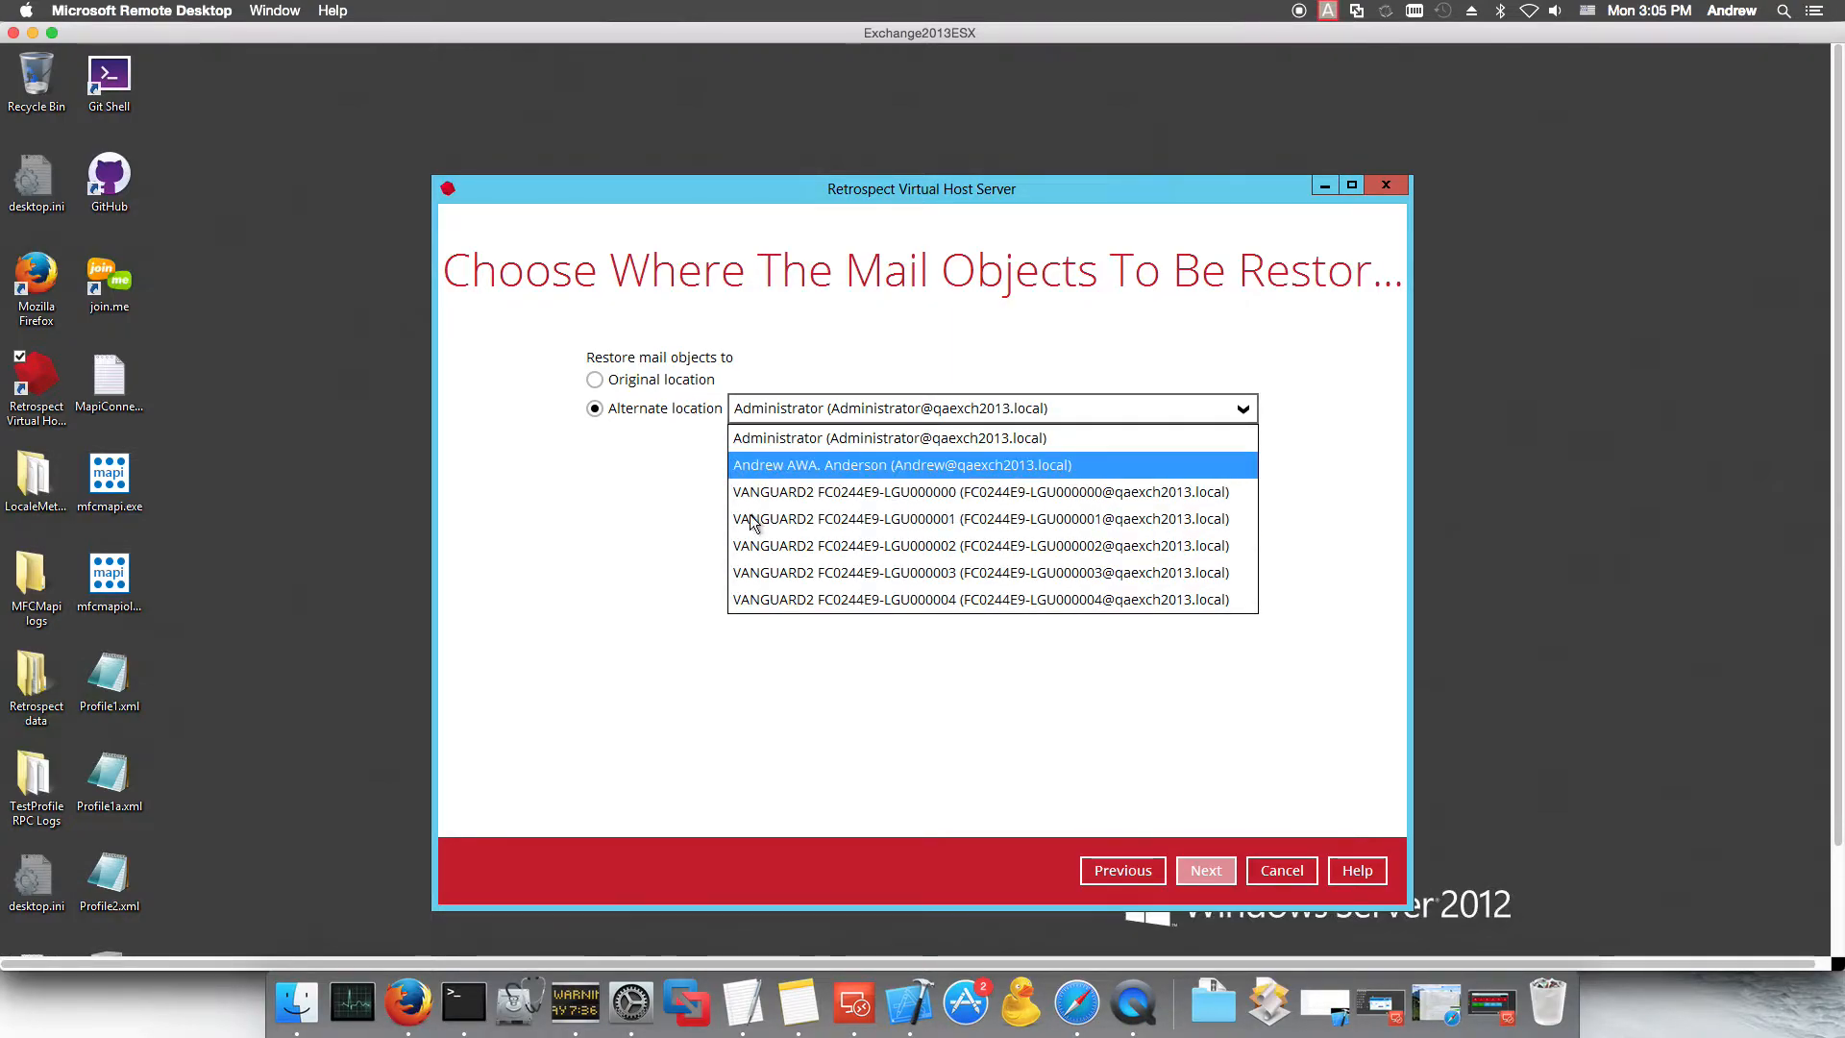
click(655, 493)
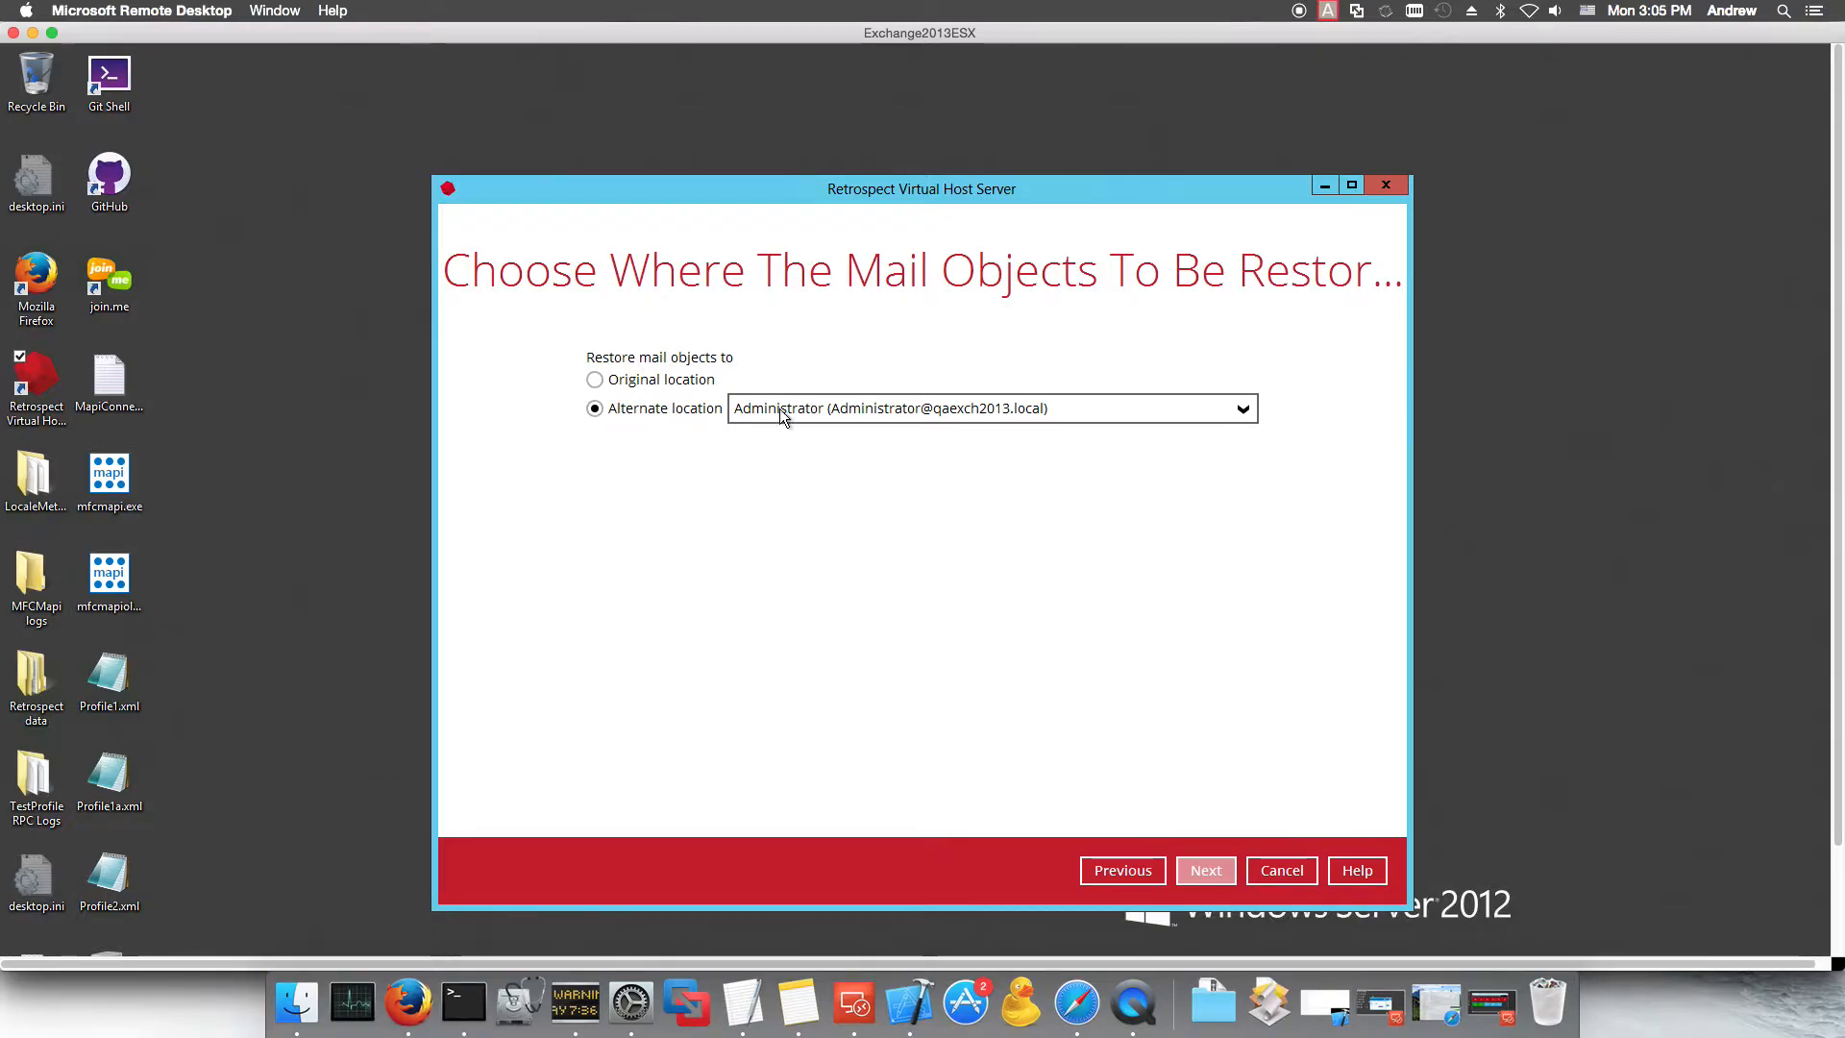
click(826, 408)
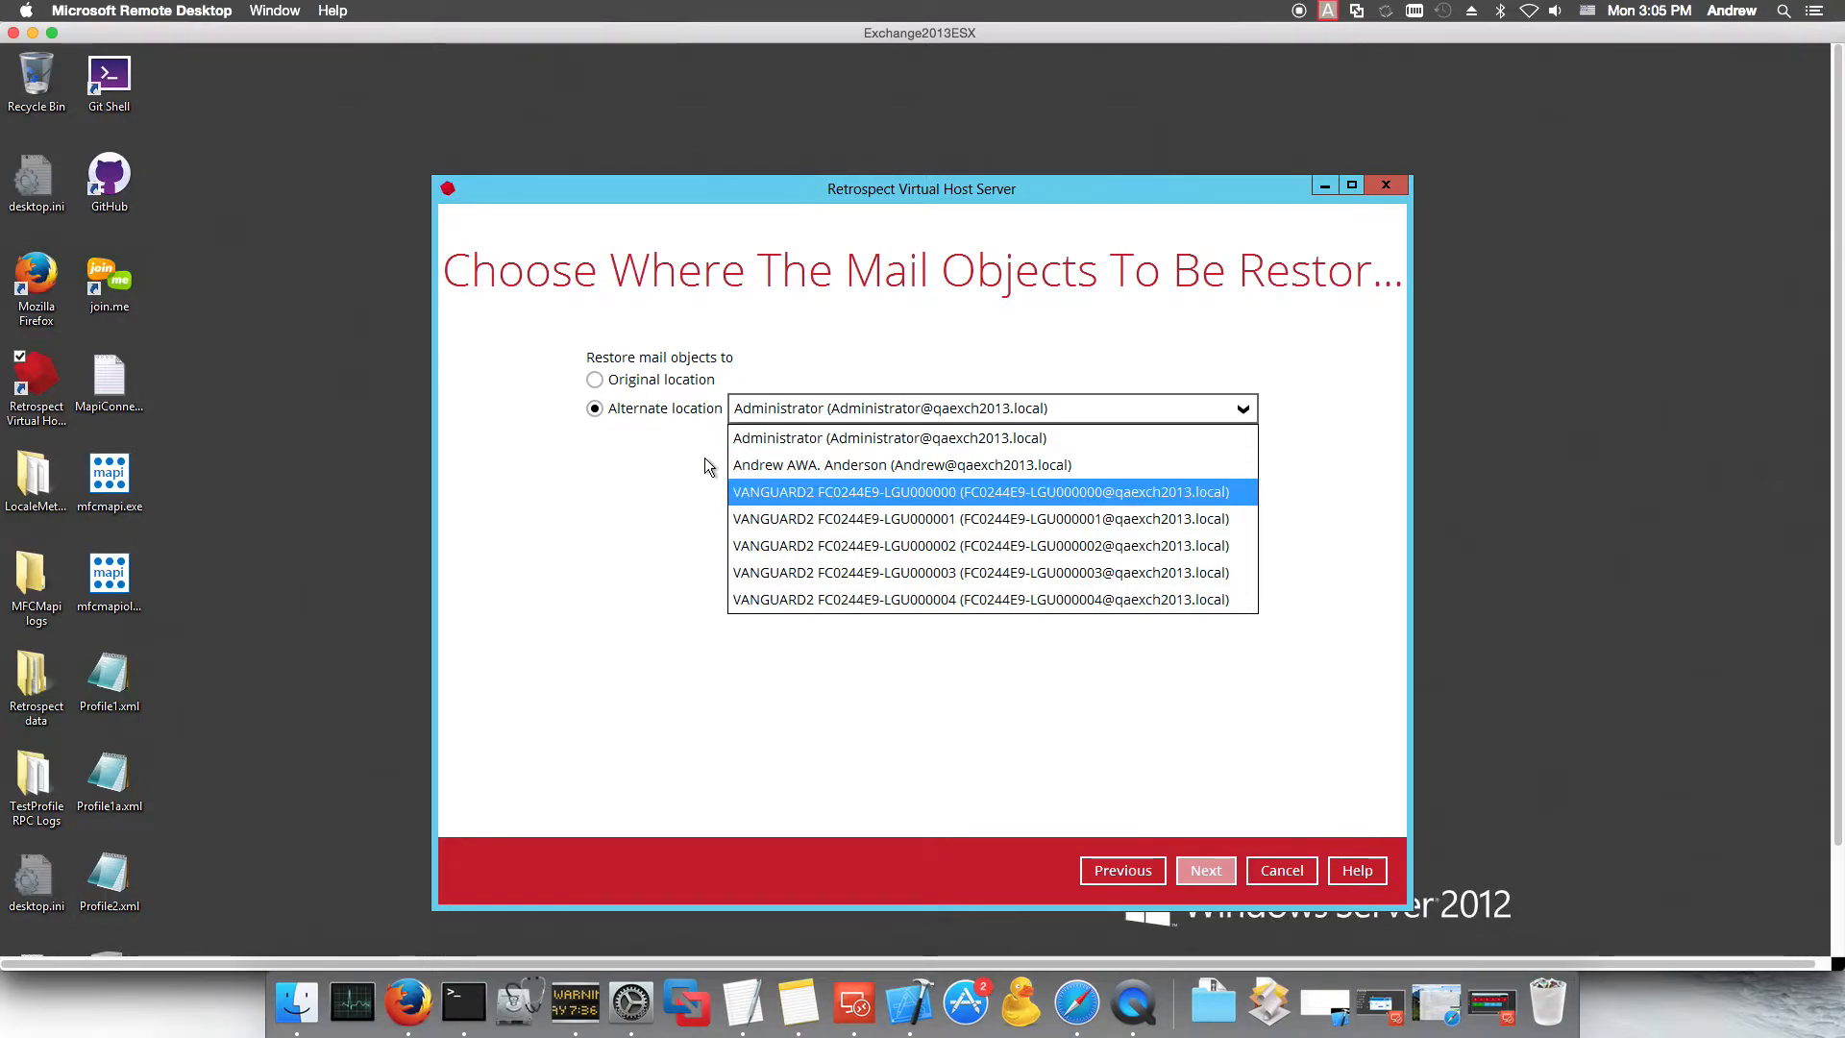
click(678, 482)
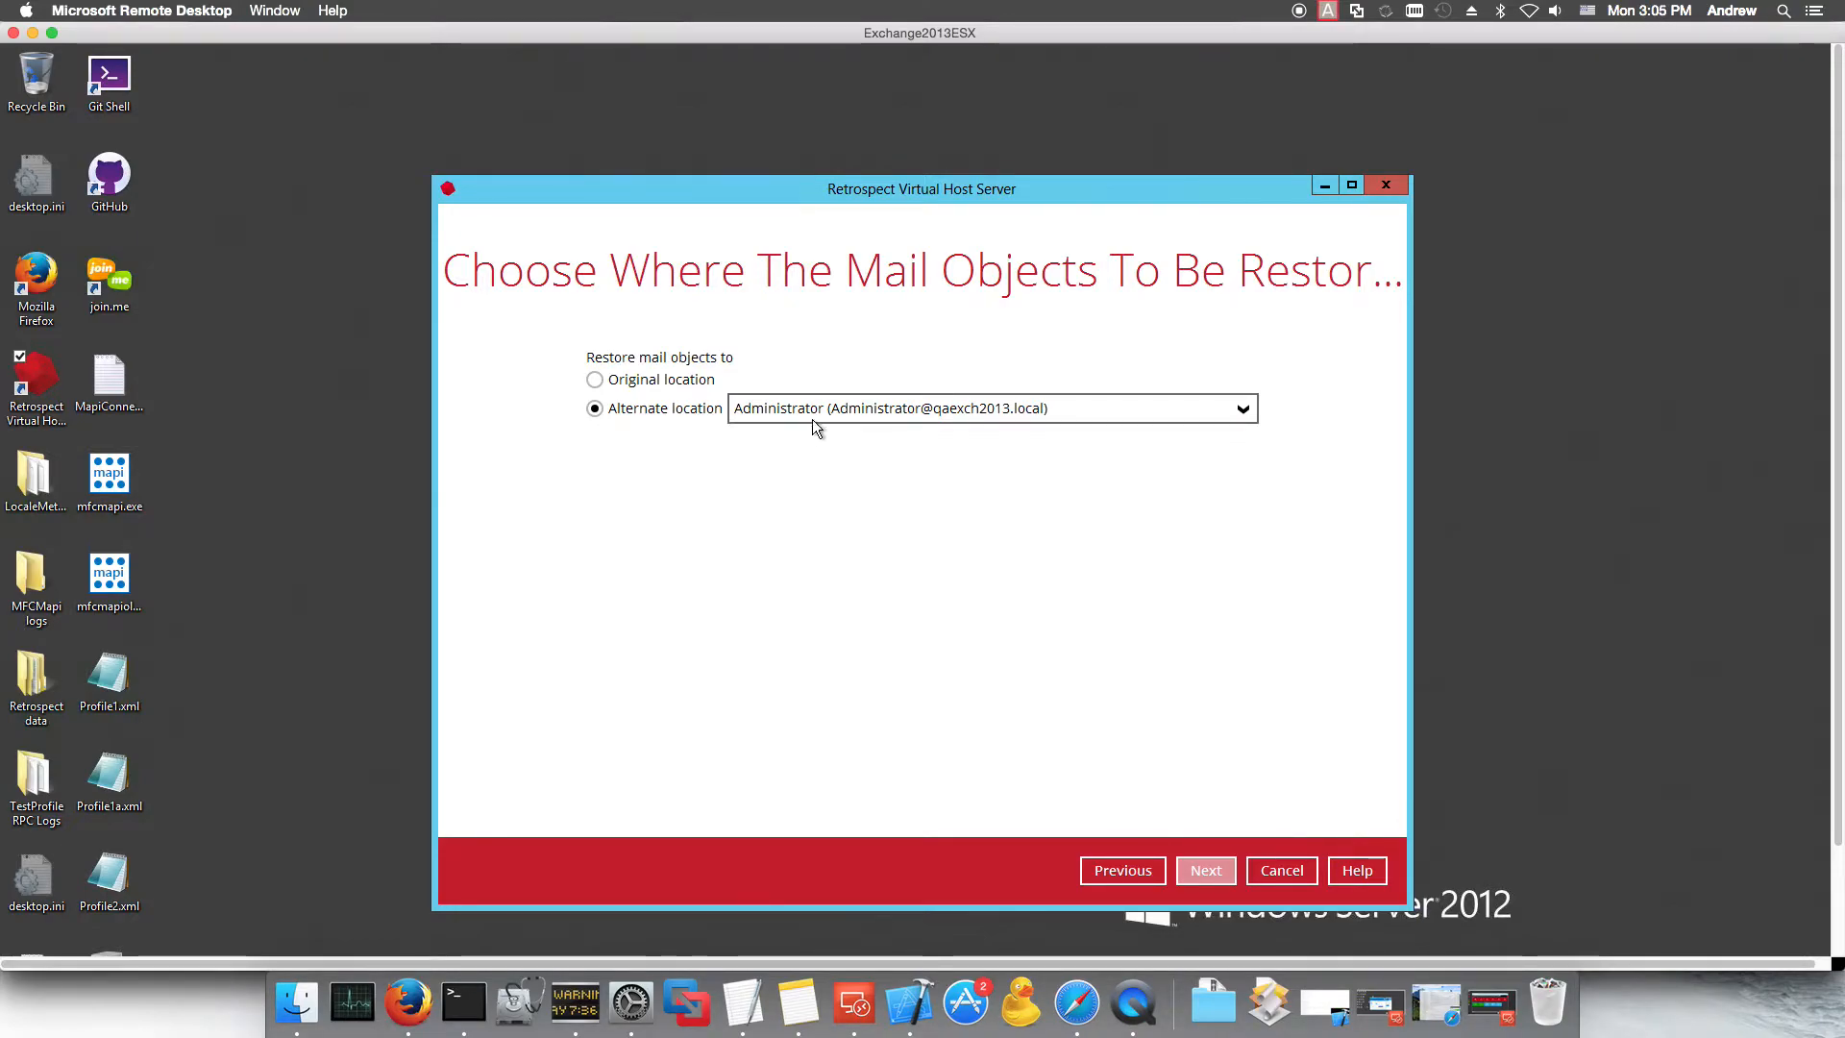
click(1207, 866)
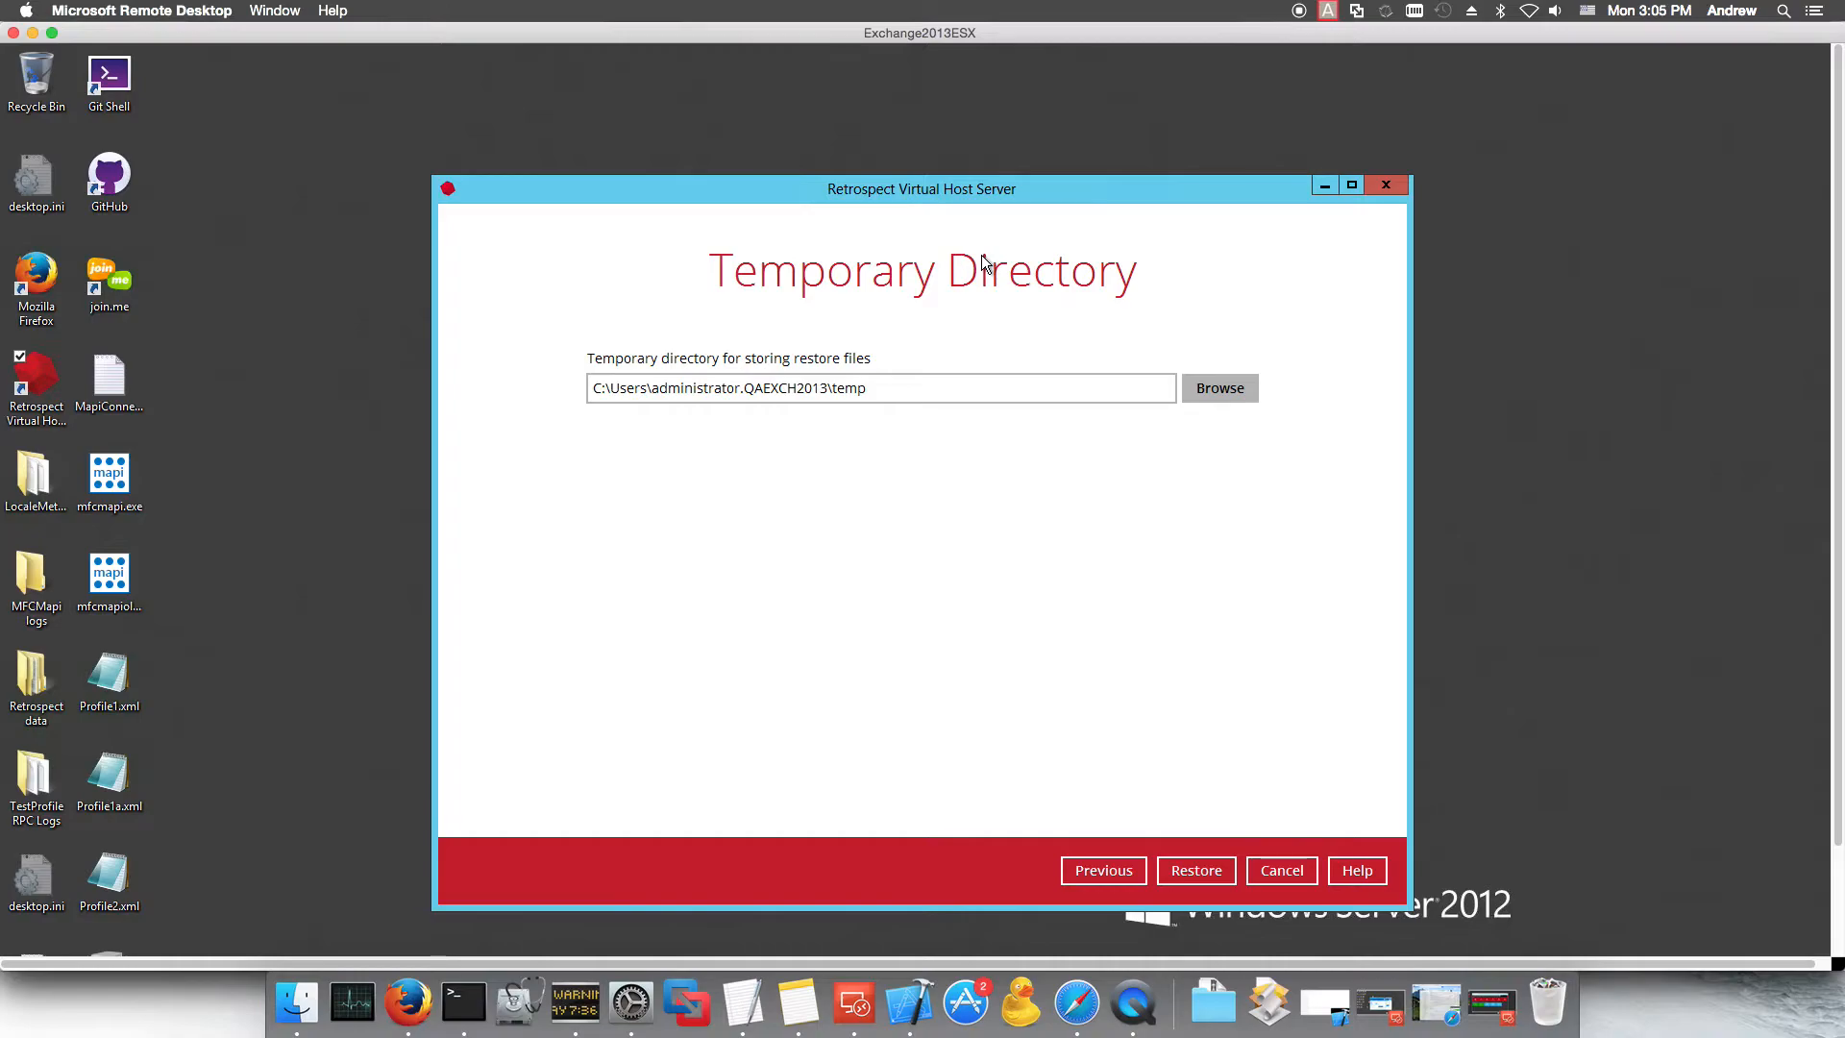
click(1261, 868)
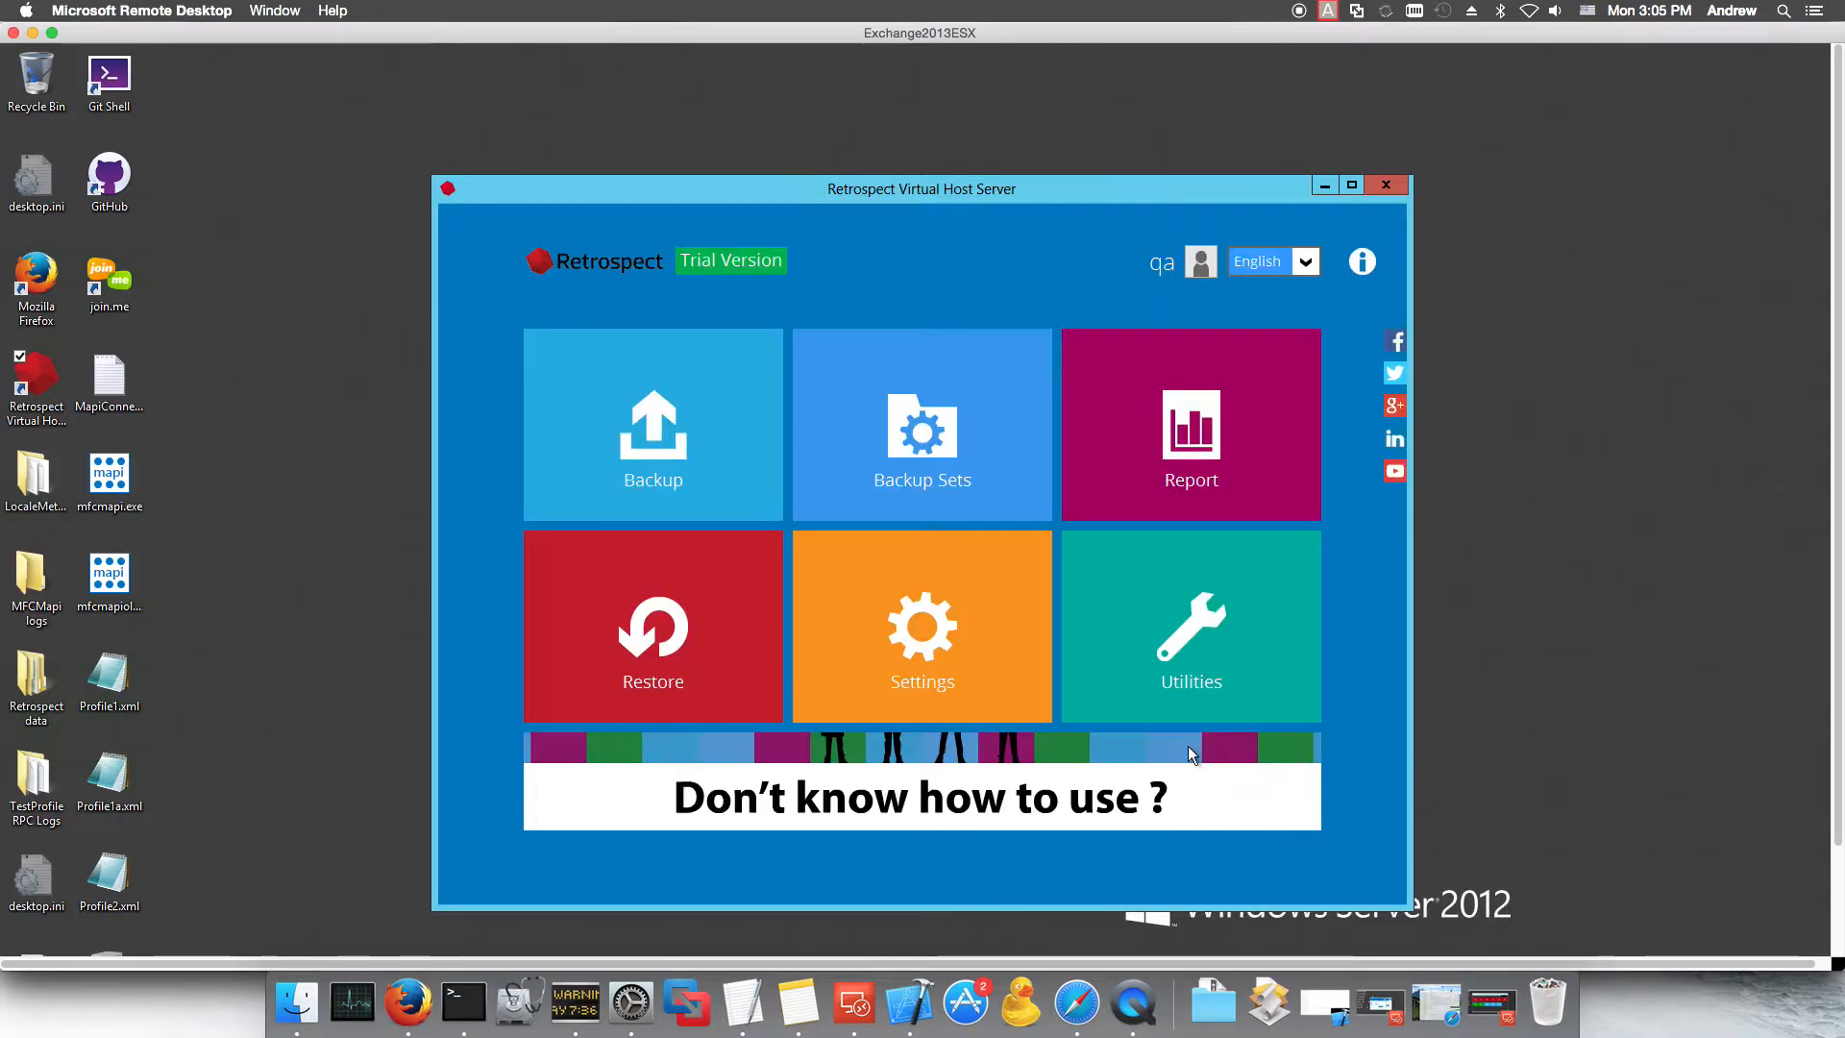